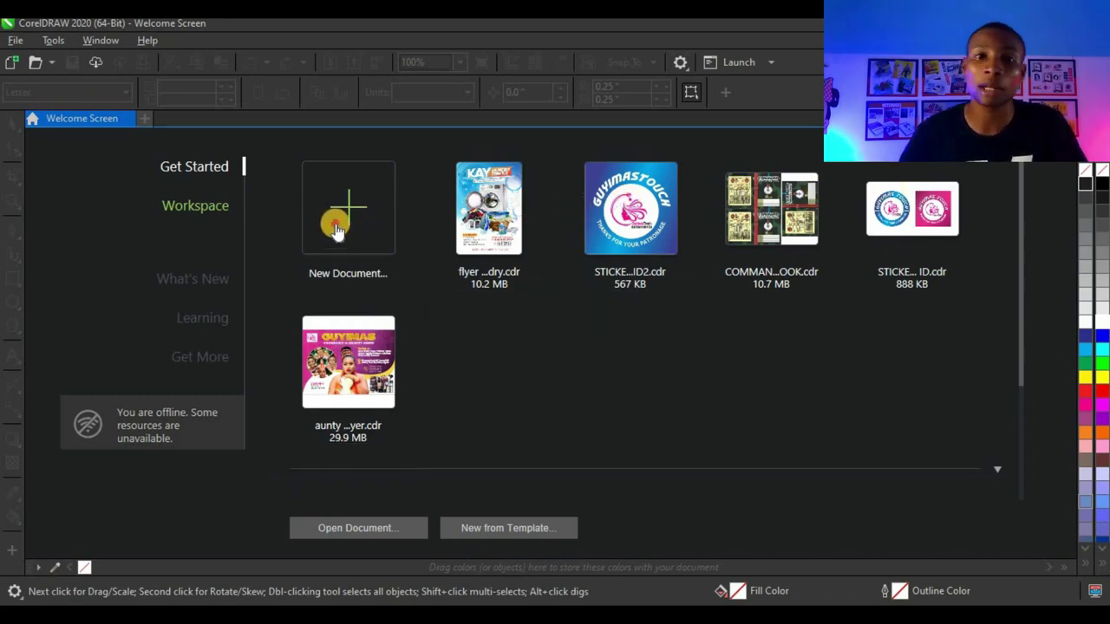
Start a new document and choose the A5 (148 × 210 mm) page size
{"action": "left_click", "coordinate": [337, 227]}
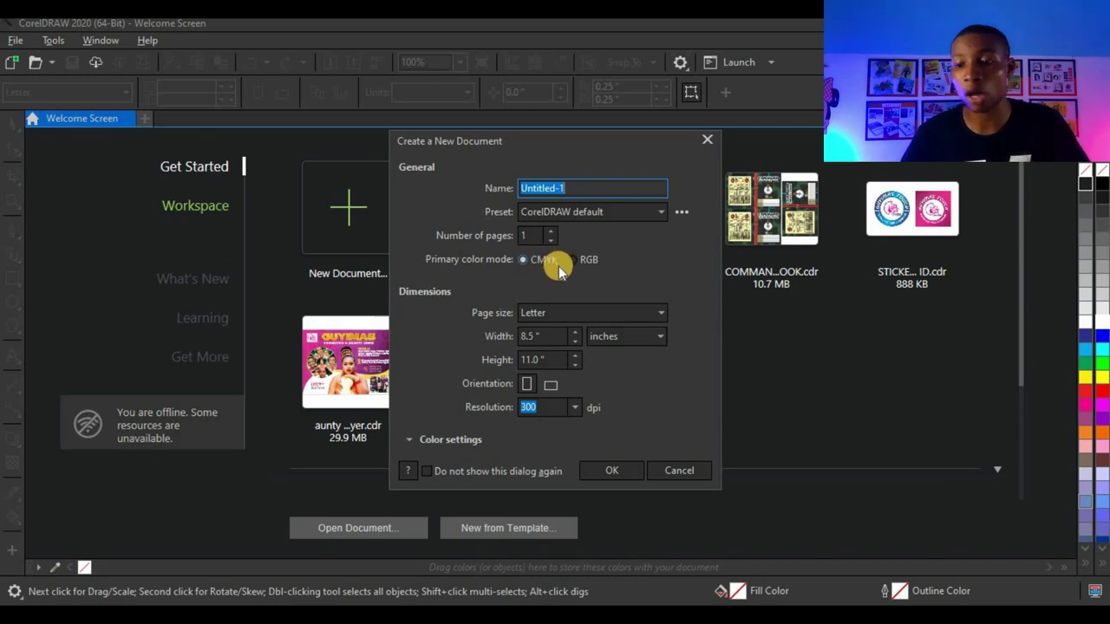
{"action": "left_click", "coordinate": [575, 314]}
{"action": "left_click", "coordinate": [574, 312]}
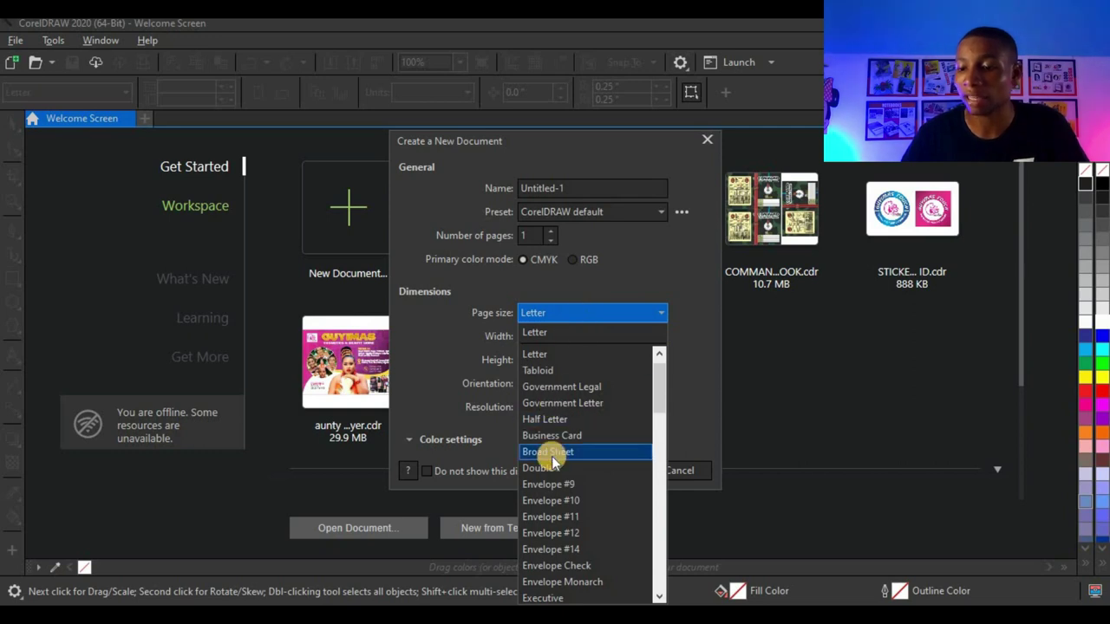
{"action": "scroll", "coordinate": [552, 456], "scroll_direction": "down", "scroll_amount": 15}
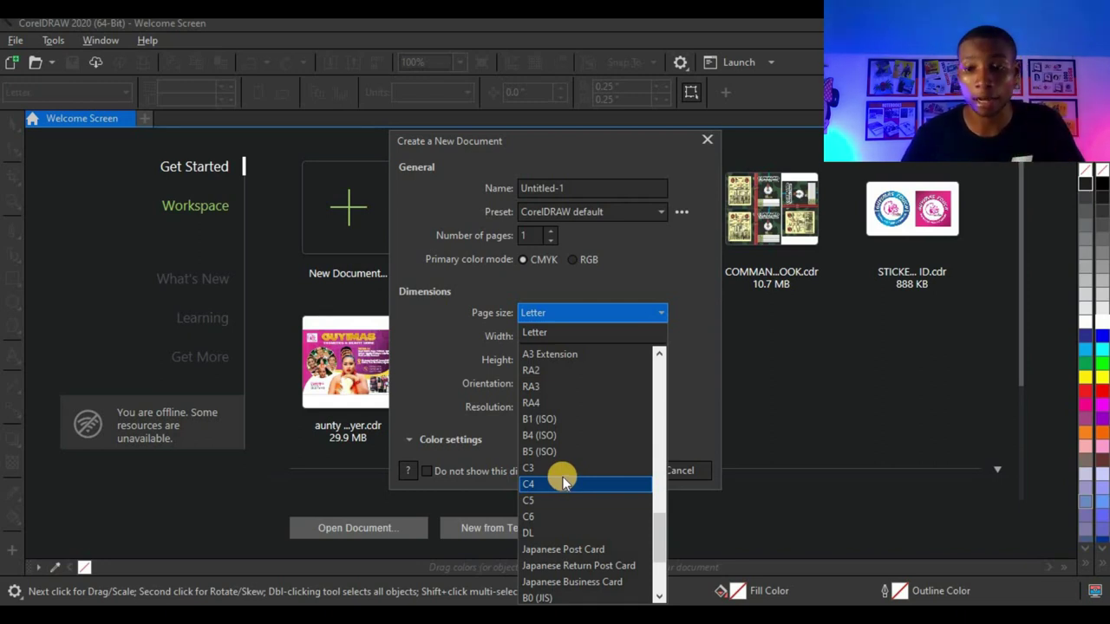
{"action": "scroll", "coordinate": [563, 477], "scroll_direction": "up", "scroll_amount": 3}
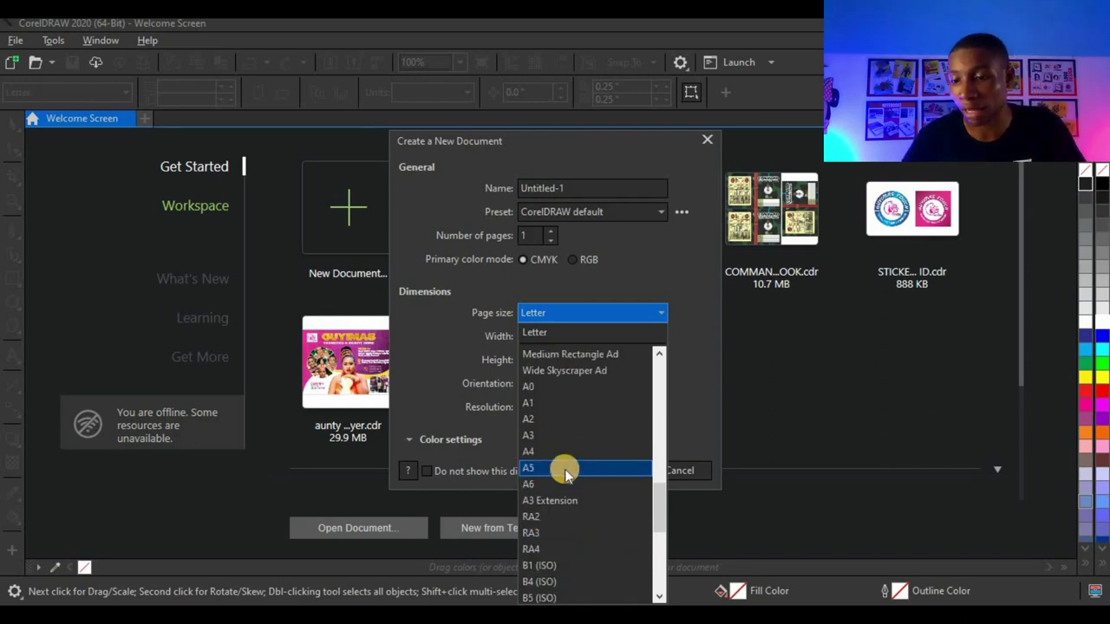
{"action": "left_click", "coordinate": [556, 463]}
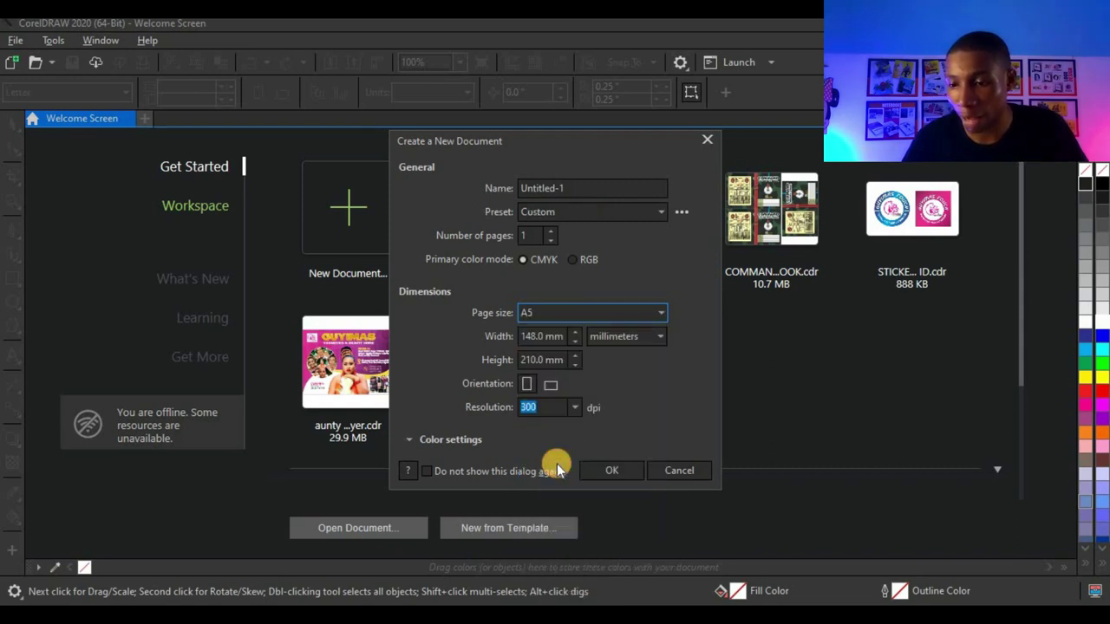
Set the page units to inches and the orientation to landscape, keeping 300 dpi
{"action": "left_click", "coordinate": [612, 340]}
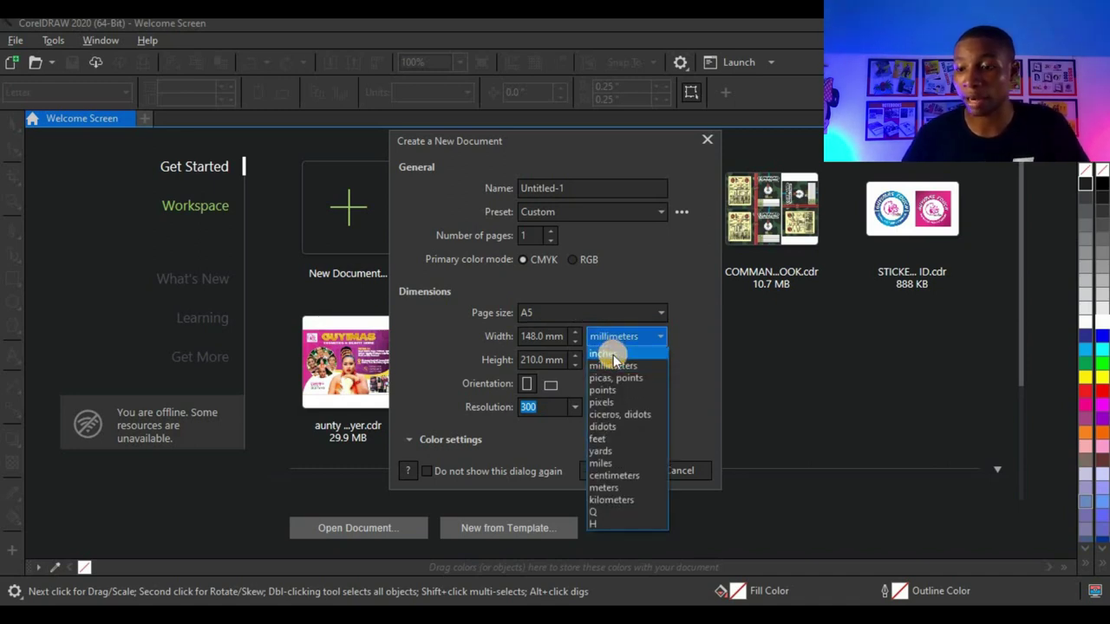
{"action": "left_click", "coordinate": [615, 355]}
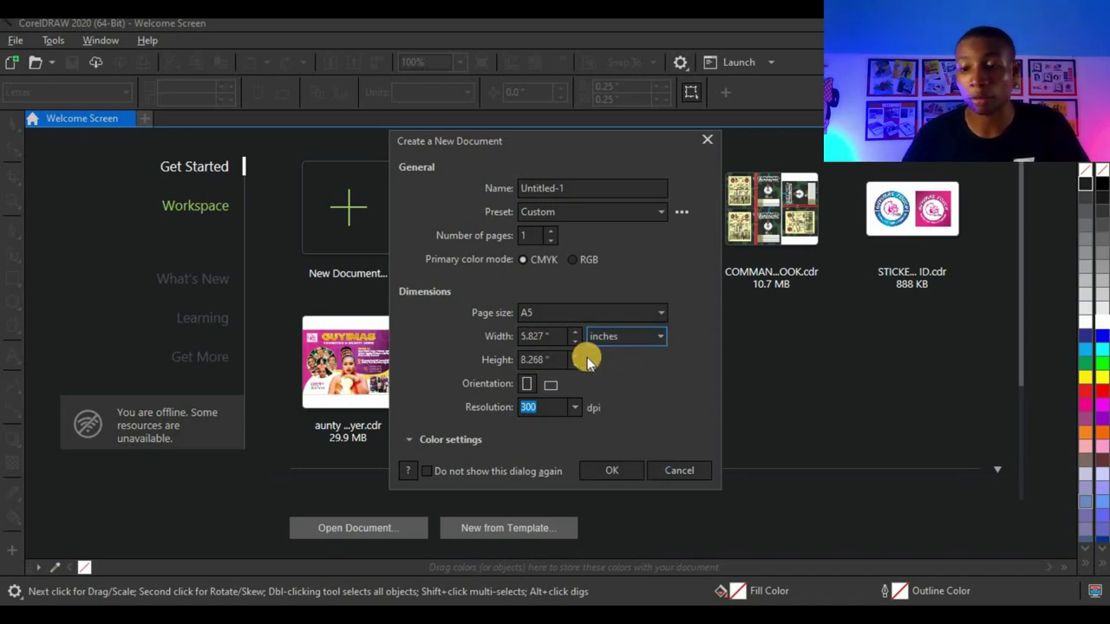
{"action": "left_click", "coordinate": [549, 386]}
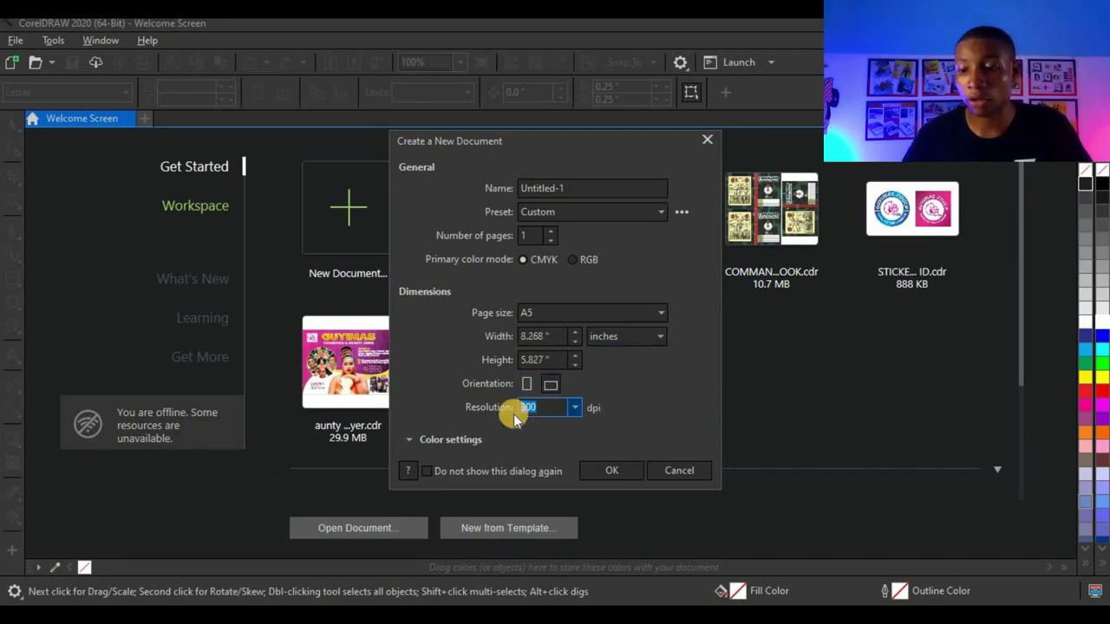
{"action": "left_click", "coordinate": [574, 406]}
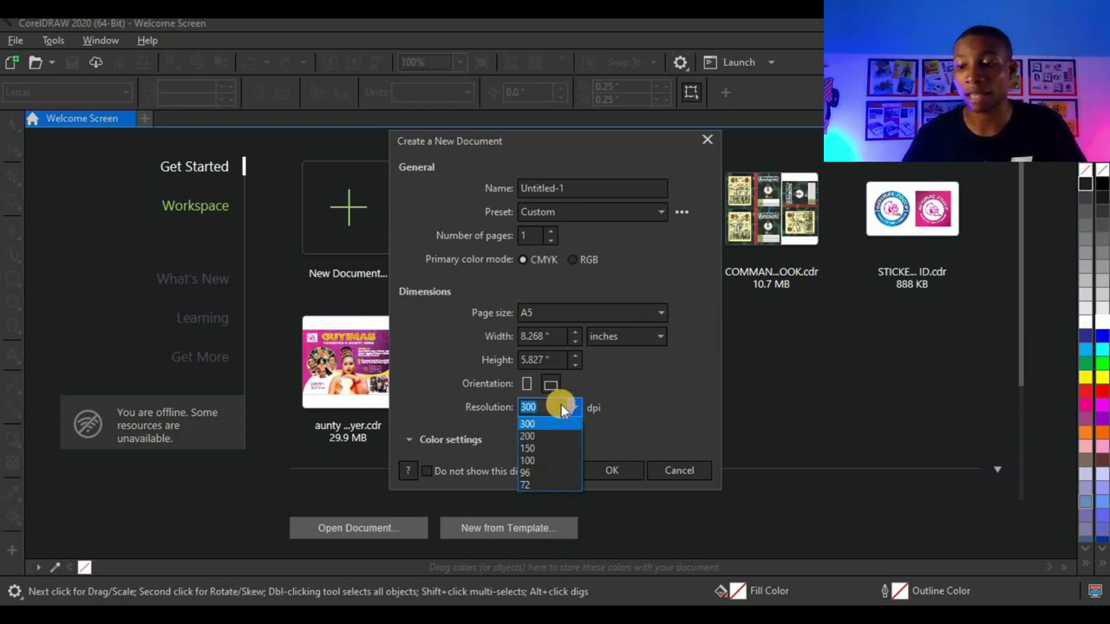
{"action": "left_click", "coordinate": [682, 399]}
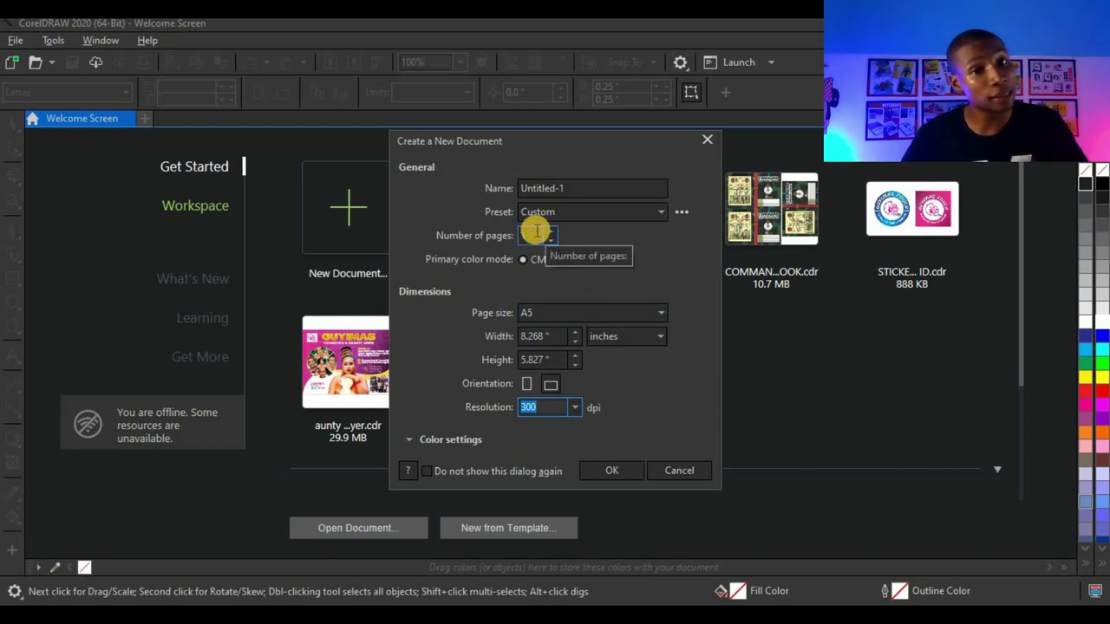
Name the document LAUNDRY FLYER and create it
{"action": "double_click", "coordinate": [577, 189]}
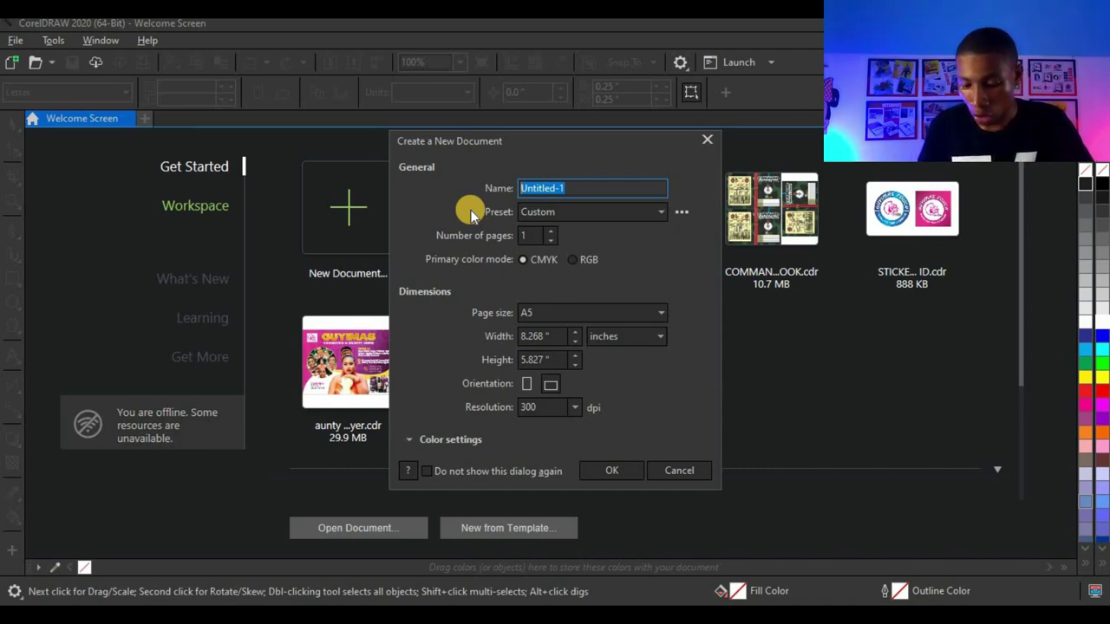
{"action": "type", "text": "LAUNDRY FLYER"}
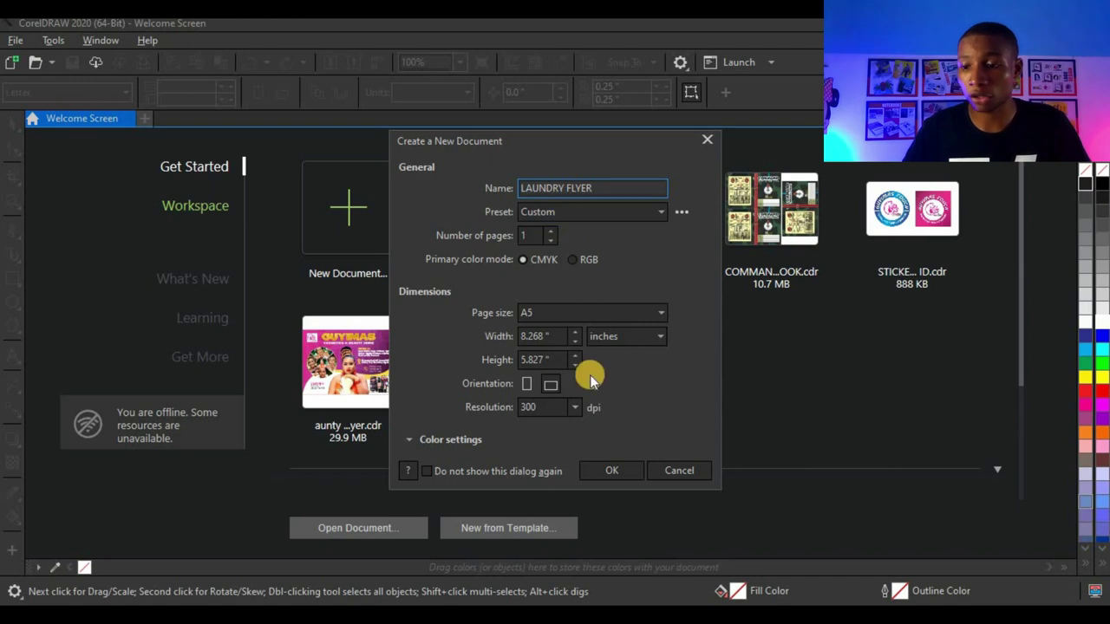
{"action": "left_click", "coordinate": [612, 468]}
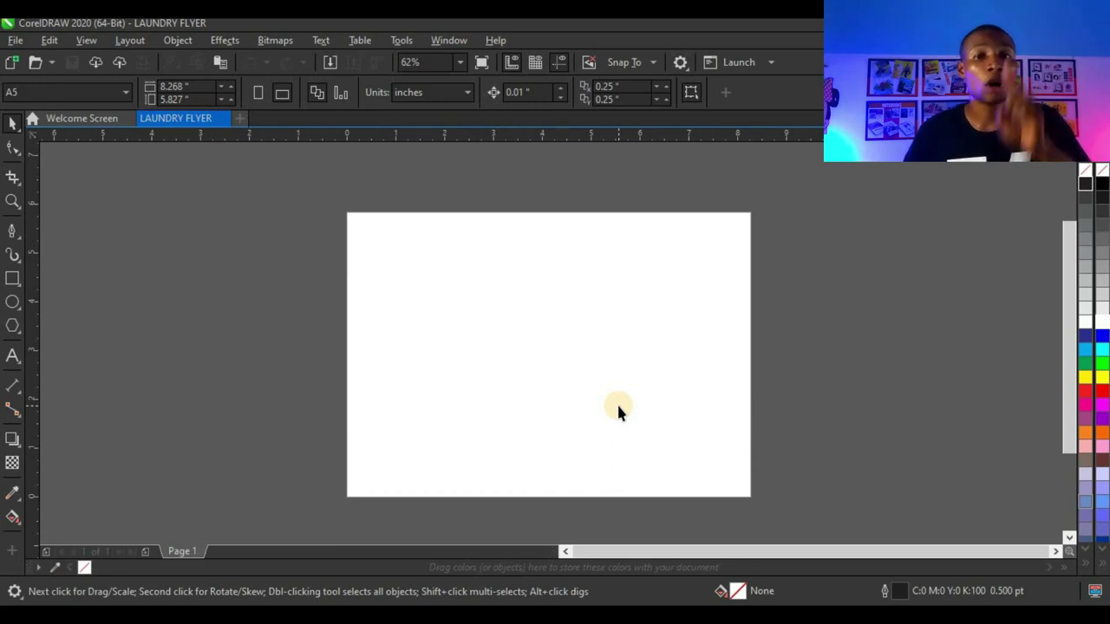
Switch the page to portrait (5.827 × 8.268 in), confirming the size stays A5
{"action": "left_click", "coordinate": [260, 94]}
{"action": "scroll", "coordinate": [593, 325], "scroll_direction": "down", "scroll_amount": 4}
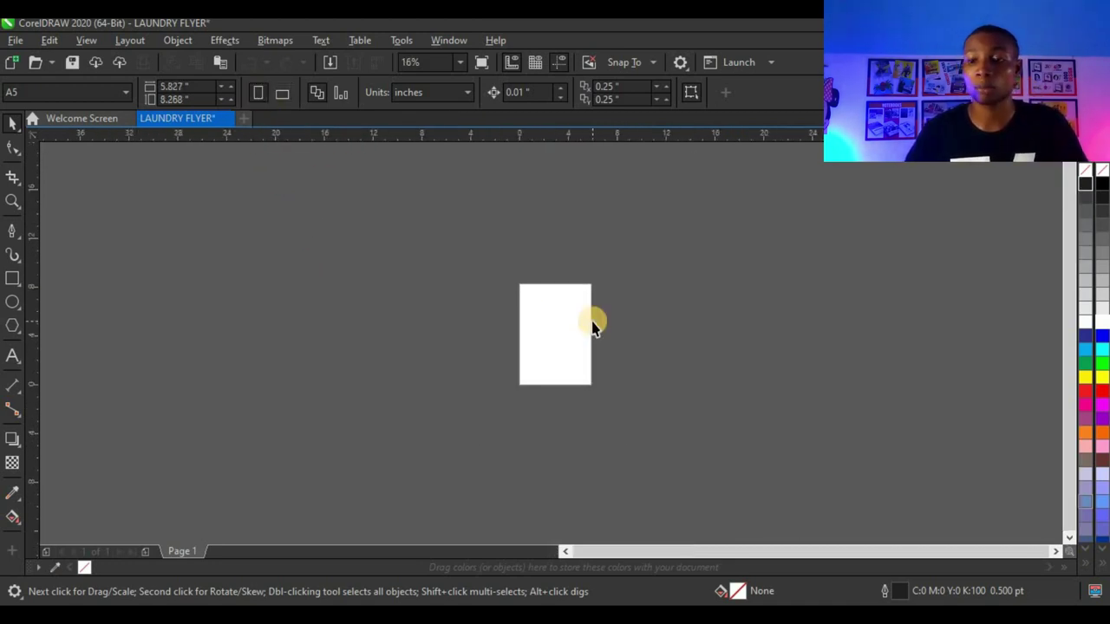
{"action": "scroll", "coordinate": [593, 325], "scroll_direction": "up", "scroll_amount": 2}
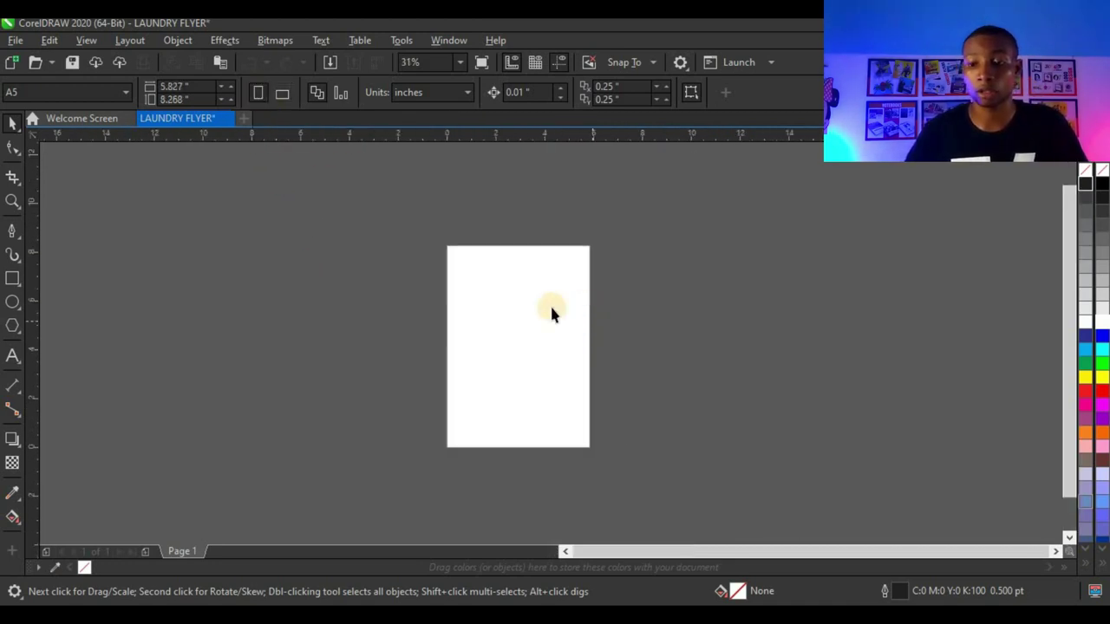
{"action": "left_click", "coordinate": [32, 93]}
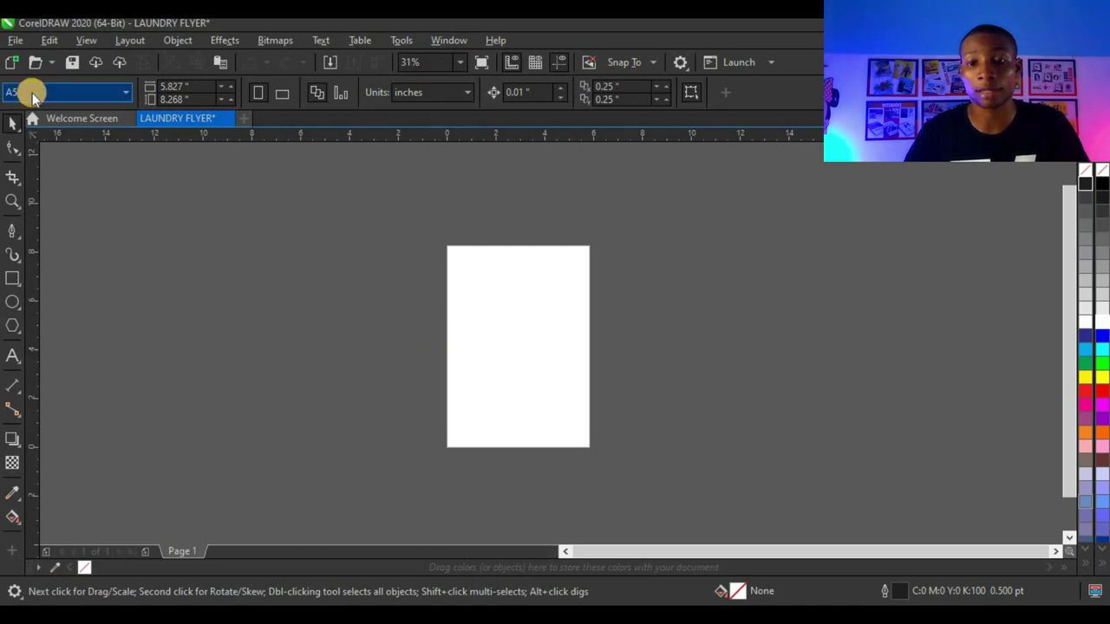
{"action": "left_click", "coordinate": [91, 96]}
{"action": "left_click", "coordinate": [124, 94]}
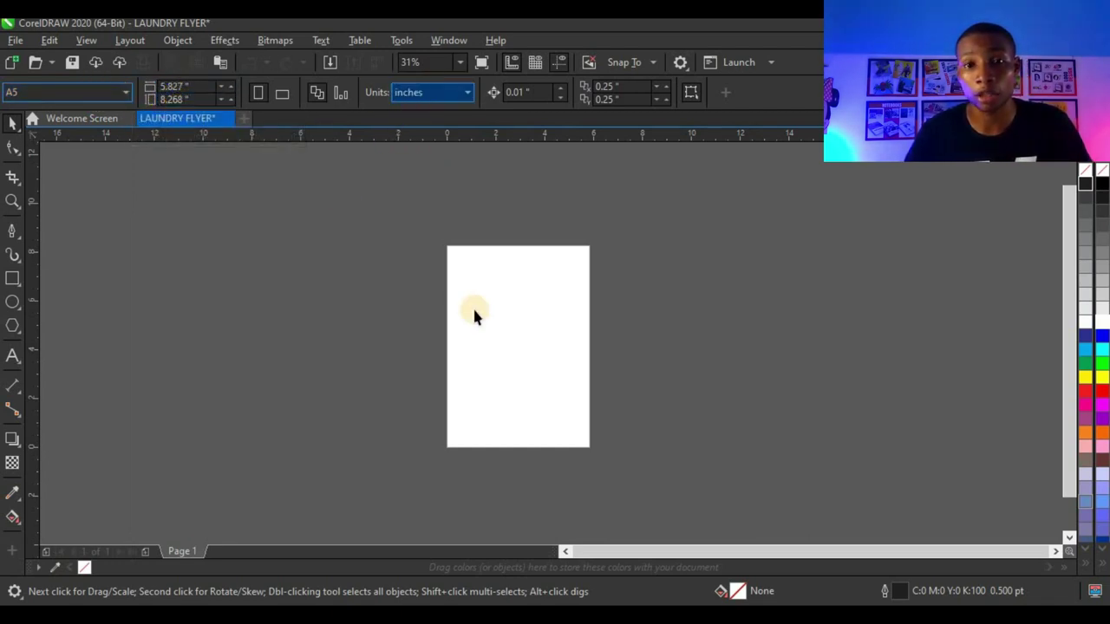
{"action": "left_click", "coordinate": [449, 301]}
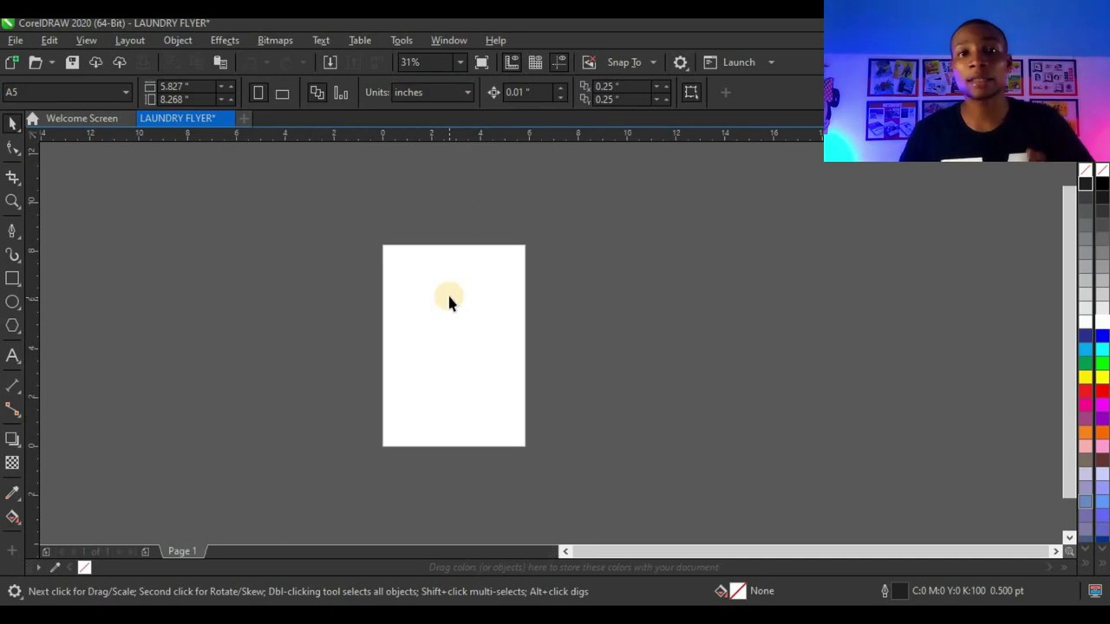
Add a page-sized 5.827 × 8.268-inch rectangle filled white with no outline
{"action": "double_click", "coordinate": [12, 280]}
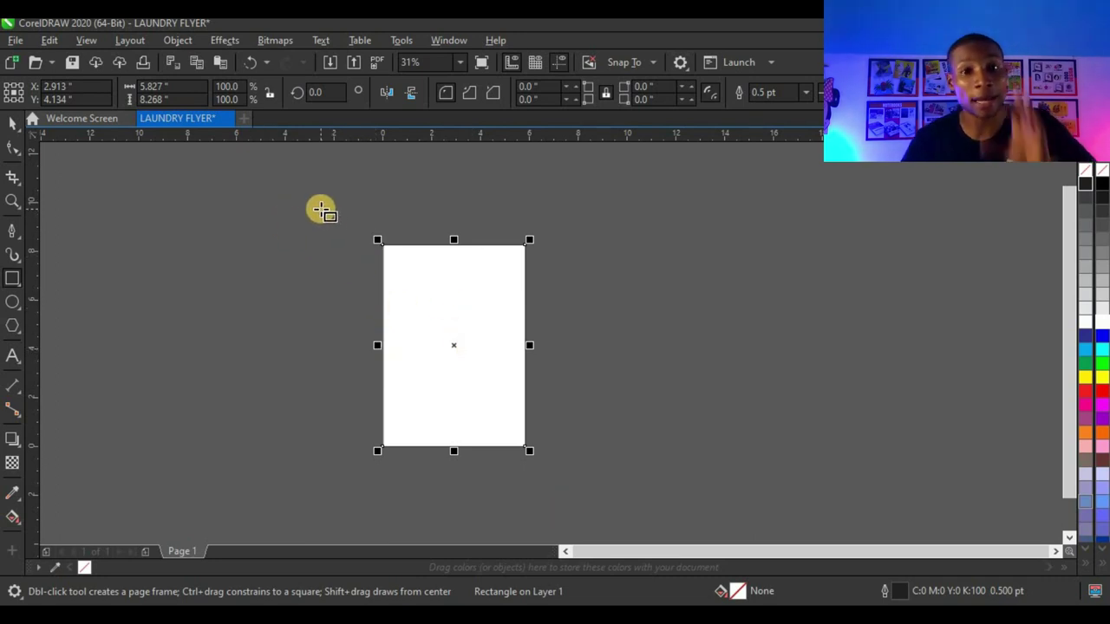
{"action": "left_click", "coordinate": [12, 124]}
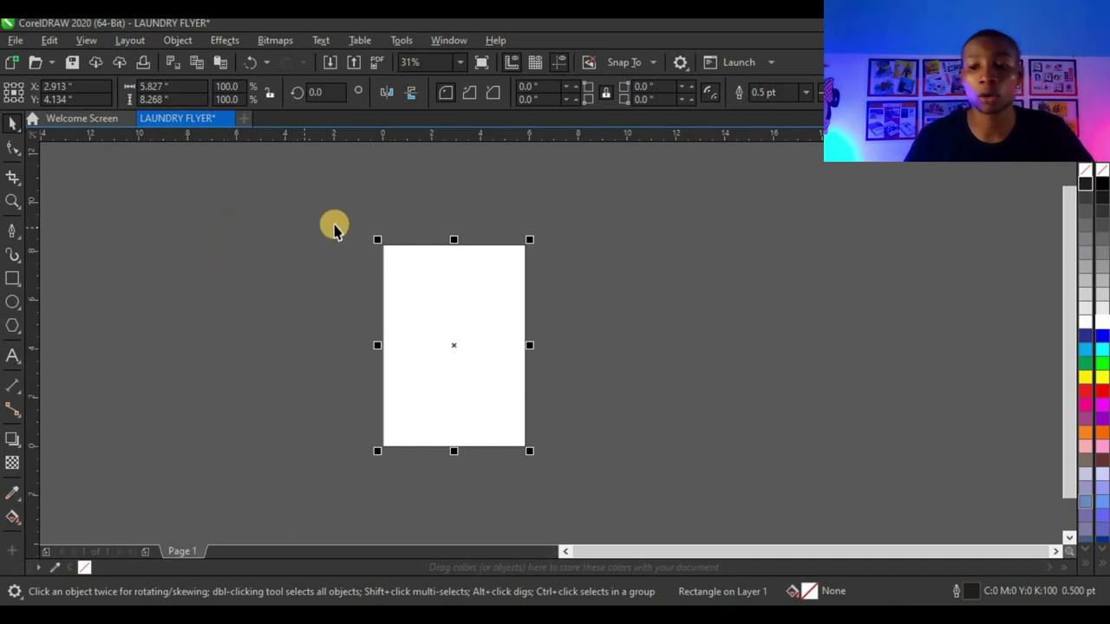
{"action": "right_click", "coordinate": [1086, 178]}
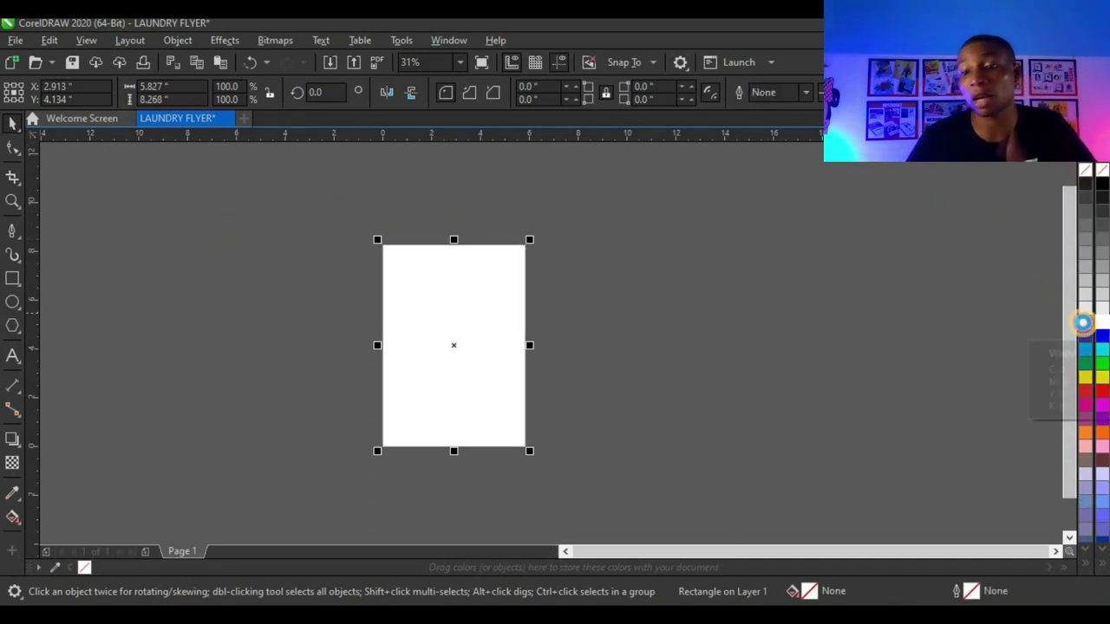
{"action": "left_click", "coordinate": [1085, 322]}
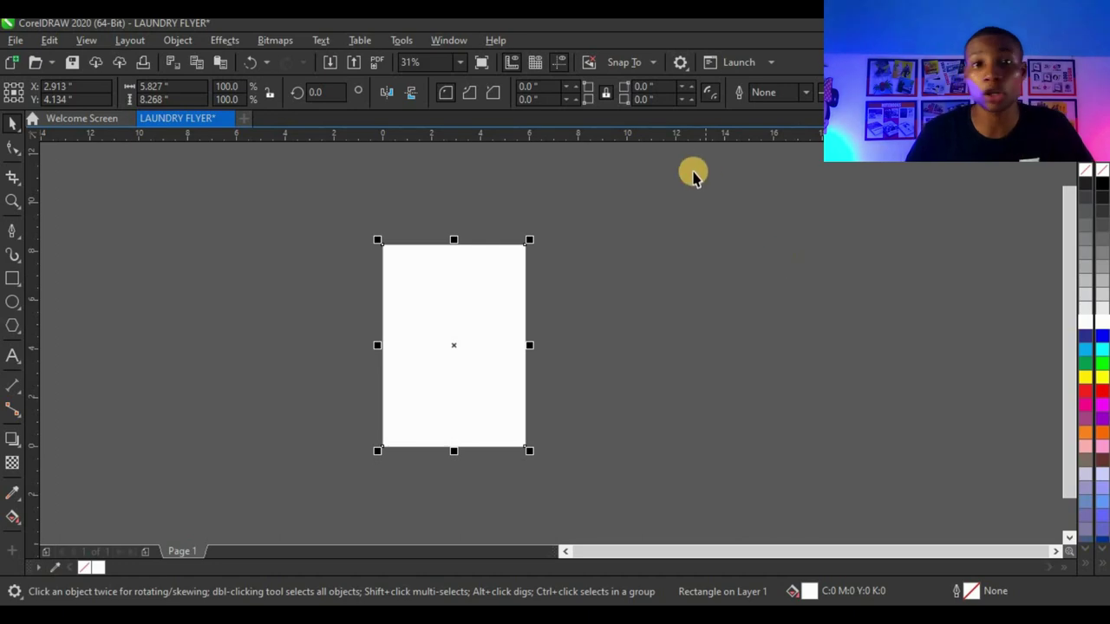
Import the ten laundry images from File Explorer into the flyer document
{"action": "mouse_move", "coordinate": [460, 607]}
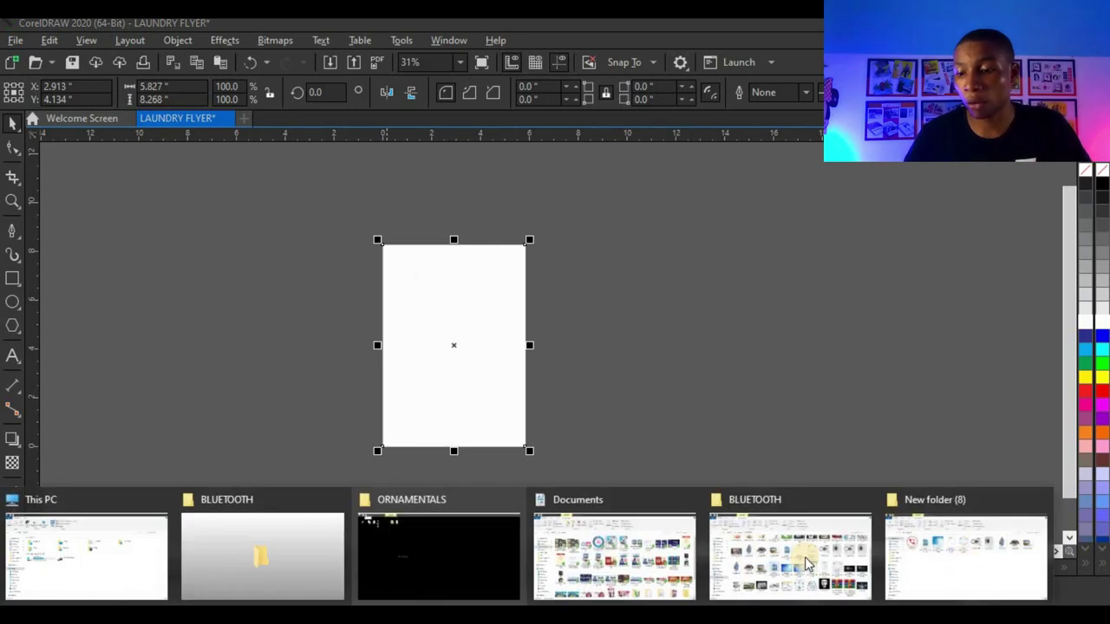
{"action": "left_click", "coordinate": [967, 559]}
{"action": "left_click_drag", "start_coordinate": [209, 386], "coordinate": [1018, 170]}
{"action": "left_click_drag", "start_coordinate": [902, 243], "coordinate": [658, 268]}
{"action": "scroll", "coordinate": [654, 269], "scroll_direction": "down", "scroll_amount": 3}
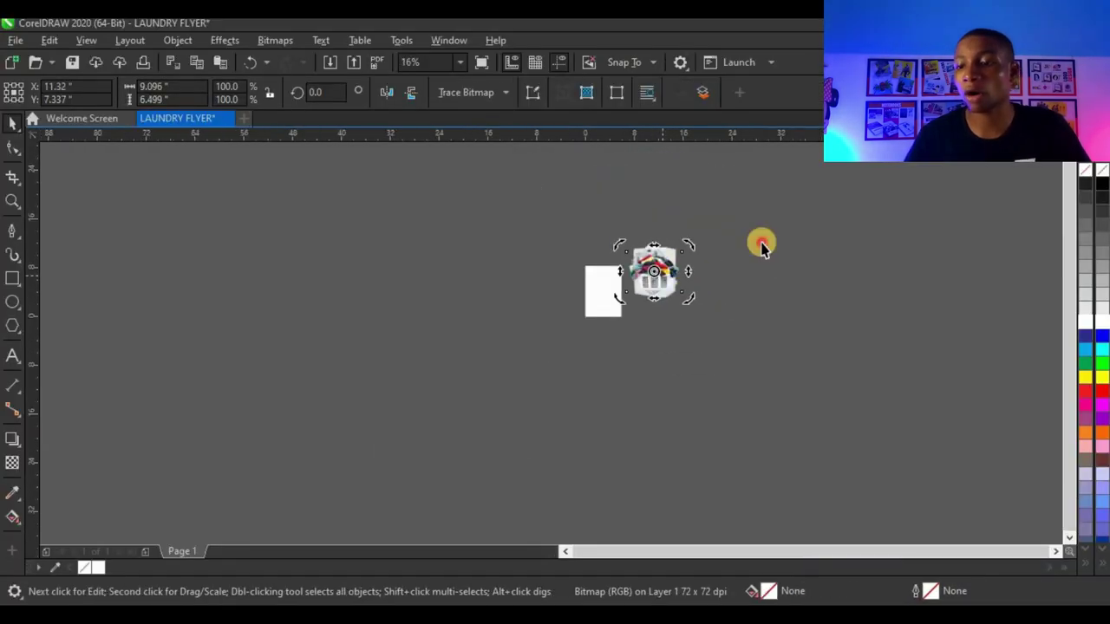
{"action": "scroll", "coordinate": [676, 269], "scroll_direction": "up", "scroll_amount": 2}
{"action": "left_click_drag", "start_coordinate": [555, 169], "coordinate": [825, 396]}
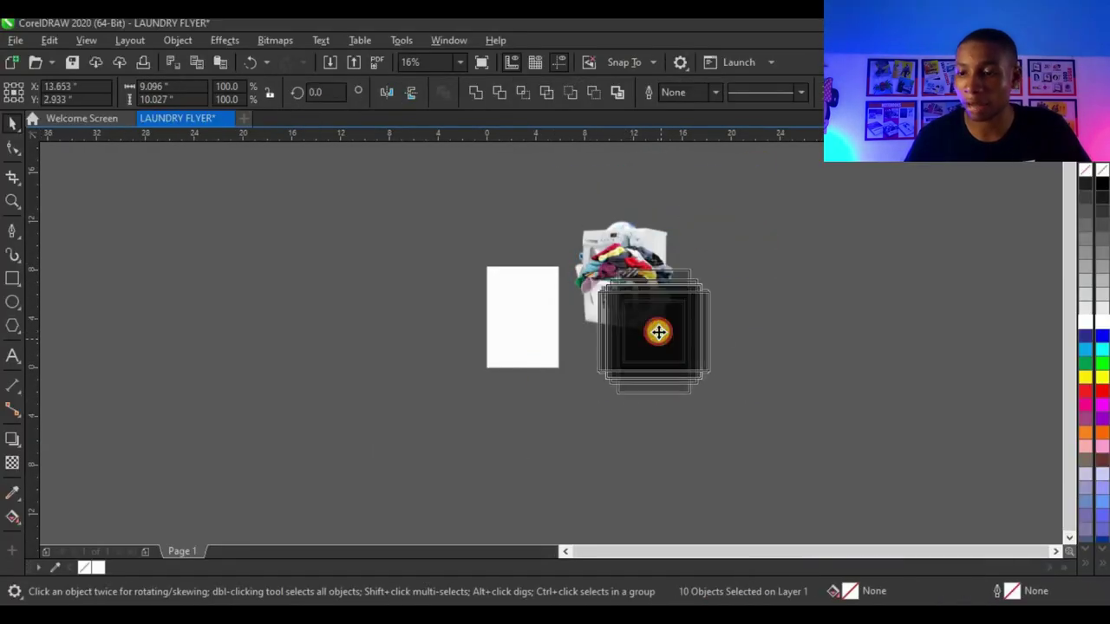
{"action": "scroll", "coordinate": [656, 321], "scroll_direction": "up", "scroll_amount": 5}
{"action": "scroll", "coordinate": [655, 297], "scroll_direction": "down", "scroll_amount": 5}
{"action": "key", "text": "Escape"}
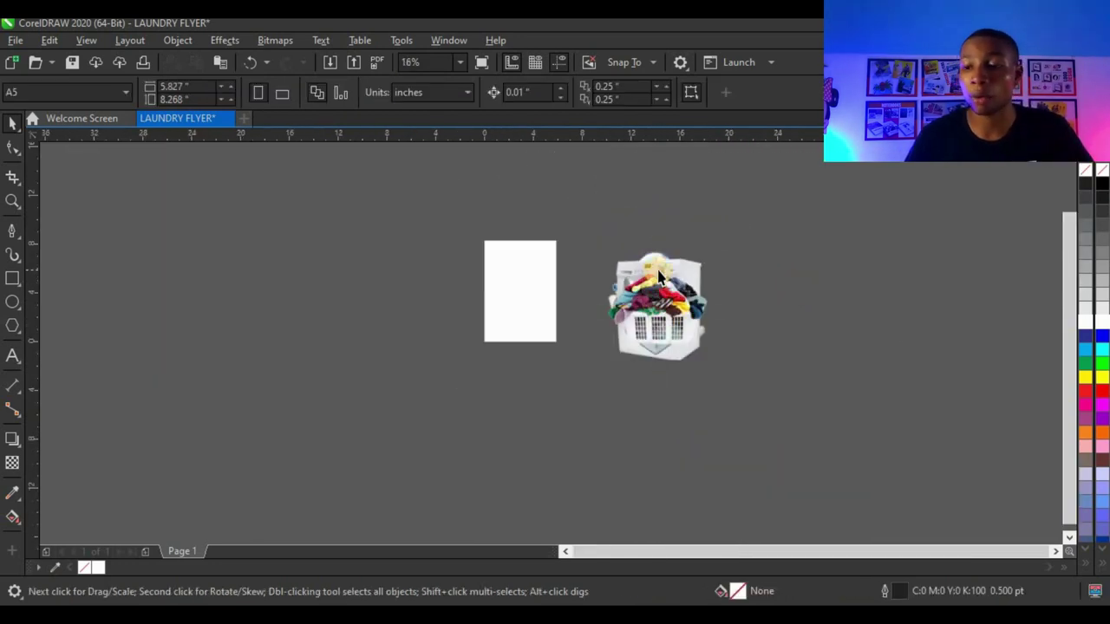
Spread out the iron, laundry basket, open-door washer and two bubbles around the page
{"action": "scroll", "coordinate": [663, 270], "scroll_direction": "up", "scroll_amount": 2}
{"action": "left_click", "coordinate": [717, 260]}
{"action": "left_click", "coordinate": [605, 259], "text": "alt"}
{"action": "left_click_drag", "start_coordinate": [604, 258], "coordinate": [165, 234]}
{"action": "left_click", "coordinate": [540, 399]}
{"action": "scroll", "coordinate": [395, 278], "scroll_direction": "down", "scroll_amount": 2}
{"action": "left_click_drag", "start_coordinate": [527, 355], "coordinate": [555, 447]}
{"action": "left_click_drag", "start_coordinate": [525, 303], "coordinate": [650, 316]}
{"action": "left_click_drag", "start_coordinate": [525, 278], "coordinate": [662, 260]}
{"action": "left_click_drag", "start_coordinate": [524, 277], "coordinate": [743, 265]}
{"action": "left_click", "coordinate": [737, 472]}
Reposition the folded basket, iron, clothes basket and front-load washer near the page
{"action": "left_click", "coordinate": [583, 243]}
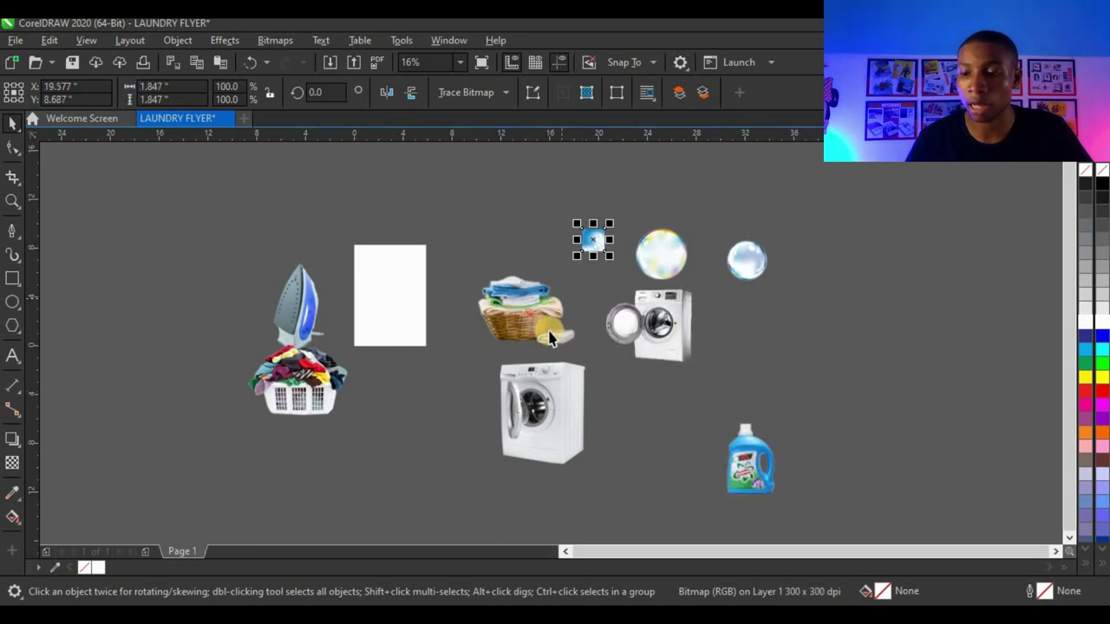
{"action": "left_click_drag", "start_coordinate": [545, 323], "coordinate": [868, 351]}
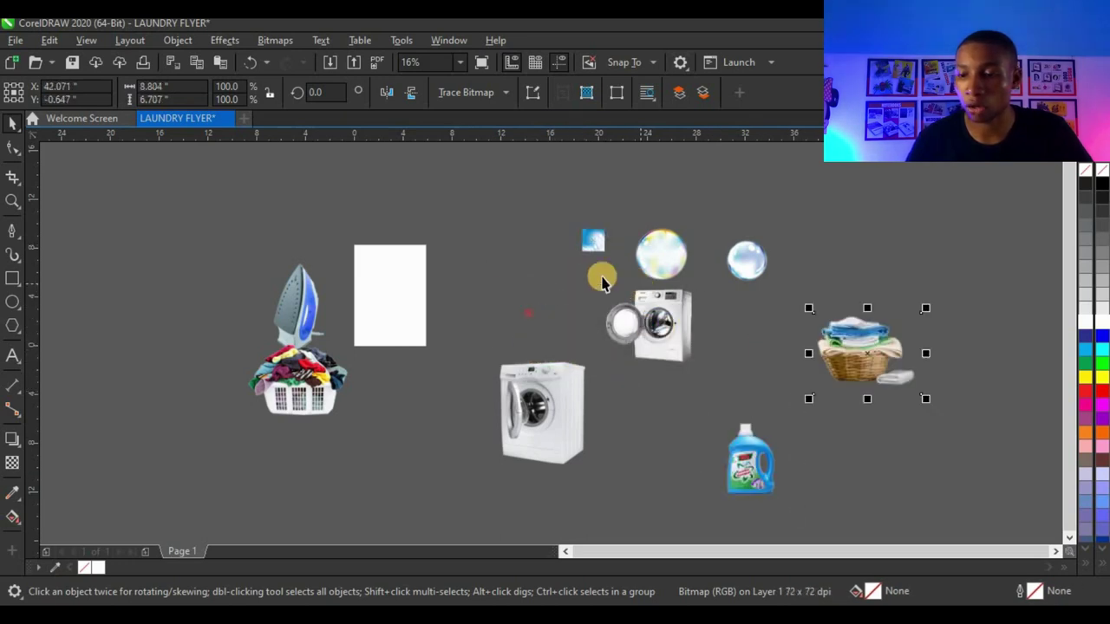
{"action": "left_click_drag", "start_coordinate": [298, 310], "coordinate": [595, 288]}
{"action": "left_click_drag", "start_coordinate": [330, 370], "coordinate": [671, 403]}
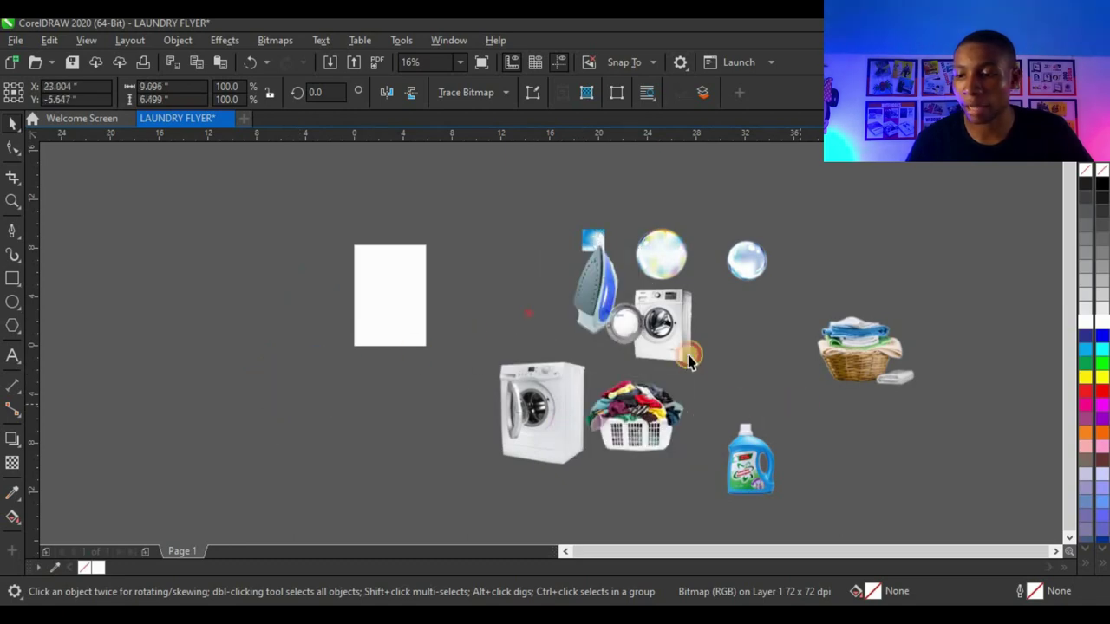
{"action": "scroll", "coordinate": [262, 247], "scroll_direction": "up", "scroll_amount": 3}
{"action": "left_click_drag", "start_coordinate": [261, 247], "coordinate": [521, 310]}
{"action": "scroll", "coordinate": [271, 259], "scroll_direction": "down", "scroll_amount": 3}
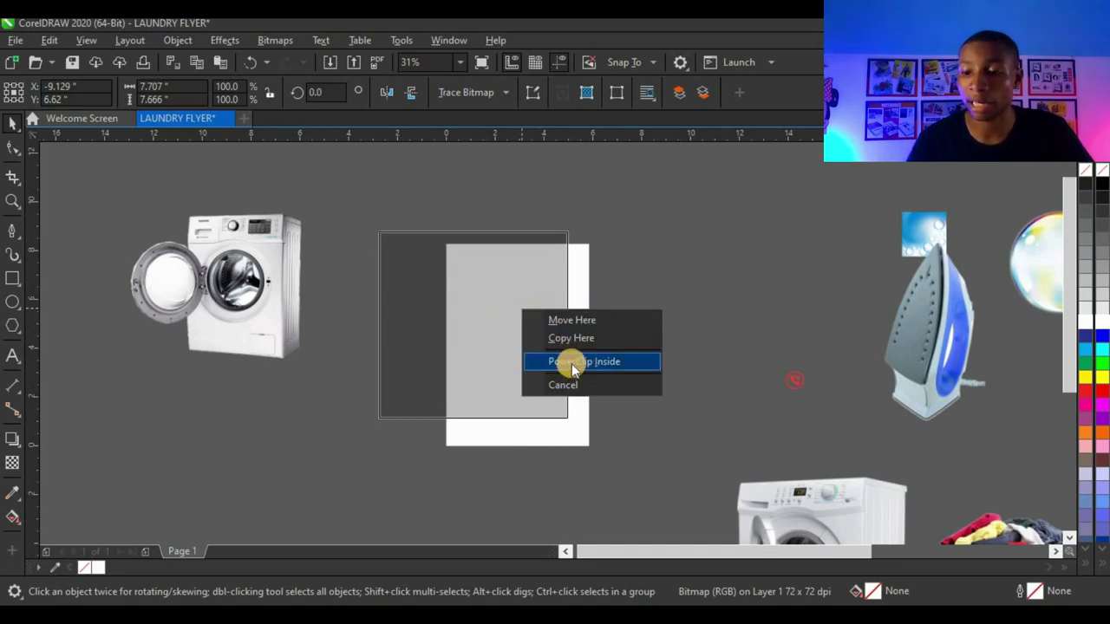
Try clipping the washing machine into the page rectangle from its right-click menu, then undo
{"action": "left_click", "coordinate": [677, 227]}
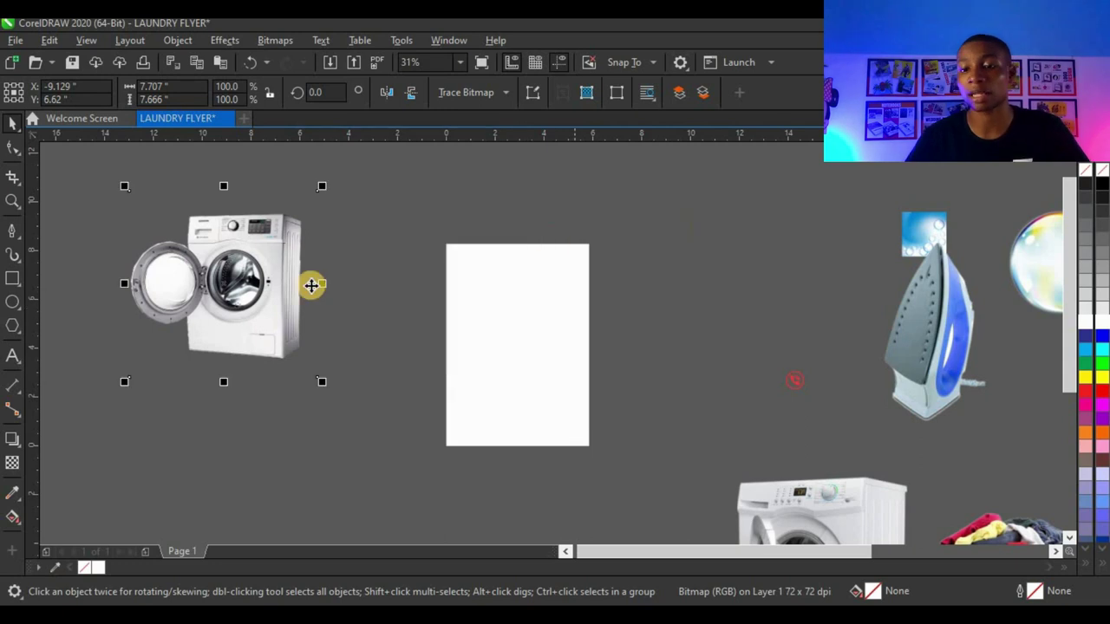
{"action": "left_click", "coordinate": [257, 280]}
{"action": "left_click", "coordinate": [262, 287]}
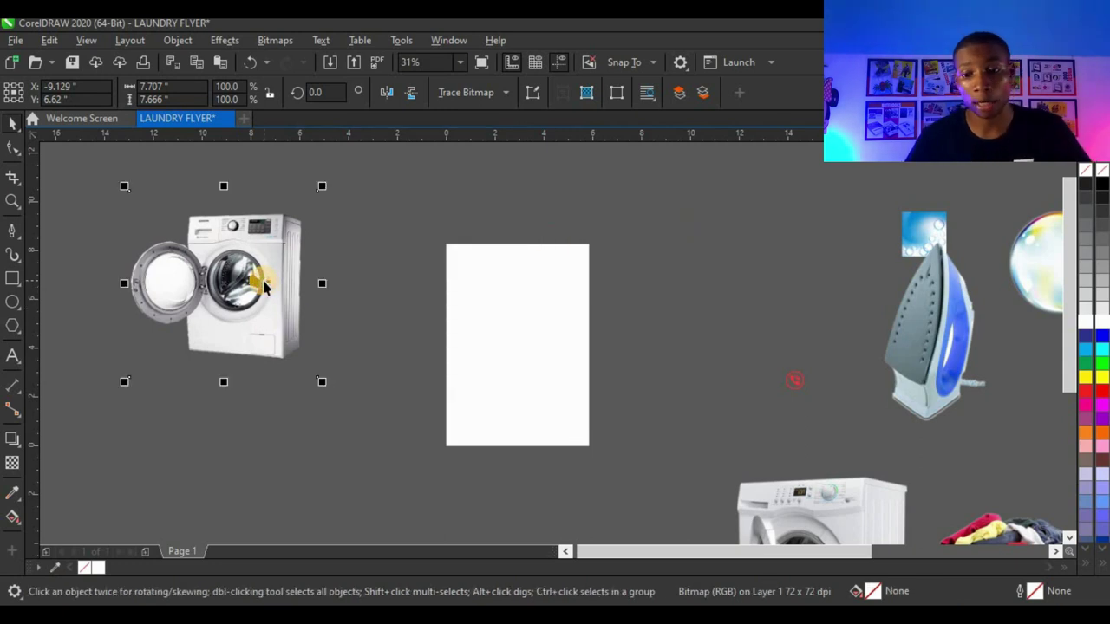
{"action": "right_click", "coordinate": [264, 289]}
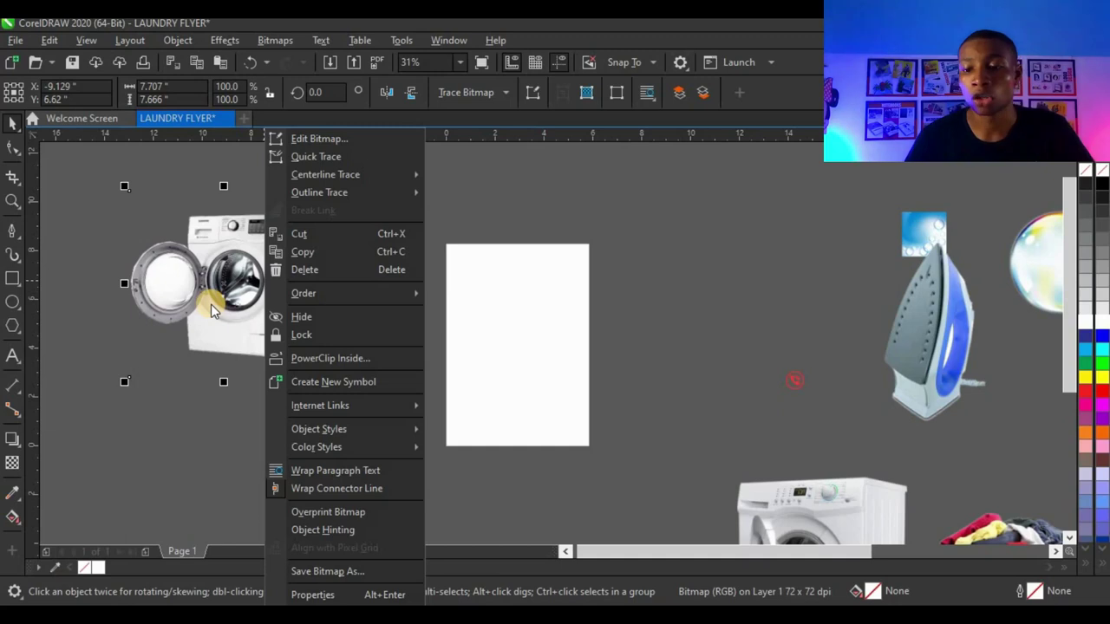
{"action": "left_click", "coordinate": [211, 304]}
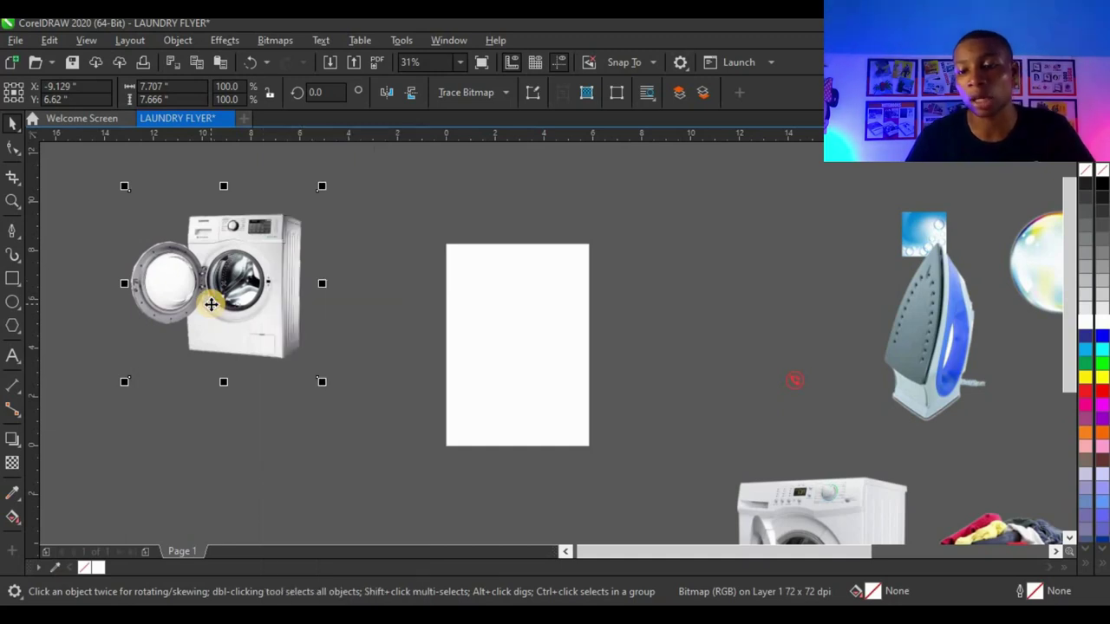
{"action": "right_click", "coordinate": [210, 305]}
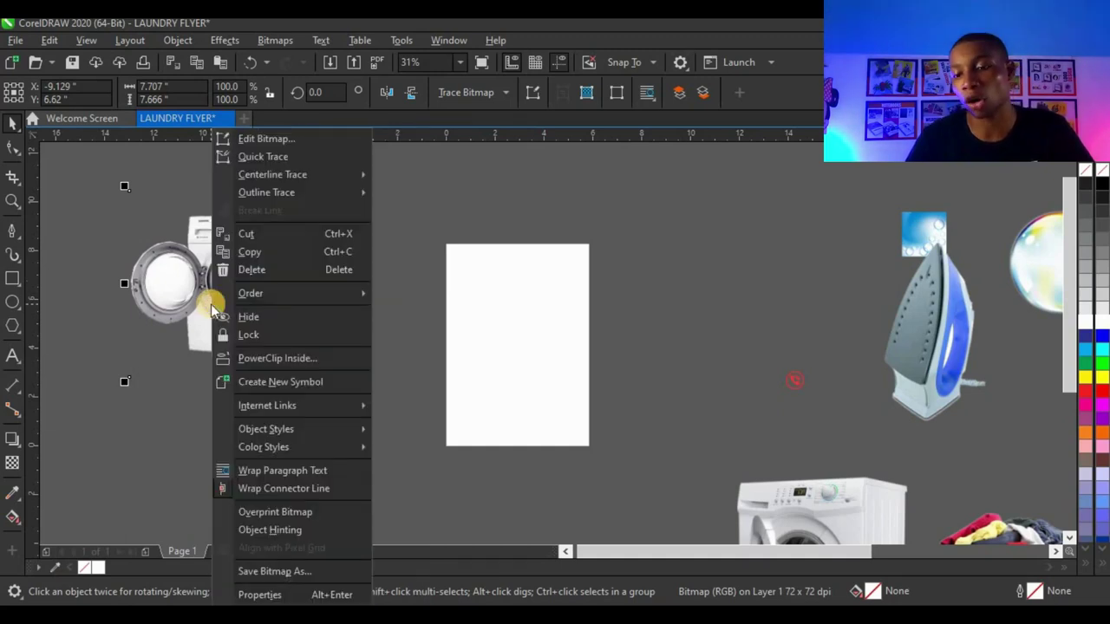
{"action": "left_click", "coordinate": [295, 358]}
{"action": "left_click", "coordinate": [496, 331]}
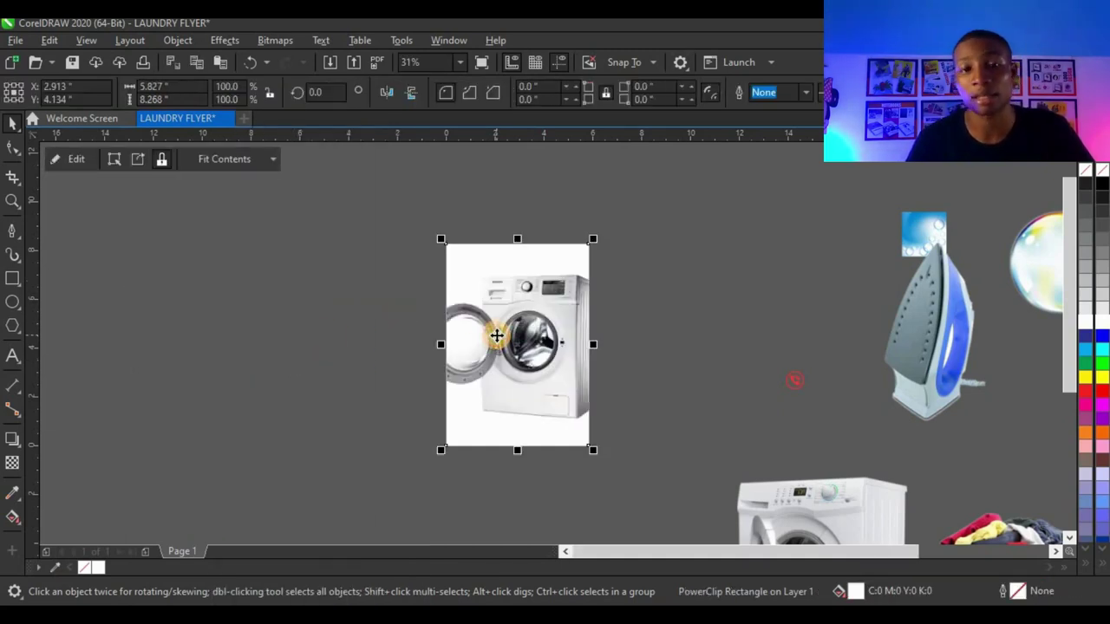
{"action": "key", "text": "ctrl+z"}
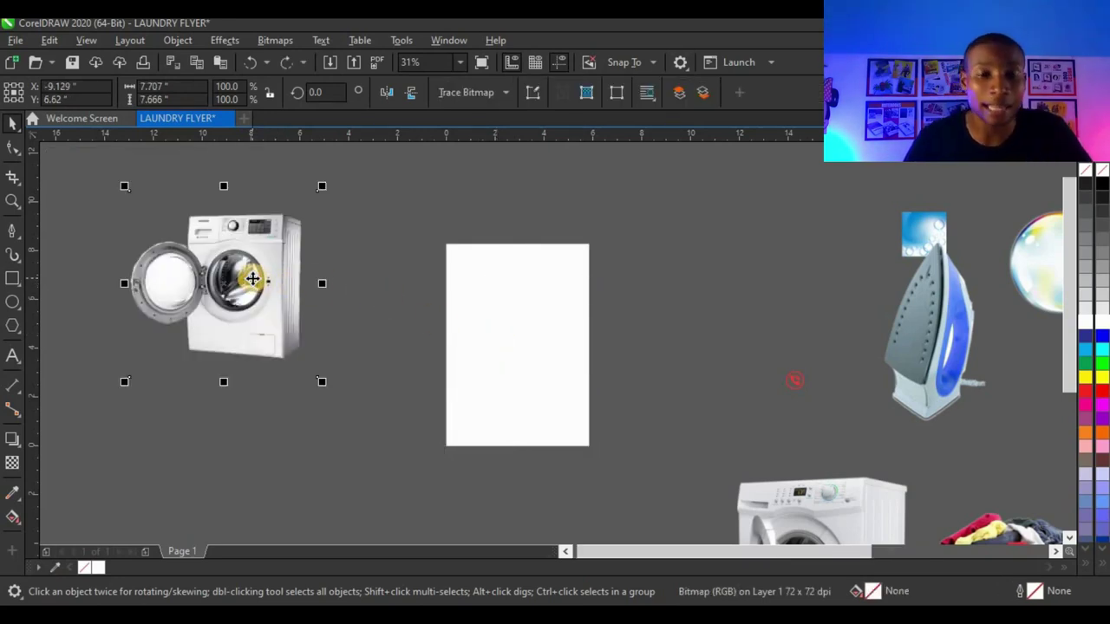
PowerClip the washing machine inside the page, shrunk to about 46% in the upper half
{"action": "left_click_drag", "start_coordinate": [251, 279], "coordinate": [512, 325]}
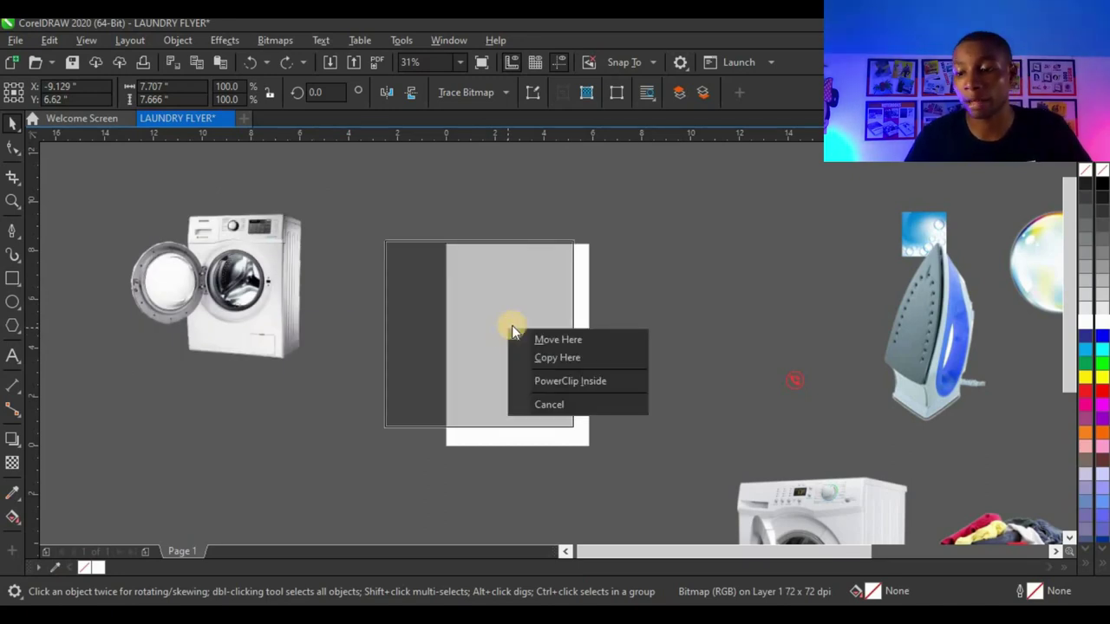
{"action": "left_click", "coordinate": [569, 383]}
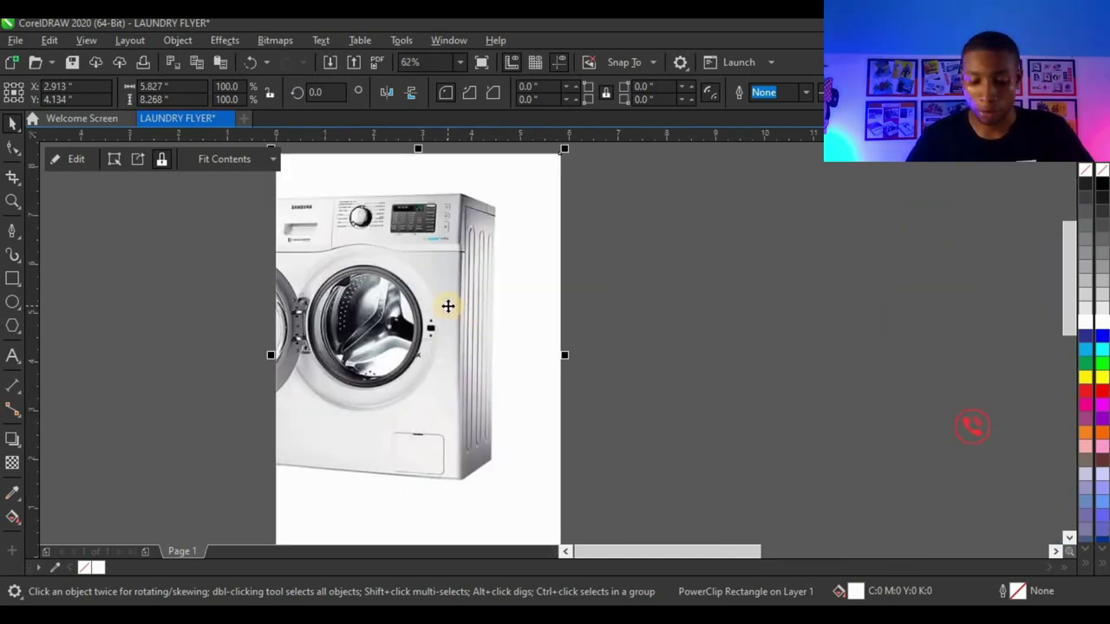
{"action": "left_click", "coordinate": [447, 305]}
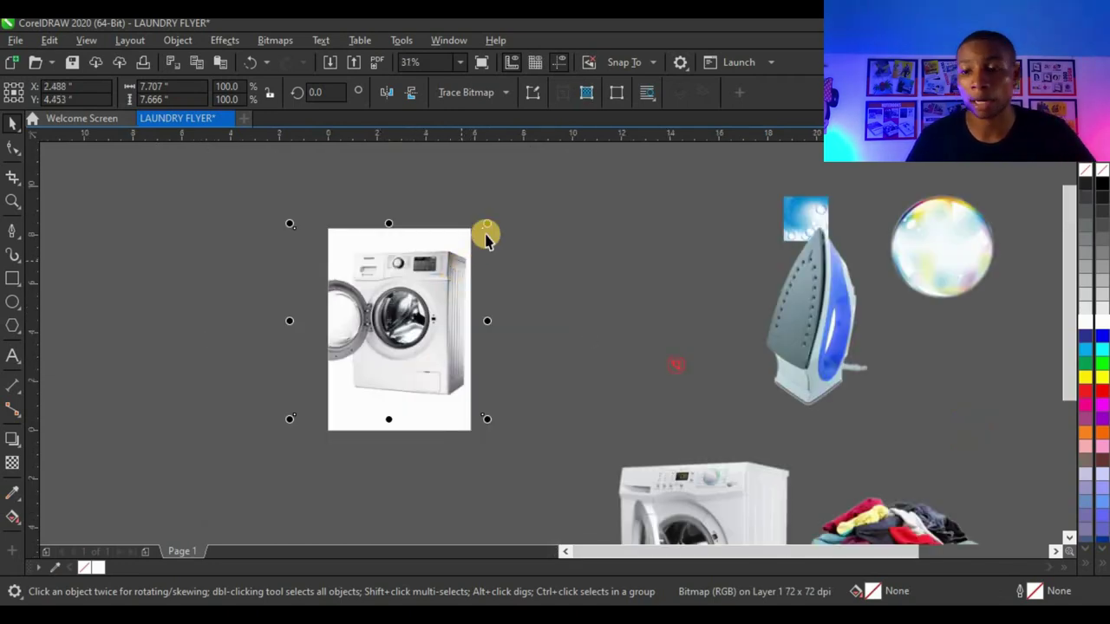
{"action": "left_click_drag", "start_coordinate": [488, 221], "coordinate": [432, 266]}
{"action": "scroll", "coordinate": [442, 280], "scroll_direction": "up", "scroll_amount": 2}
{"action": "left_click", "coordinate": [481, 228]}
{"action": "left_click", "coordinate": [438, 280]}
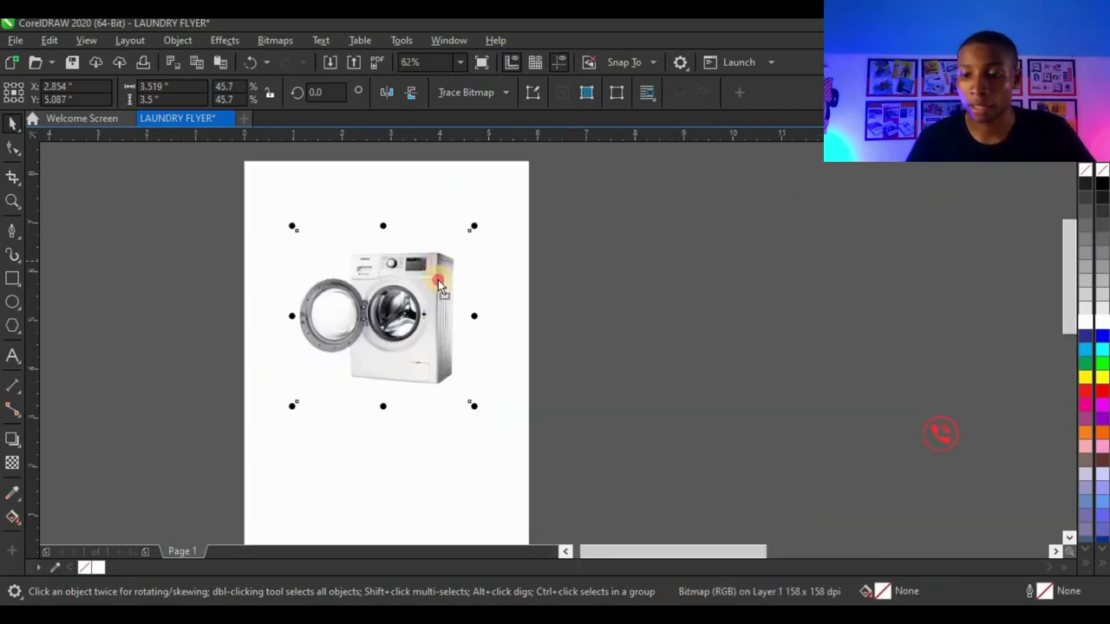
{"action": "scroll", "coordinate": [442, 195], "scroll_direction": "down", "scroll_amount": 2}
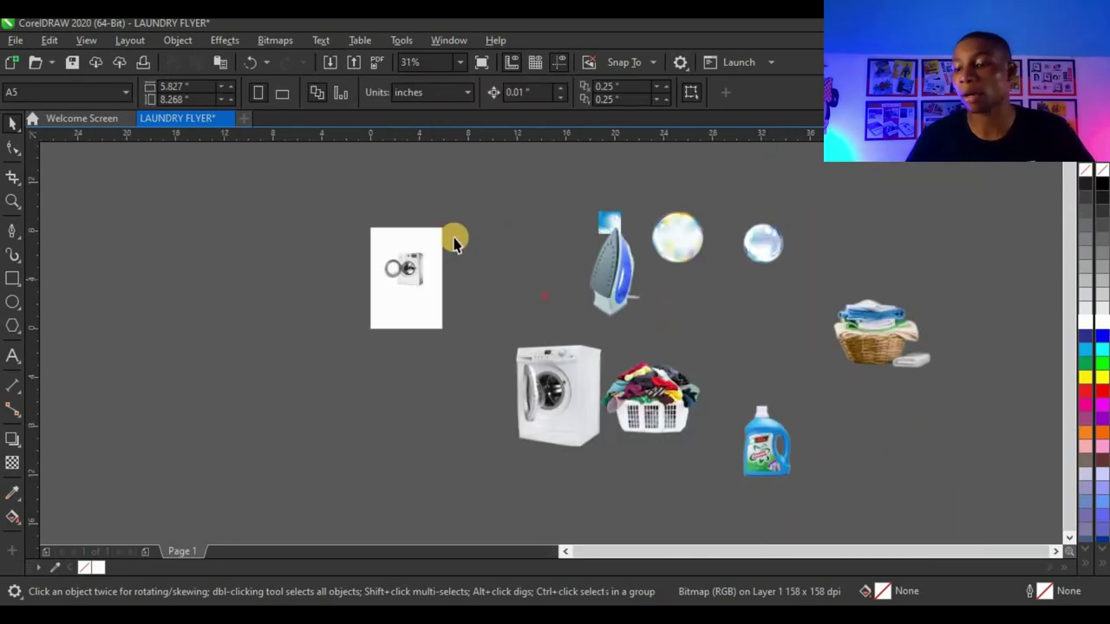
Clip the clothes basket and folded-laundry basket inside the page frame and open its contents for editing
{"action": "left_click", "coordinate": [675, 394]}
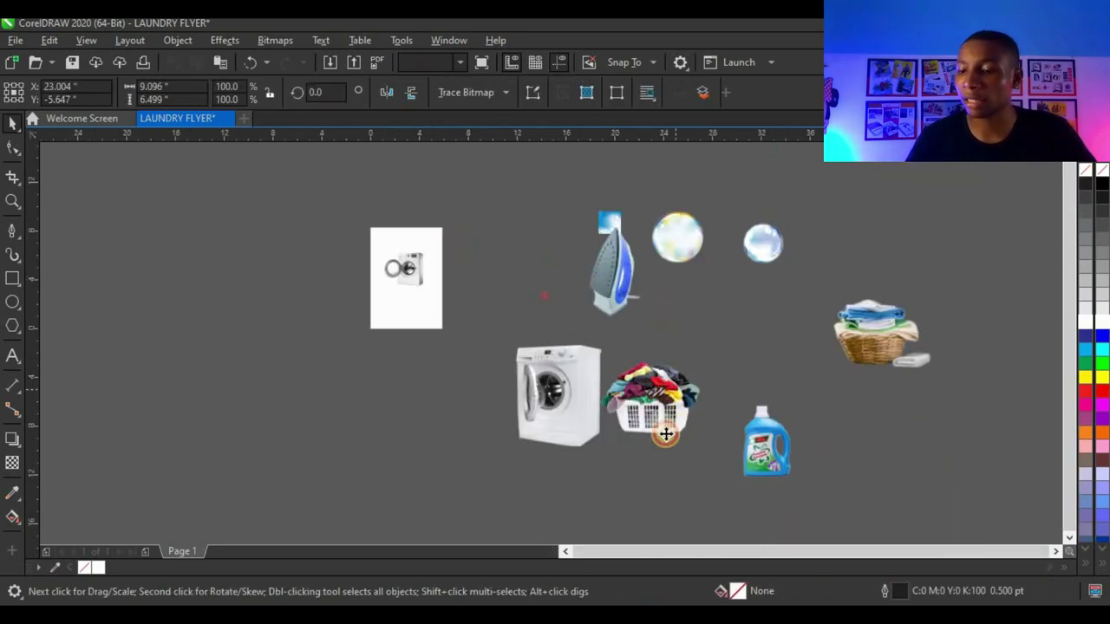
{"action": "left_click", "coordinate": [878, 346], "text": "shift"}
{"action": "left_click_drag", "start_coordinate": [880, 343], "coordinate": [410, 300]}
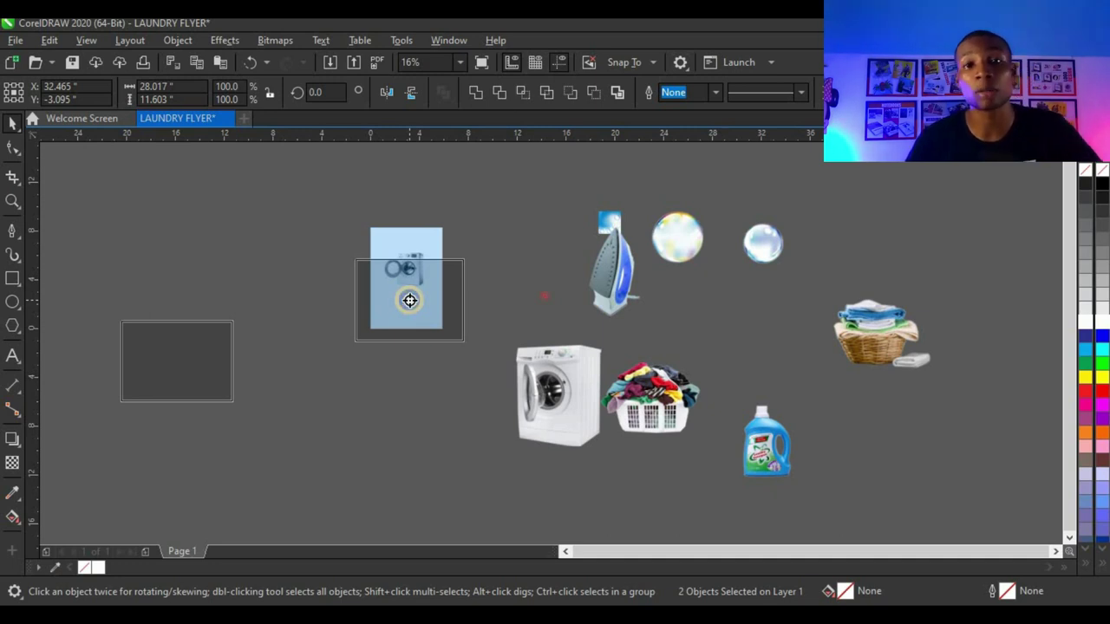
{"action": "right_click", "coordinate": [409, 304]}
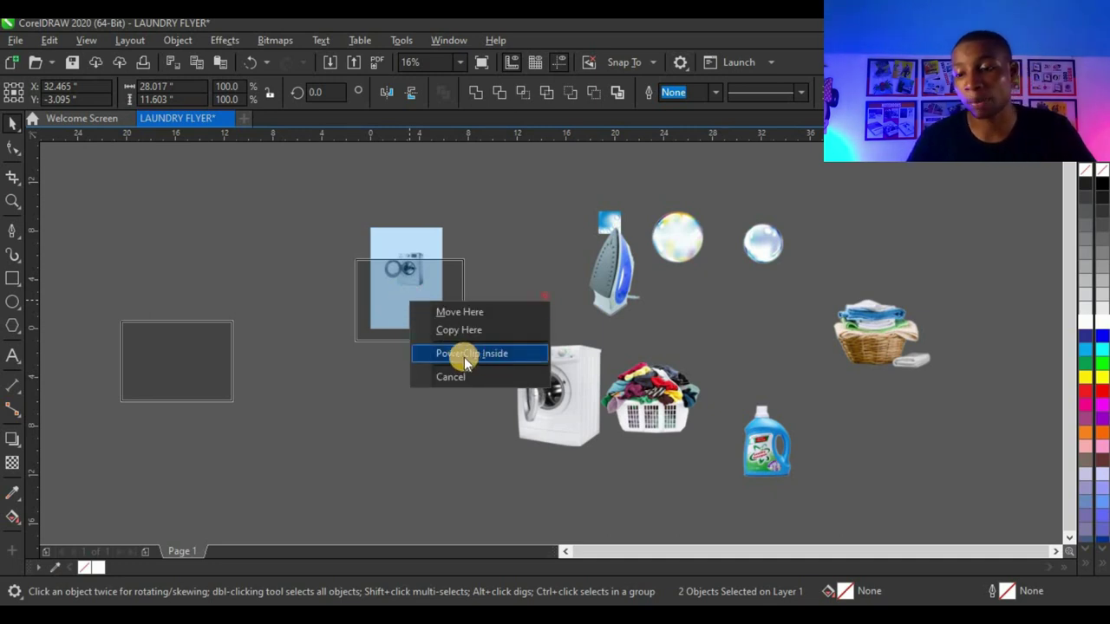
{"action": "left_click", "coordinate": [464, 358]}
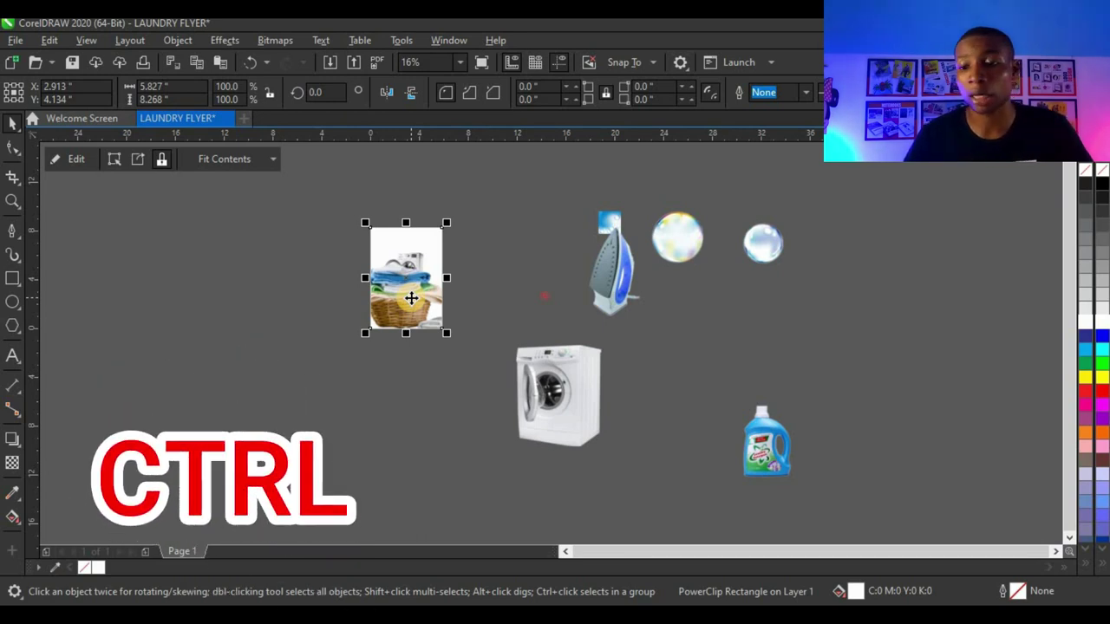
{"action": "left_click", "coordinate": [411, 303], "text": "ctrl"}
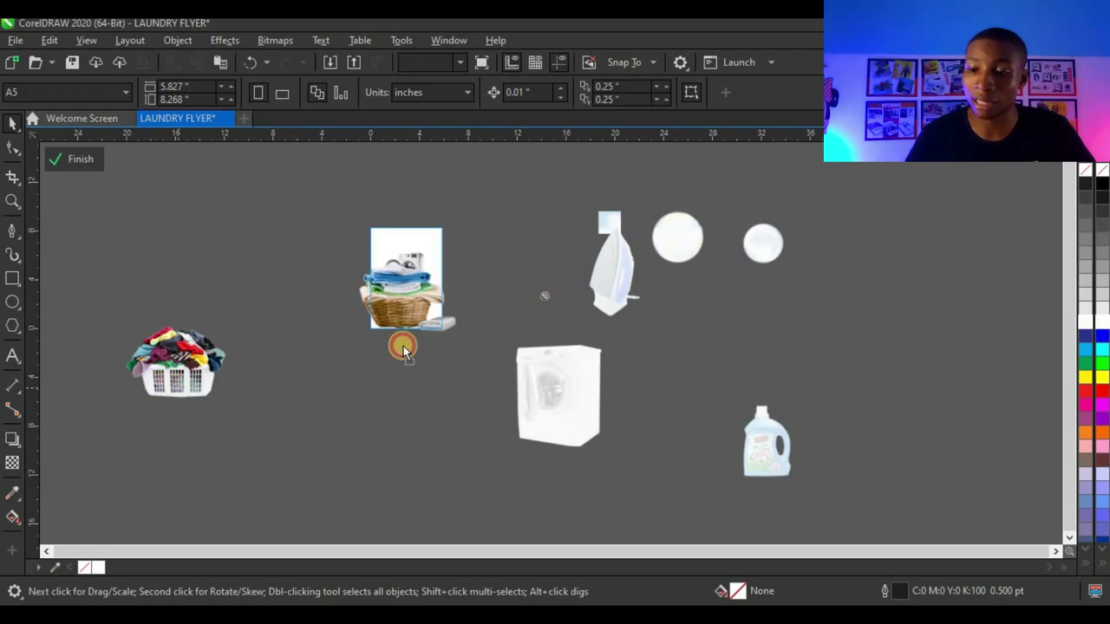
Shrink both baskets to about 33.2% and move them into the page frame
{"action": "left_click", "coordinate": [176, 362]}
{"action": "left_click_drag", "start_coordinate": [176, 362], "coordinate": [285, 266]}
{"action": "scroll", "coordinate": [408, 266], "scroll_direction": "up", "scroll_amount": 2}
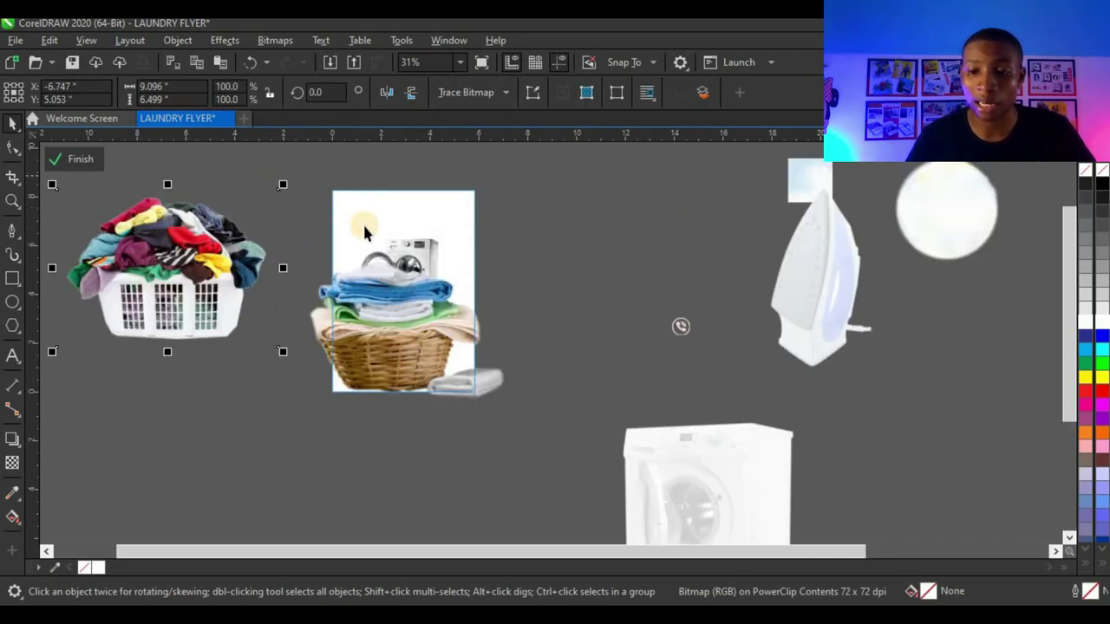
{"action": "scroll", "coordinate": [530, 257], "scroll_direction": "down", "scroll_amount": 2}
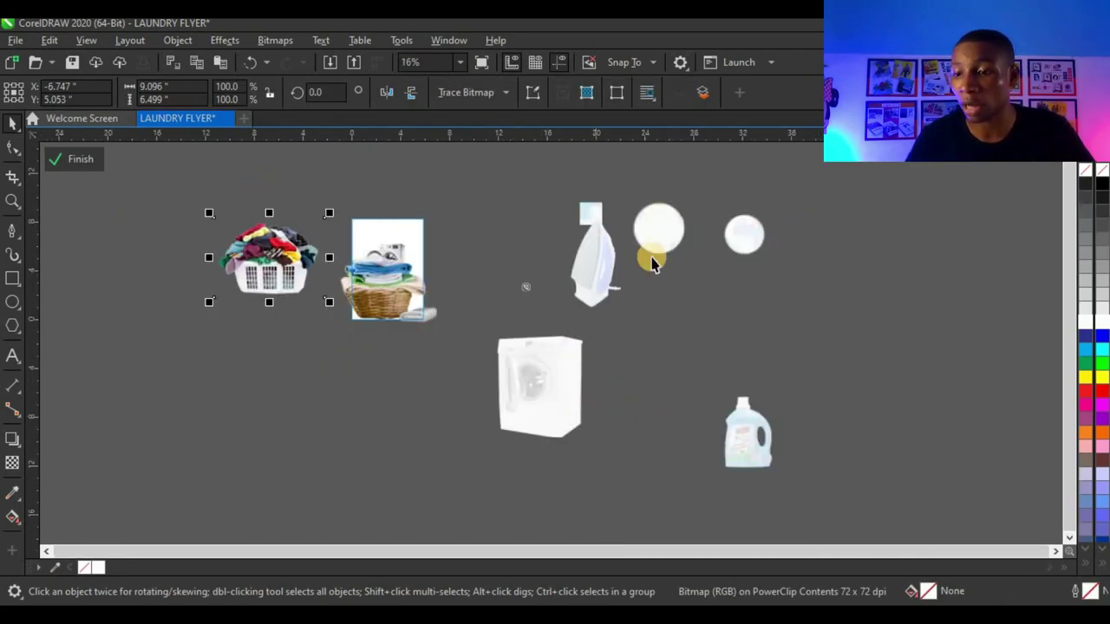
{"action": "scroll", "coordinate": [731, 230], "scroll_direction": "up", "scroll_amount": 2}
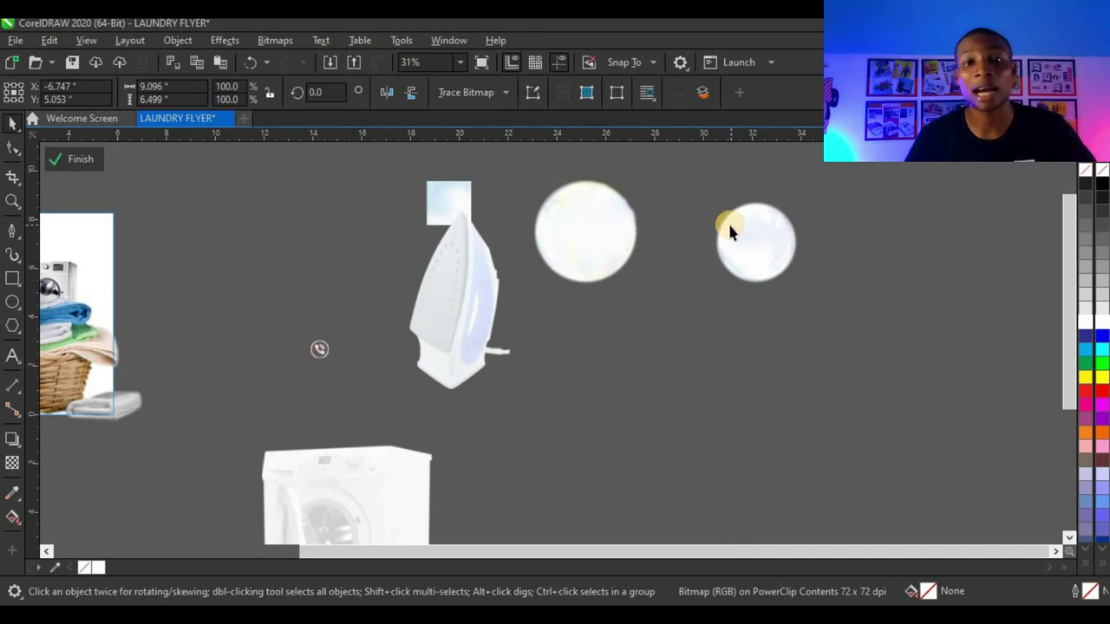
{"action": "scroll", "coordinate": [678, 238], "scroll_direction": "down", "scroll_amount": 2}
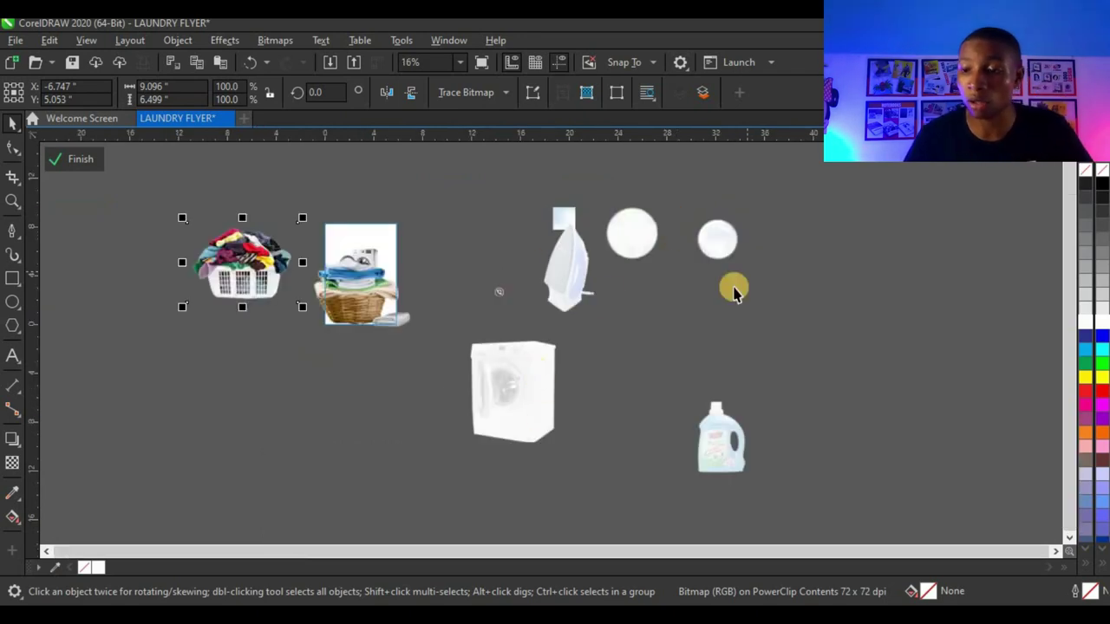
{"action": "scroll", "coordinate": [649, 247], "scroll_direction": "up", "scroll_amount": 2}
{"action": "scroll", "coordinate": [670, 249], "scroll_direction": "down", "scroll_amount": 2}
{"action": "left_click", "coordinate": [258, 255]}
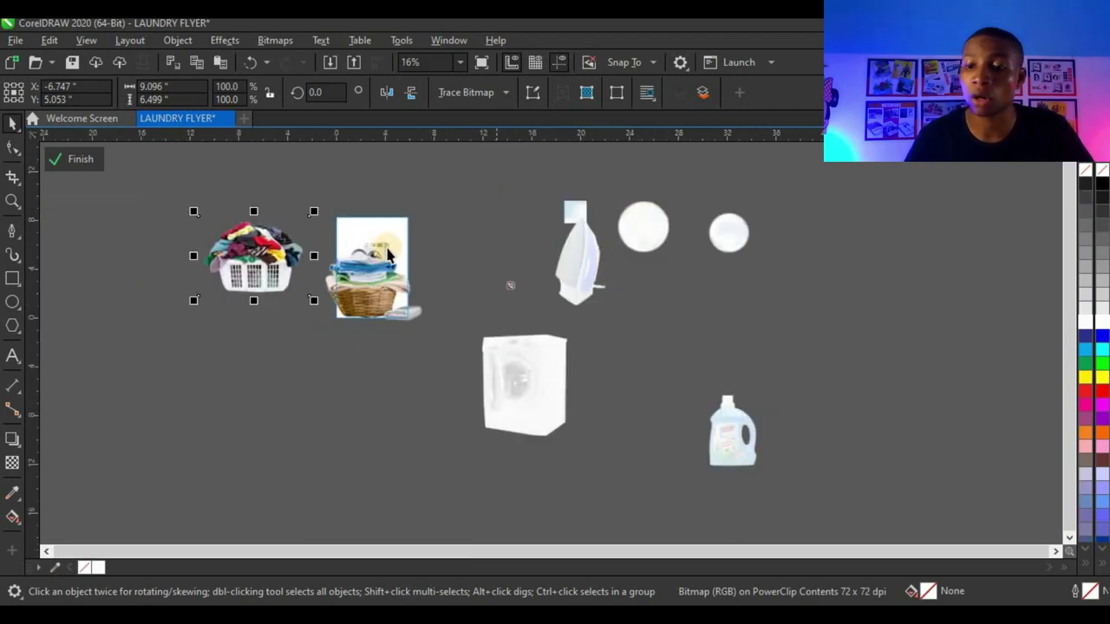
{"action": "scroll", "coordinate": [389, 251], "scroll_direction": "up", "scroll_amount": 2}
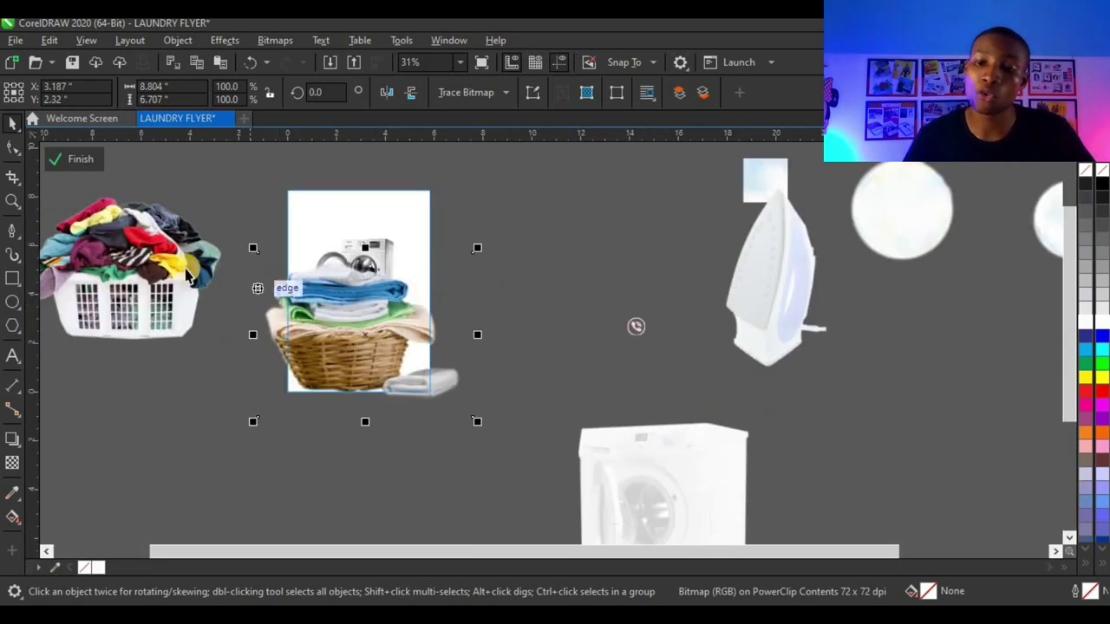
{"action": "left_click", "coordinate": [156, 264], "text": "shift"}
{"action": "left_click_drag", "start_coordinate": [483, 179], "coordinate": [397, 258]}
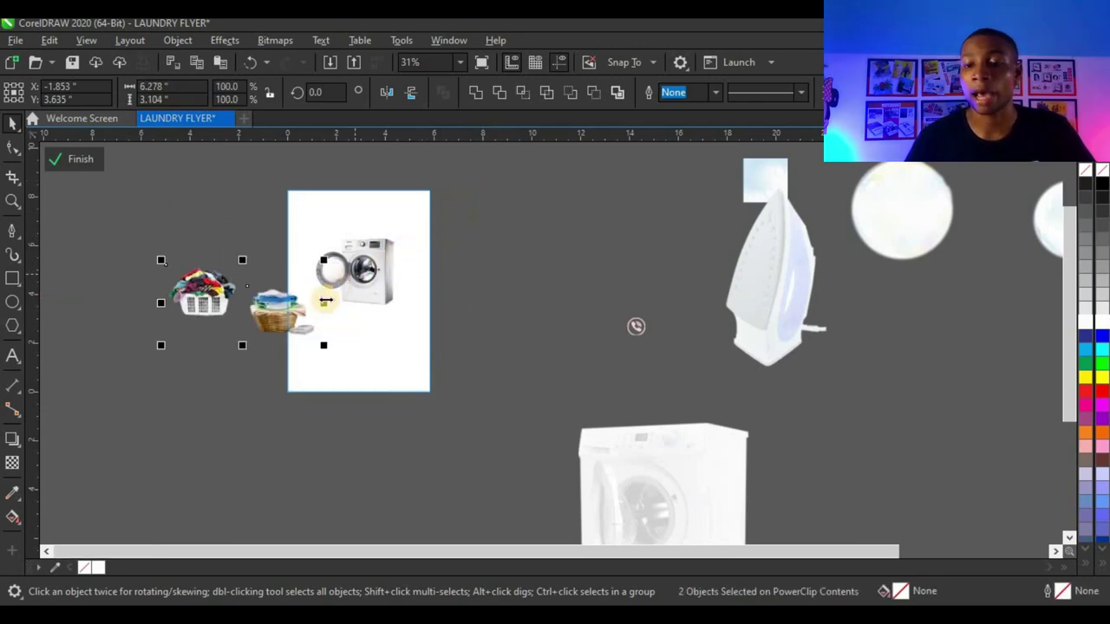
{"action": "left_click_drag", "start_coordinate": [310, 308], "coordinate": [440, 319]}
Place the folded-laundry basket beside the clothes basket in front of the washer
{"action": "scroll", "coordinate": [439, 319], "scroll_direction": "up", "scroll_amount": 3}
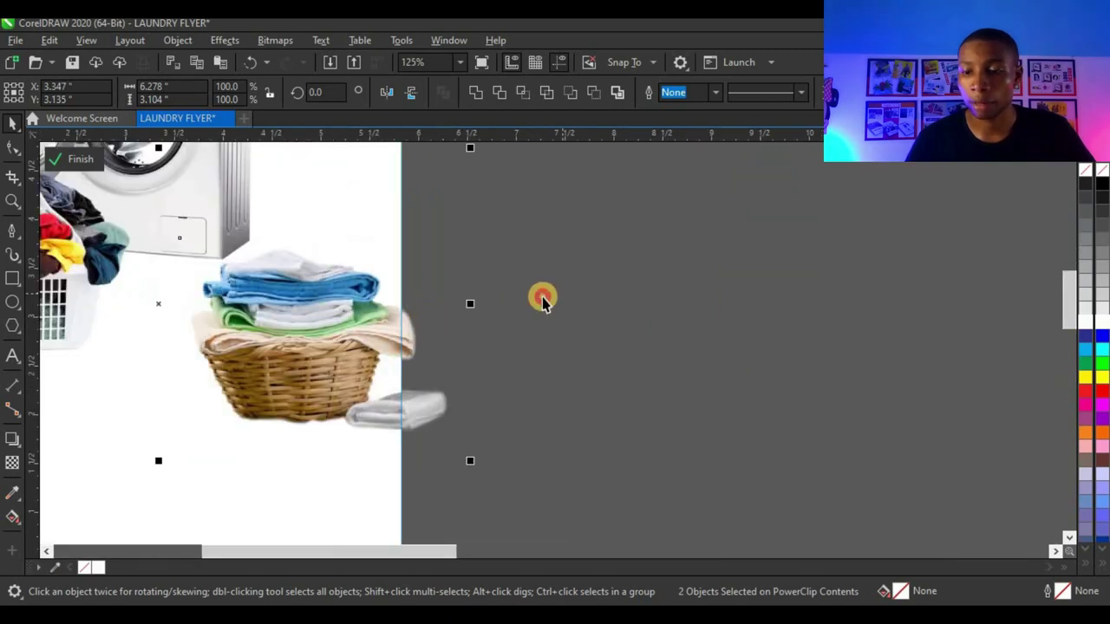
{"action": "left_click", "coordinate": [543, 297]}
{"action": "scroll", "coordinate": [543, 298], "scroll_direction": "down", "scroll_amount": 2}
{"action": "left_click", "coordinate": [473, 320]}
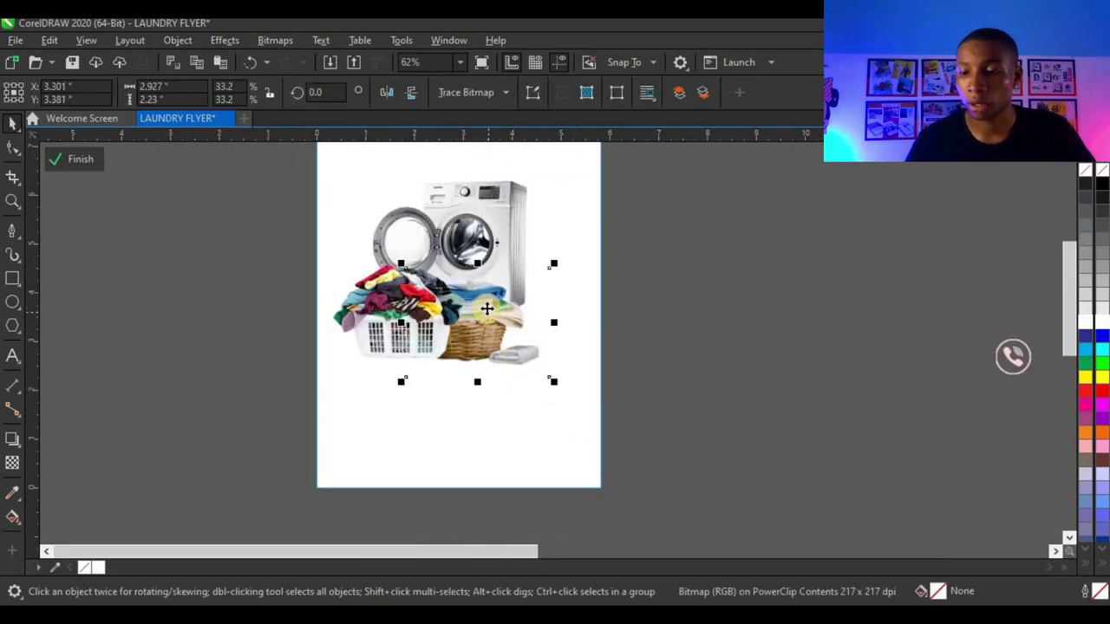
{"action": "scroll", "coordinate": [472, 319], "scroll_direction": "up", "scroll_amount": 3}
{"action": "scroll", "coordinate": [485, 313], "scroll_direction": "down", "scroll_amount": 2}
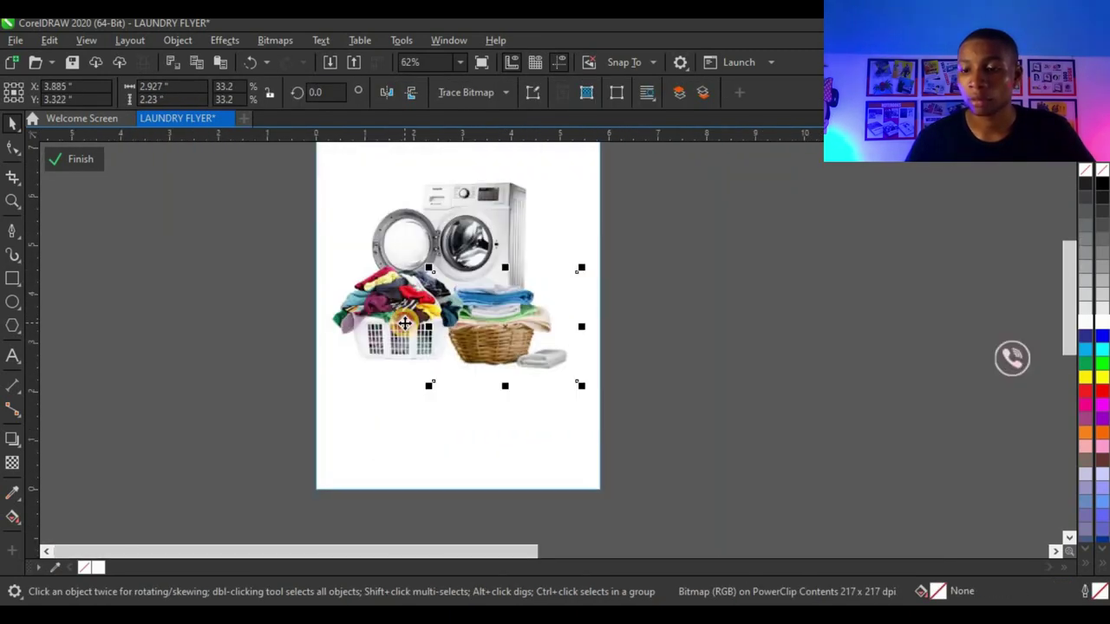
{"action": "left_click", "coordinate": [403, 332]}
{"action": "scroll", "coordinate": [521, 336], "scroll_direction": "up", "scroll_amount": 2}
{"action": "left_click", "coordinate": [520, 337]}
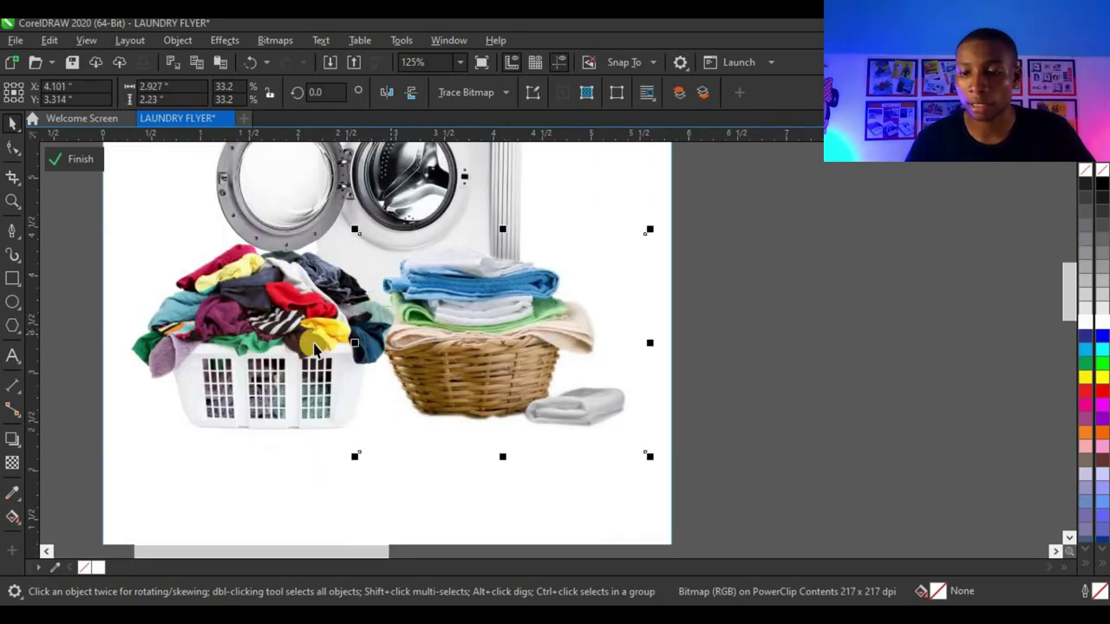
{"action": "left_click_drag", "start_coordinate": [503, 327], "coordinate": [501, 298]}
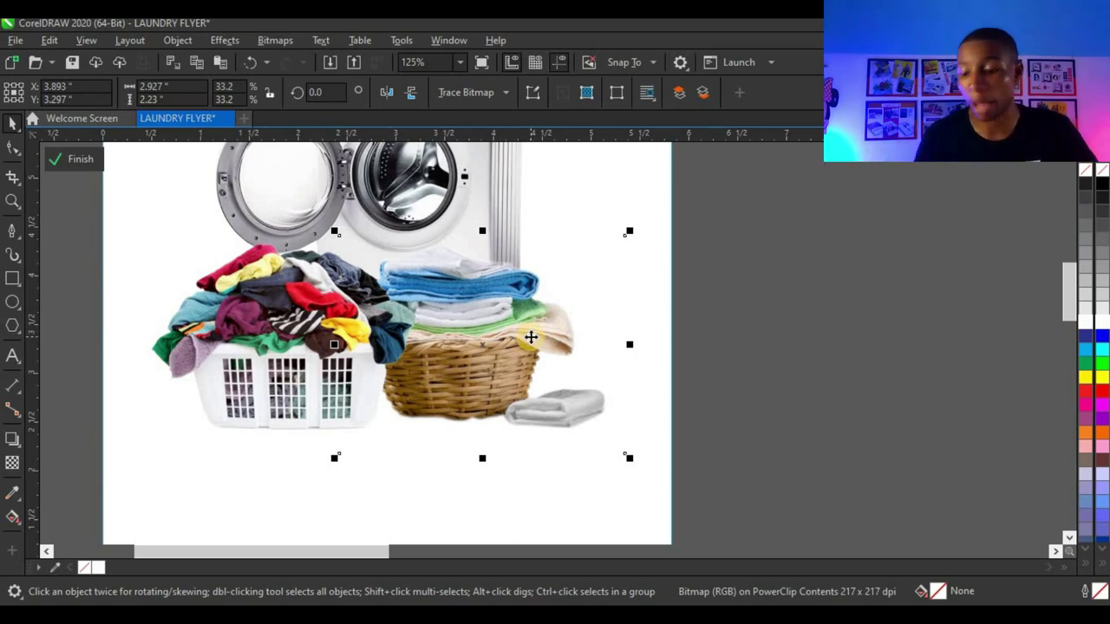
Adjust the folded-laundry basket's stacking order with Ctrl+Page Up and Ctrl+Page Down
{"action": "key", "text": "ctrl+Page_Up"}
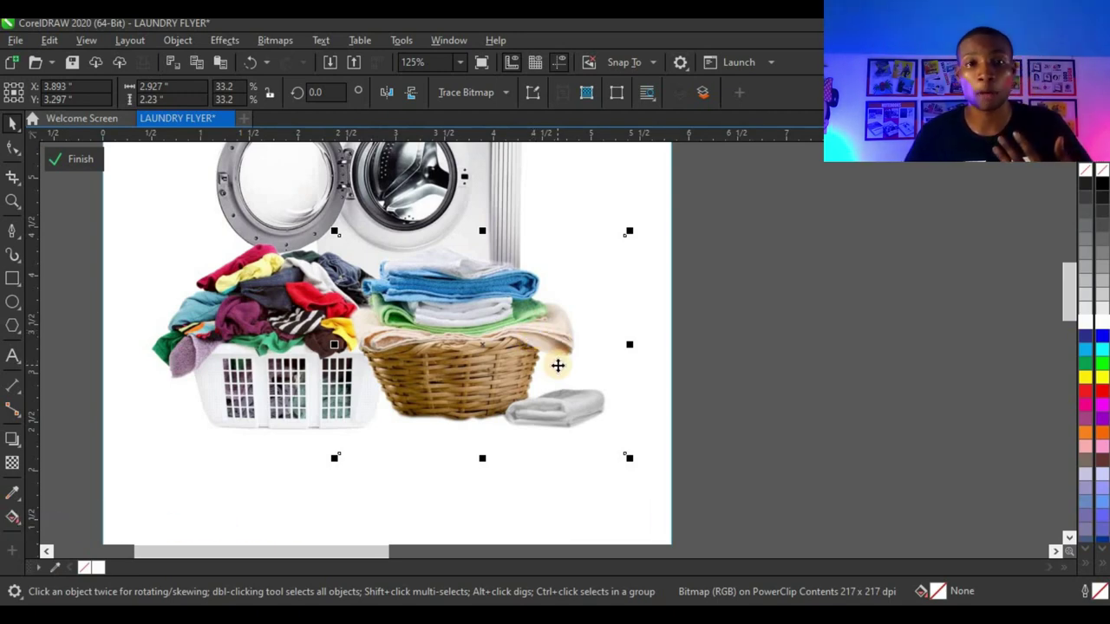
{"action": "key", "text": "ctrl+Page_Down"}
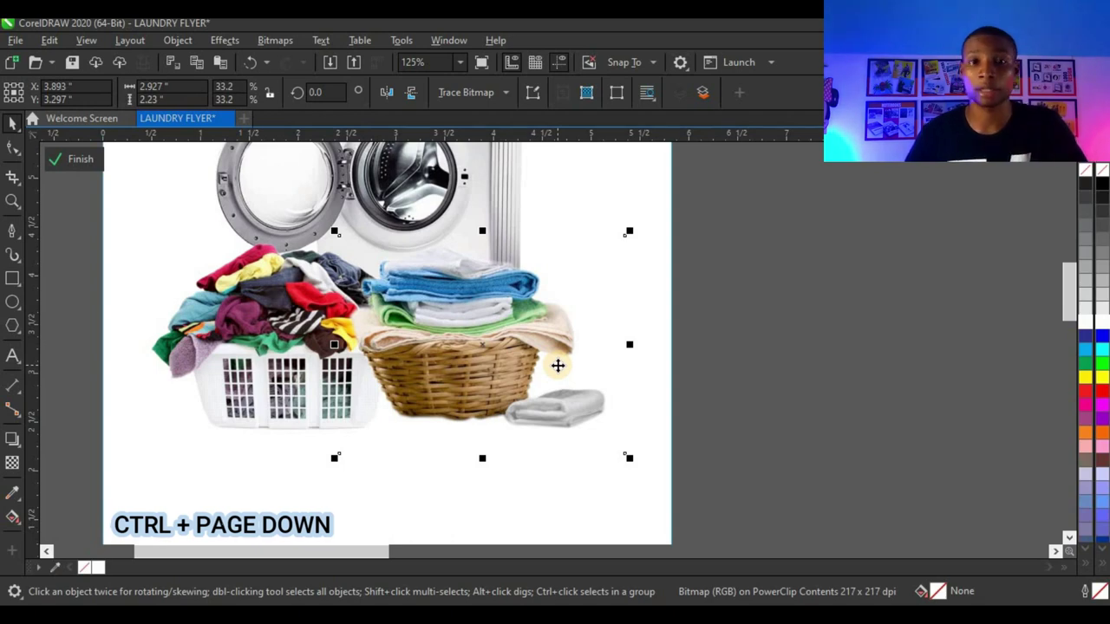
{"action": "scroll", "coordinate": [528, 362], "scroll_direction": "down", "scroll_amount": 2}
{"action": "scroll", "coordinate": [497, 367], "scroll_direction": "up", "scroll_amount": 2}
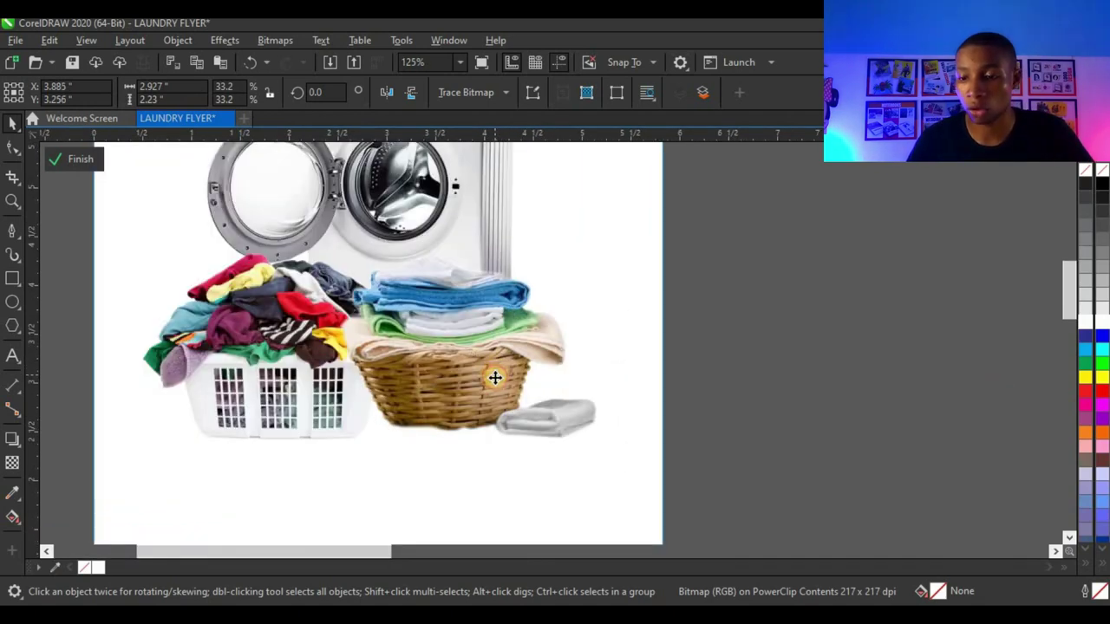
Select both basket images, nudge them into place, and deselect
{"action": "left_click", "coordinate": [255, 416]}
{"action": "left_click", "coordinate": [310, 371]}
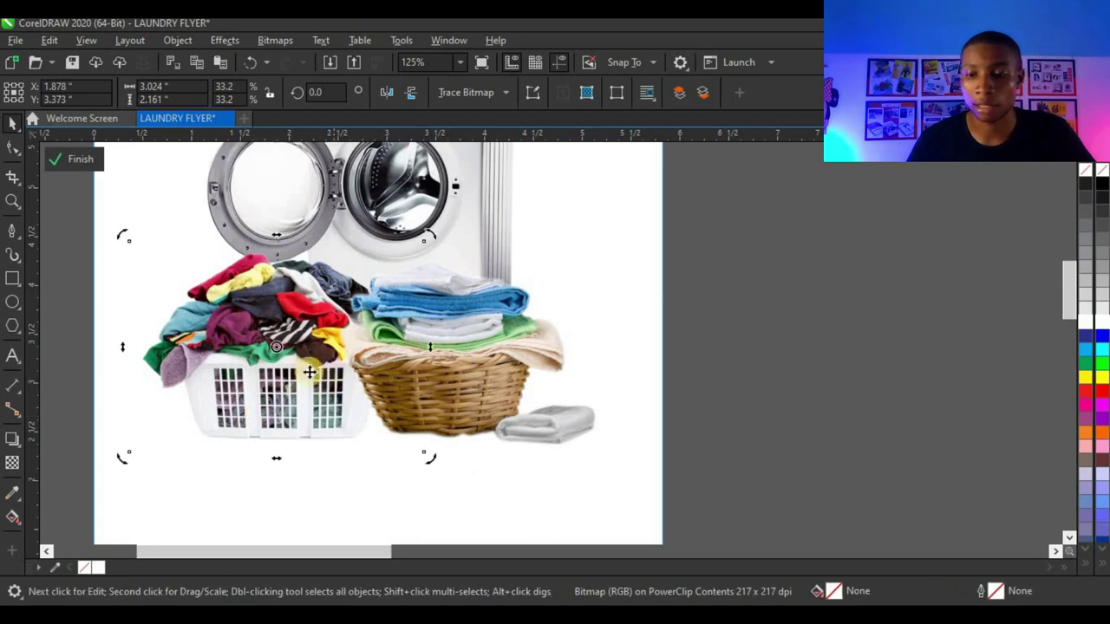
{"action": "scroll", "coordinate": [309, 371], "scroll_direction": "down", "scroll_amount": 2}
{"action": "left_click", "coordinate": [356, 370]}
{"action": "left_click", "coordinate": [356, 371], "text": "shift"}
{"action": "scroll", "coordinate": [357, 371], "scroll_direction": "up", "scroll_amount": 2}
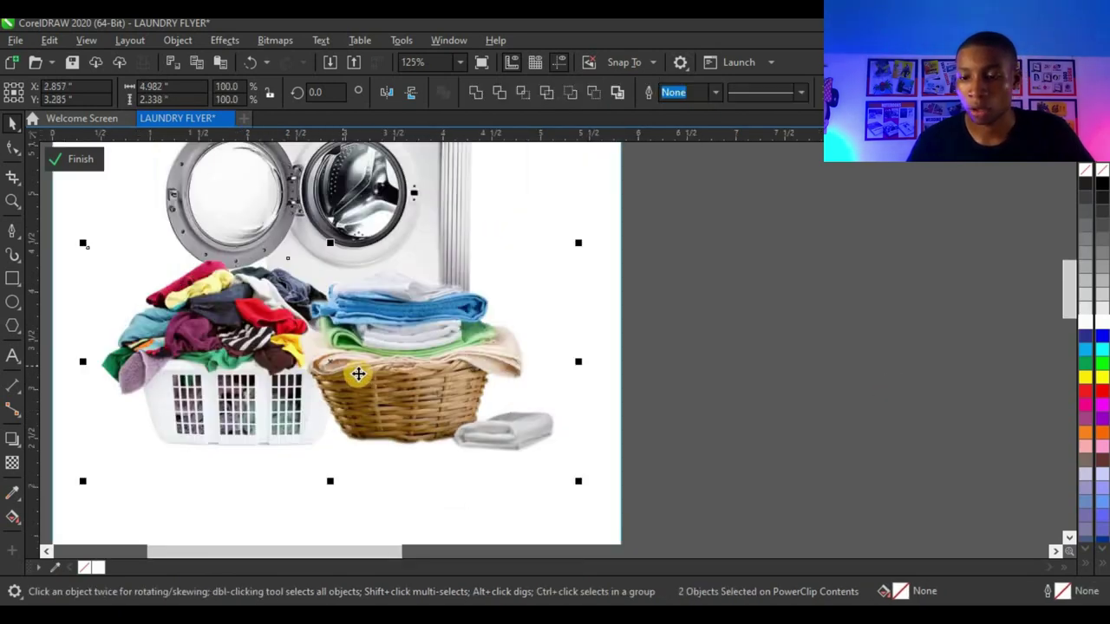
{"action": "left_click_drag", "start_coordinate": [356, 372], "coordinate": [355, 364]}
{"action": "scroll", "coordinate": [356, 364], "scroll_direction": "down", "scroll_amount": 2}
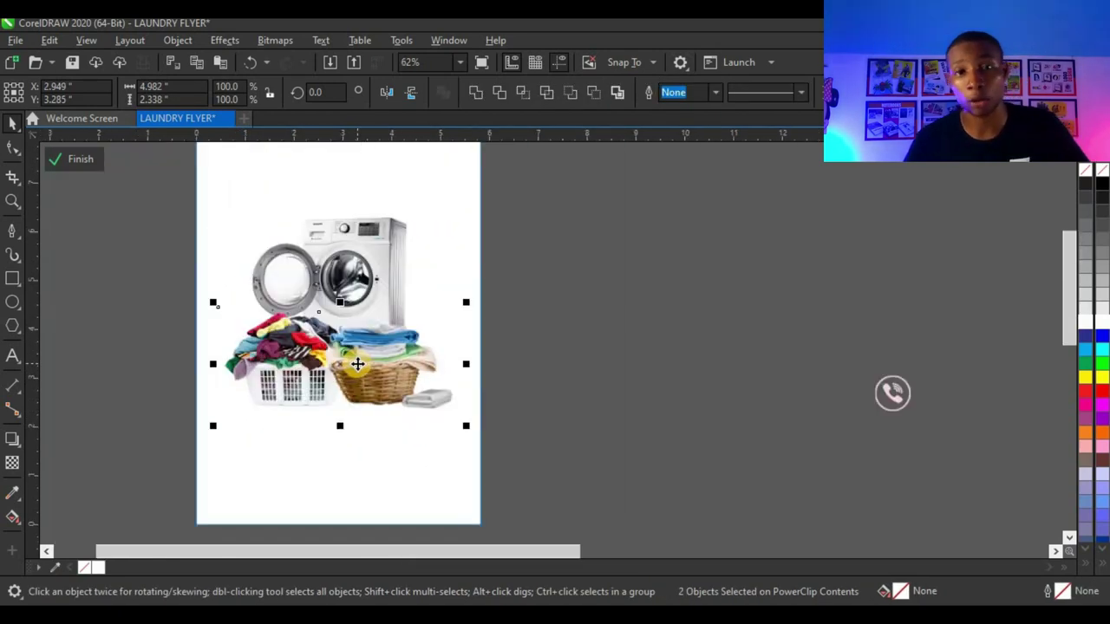
{"action": "scroll", "coordinate": [386, 376], "scroll_direction": "up", "scroll_amount": 2}
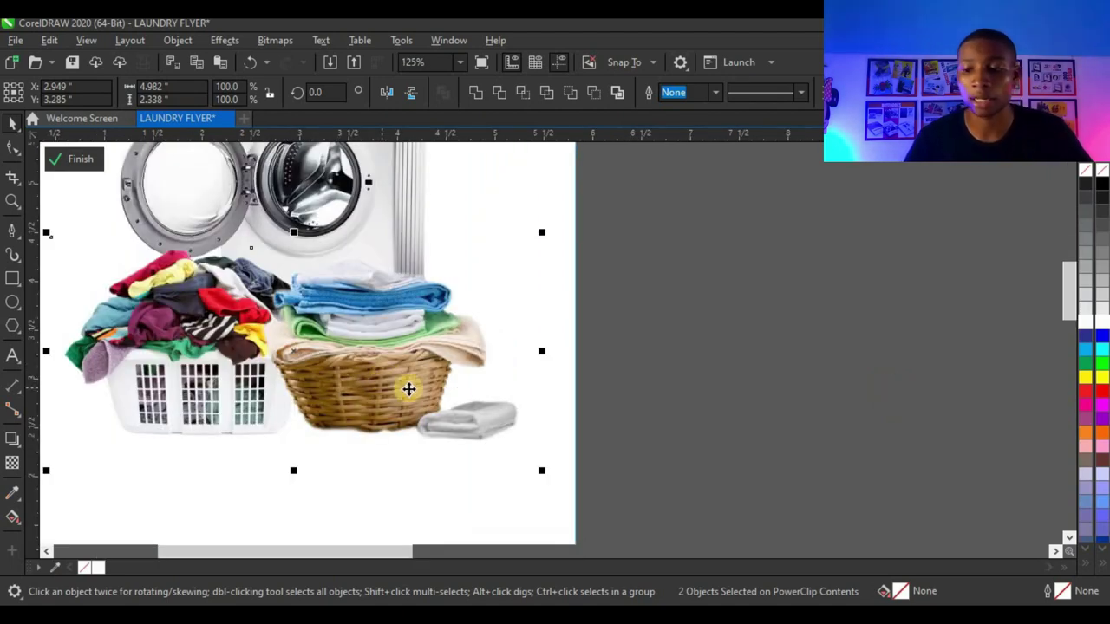
{"action": "scroll", "coordinate": [284, 401], "scroll_direction": "down", "scroll_amount": 2}
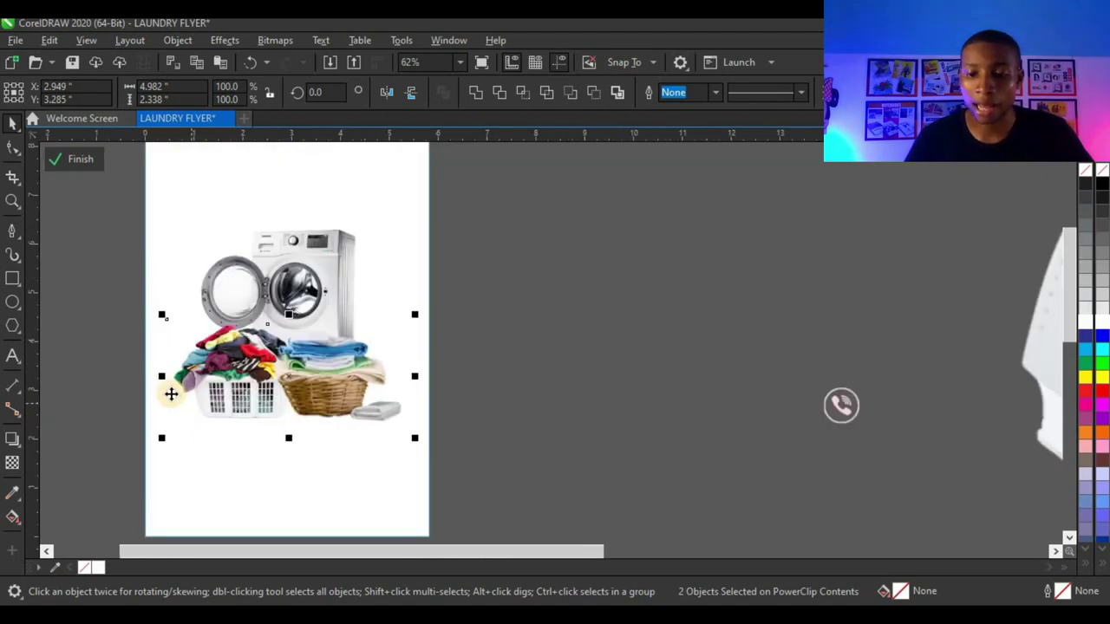
{"action": "scroll", "coordinate": [165, 298], "scroll_direction": "up", "scroll_amount": 2}
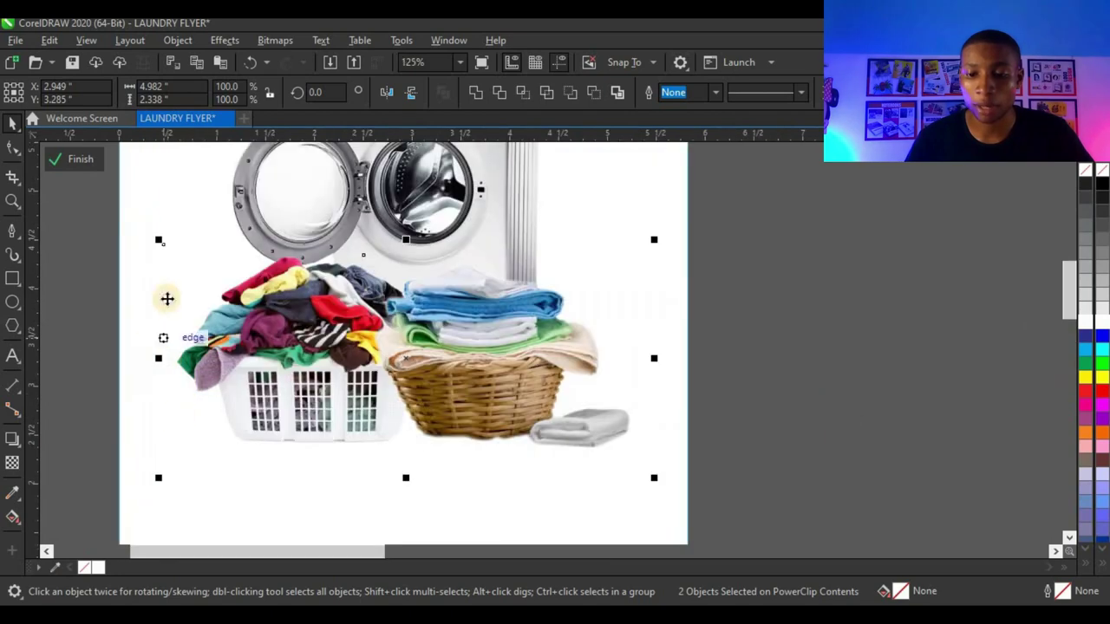
{"action": "left_click", "coordinate": [772, 353]}
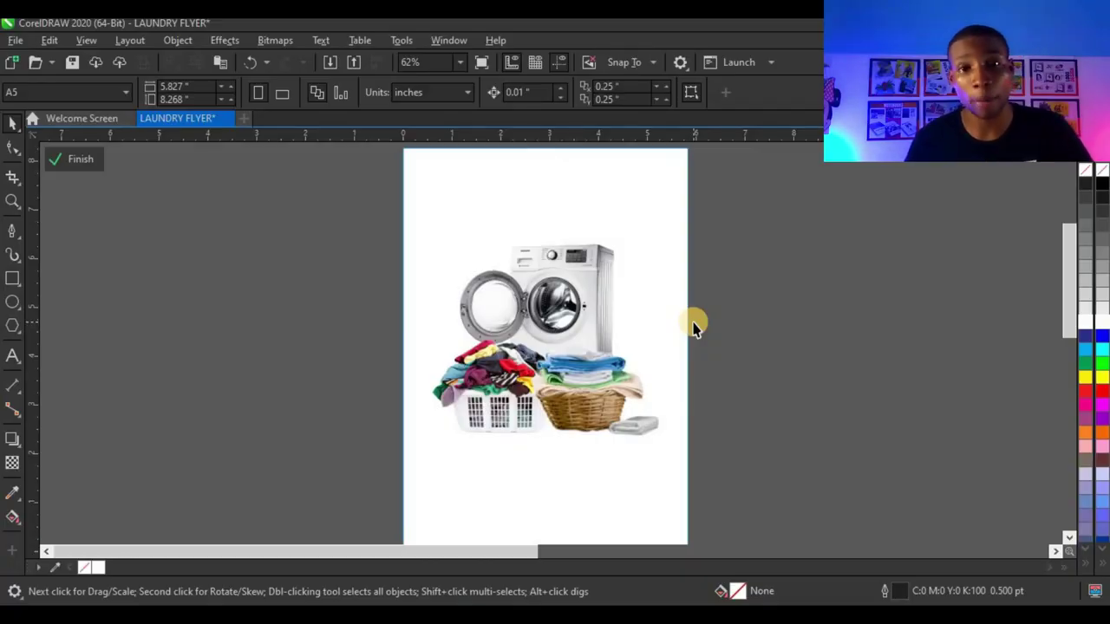
Finish editing the page frame's PowerClip contents and deselect it
{"action": "left_click", "coordinate": [822, 297], "text": "ctrl"}
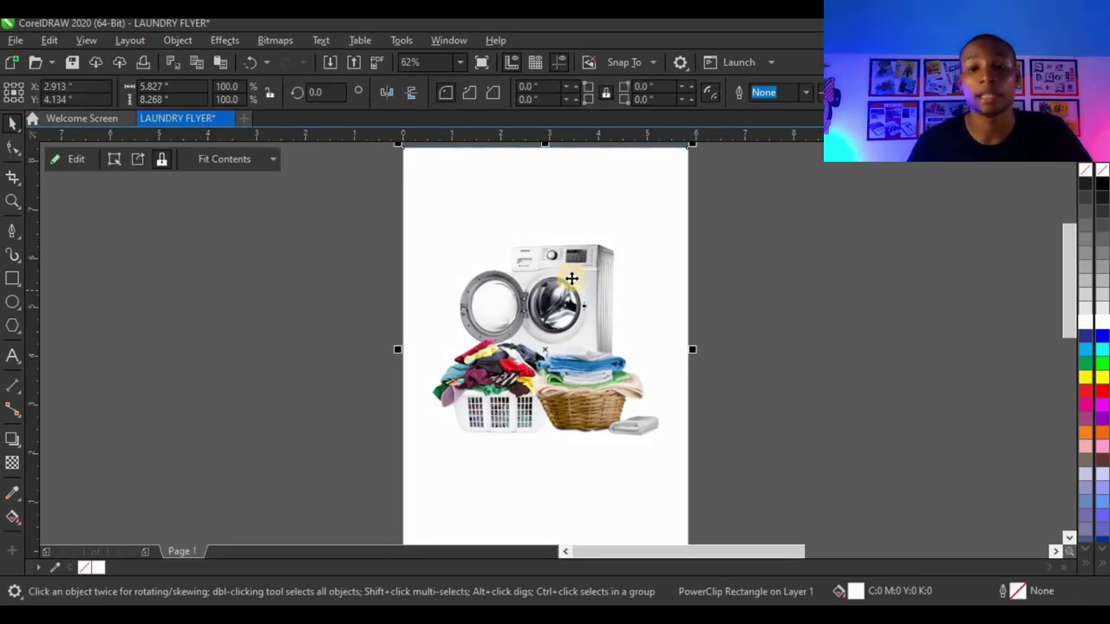
{"action": "scroll", "coordinate": [569, 286], "scroll_direction": "down", "scroll_amount": 1}
{"action": "left_click", "coordinate": [425, 320]}
{"action": "scroll", "coordinate": [422, 317], "scroll_direction": "down", "scroll_amount": 1}
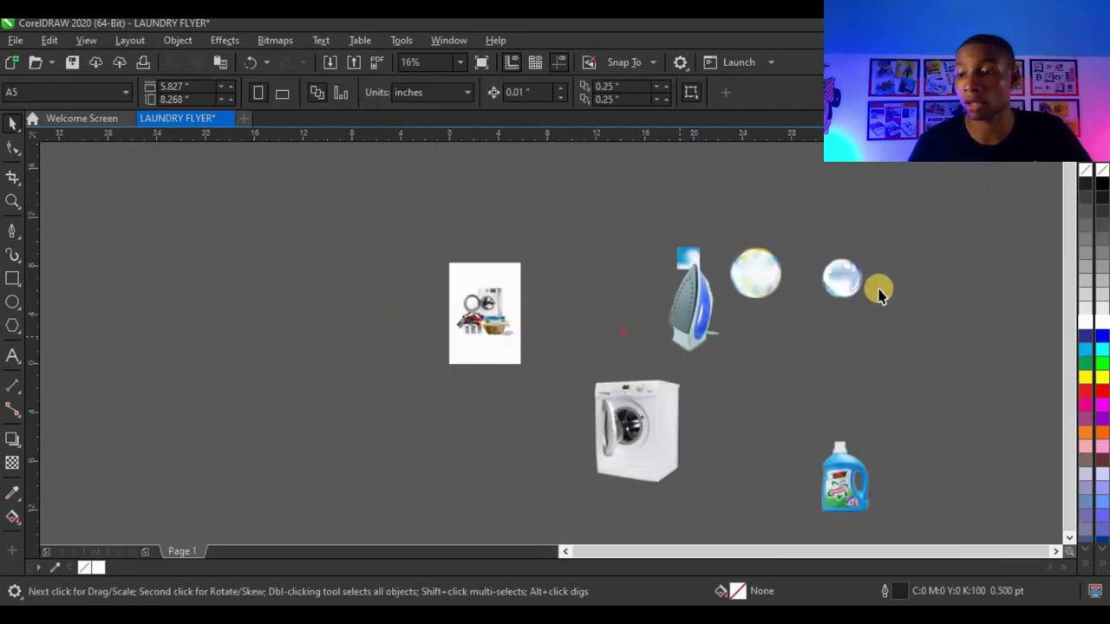
{"action": "scroll", "coordinate": [880, 290], "scroll_direction": "up", "scroll_amount": 1}
{"action": "scroll", "coordinate": [617, 361], "scroll_direction": "down", "scroll_amount": 1}
{"action": "scroll", "coordinate": [639, 373], "scroll_direction": "up", "scroll_amount": 1}
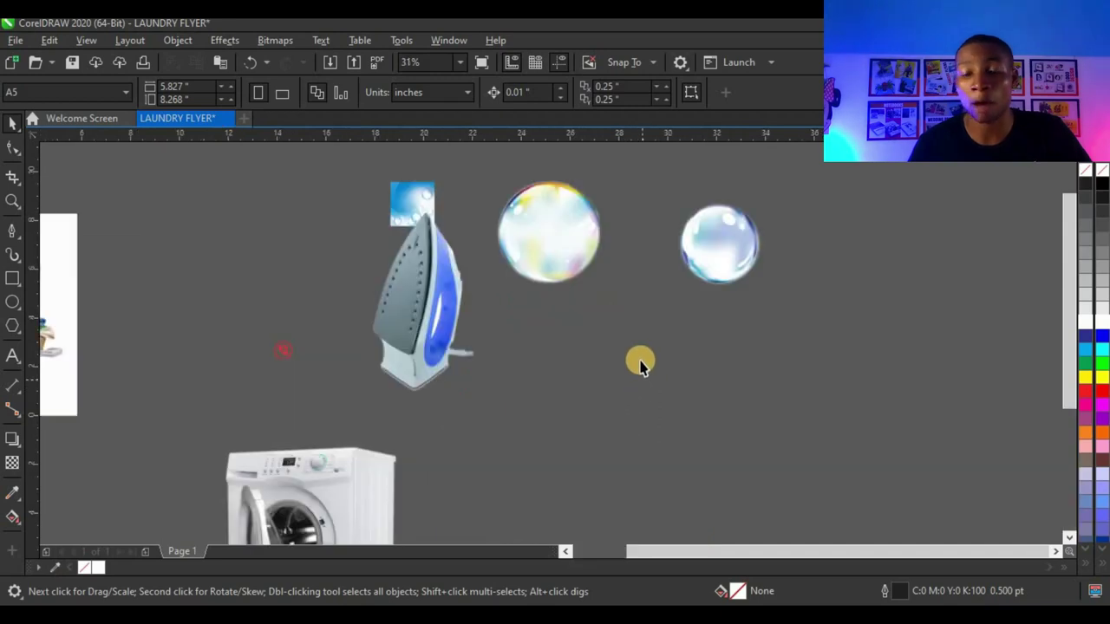
{"action": "scroll", "coordinate": [667, 312], "scroll_direction": "down", "scroll_amount": 1}
Move the detergent bottle and iron beside the page, then drag both over the page frame
{"action": "left_click_drag", "start_coordinate": [672, 455], "coordinate": [204, 317]}
{"action": "left_click_drag", "start_coordinate": [568, 305], "coordinate": [283, 349]}
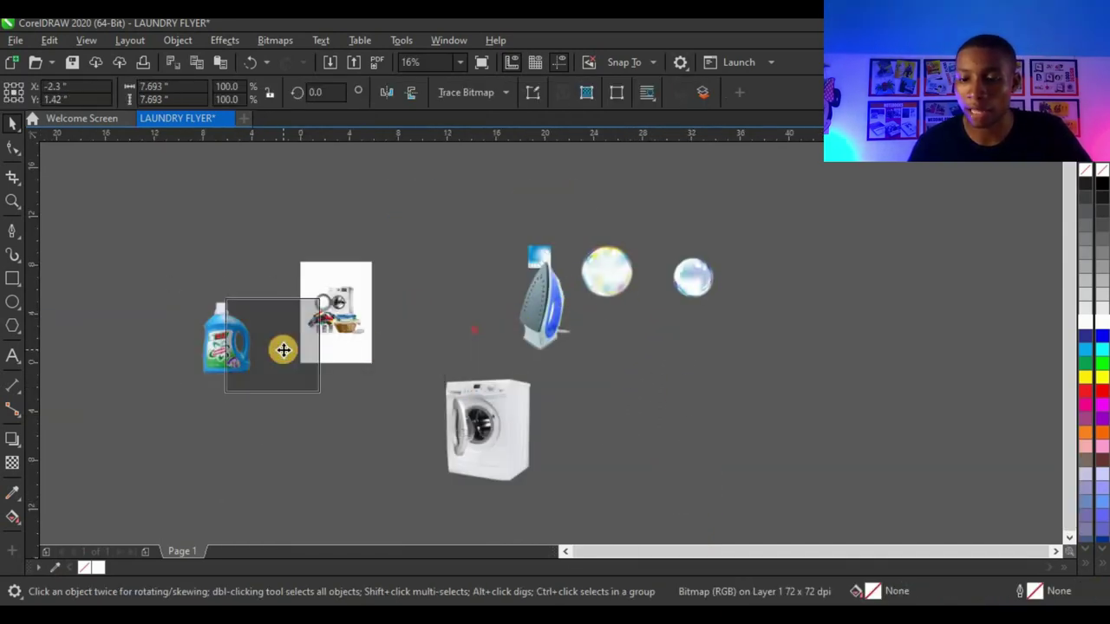
{"action": "scroll", "coordinate": [283, 350], "scroll_direction": "up", "scroll_amount": 1}
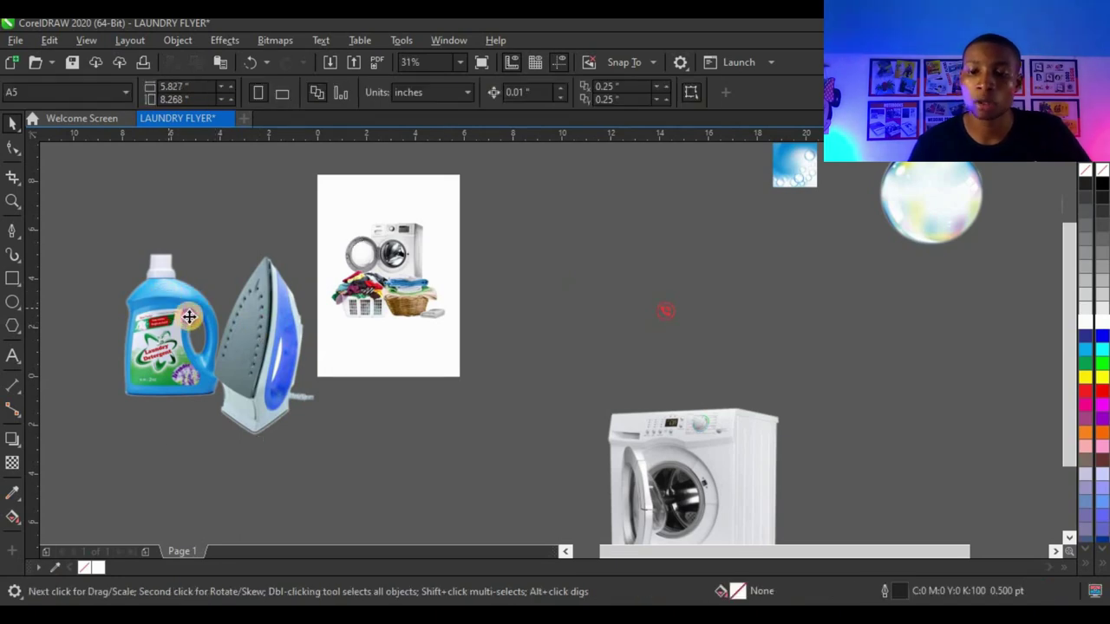
{"action": "left_click", "coordinate": [225, 371], "text": "shift"}
{"action": "left_click_drag", "start_coordinate": [225, 371], "coordinate": [426, 320]}
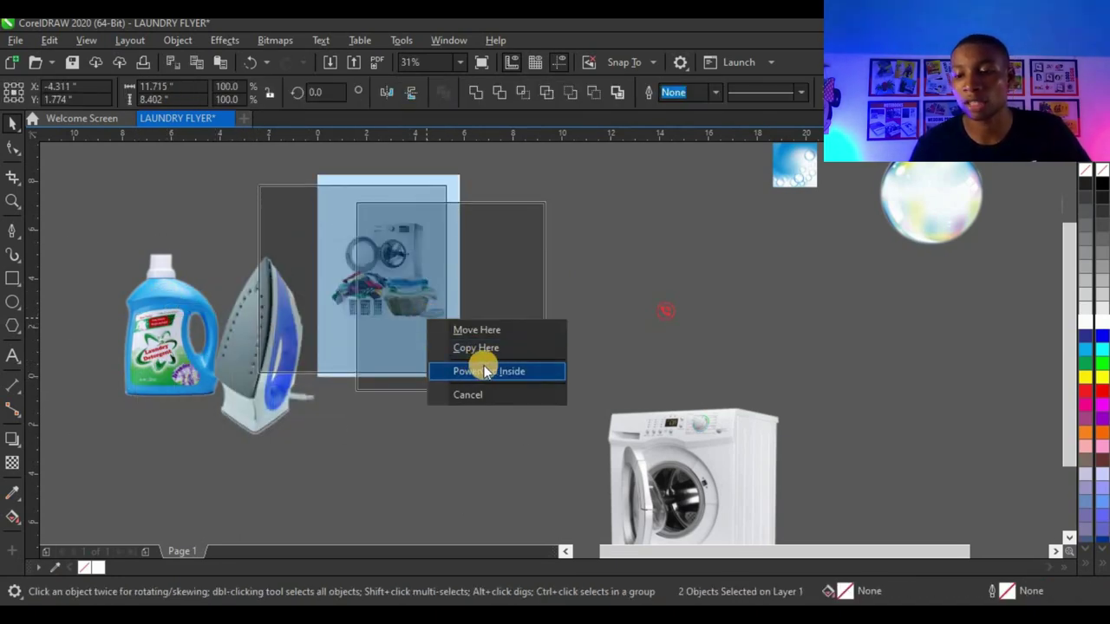
{"action": "key", "text": "Escape"}
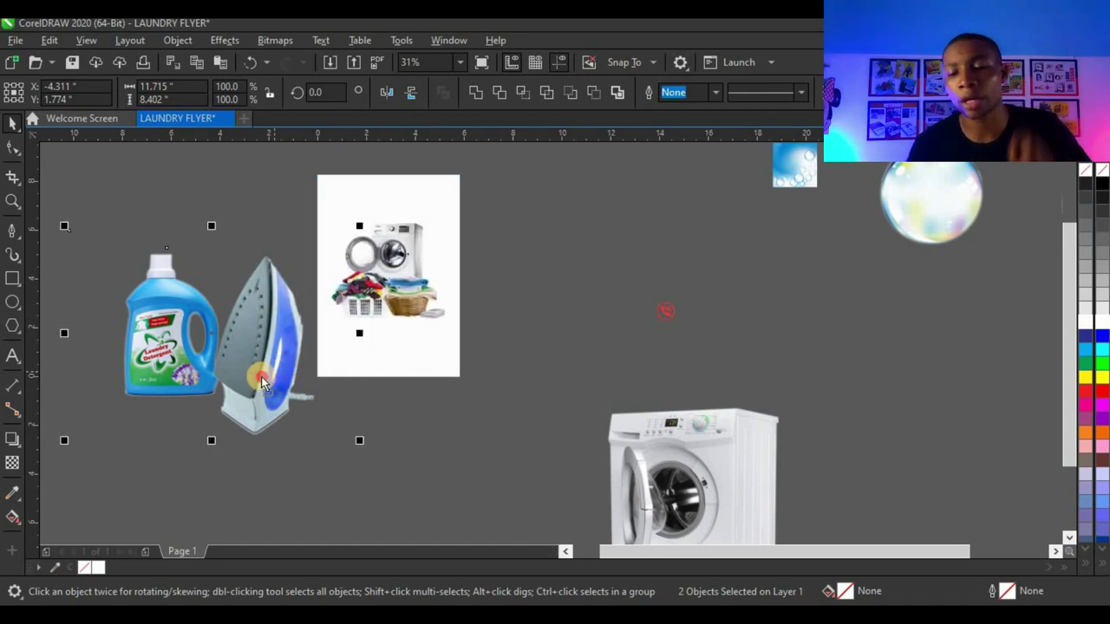
{"action": "left_click_drag", "start_coordinate": [263, 383], "coordinate": [421, 252]}
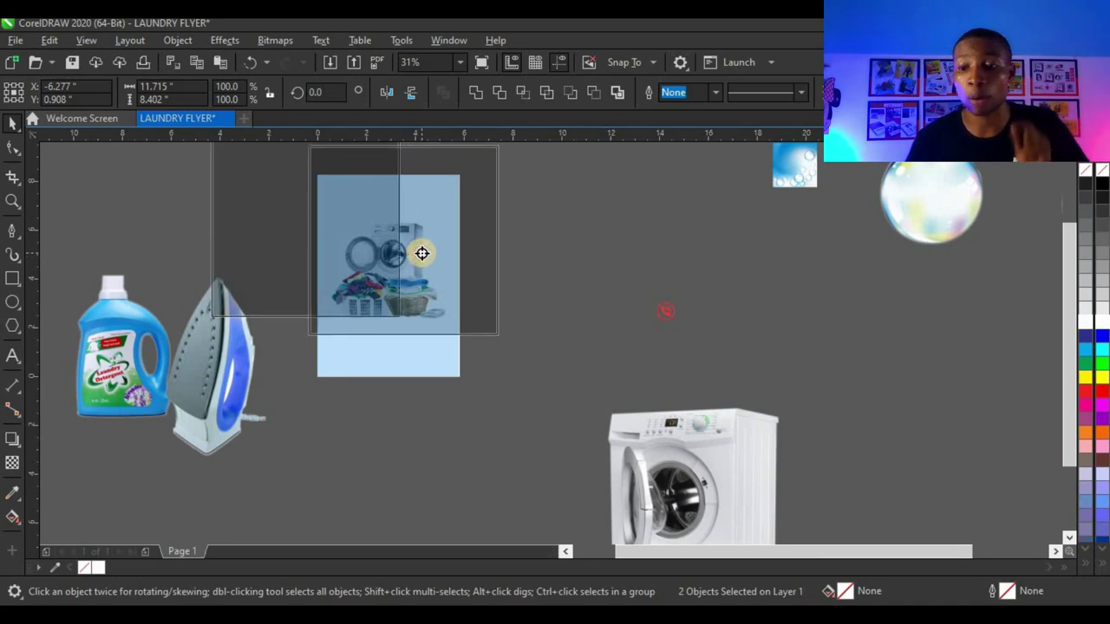
{"action": "left_click_drag", "start_coordinate": [422, 253], "coordinate": [284, 278]}
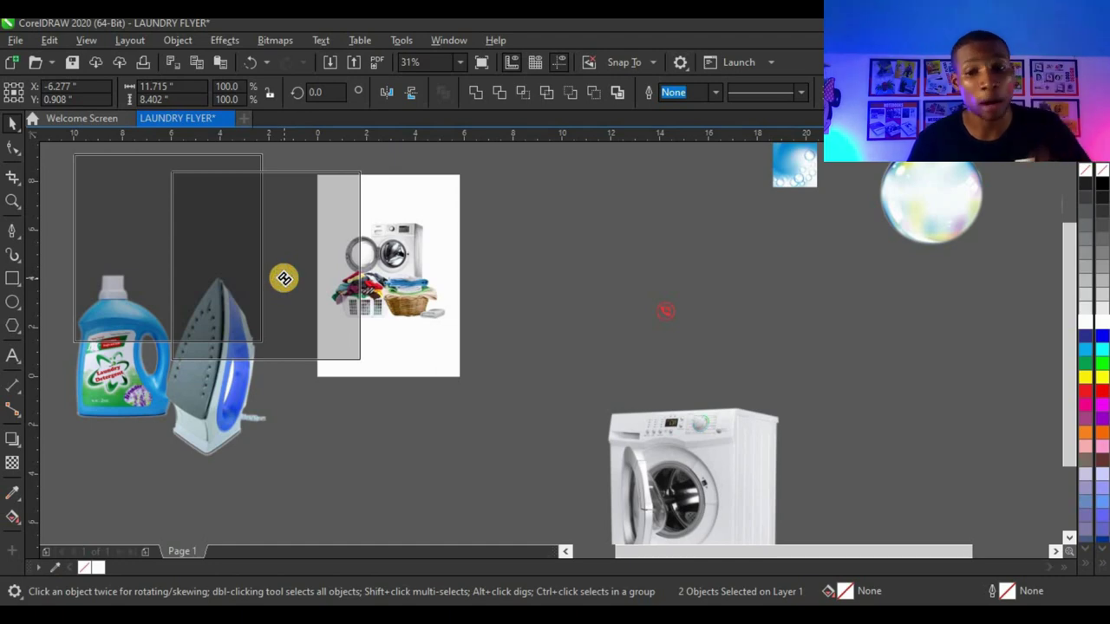
{"action": "left_click_drag", "start_coordinate": [284, 278], "coordinate": [426, 200]}
{"action": "key", "text": "Escape"}
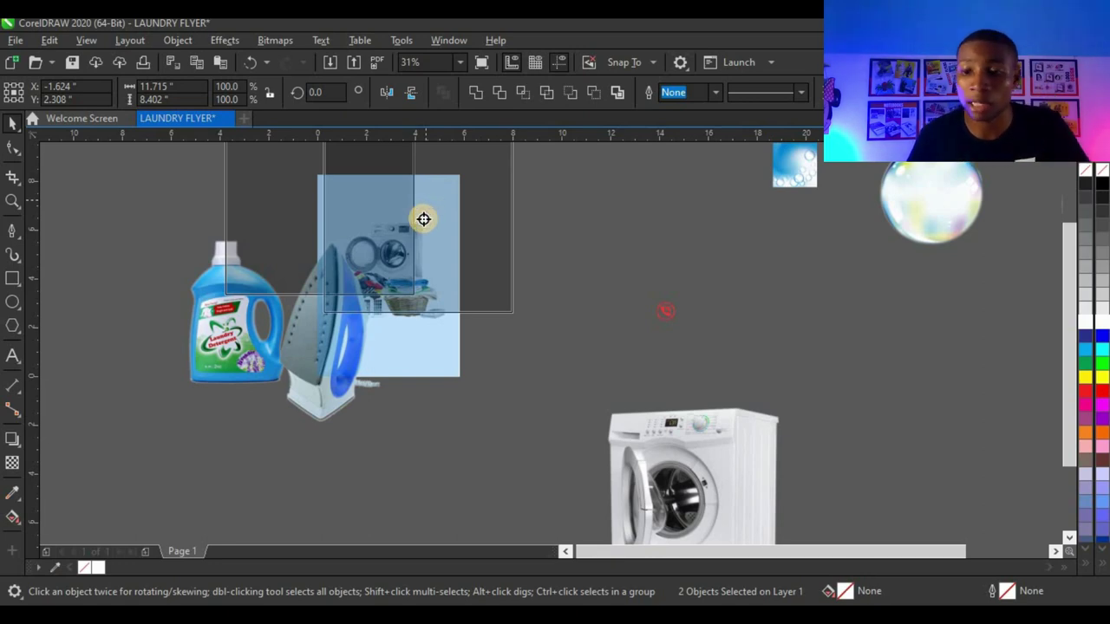
{"action": "left_click_drag", "start_coordinate": [424, 219], "coordinate": [427, 213]}
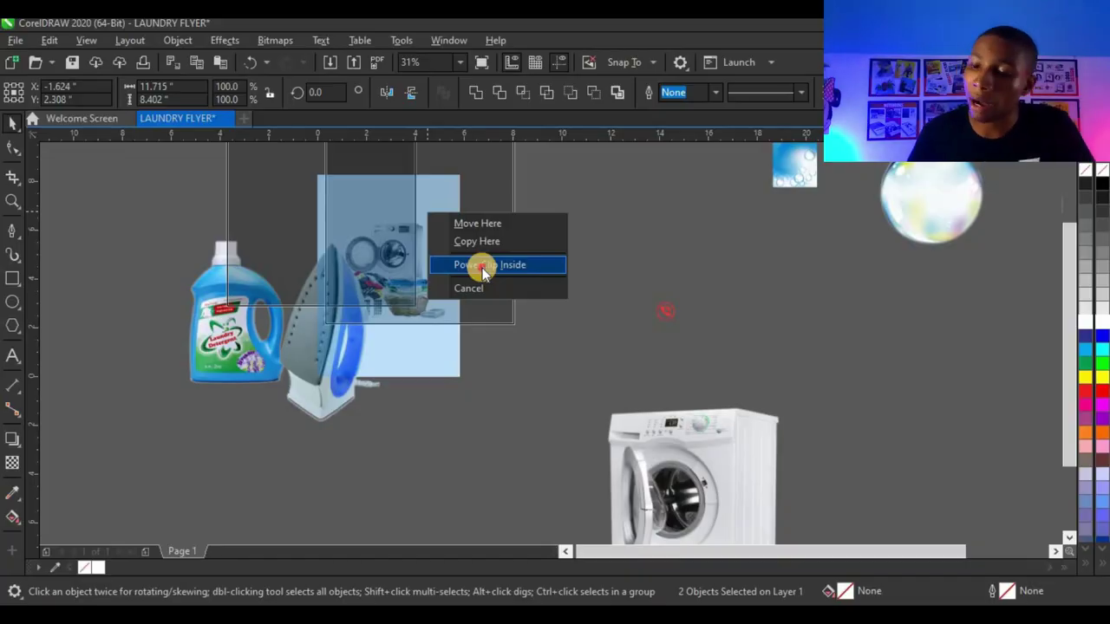
{"action": "left_click", "coordinate": [484, 271]}
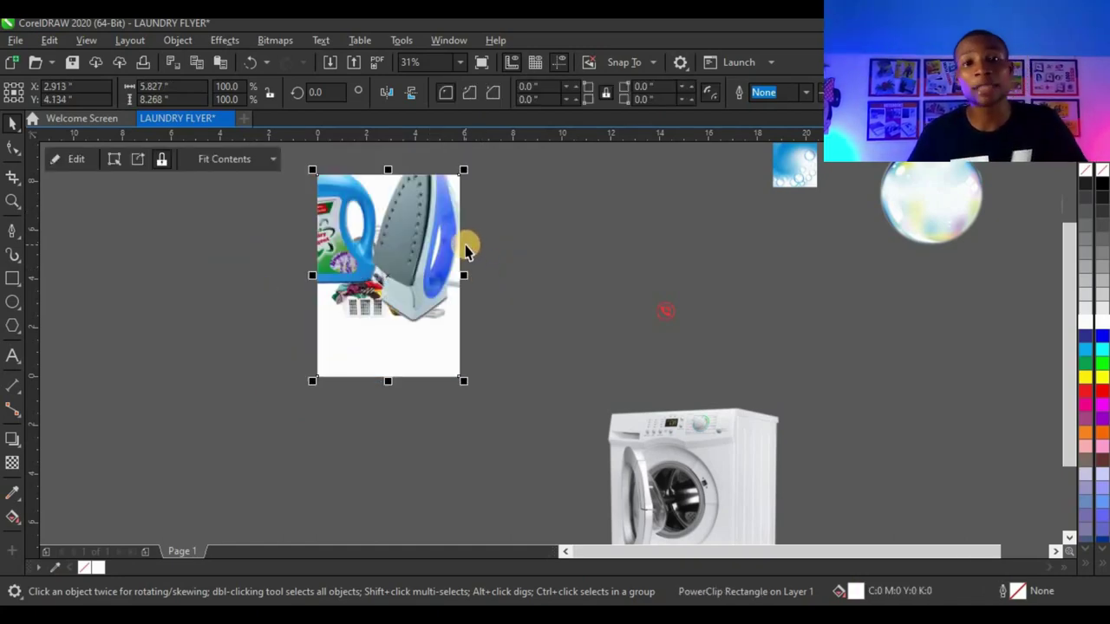
Edit the page frame's PowerClip contents, then move the bottle and iron down and shrink them together
{"action": "left_click", "coordinate": [510, 496]}
{"action": "scroll", "coordinate": [415, 209], "scroll_direction": "up", "scroll_amount": 5}
{"action": "scroll", "coordinate": [375, 247], "scroll_direction": "down", "scroll_amount": 3}
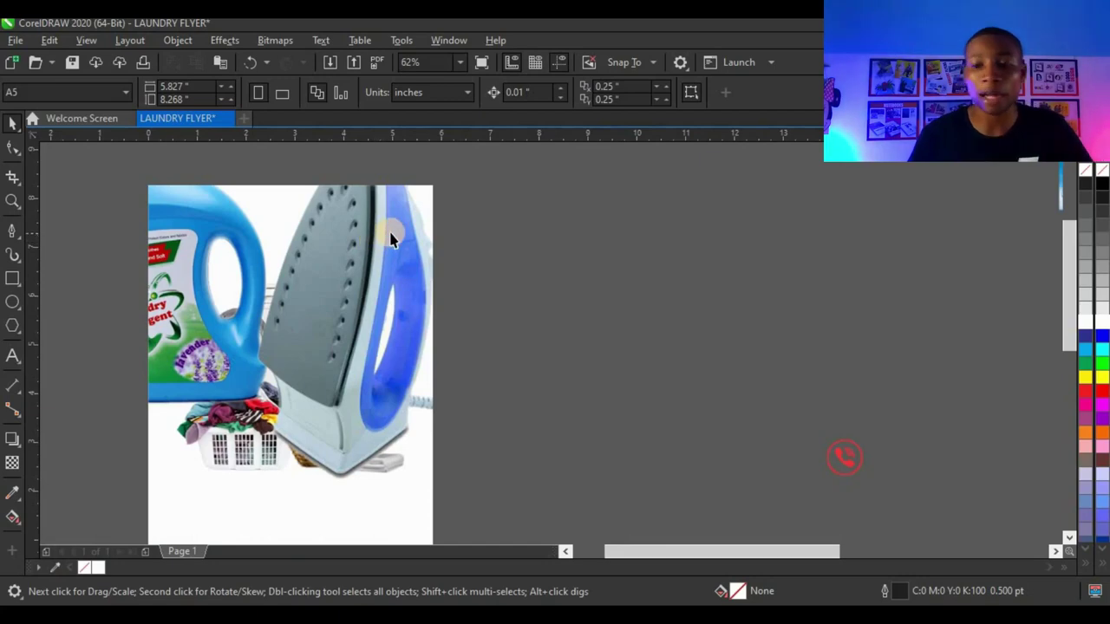
{"action": "scroll", "coordinate": [390, 239], "scroll_direction": "down", "scroll_amount": 2}
{"action": "left_click", "coordinate": [370, 258]}
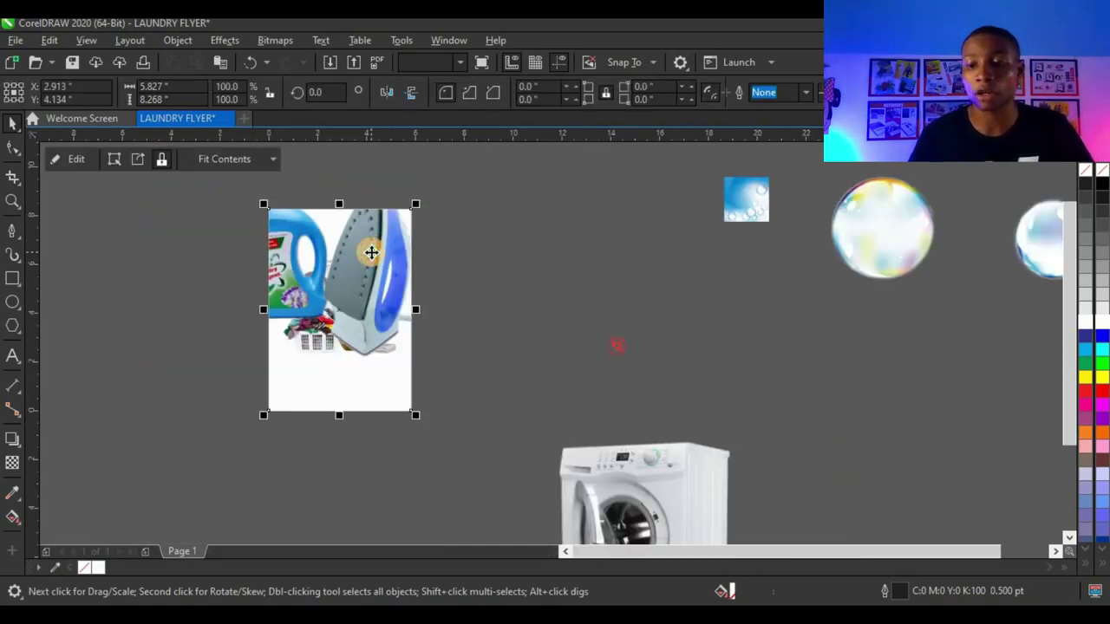
{"action": "double_click", "coordinate": [370, 258]}
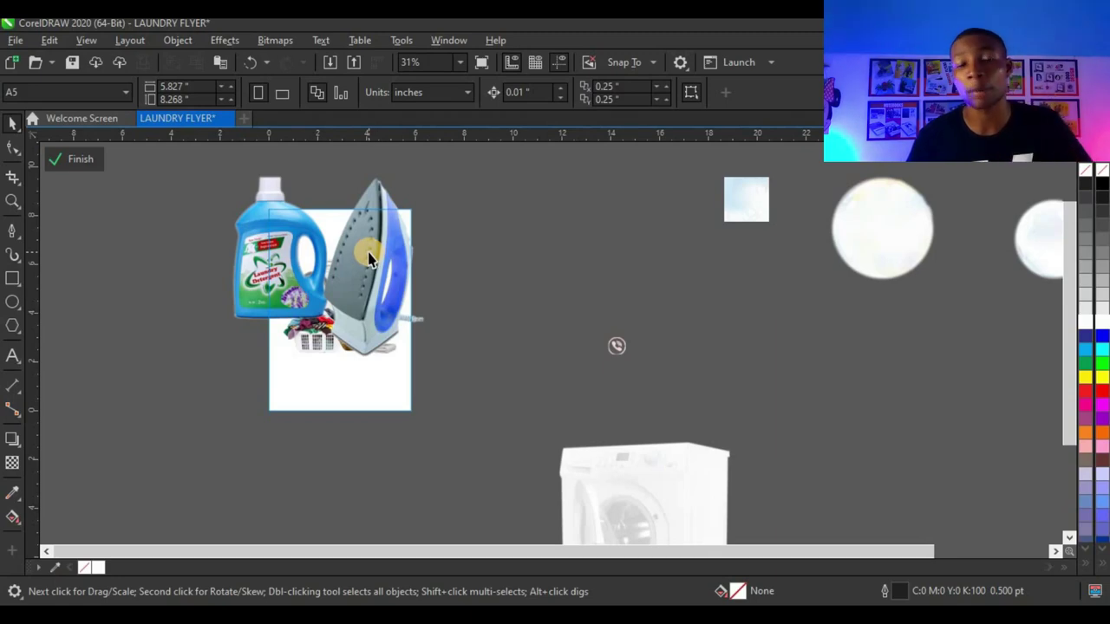
{"action": "left_click", "coordinate": [275, 234]}
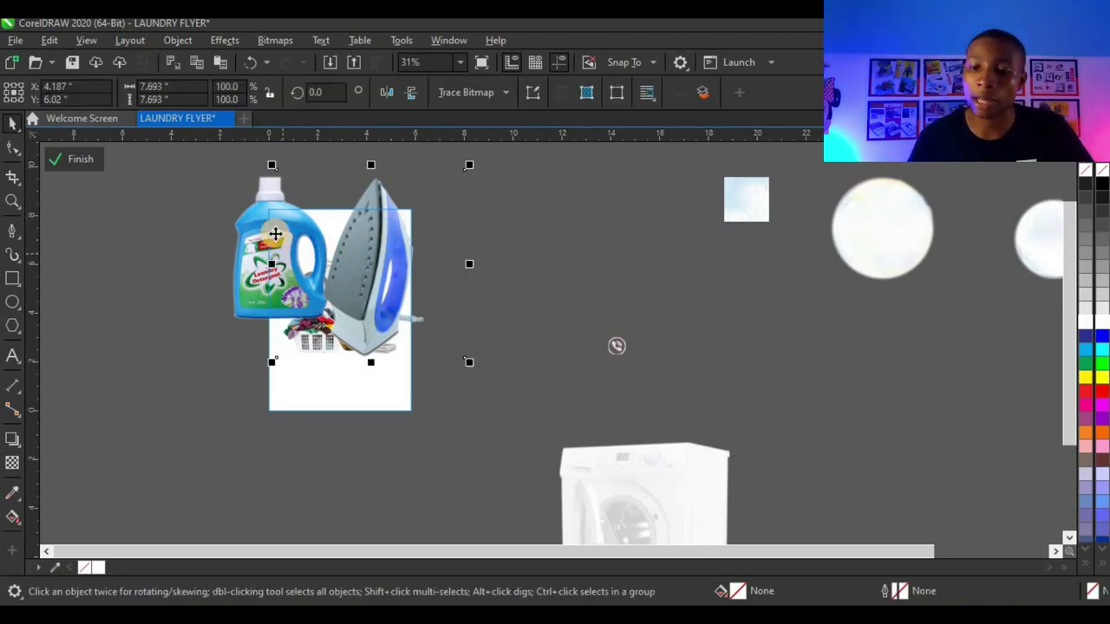
{"action": "left_click", "coordinate": [355, 235], "text": "shift"}
{"action": "left_click_drag", "start_coordinate": [384, 246], "coordinate": [394, 325]}
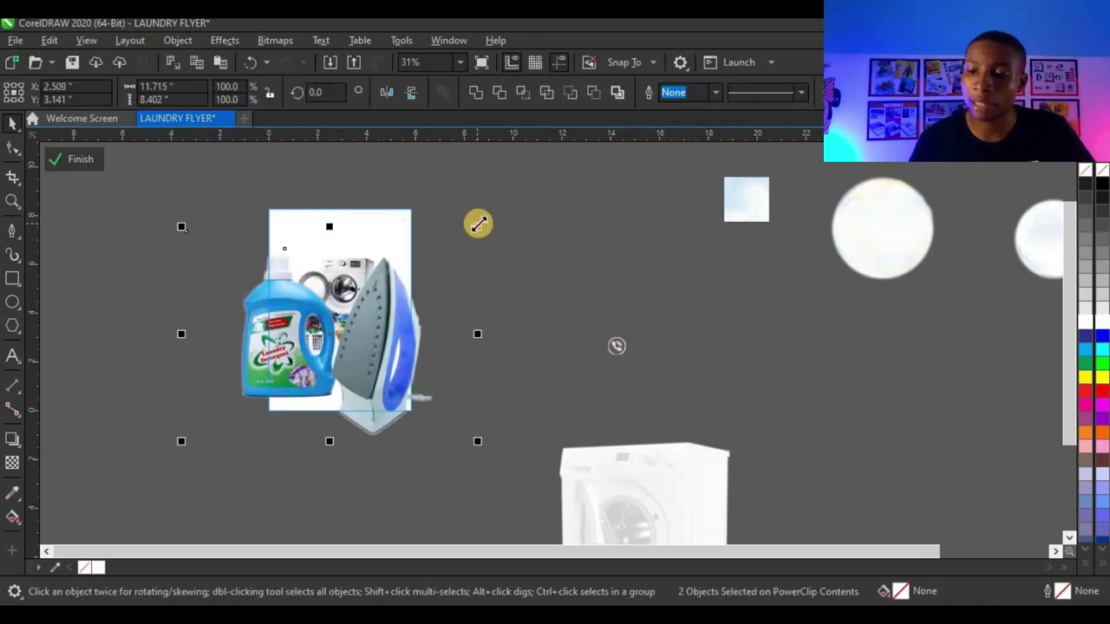
{"action": "left_click_drag", "start_coordinate": [477, 223], "coordinate": [372, 321]}
Shrink the iron further and nudge it into place in front of the baskets
{"action": "scroll", "coordinate": [372, 322], "scroll_direction": "up", "scroll_amount": 2}
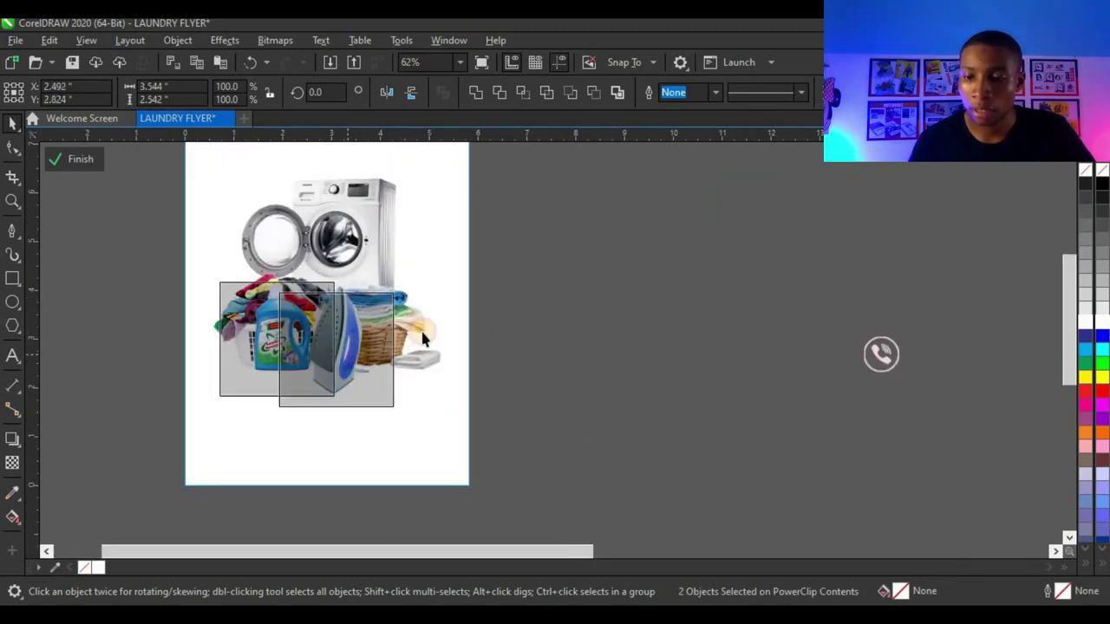
{"action": "left_click", "coordinate": [345, 352]}
{"action": "scroll", "coordinate": [347, 349], "scroll_direction": "up", "scroll_amount": 2}
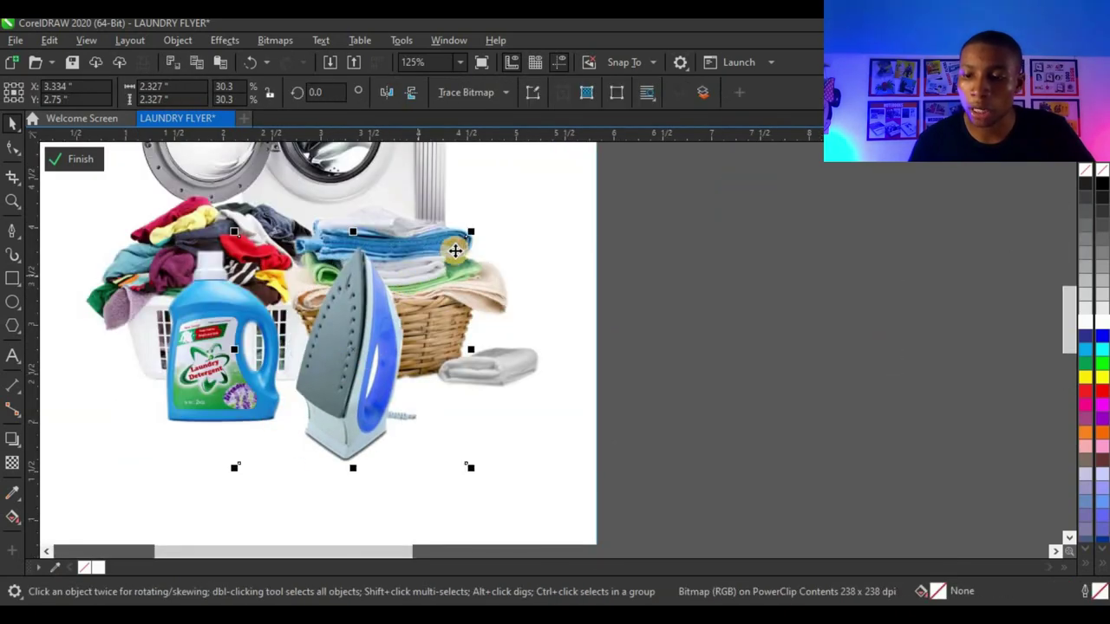
{"action": "left_click_drag", "start_coordinate": [471, 232], "coordinate": [458, 245]}
{"action": "left_click_drag", "start_coordinate": [387, 345], "coordinate": [361, 344]}
{"action": "left_click_drag", "start_coordinate": [430, 252], "coordinate": [408, 274]}
{"action": "left_click_drag", "start_coordinate": [379, 317], "coordinate": [389, 318]}
Resize the detergent bottle, nudge it left into place, and set the iron beside it
{"action": "scroll", "coordinate": [389, 317], "scroll_direction": "down", "scroll_amount": 2}
{"action": "left_click", "coordinate": [295, 343]}
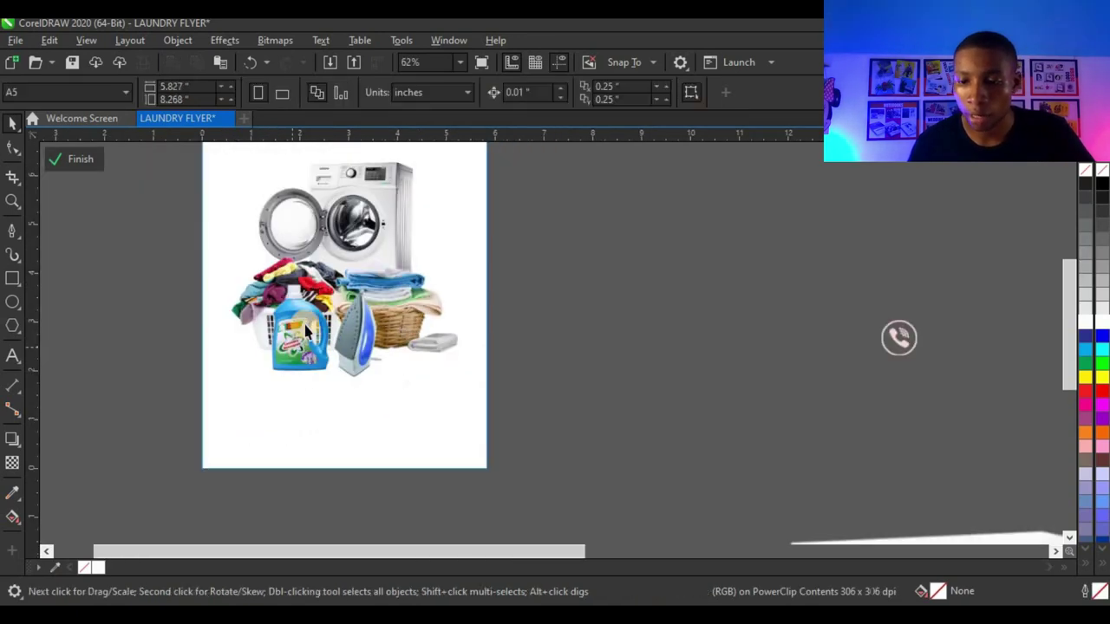
{"action": "scroll", "coordinate": [293, 344], "scroll_direction": "up", "scroll_amount": 2}
{"action": "left_click_drag", "start_coordinate": [411, 189], "coordinate": [388, 249]}
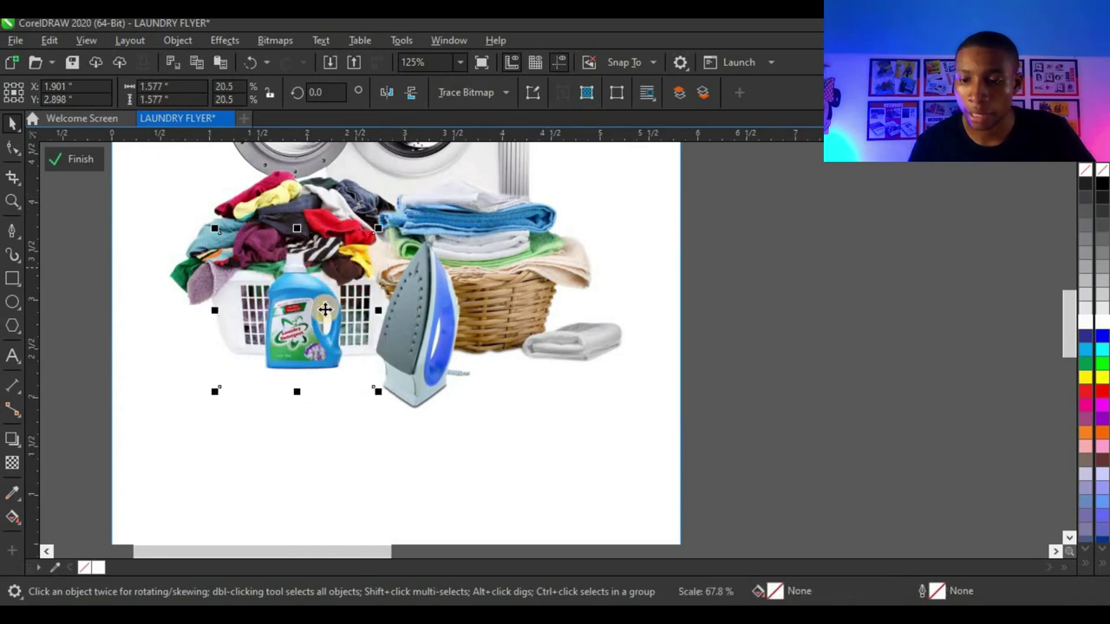
{"action": "left_click_drag", "start_coordinate": [322, 314], "coordinate": [308, 312]}
{"action": "left_click_drag", "start_coordinate": [354, 401], "coordinate": [367, 411]}
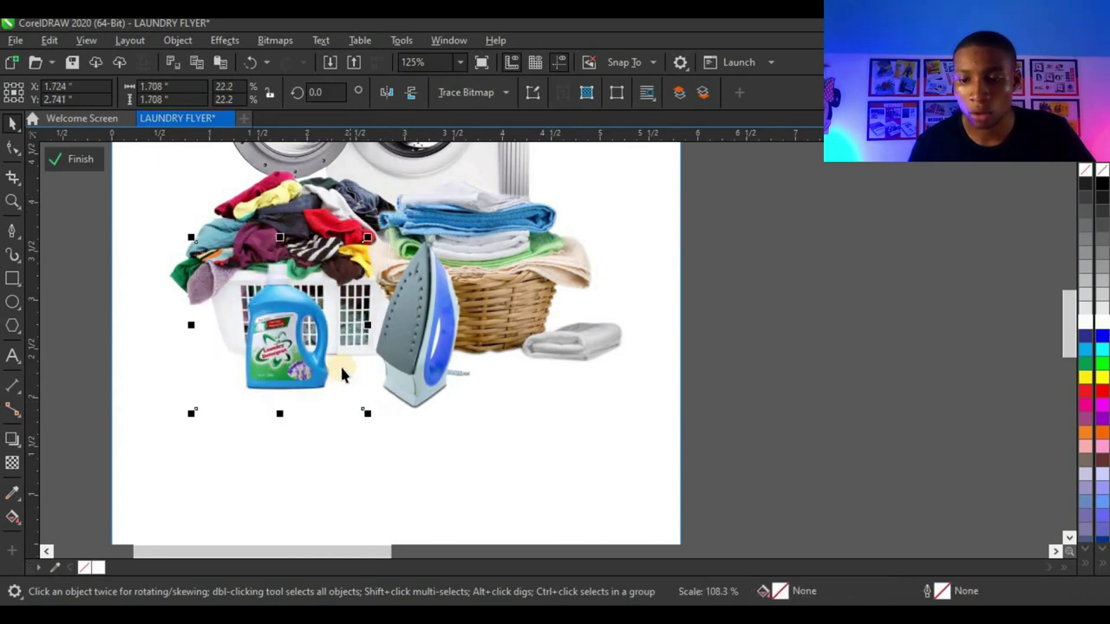
{"action": "left_click_drag", "start_coordinate": [426, 369], "coordinate": [436, 366]}
Finish PowerClip editing and deselect the page frame
{"action": "scroll", "coordinate": [429, 364], "scroll_direction": "down", "scroll_amount": 2}
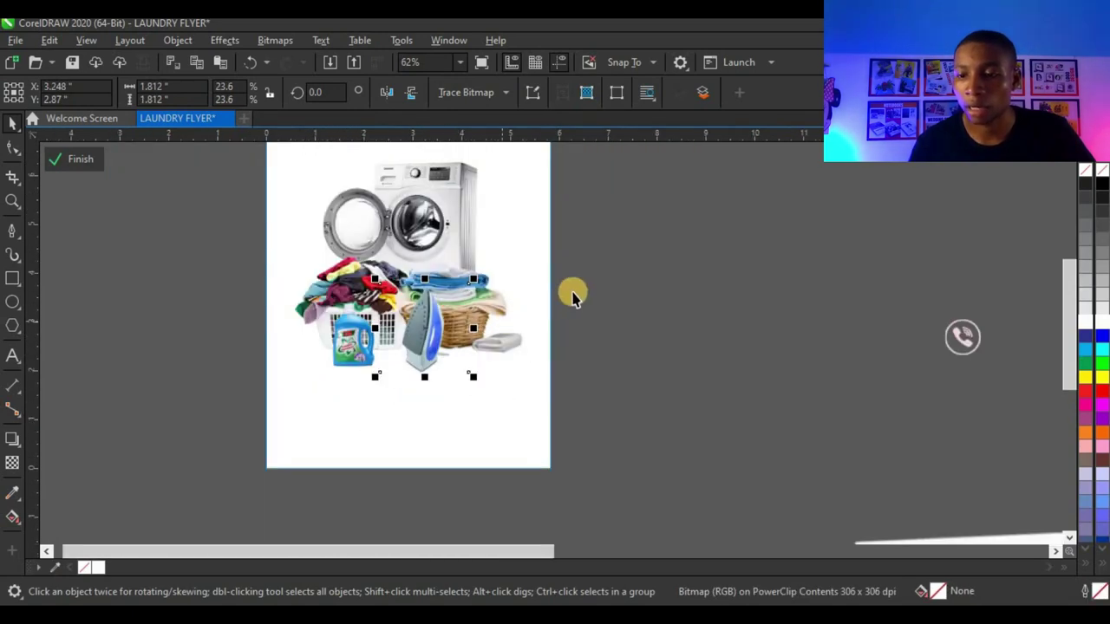
{"action": "scroll", "coordinate": [439, 318], "scroll_direction": "down", "scroll_amount": 2}
{"action": "scroll", "coordinate": [473, 286], "scroll_direction": "up", "scroll_amount": 2}
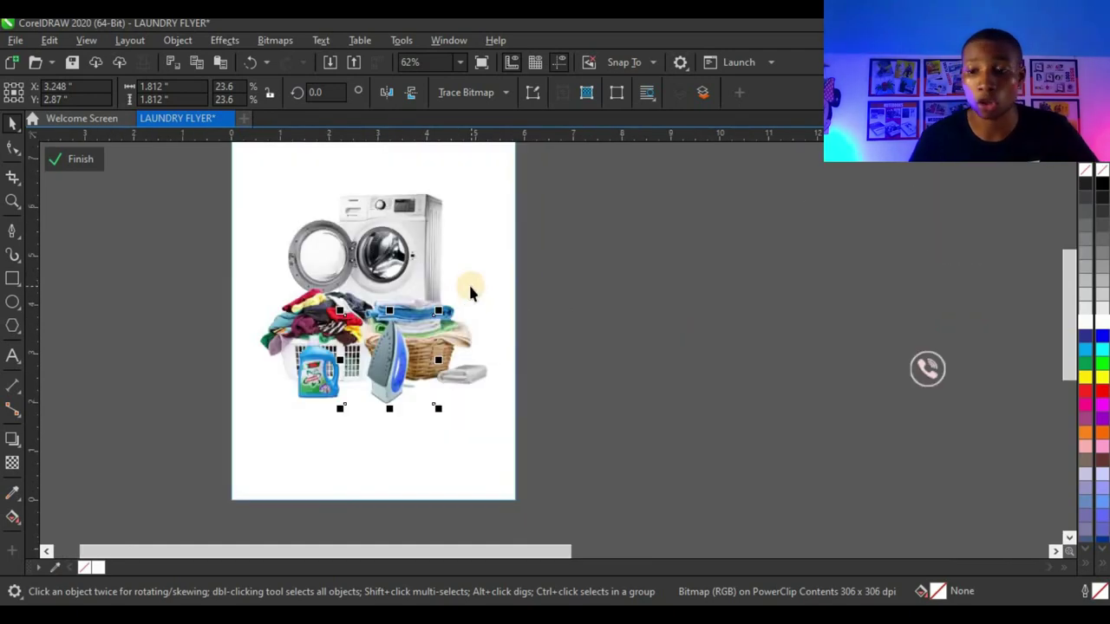
{"action": "scroll", "coordinate": [470, 282], "scroll_direction": "down", "scroll_amount": 2}
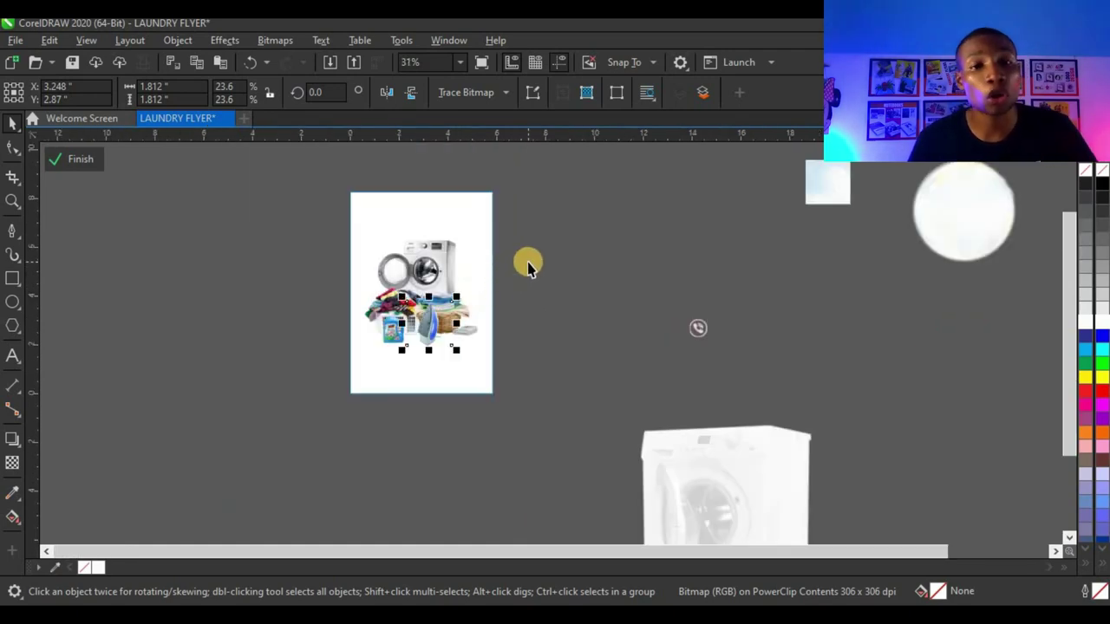
{"action": "left_click", "coordinate": [528, 262]}
{"action": "left_click", "coordinate": [527, 263]}
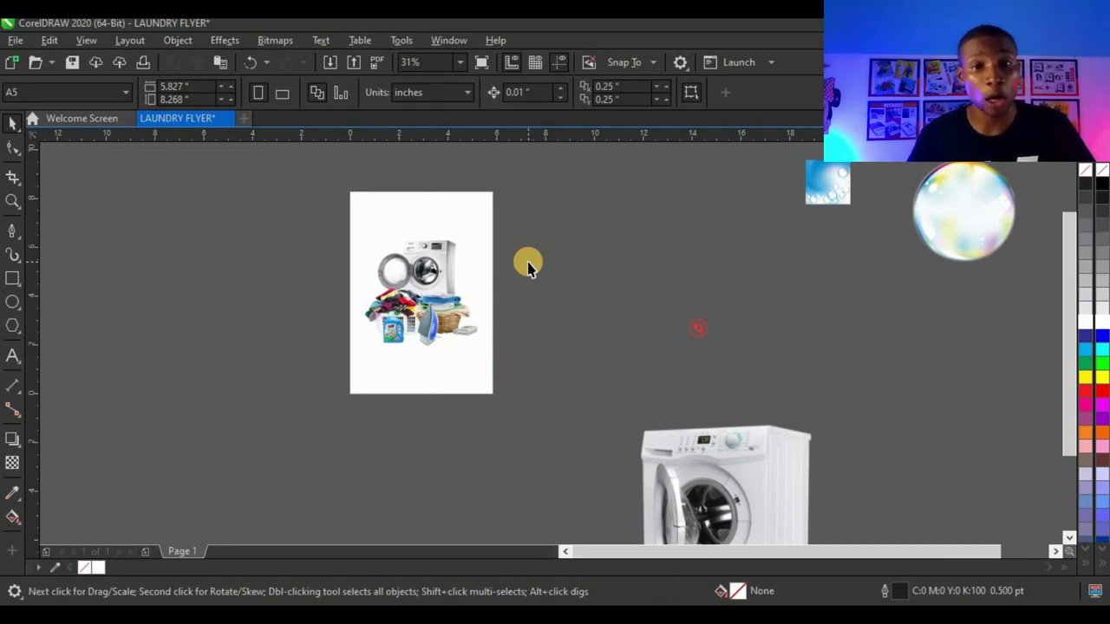
Enlarge the small blue bubble background image
{"action": "scroll", "coordinate": [525, 266], "scroll_direction": "down", "scroll_amount": 2}
{"action": "scroll", "coordinate": [669, 218], "scroll_direction": "up", "scroll_amount": 2}
{"action": "left_click", "coordinate": [662, 253]}
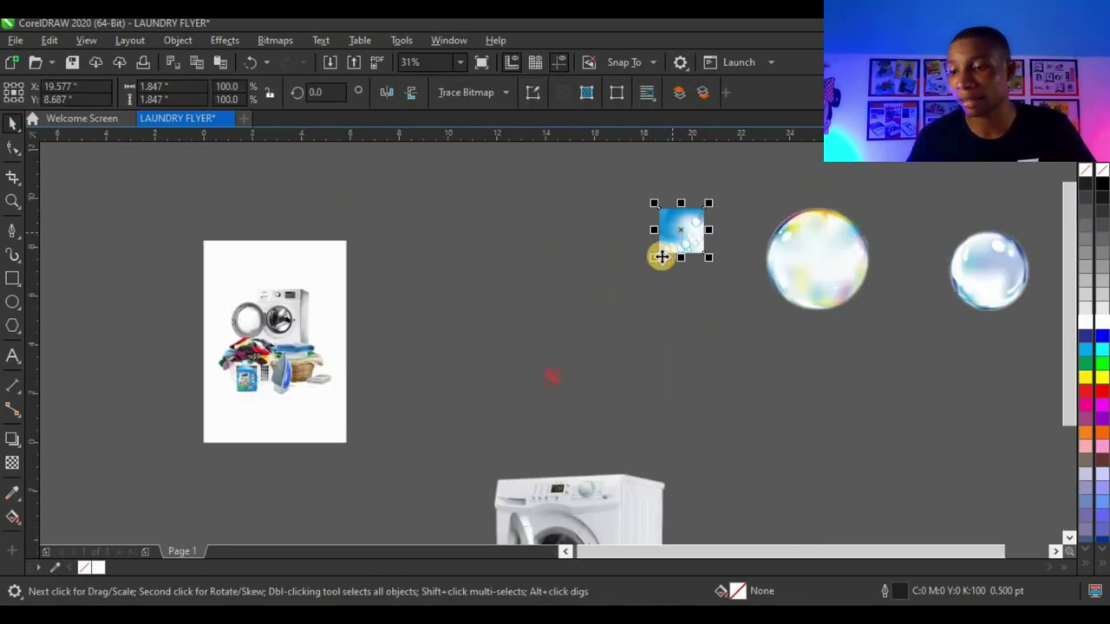
{"action": "left_click_drag", "start_coordinate": [610, 293], "coordinate": [536, 375]}
Right-drag the bubble image onto the flyer rectangle and PowerClip it inside
{"action": "scroll", "coordinate": [654, 252], "scroll_direction": "up", "scroll_amount": 2}
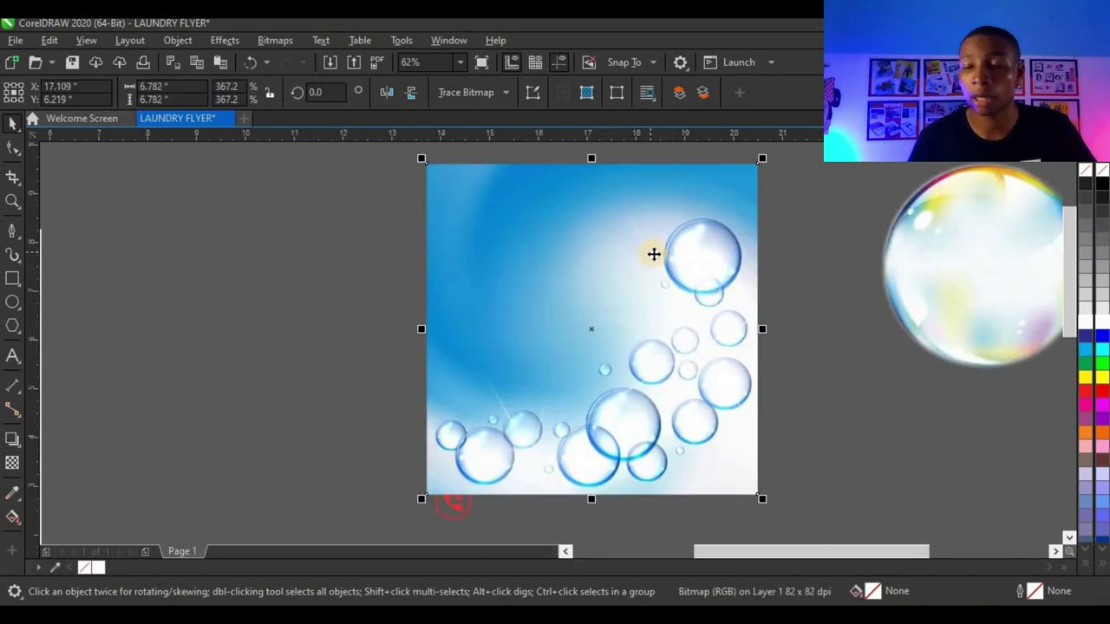
{"action": "scroll", "coordinate": [655, 272], "scroll_direction": "down", "scroll_amount": 2}
{"action": "left_click_drag", "start_coordinate": [656, 272], "coordinate": [512, 270]}
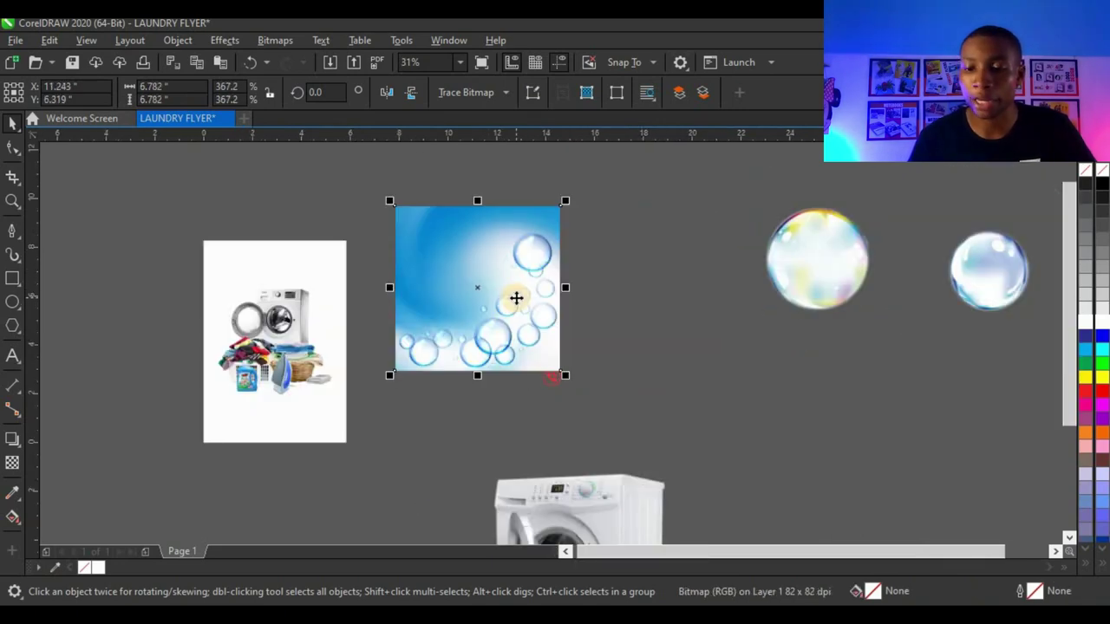
{"action": "left_click_drag", "start_coordinate": [468, 361], "coordinate": [315, 310]}
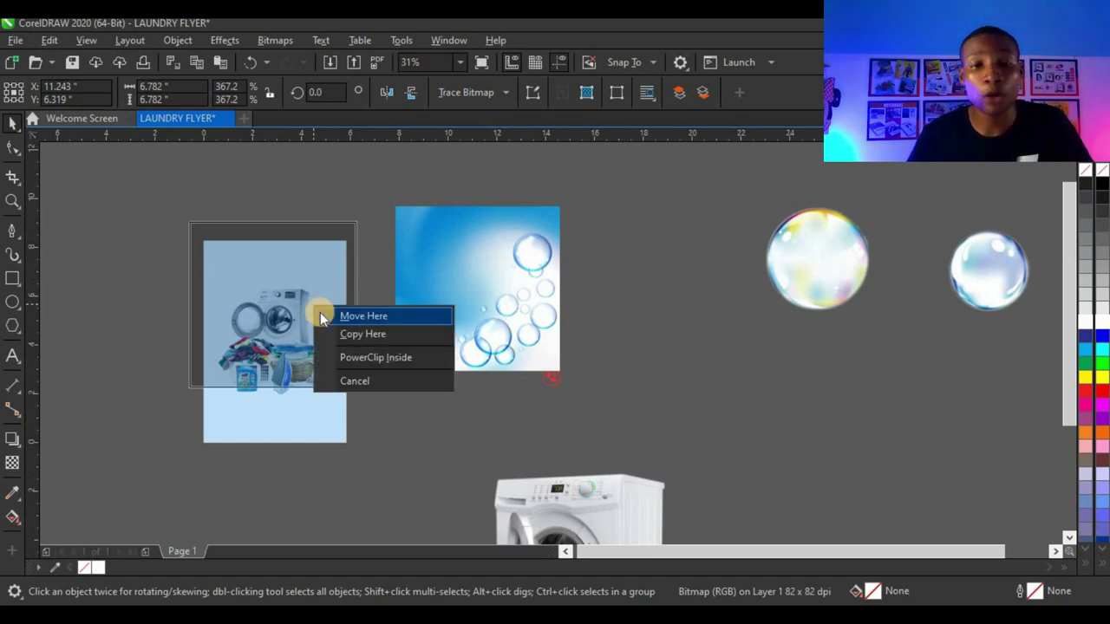
{"action": "left_click", "coordinate": [374, 358]}
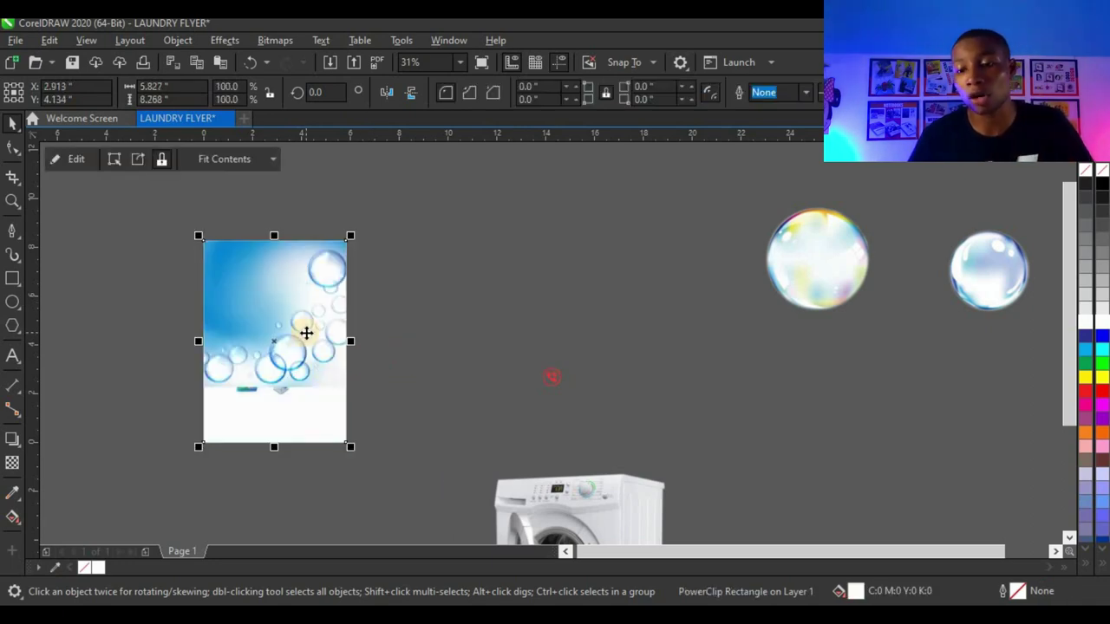
{"action": "scroll", "coordinate": [289, 314], "scroll_direction": "up", "scroll_amount": 2}
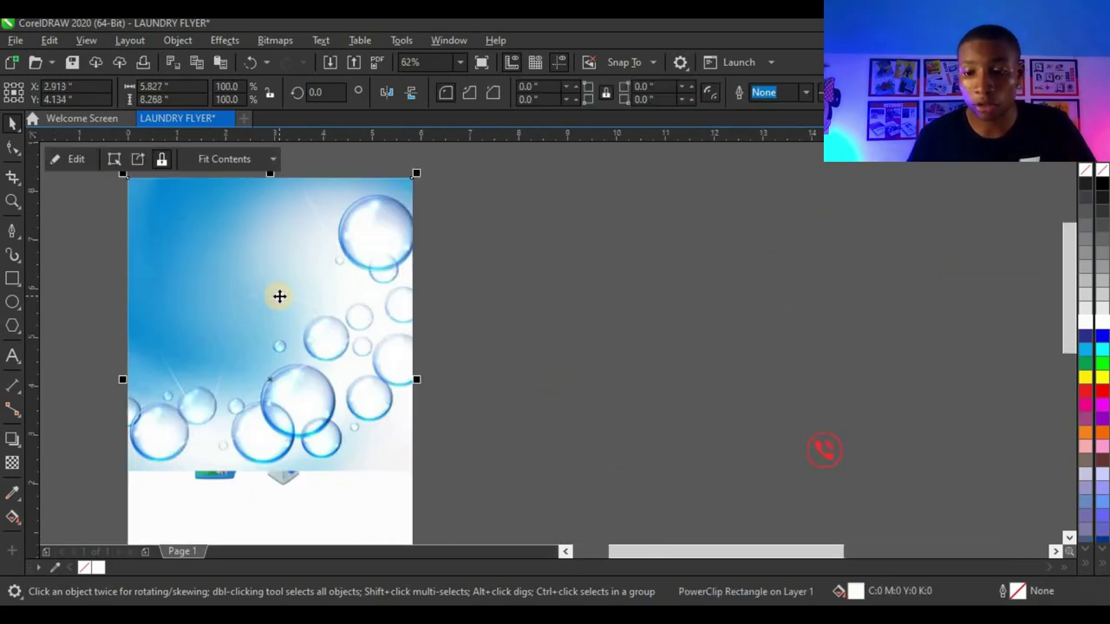
Edit the flyer's PowerClip and shift the bubble background left and down behind the laundry photos
{"action": "left_click", "coordinate": [283, 286], "text": "ctrl"}
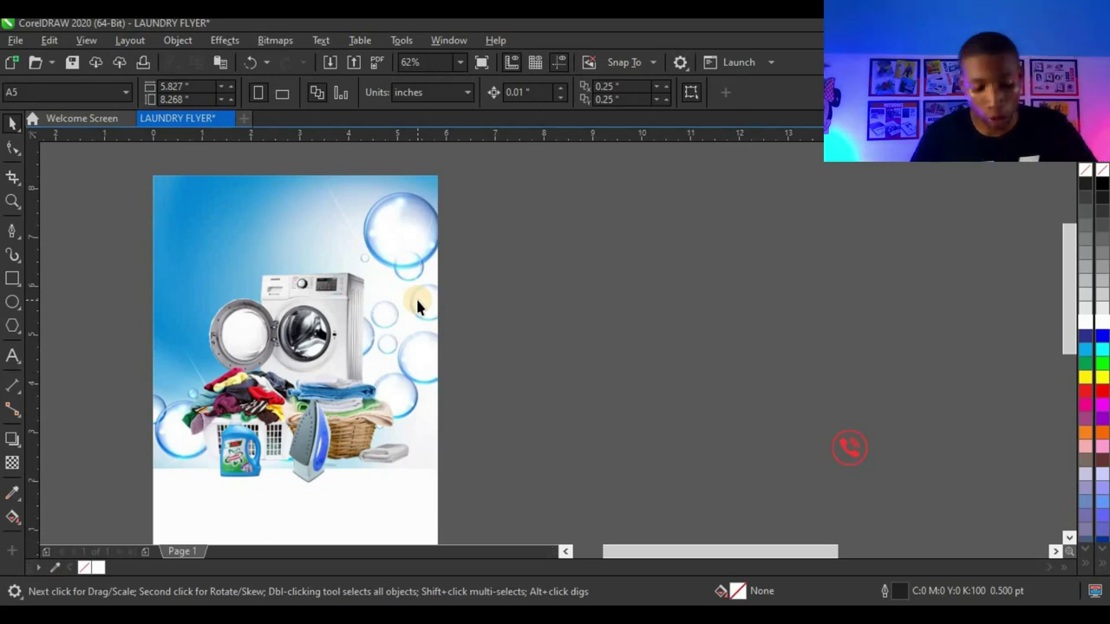
{"action": "left_click", "coordinate": [417, 301], "text": "ctrl"}
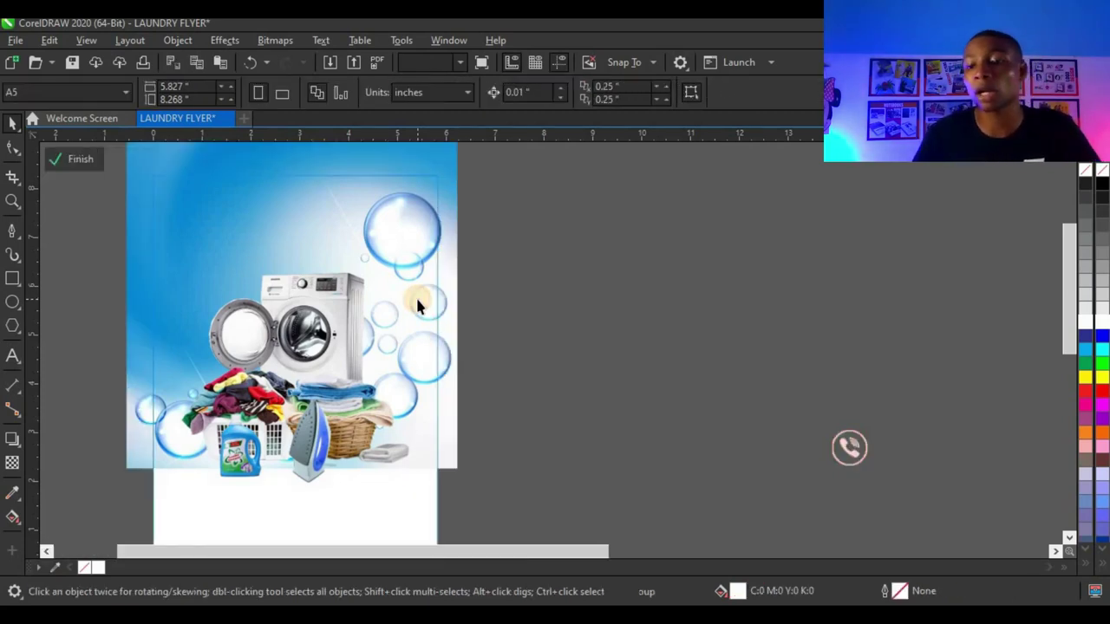
{"action": "scroll", "coordinate": [343, 278], "scroll_direction": "down", "scroll_amount": 1}
{"action": "scroll", "coordinate": [349, 250], "scroll_direction": "up", "scroll_amount": 1}
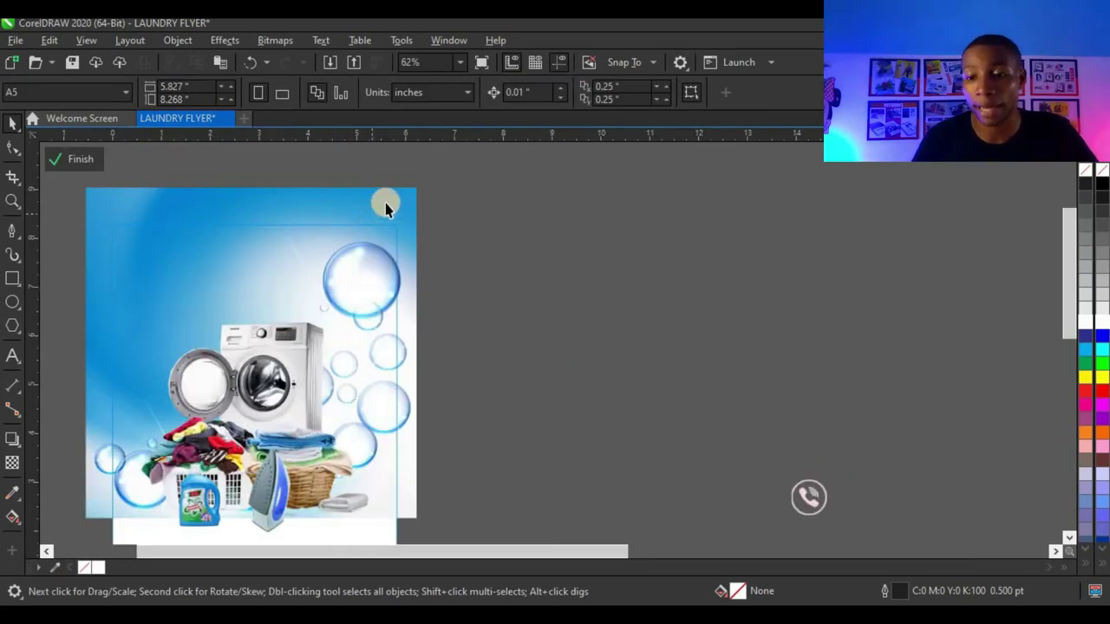
{"action": "left_click", "coordinate": [411, 211]}
{"action": "left_click_drag", "start_coordinate": [405, 227], "coordinate": [399, 228]}
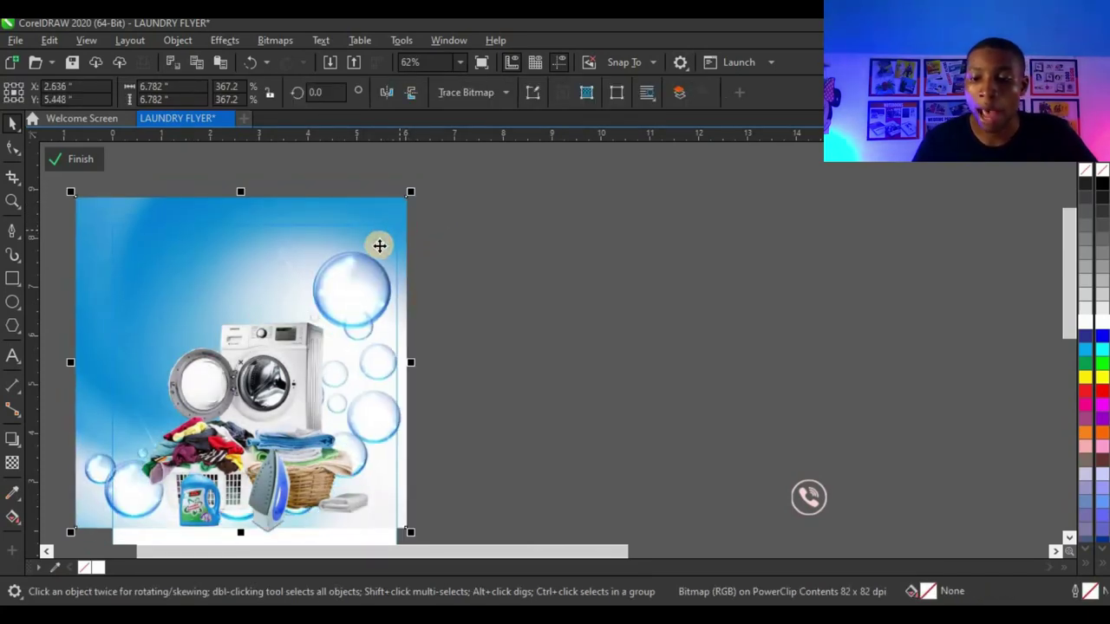
{"action": "scroll", "coordinate": [379, 245], "scroll_direction": "down", "scroll_amount": 1}
{"action": "scroll", "coordinate": [286, 288], "scroll_direction": "up", "scroll_amount": 1}
{"action": "scroll", "coordinate": [274, 276], "scroll_direction": "down", "scroll_amount": 1}
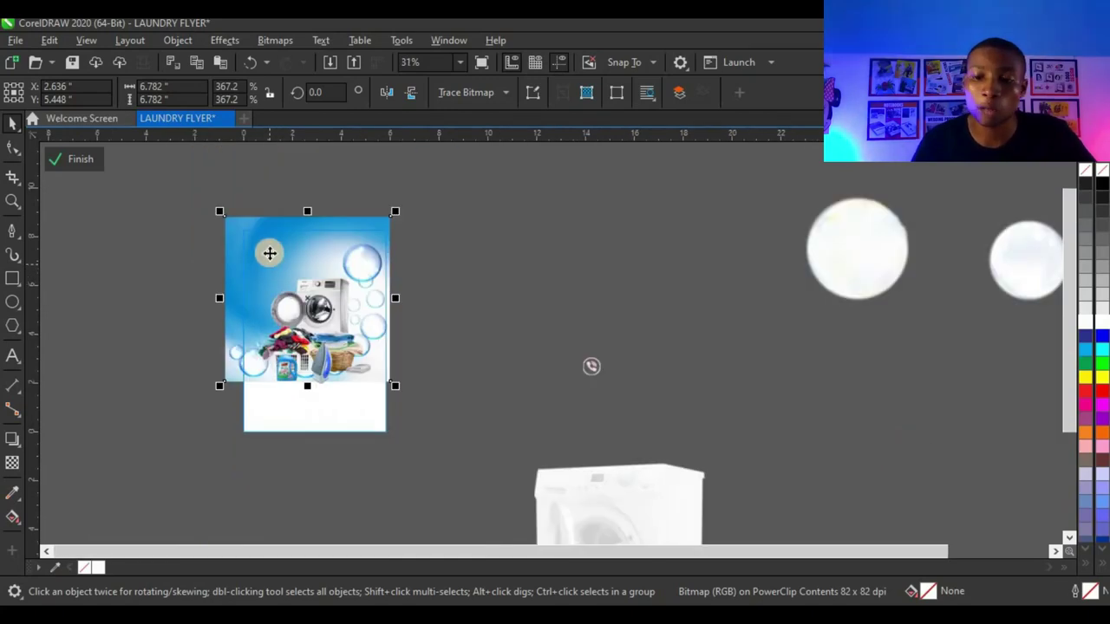
{"action": "scroll", "coordinate": [268, 253], "scroll_direction": "up", "scroll_amount": 1}
{"action": "scroll", "coordinate": [384, 301], "scroll_direction": "down", "scroll_amount": 1}
{"action": "scroll", "coordinate": [334, 376], "scroll_direction": "up", "scroll_amount": 1}
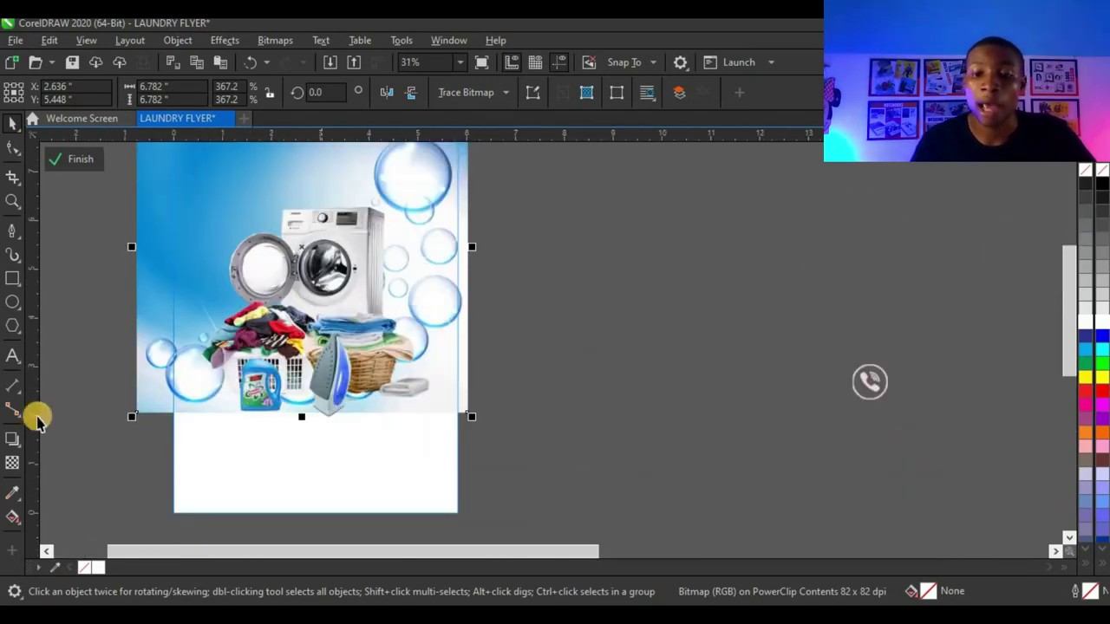
{"action": "left_click", "coordinate": [13, 466]}
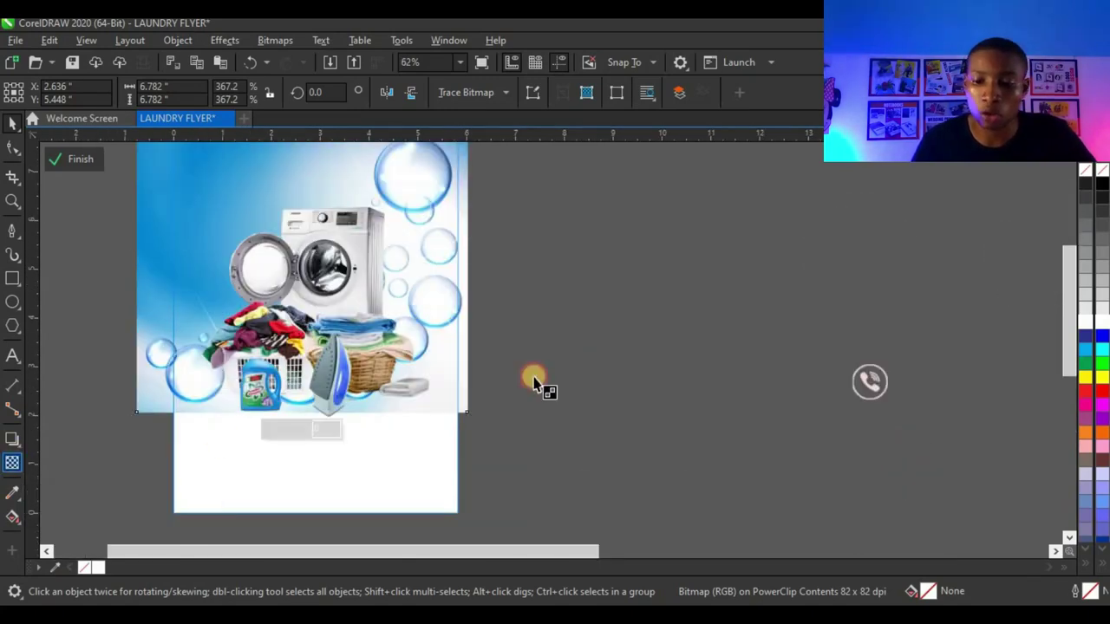
Apply a linear fountain transparency fading the bubble background toward the bottom
{"action": "scroll", "coordinate": [367, 377], "scroll_direction": "up", "scroll_amount": 1}
{"action": "left_click_drag", "start_coordinate": [396, 301], "coordinate": [399, 416]}
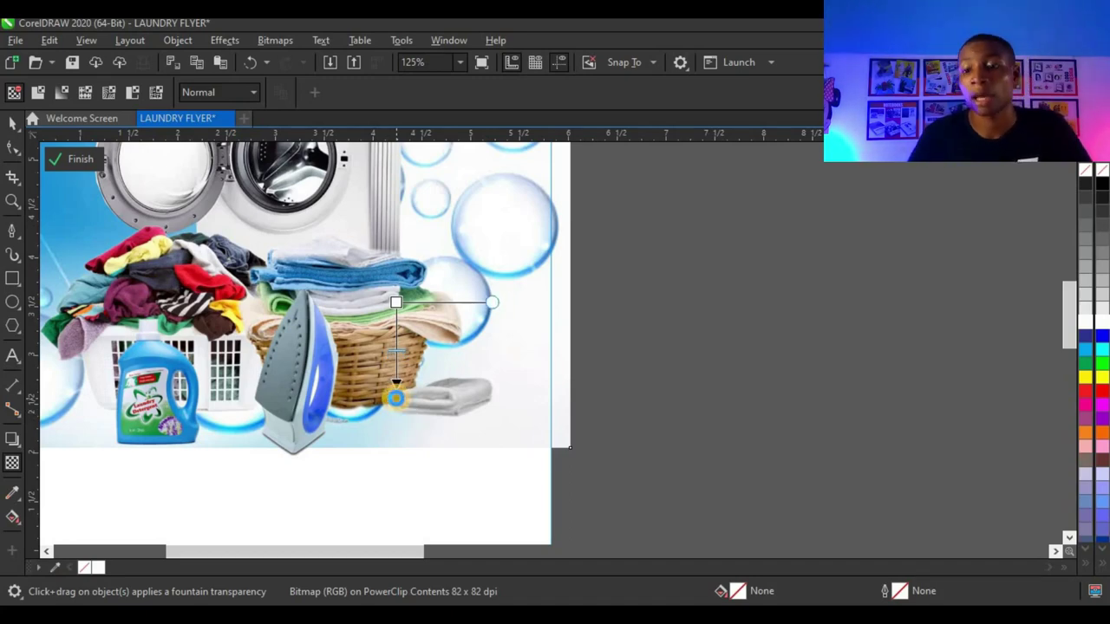
{"action": "left_click", "coordinate": [395, 399]}
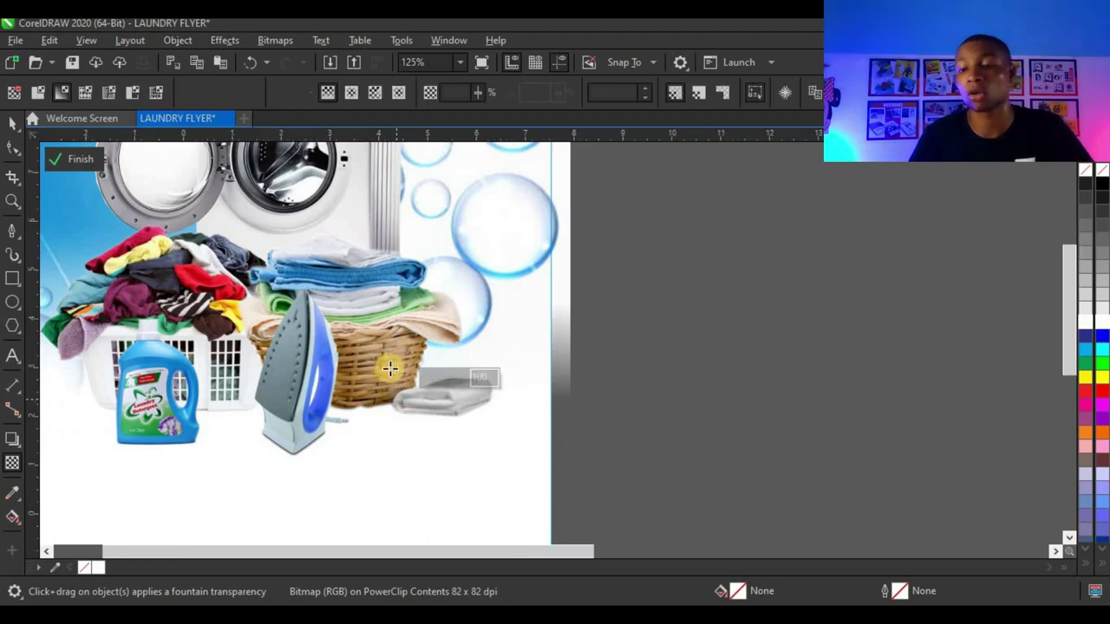
{"action": "scroll", "coordinate": [390, 369], "scroll_direction": "down", "scroll_amount": 2}
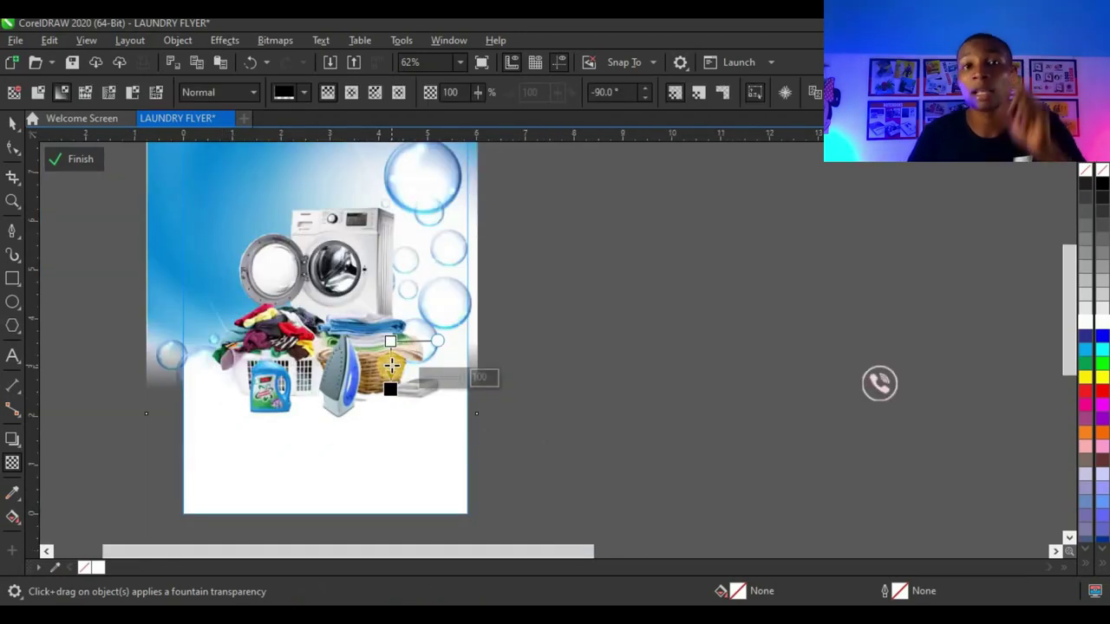
{"action": "scroll", "coordinate": [393, 349], "scroll_direction": "up", "scroll_amount": 2}
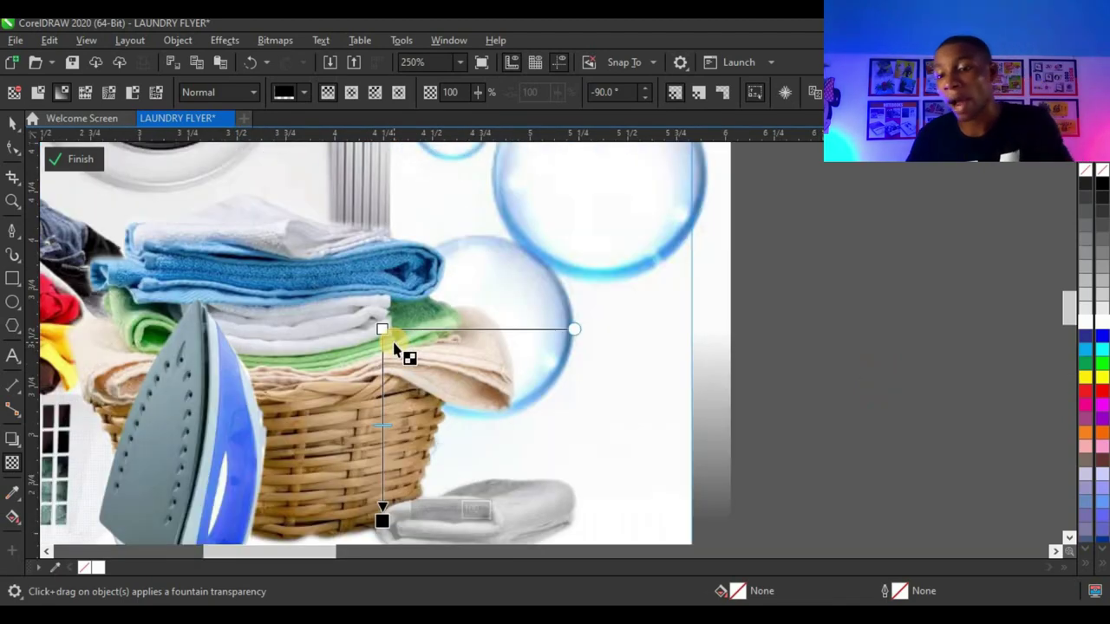
{"action": "scroll", "coordinate": [393, 308], "scroll_direction": "down", "scroll_amount": 2}
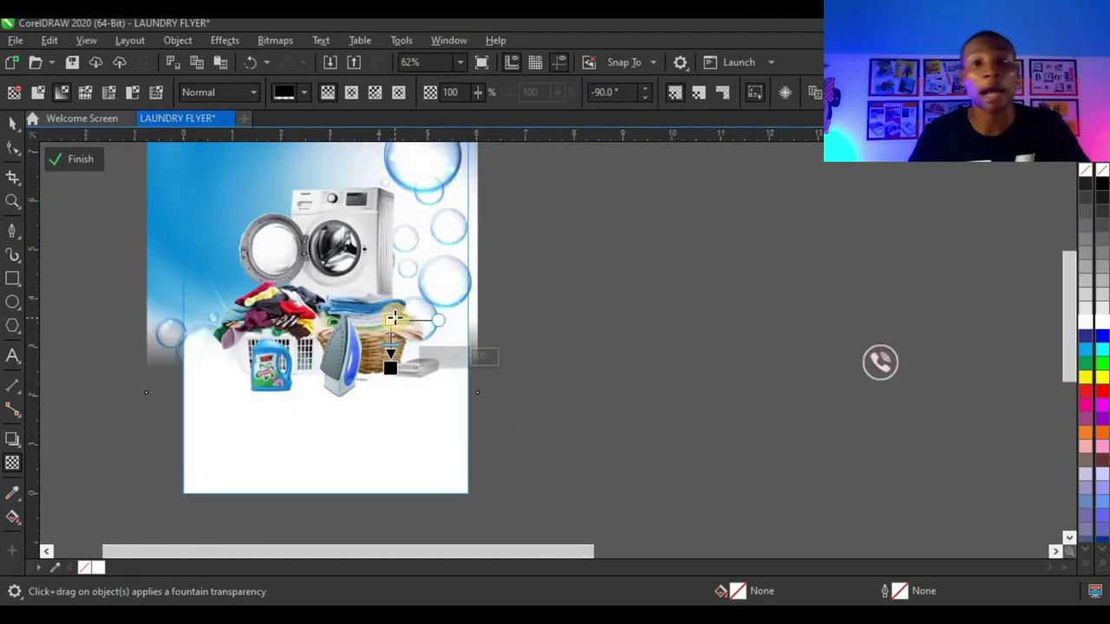
{"action": "scroll", "coordinate": [418, 379], "scroll_direction": "up", "scroll_amount": 2}
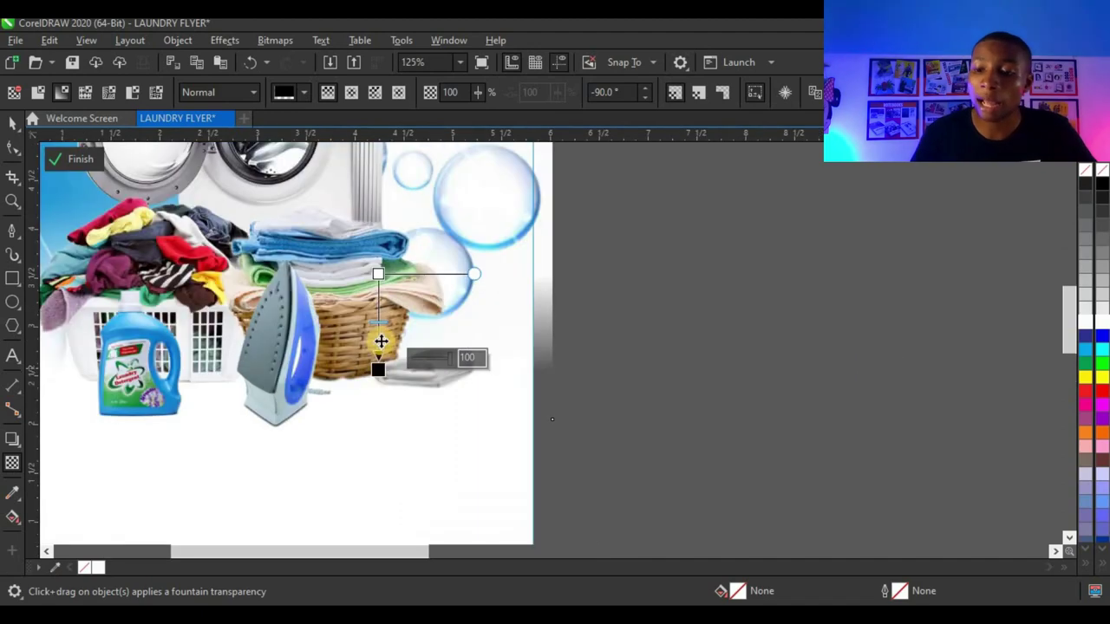
{"action": "scroll", "coordinate": [407, 345], "scroll_direction": "up", "scroll_amount": 2}
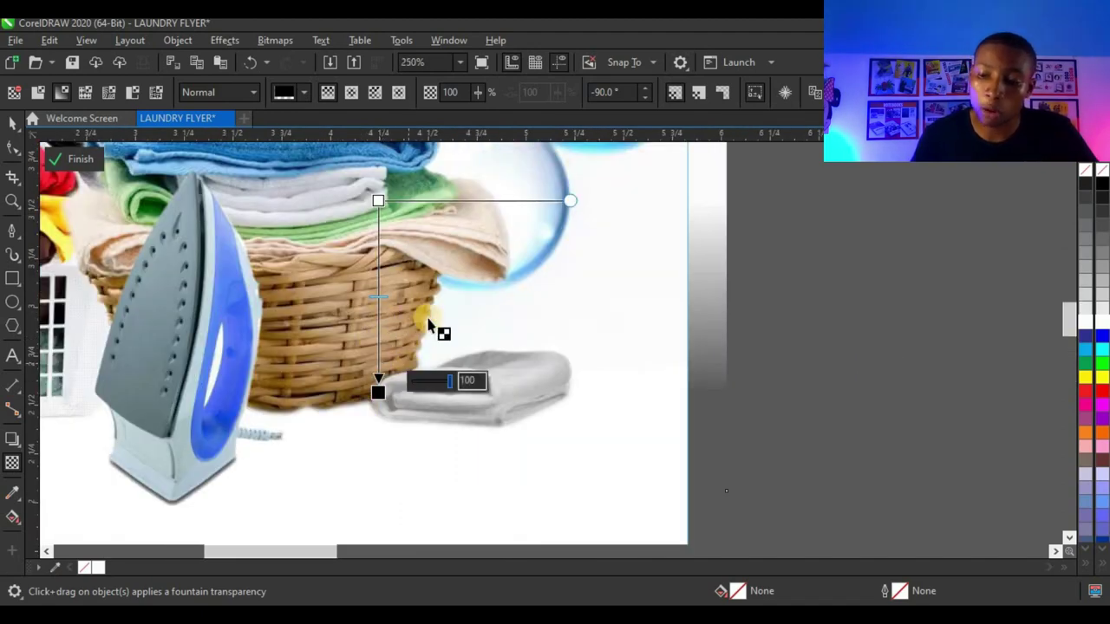
{"action": "scroll", "coordinate": [414, 352], "scroll_direction": "down", "scroll_amount": 2}
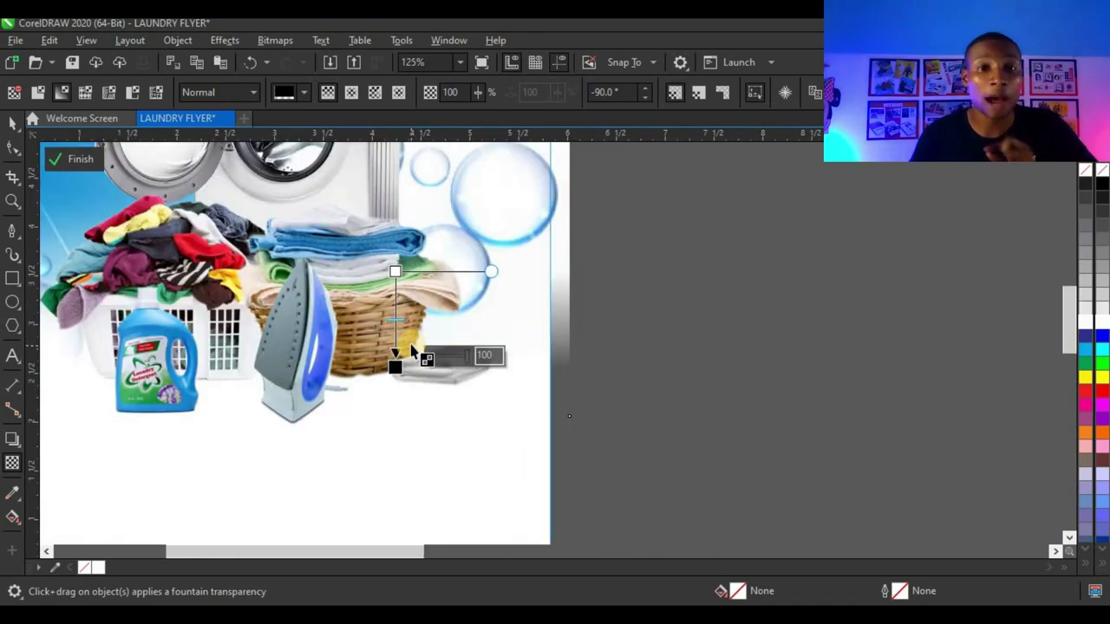
Finish editing the flyer's PowerClip contents and clear the selection
{"action": "left_click", "coordinate": [12, 148]}
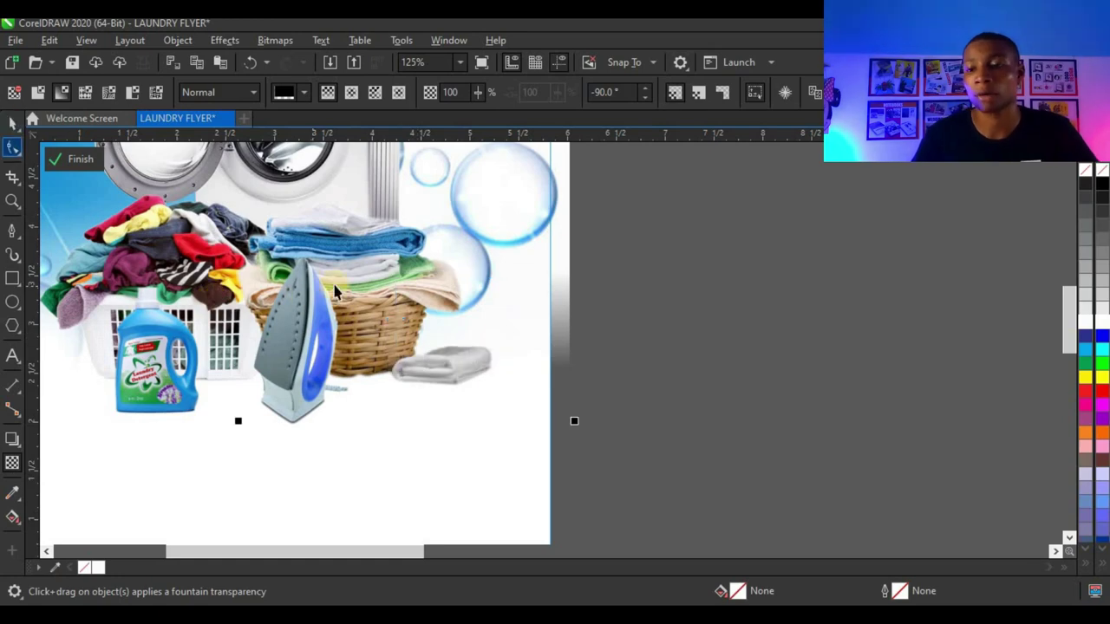
{"action": "key", "text": "space"}
{"action": "scroll", "coordinate": [336, 292], "scroll_direction": "down", "scroll_amount": 4}
{"action": "left_click", "coordinate": [413, 251], "text": "ctrl"}
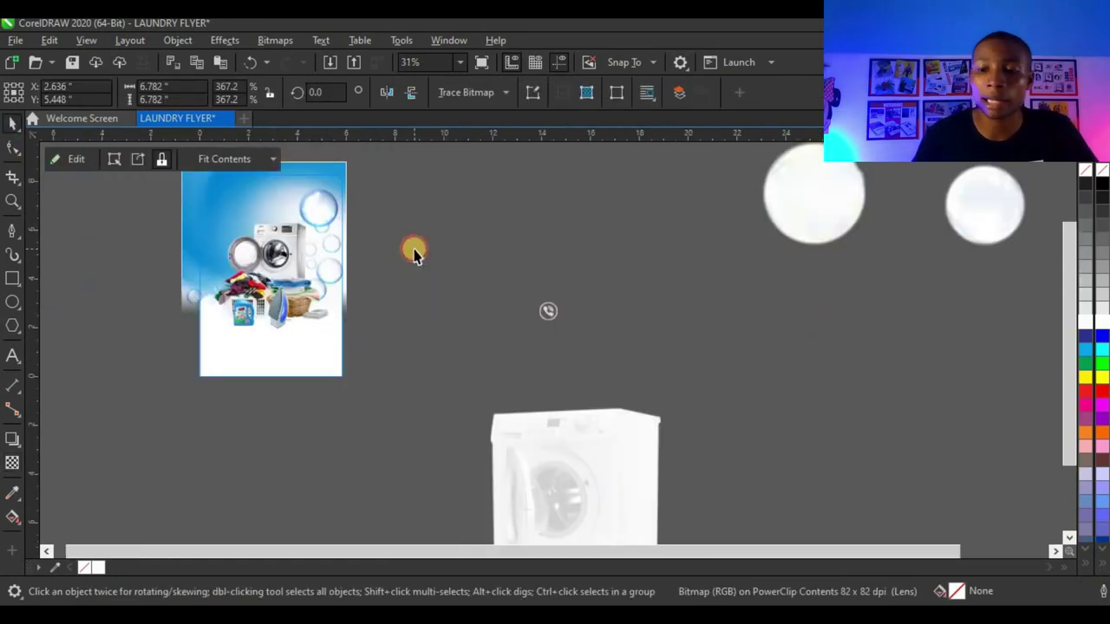
{"action": "scroll", "coordinate": [413, 251], "scroll_direction": "down", "scroll_amount": 1}
{"action": "scroll", "coordinate": [347, 231], "scroll_direction": "up", "scroll_amount": 4}
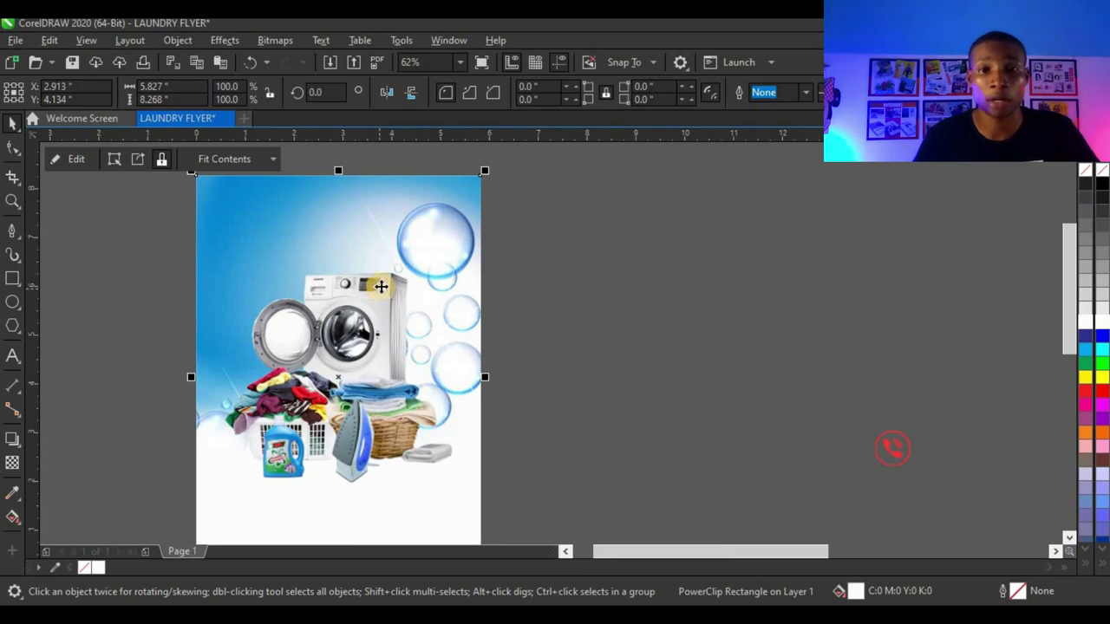
{"action": "scroll", "coordinate": [381, 286], "scroll_direction": "down", "scroll_amount": 2}
{"action": "key", "text": "Escape"}
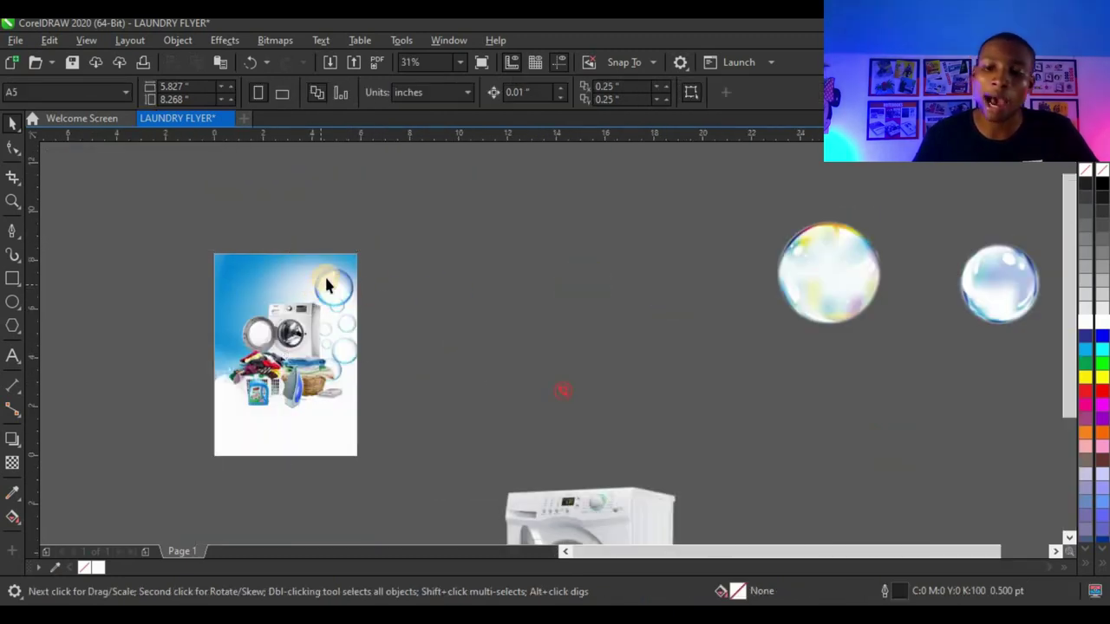
Fill the flyer page frame with blue C:100 M:81 Y:0 K:0
{"action": "left_click", "coordinate": [326, 282]}
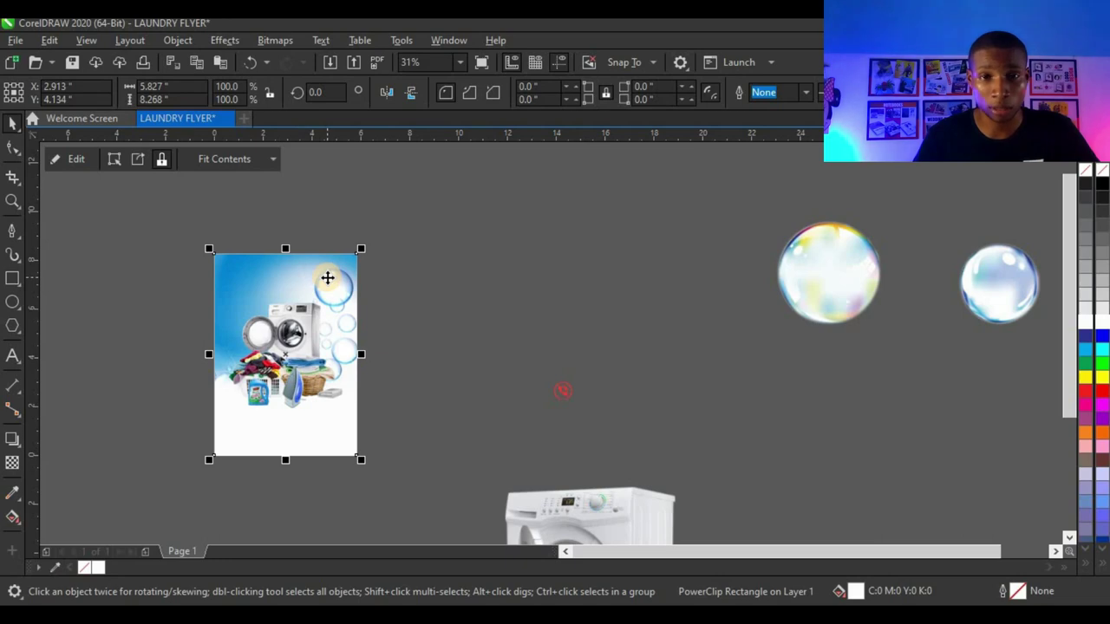
{"action": "left_click", "coordinate": [1085, 340]}
{"action": "scroll", "coordinate": [300, 424], "scroll_direction": "up", "scroll_amount": 4}
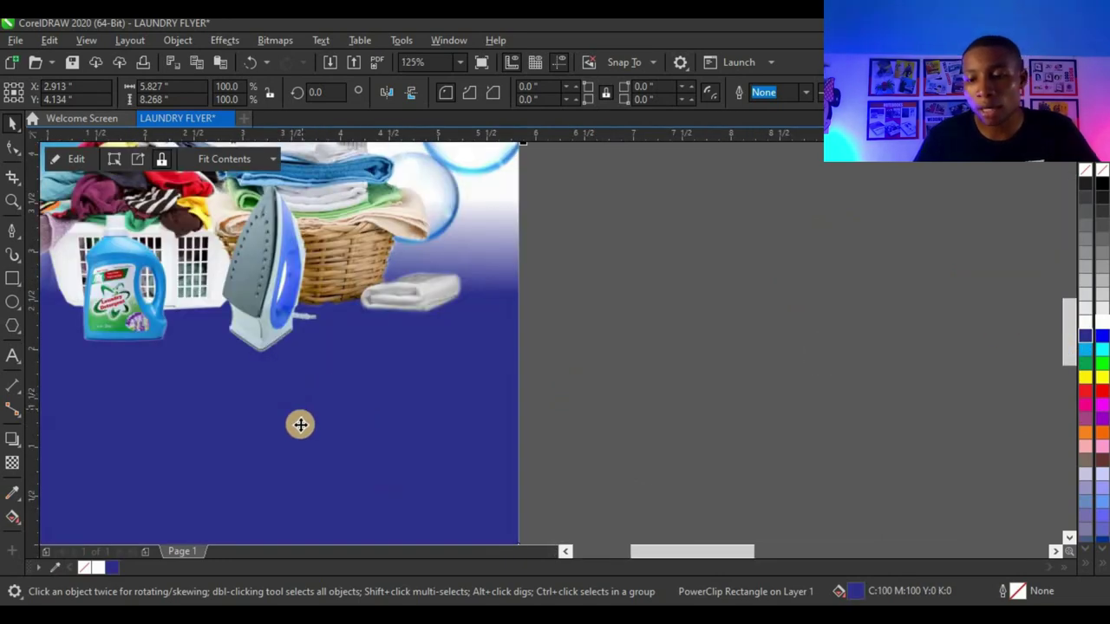
{"action": "scroll", "coordinate": [375, 397], "scroll_direction": "down", "scroll_amount": 2}
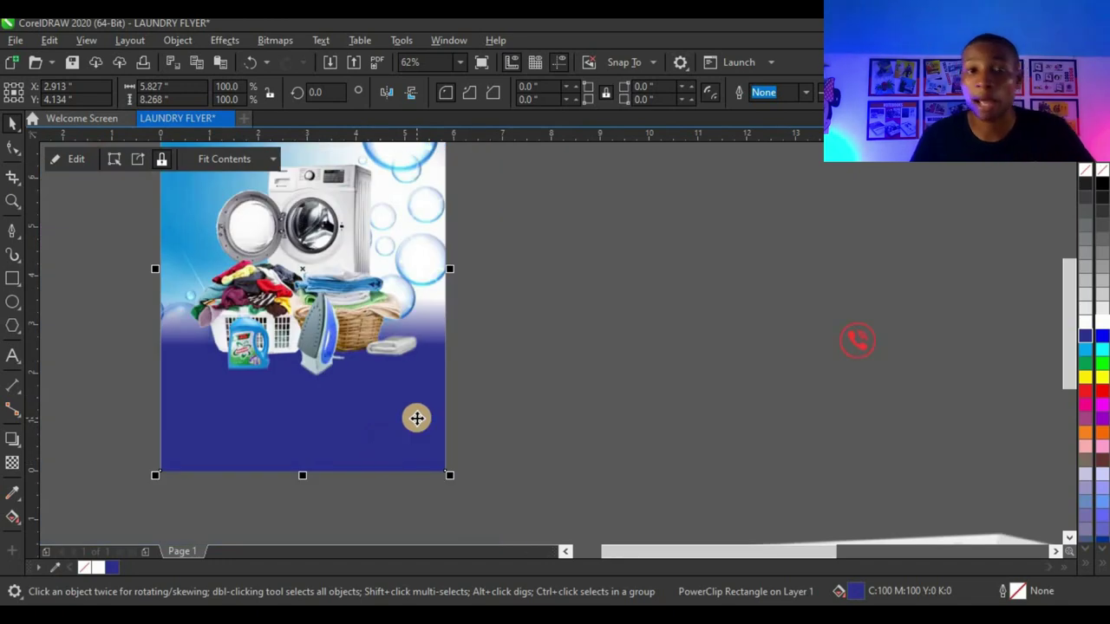
{"action": "left_click", "coordinate": [1089, 358]}
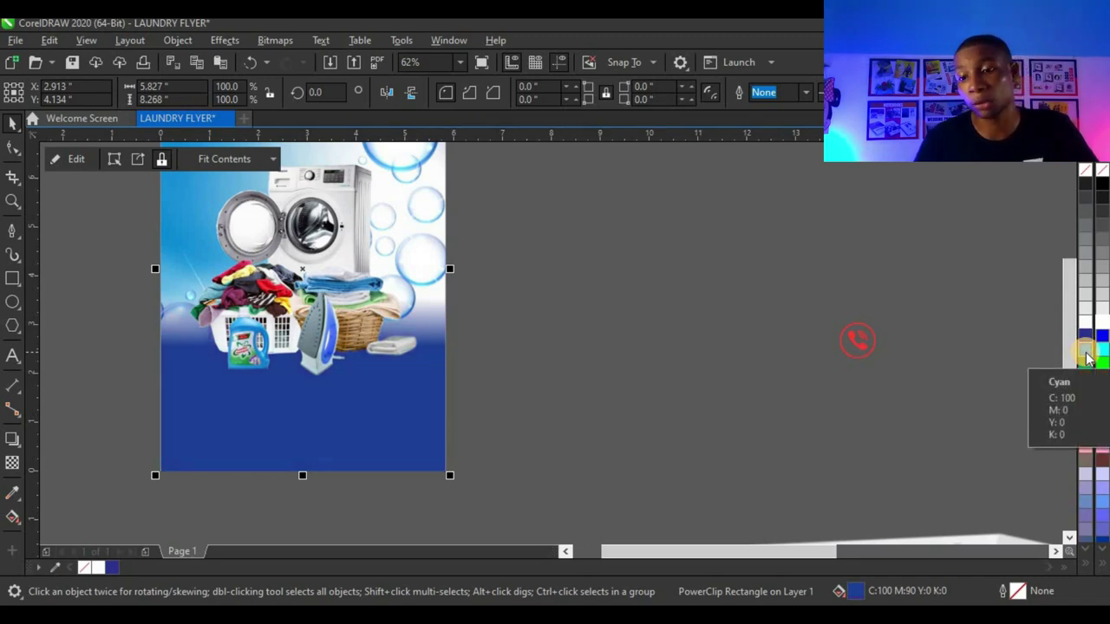
{"action": "left_click", "coordinate": [1089, 358]}
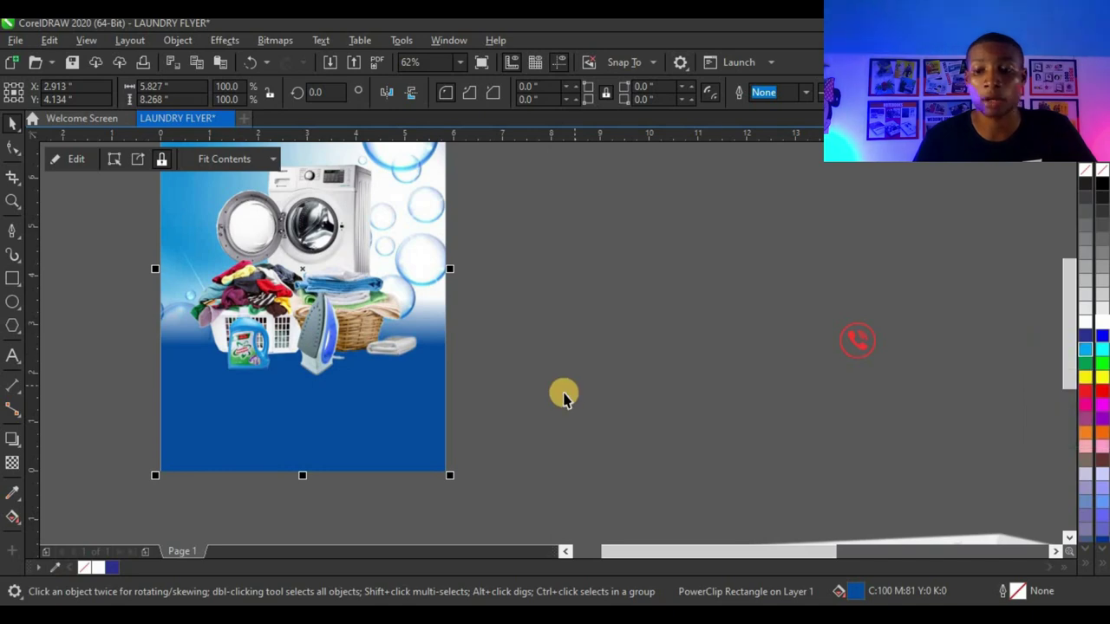
Select the washing-machine photo in the flyer
{"action": "scroll", "coordinate": [506, 376], "scroll_direction": "up", "scroll_amount": 2}
{"action": "scroll", "coordinate": [436, 394], "scroll_direction": "down", "scroll_amount": 4}
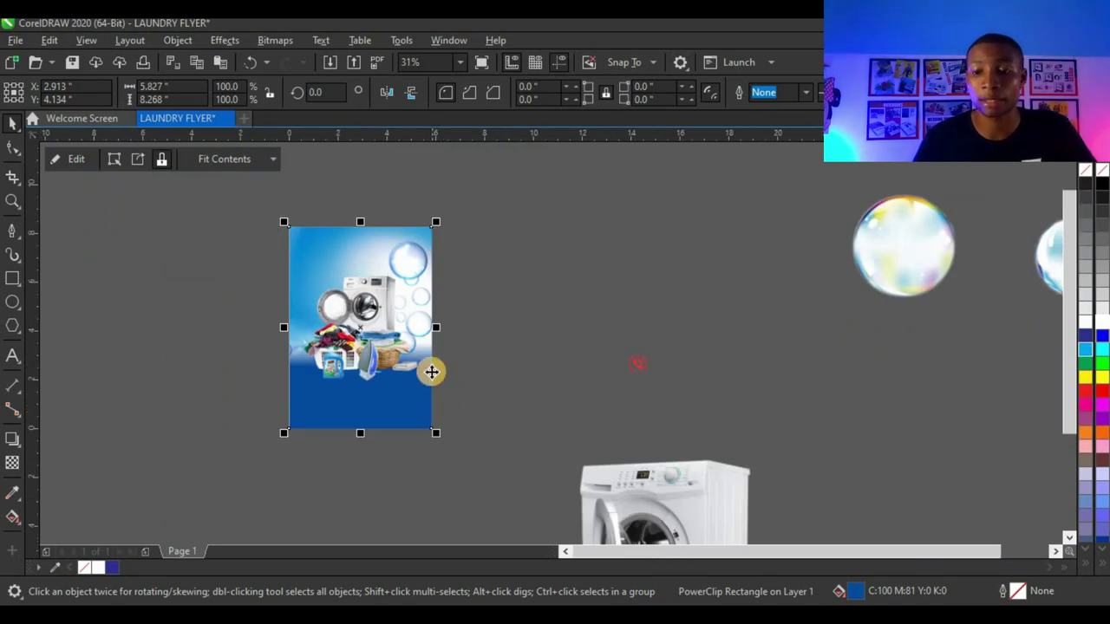
{"action": "scroll", "coordinate": [406, 327], "scroll_direction": "up", "scroll_amount": 2}
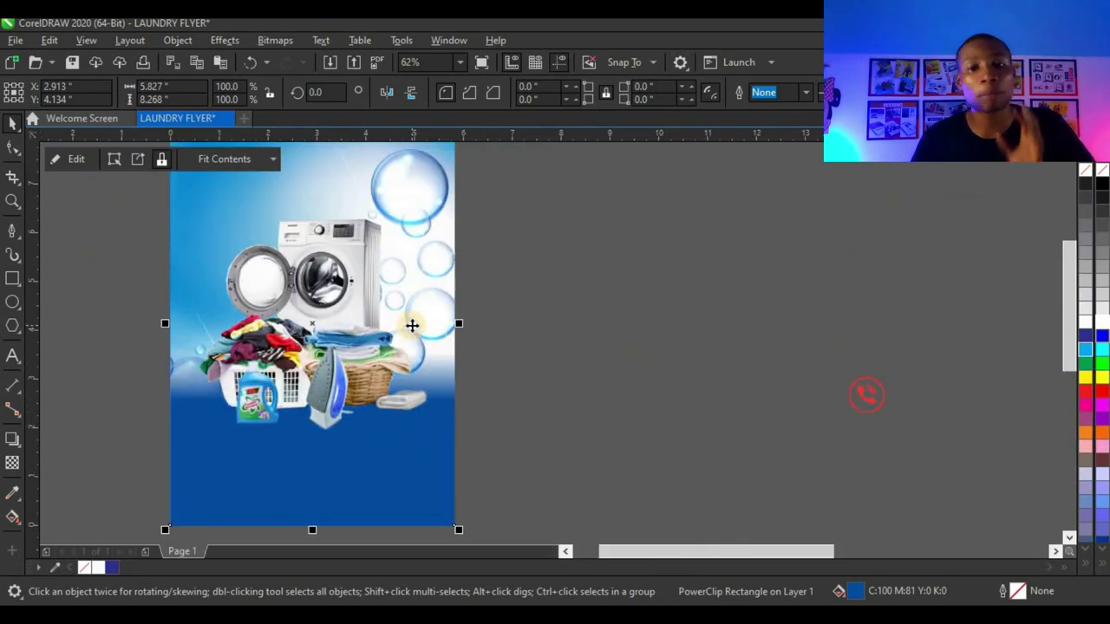
{"action": "scroll", "coordinate": [435, 317], "scroll_direction": "down", "scroll_amount": 2}
{"action": "scroll", "coordinate": [413, 275], "scroll_direction": "up", "scroll_amount": 2}
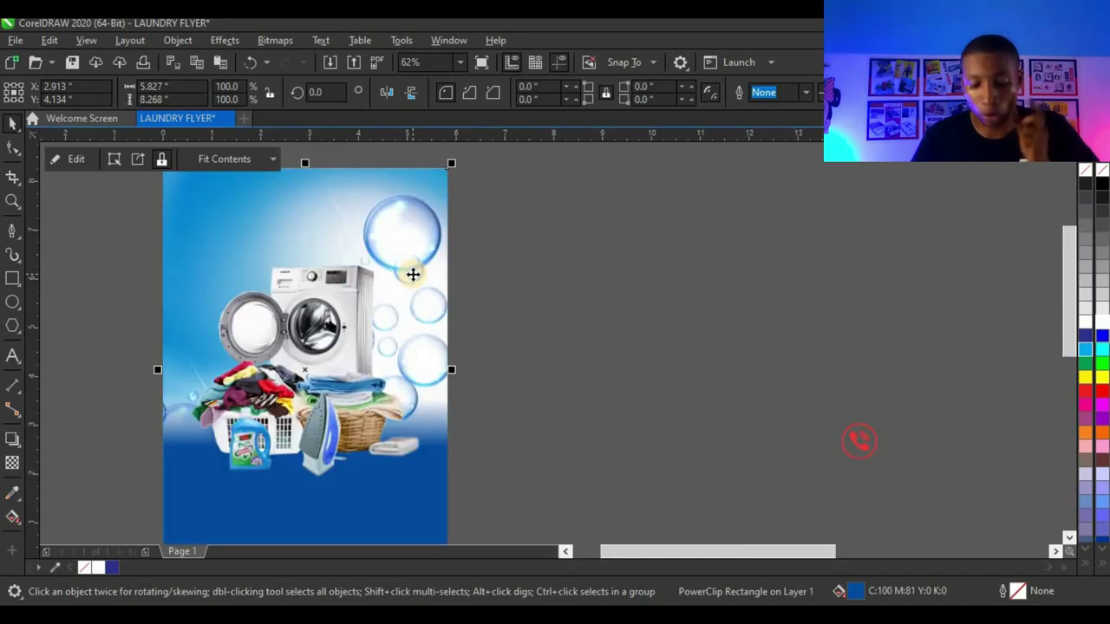
{"action": "left_click", "coordinate": [405, 204], "text": "ctrl"}
{"action": "scroll", "coordinate": [404, 203], "scroll_direction": "down", "scroll_amount": 2}
{"action": "scroll", "coordinate": [409, 218], "scroll_direction": "up", "scroll_amount": 2}
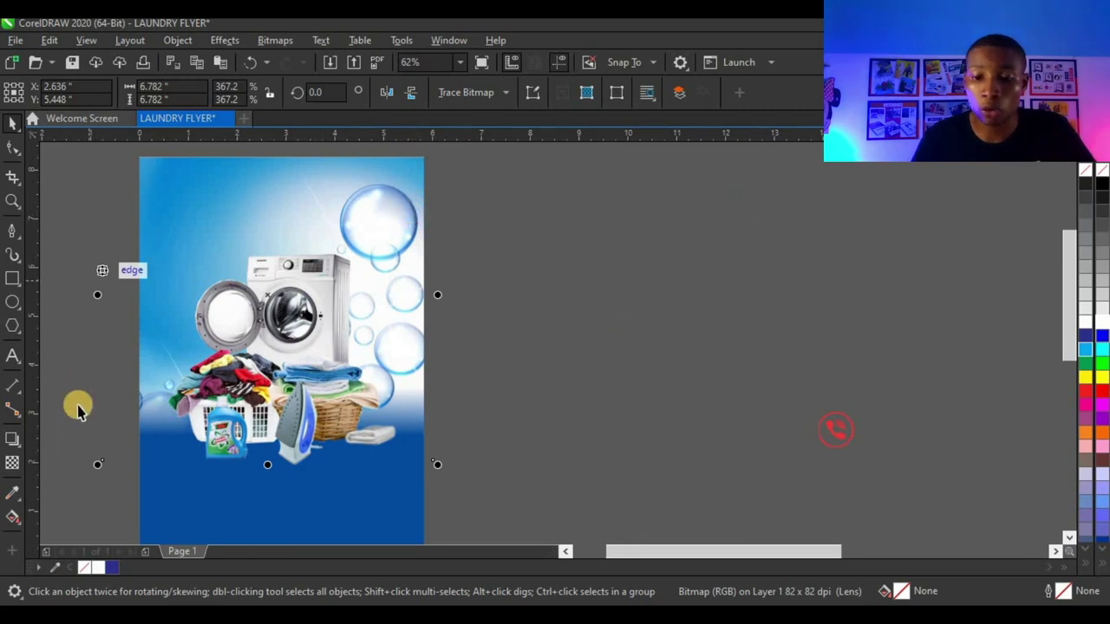
Set the photo's transparency merge mode to Screen, then return to the Pick tool
{"action": "left_click", "coordinate": [21, 466]}
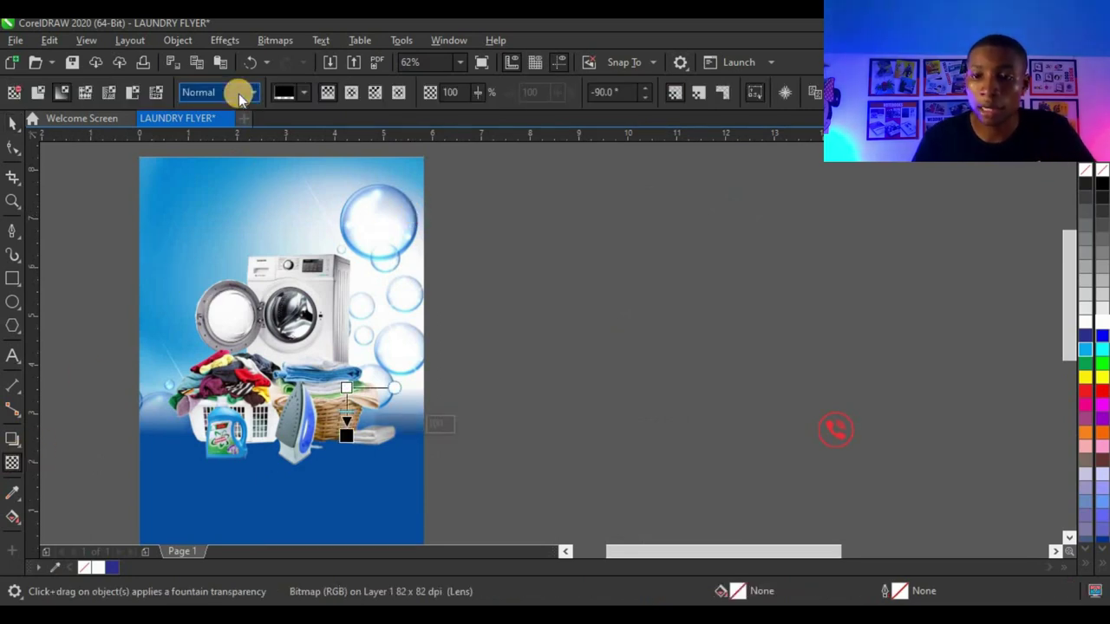
{"action": "left_click", "coordinate": [240, 94]}
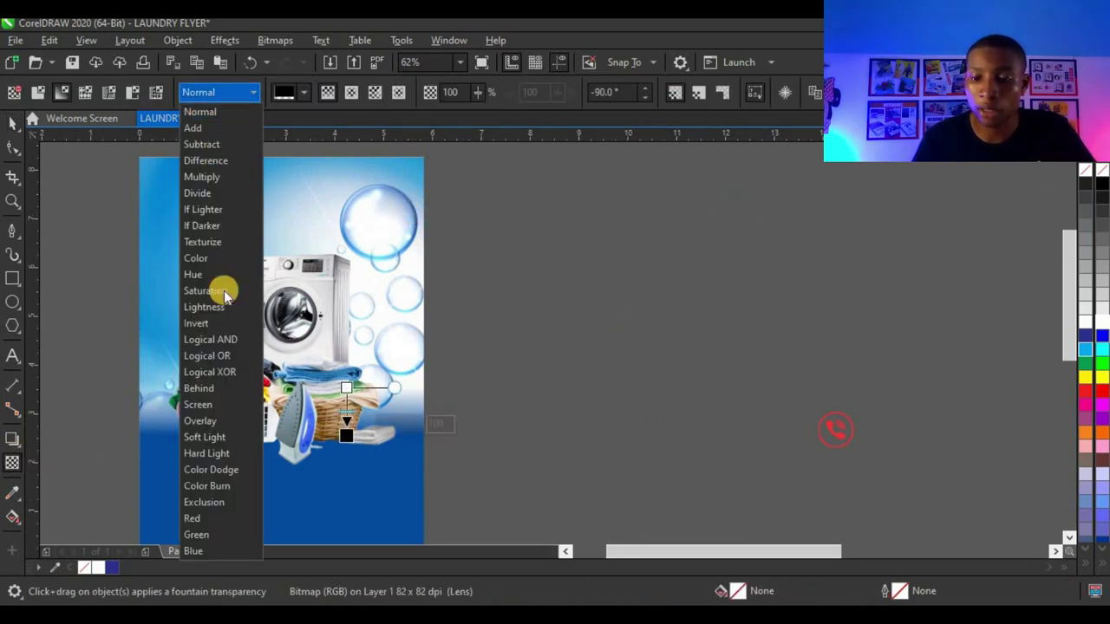
{"action": "left_click", "coordinate": [208, 405]}
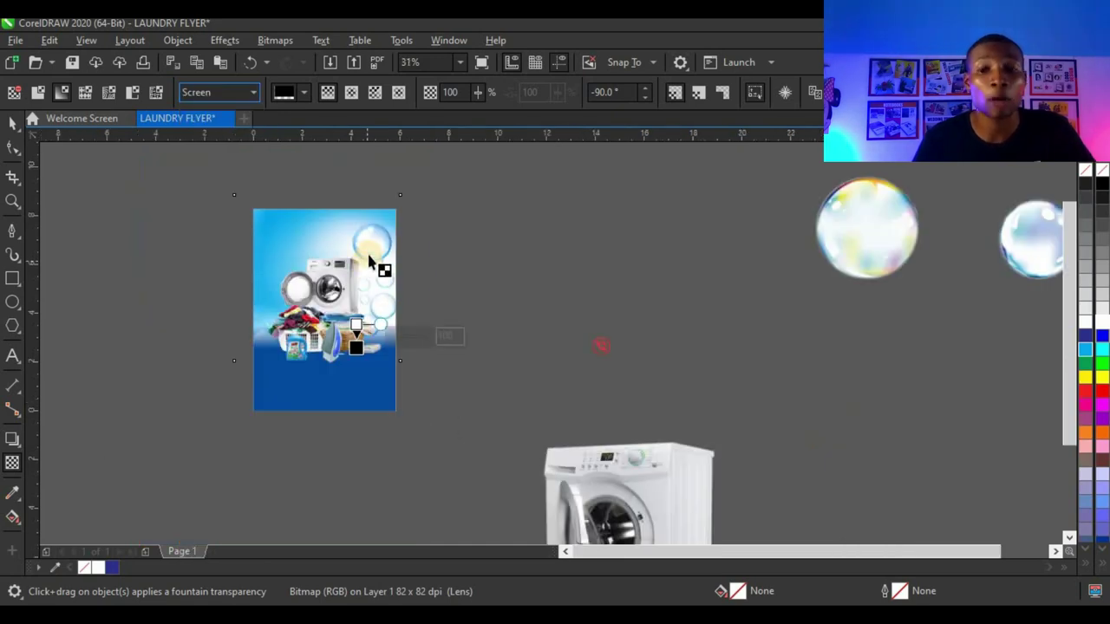
{"action": "key", "text": "space"}
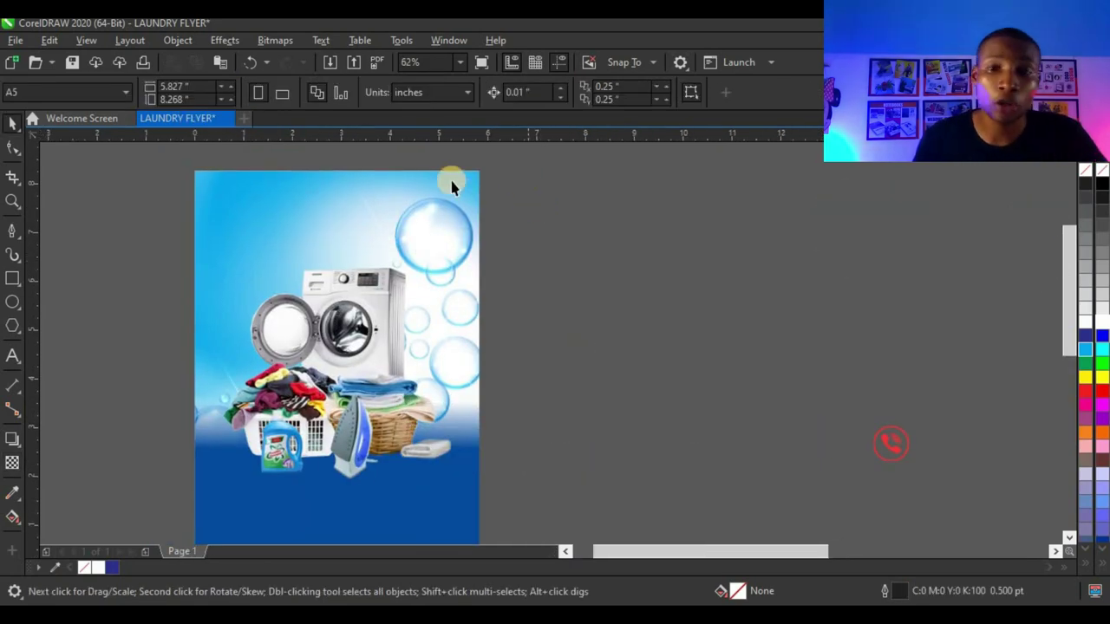
Enter and finish the flyer frame's PowerClip, then select the photo inside it
{"action": "left_click", "coordinate": [416, 196]}
{"action": "double_click", "coordinate": [417, 198]}
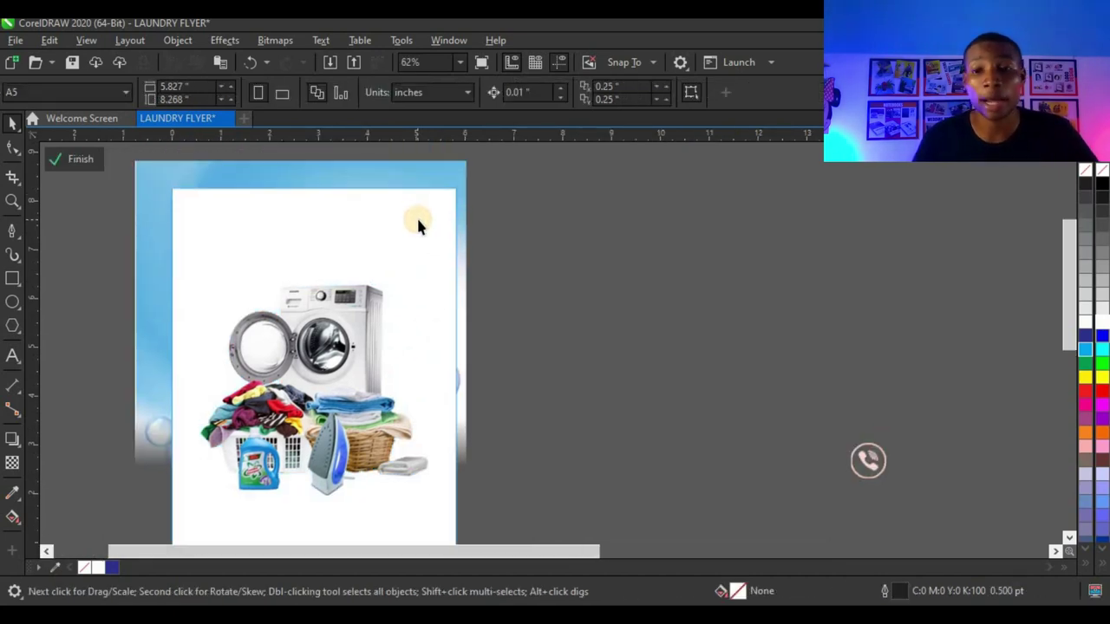
{"action": "left_click", "coordinate": [595, 233]}
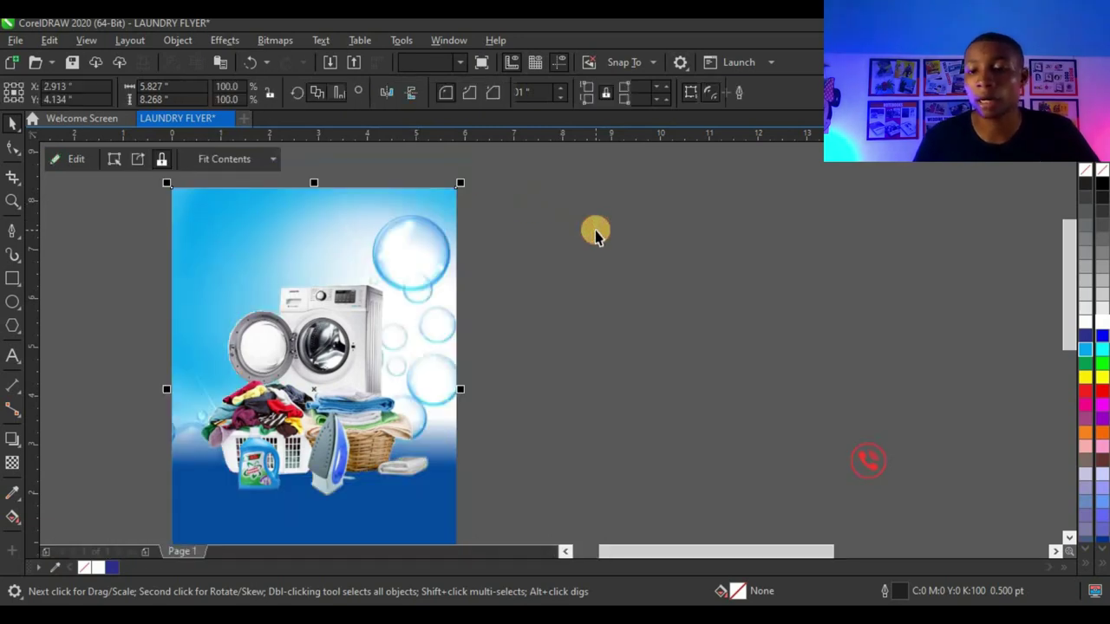
{"action": "scroll", "coordinate": [434, 343], "scroll_direction": "down", "scroll_amount": 2}
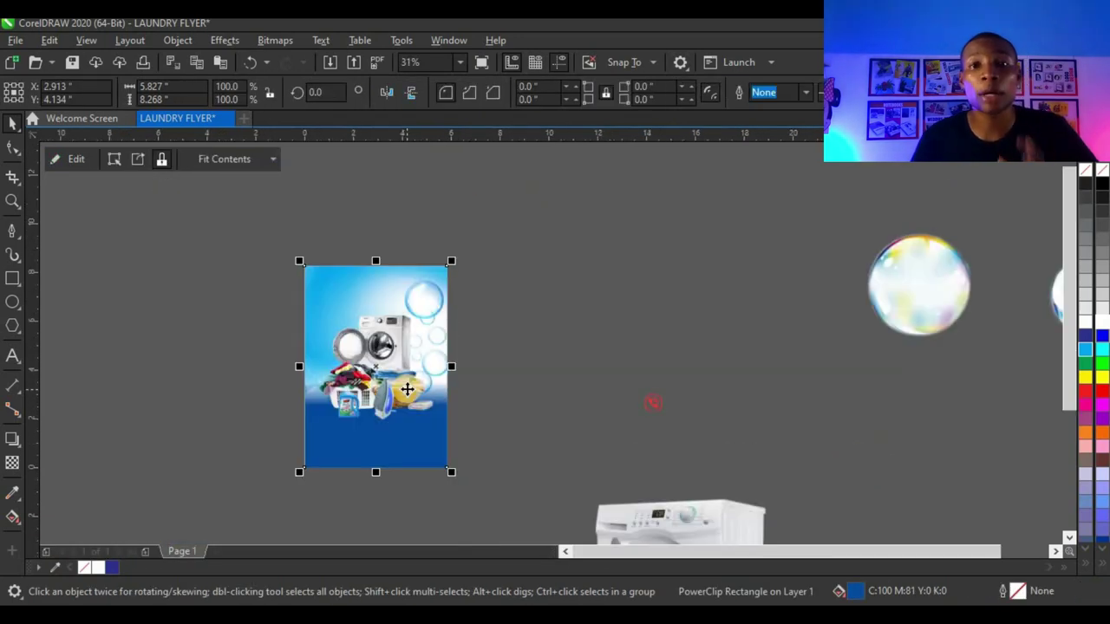
{"action": "scroll", "coordinate": [409, 272], "scroll_direction": "up", "scroll_amount": 2}
{"action": "left_click", "coordinate": [417, 277]}
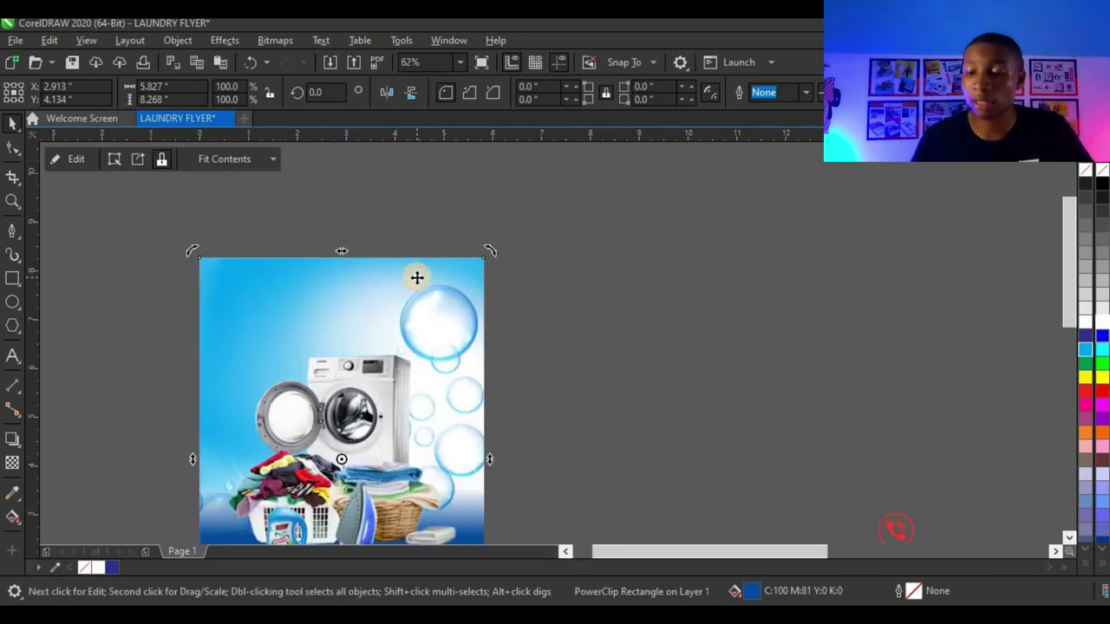
{"action": "left_click", "coordinate": [416, 277]}
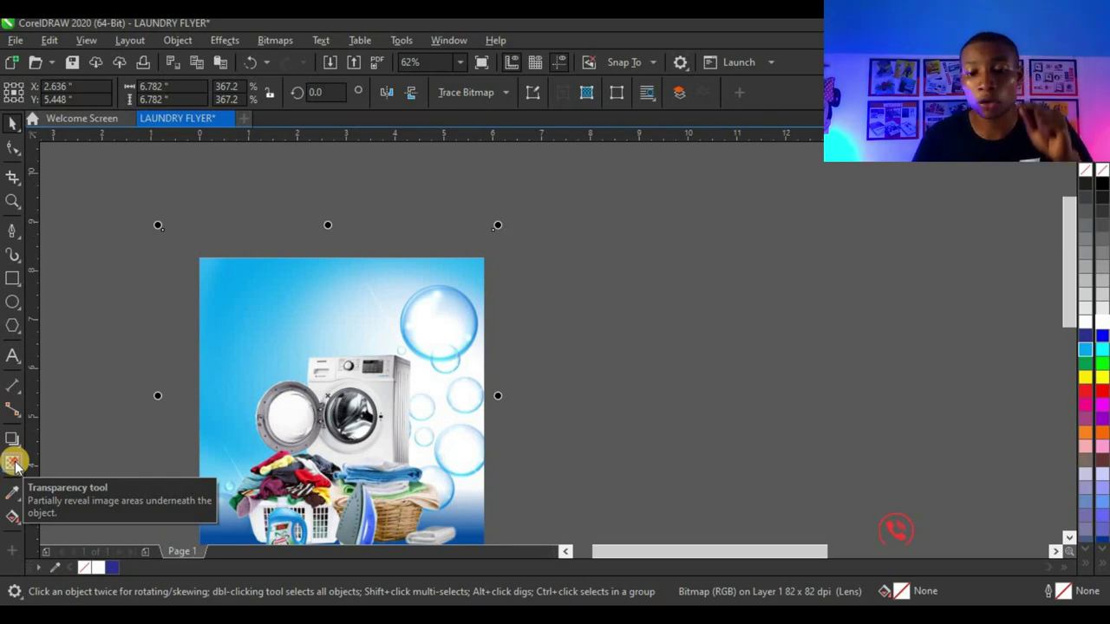
Reset the photo's transparency merge mode to Normal
{"action": "left_click", "coordinate": [14, 464]}
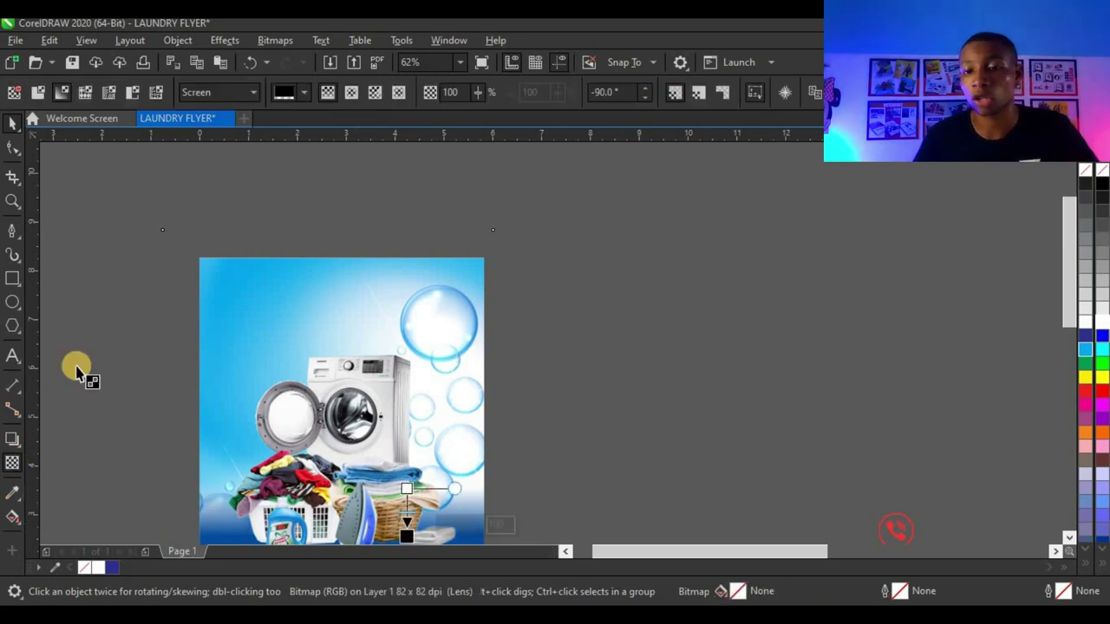
{"action": "left_click", "coordinate": [198, 92]}
{"action": "left_click", "coordinate": [192, 119]}
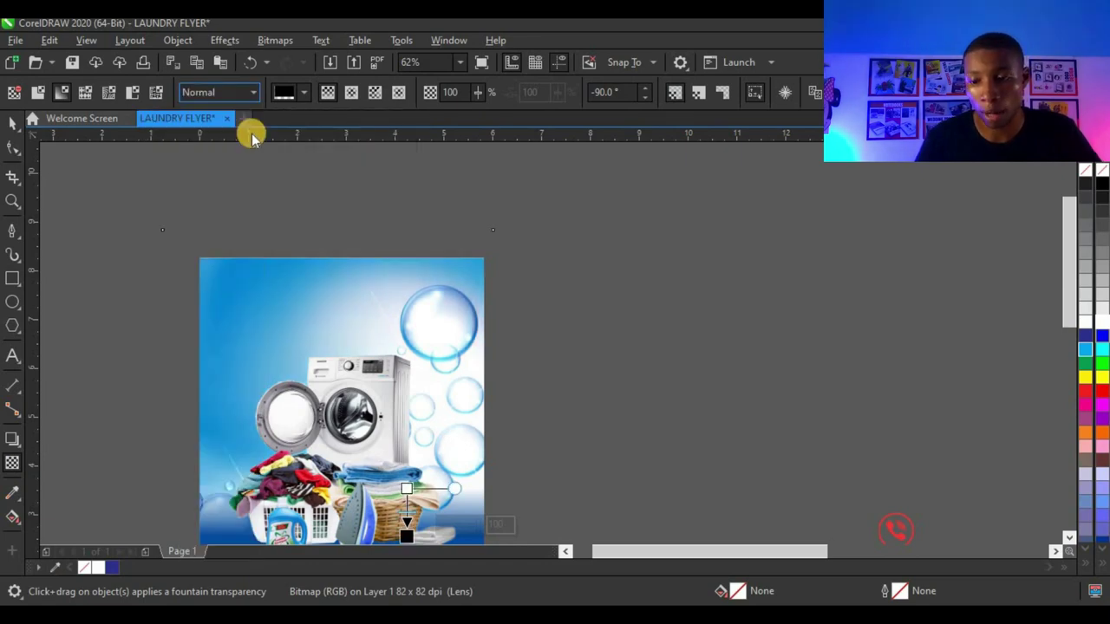
{"action": "left_click", "coordinate": [13, 123]}
Inside the PowerClip, convert the photo to a 300 dpi CMYK Color (32-bit) bitmap
{"action": "left_click", "coordinate": [664, 217]}
{"action": "double_click", "coordinate": [368, 298]}
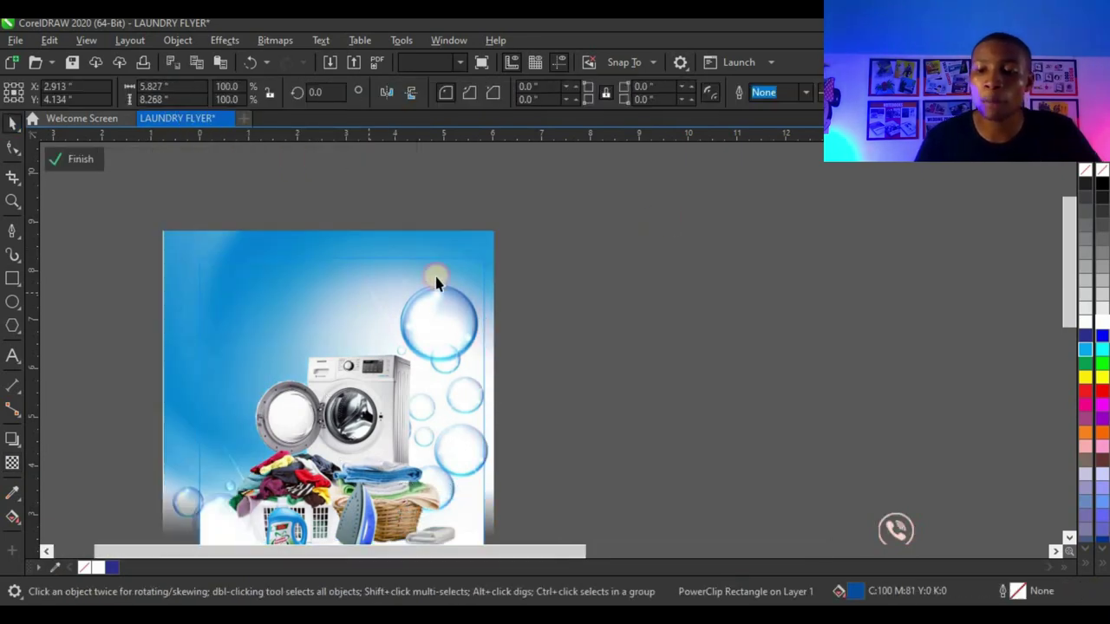
{"action": "left_click", "coordinate": [468, 241]}
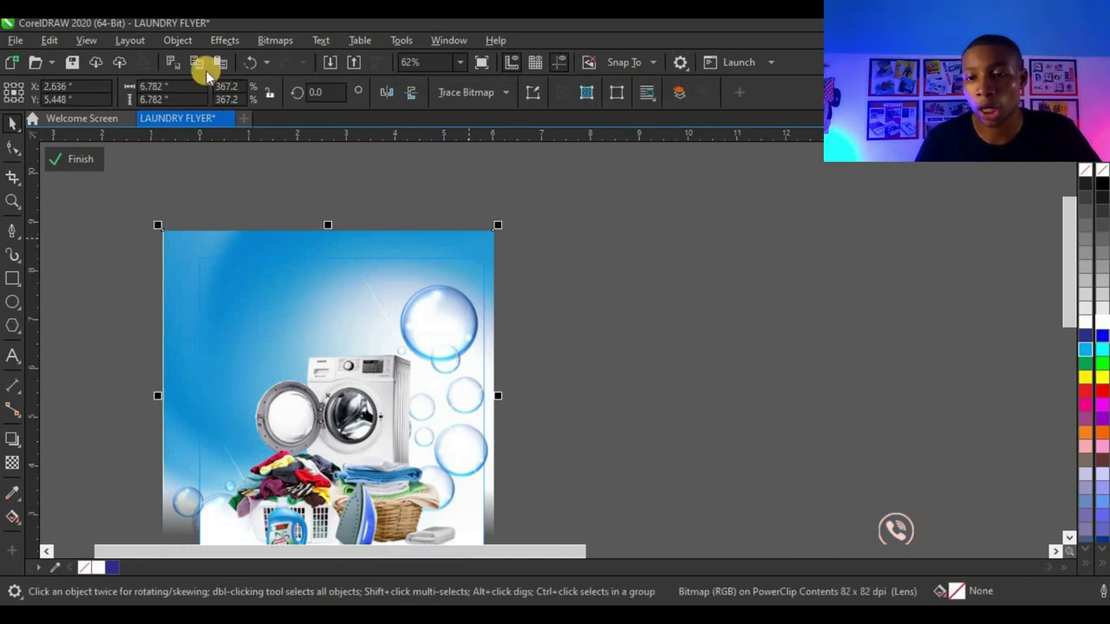
{"action": "left_click", "coordinate": [276, 40]}
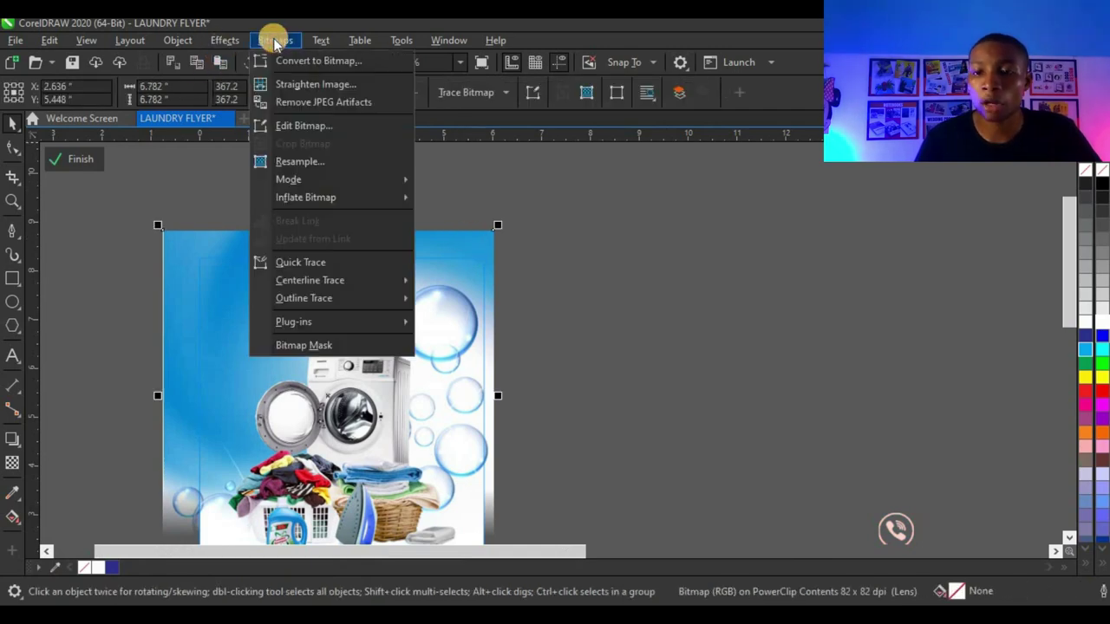
{"action": "left_click", "coordinate": [318, 62]}
{"action": "left_click", "coordinate": [575, 268]}
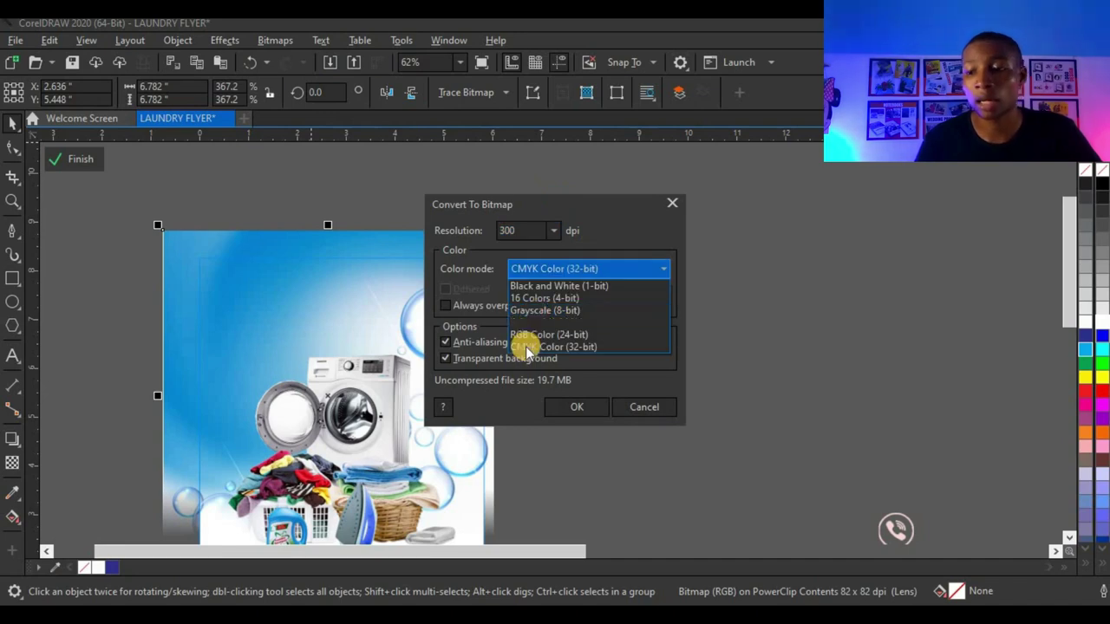
{"action": "left_click", "coordinate": [533, 347]}
{"action": "left_click", "coordinate": [579, 406]}
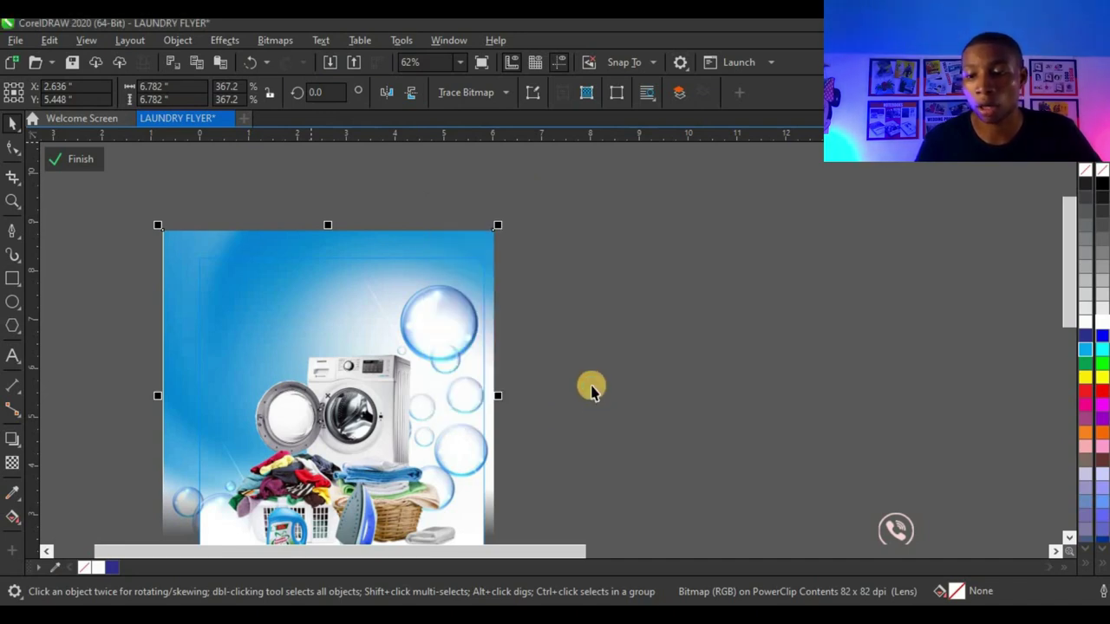
{"action": "scroll", "coordinate": [471, 317], "scroll_direction": "down", "scroll_amount": 2}
{"action": "scroll", "coordinate": [471, 317], "scroll_direction": "up", "scroll_amount": 2}
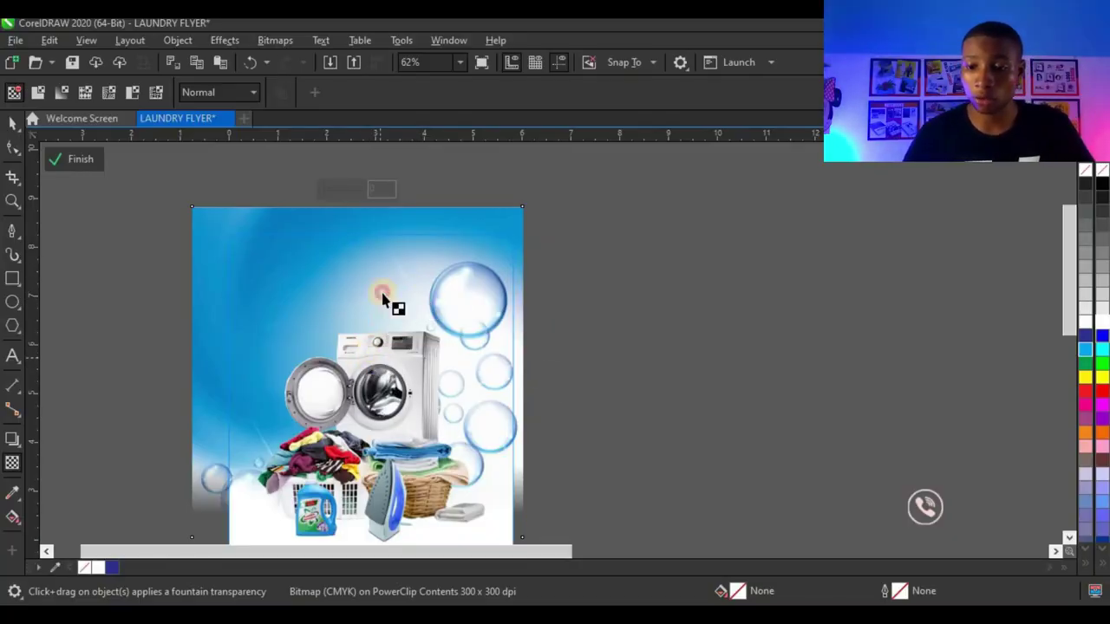
Give the converted bitmap an upward fountain transparency in Screen merge mode
{"action": "left_click_drag", "start_coordinate": [382, 298], "coordinate": [379, 248]}
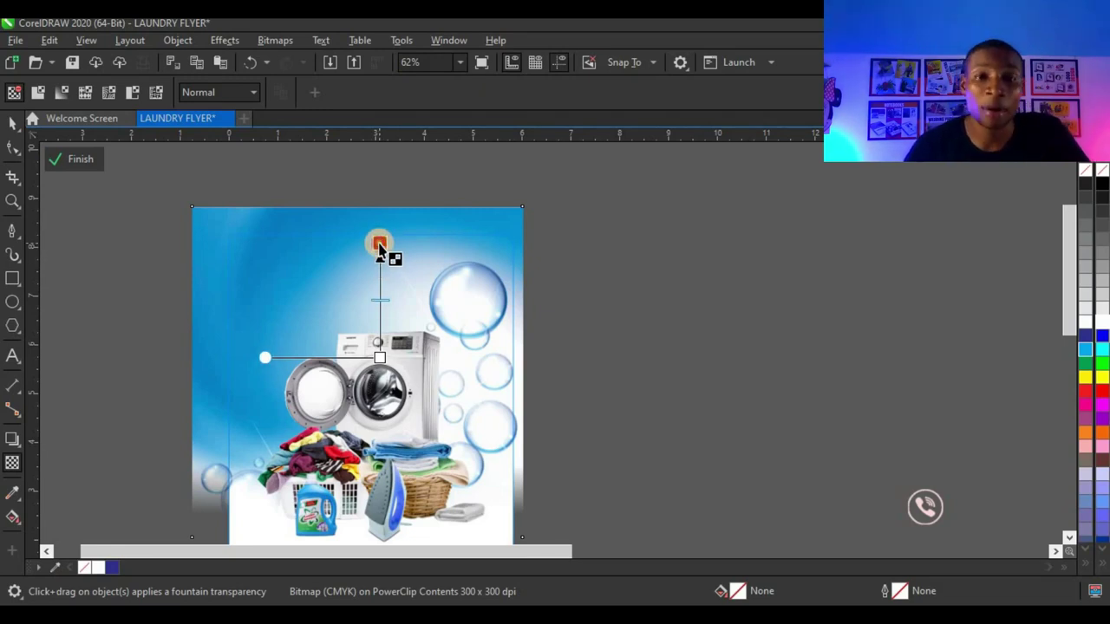
{"action": "left_click_drag", "start_coordinate": [379, 247], "coordinate": [384, 235]}
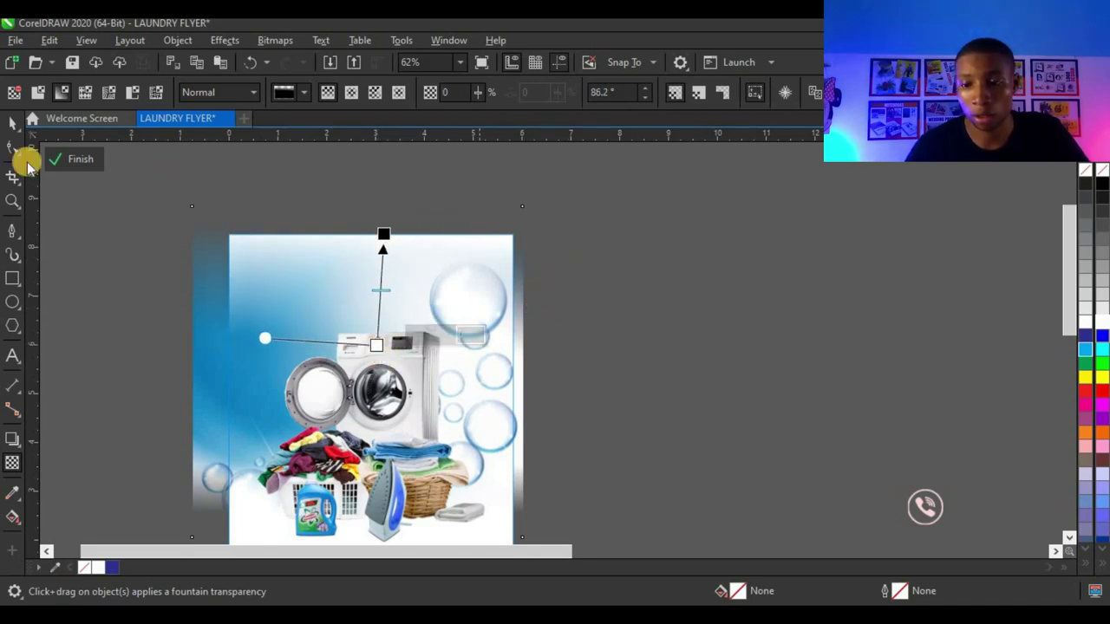
{"action": "left_click", "coordinate": [222, 97]}
{"action": "left_click", "coordinate": [210, 405]}
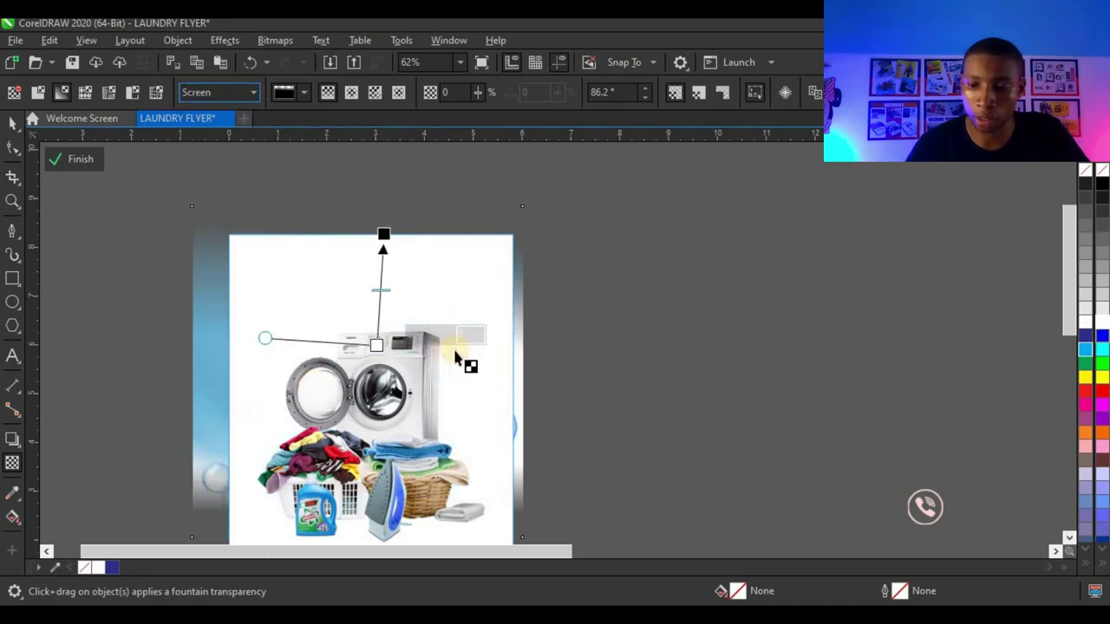
{"action": "left_click", "coordinate": [7, 124]}
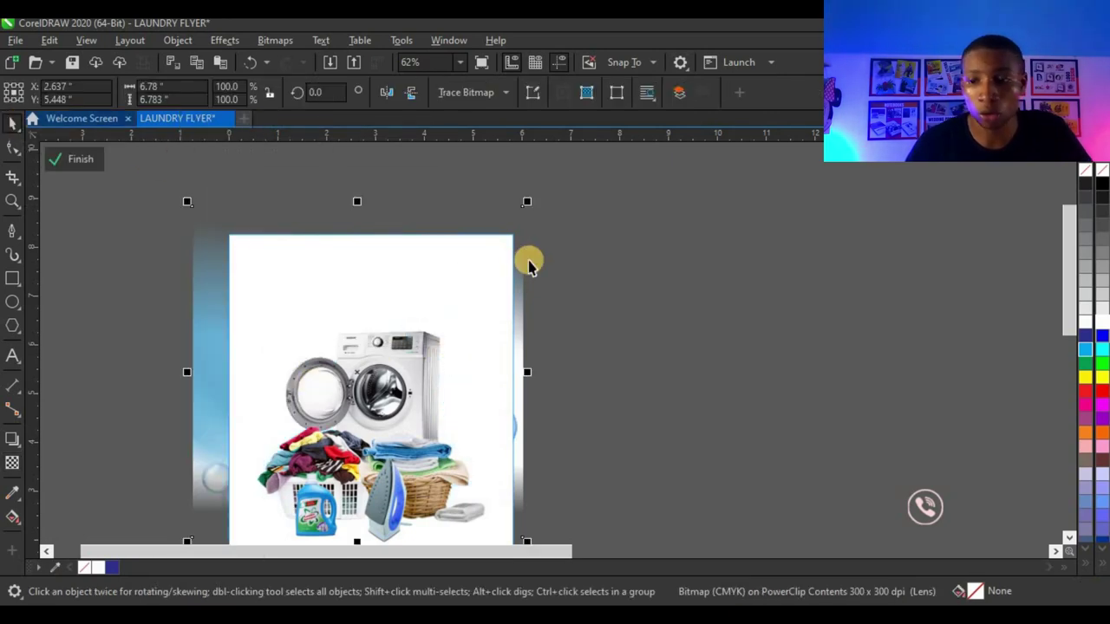
{"action": "left_click", "coordinate": [661, 266]}
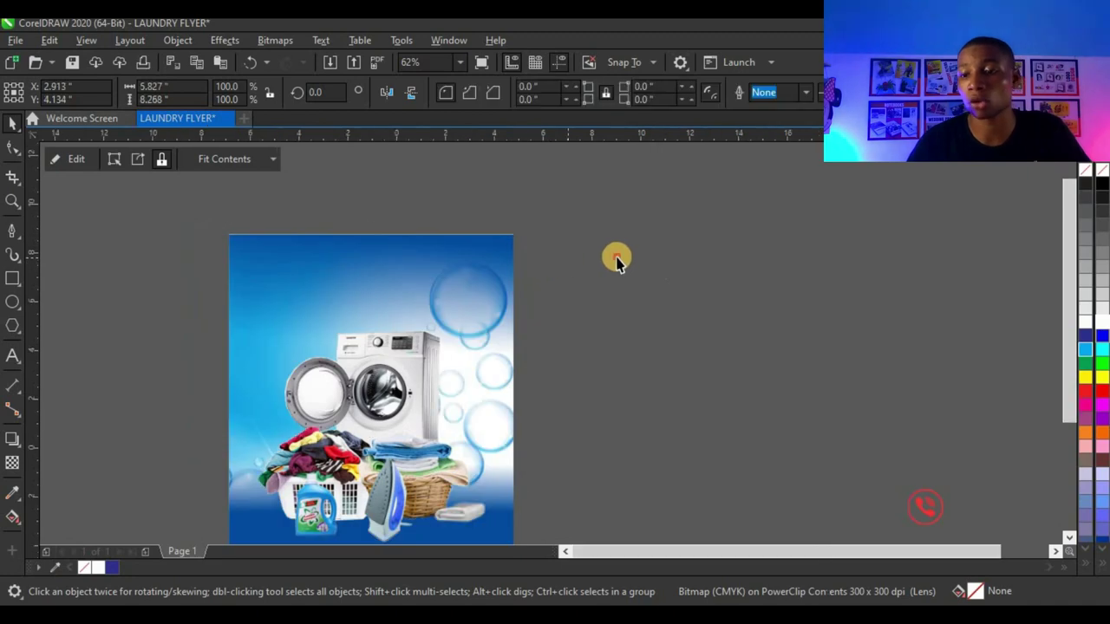
Finish PowerClip editing and give the flyer background a blue-to-white fountain fill
{"action": "left_click", "coordinate": [590, 273], "text": "ctrl"}
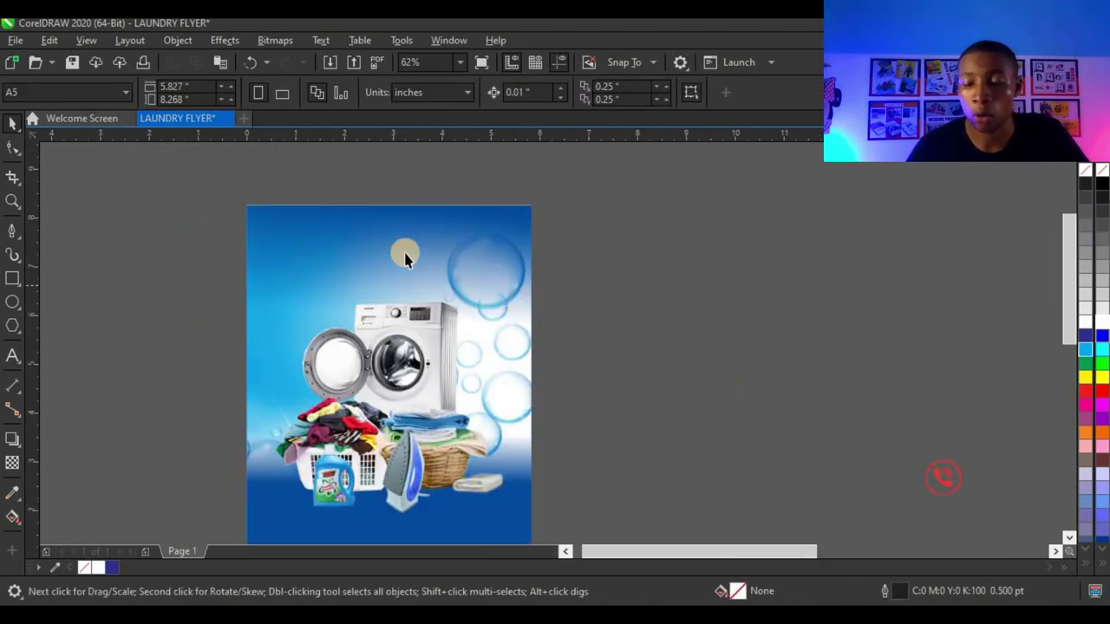
{"action": "scroll", "coordinate": [405, 258], "scroll_direction": "down", "scroll_amount": 2}
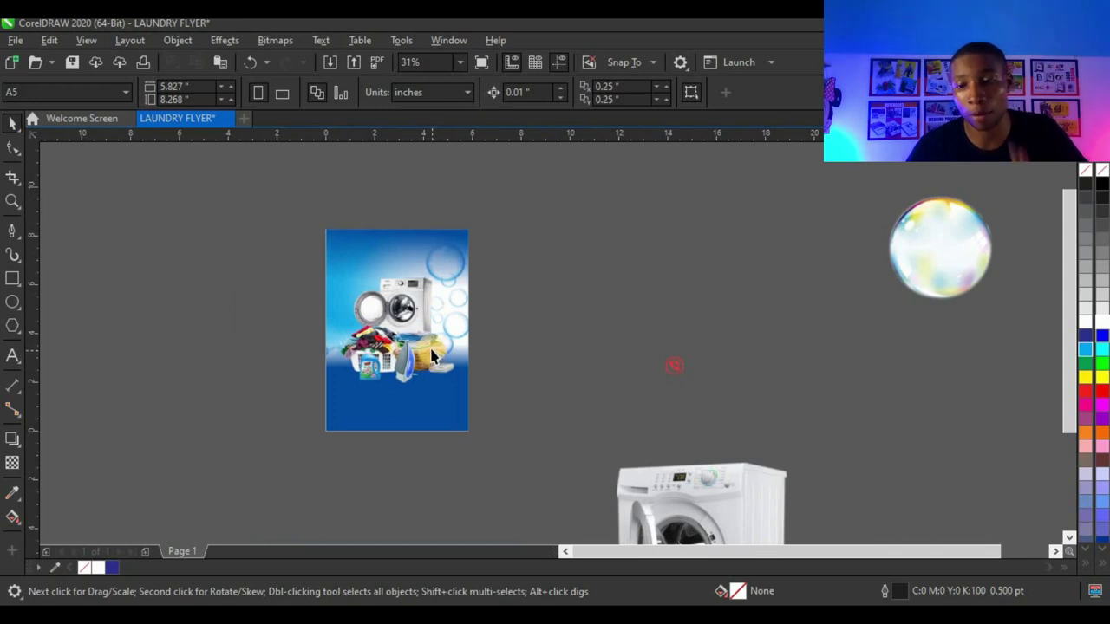
{"action": "left_click", "coordinate": [12, 518]}
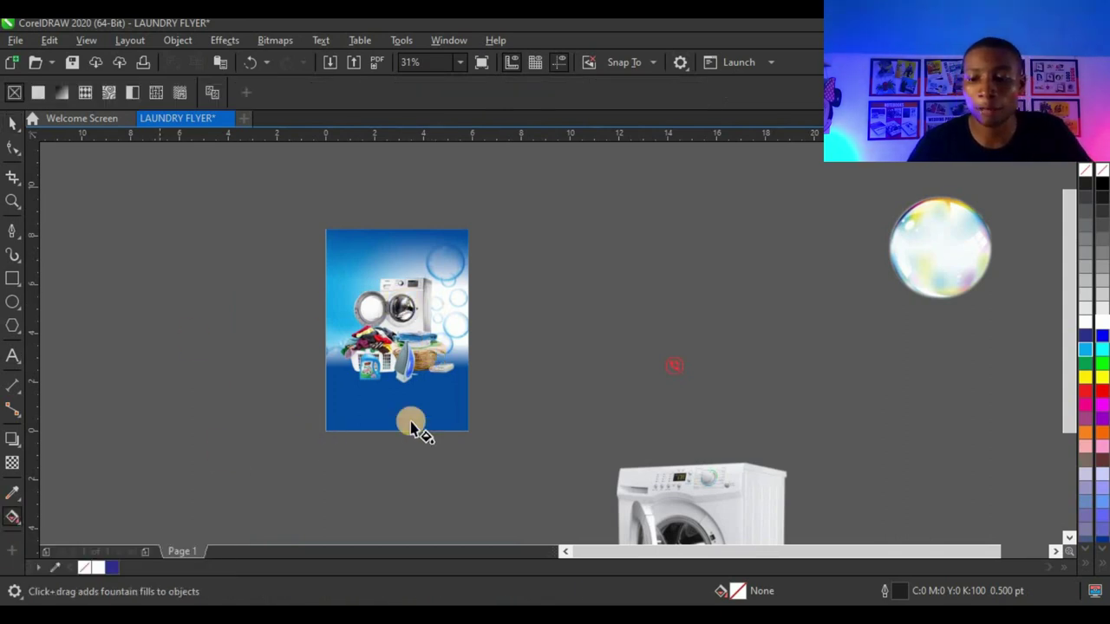
{"action": "scroll", "coordinate": [417, 294], "scroll_direction": "up", "scroll_amount": 2}
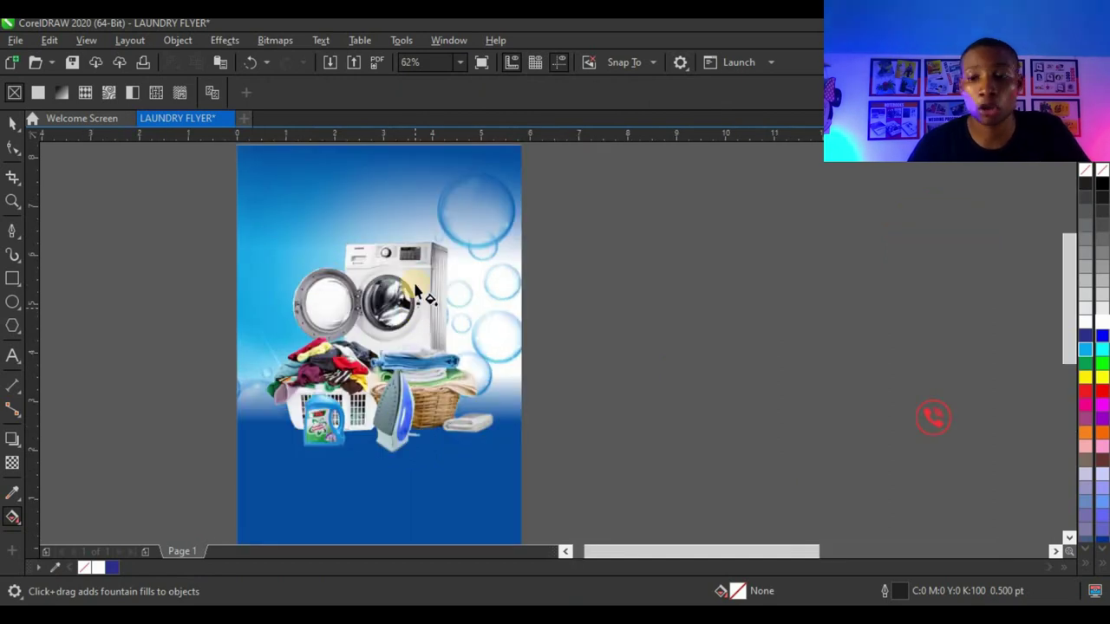
{"action": "left_click", "coordinate": [416, 371]}
{"action": "left_click_drag", "start_coordinate": [422, 459], "coordinate": [421, 394]}
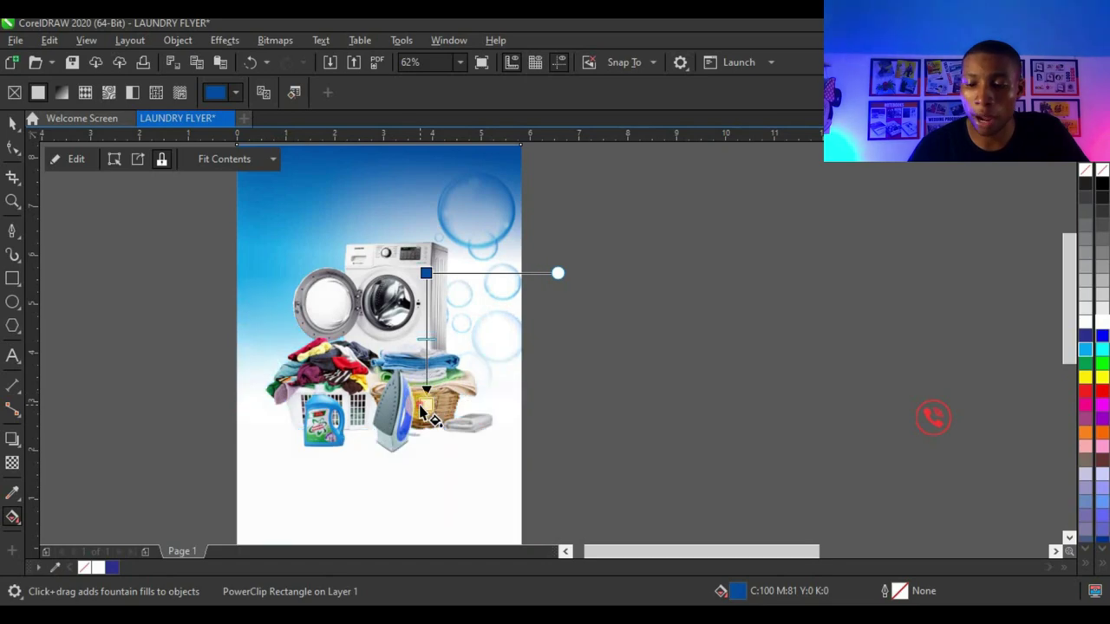
{"action": "scroll", "coordinate": [410, 381], "scroll_direction": "down", "scroll_amount": 2}
{"action": "scroll", "coordinate": [409, 382], "scroll_direction": "up", "scroll_amount": 4}
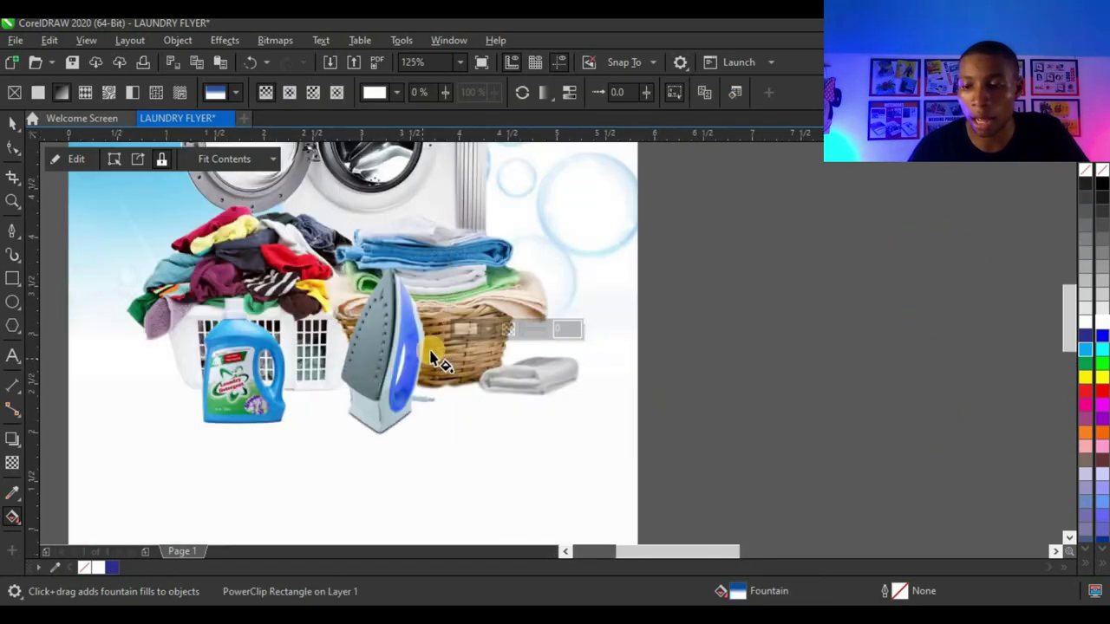
{"action": "scroll", "coordinate": [316, 406], "scroll_direction": "down", "scroll_amount": 4}
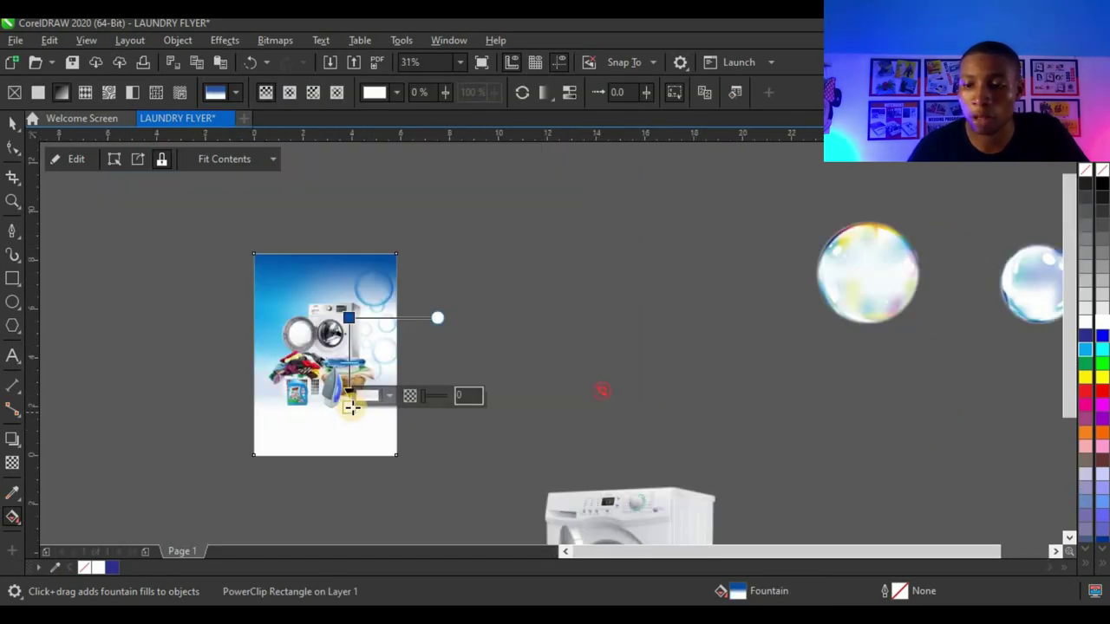
{"action": "scroll", "coordinate": [347, 399], "scroll_direction": "up", "scroll_amount": 2}
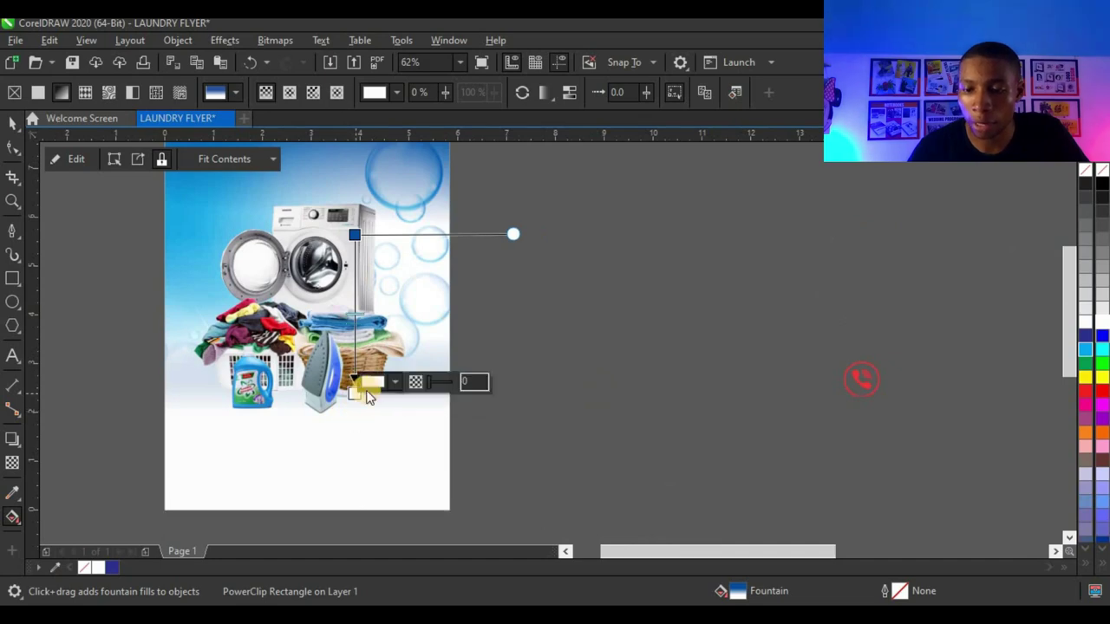
{"action": "scroll", "coordinate": [355, 394], "scroll_direction": "down", "scroll_amount": 1}
{"action": "scroll", "coordinate": [262, 293], "scroll_direction": "up", "scroll_amount": 1}
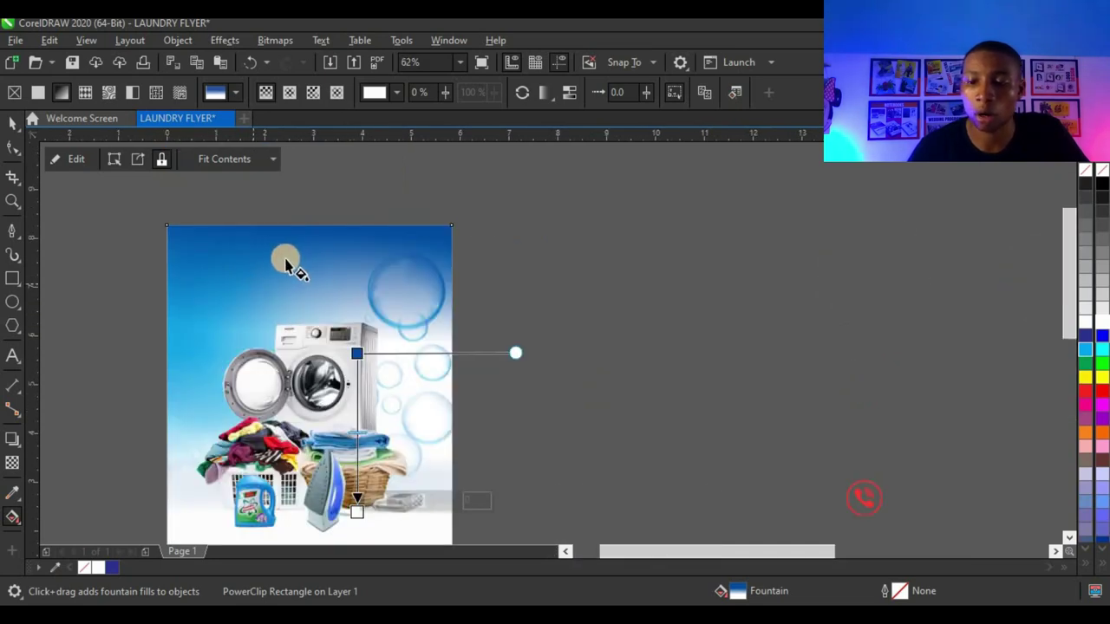
{"action": "scroll", "coordinate": [357, 268], "scroll_direction": "down", "scroll_amount": 1}
{"action": "scroll", "coordinate": [357, 269], "scroll_direction": "up", "scroll_amount": 1}
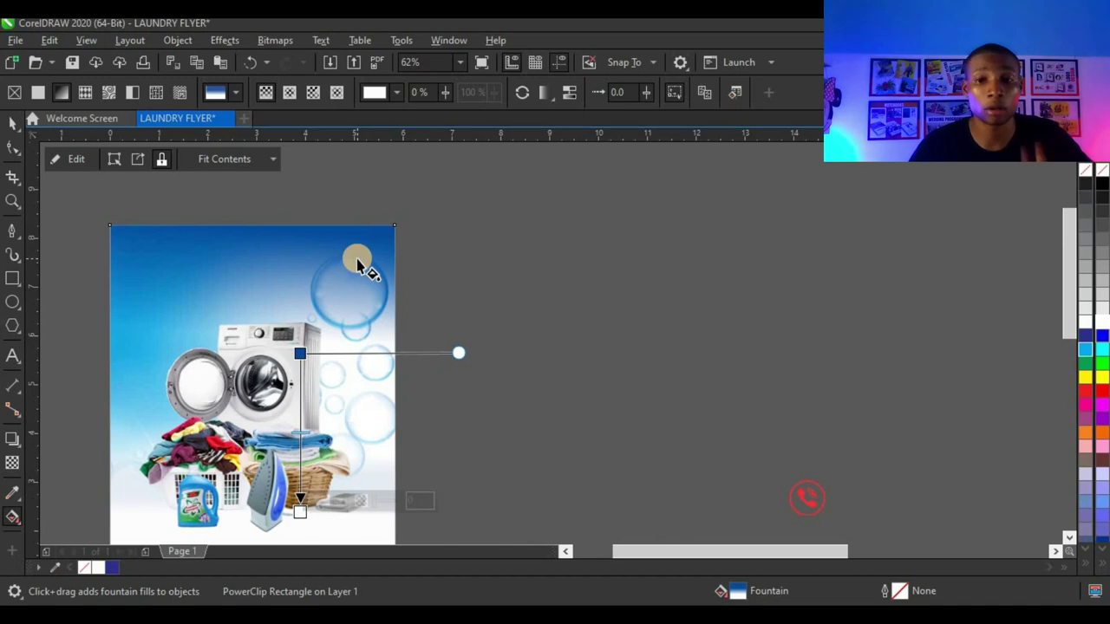
Return to the Pick tool and deselect the flyer background
{"action": "left_click", "coordinate": [10, 124]}
{"action": "left_click", "coordinate": [478, 268]}
{"action": "scroll", "coordinate": [439, 265], "scroll_direction": "down", "scroll_amount": 1}
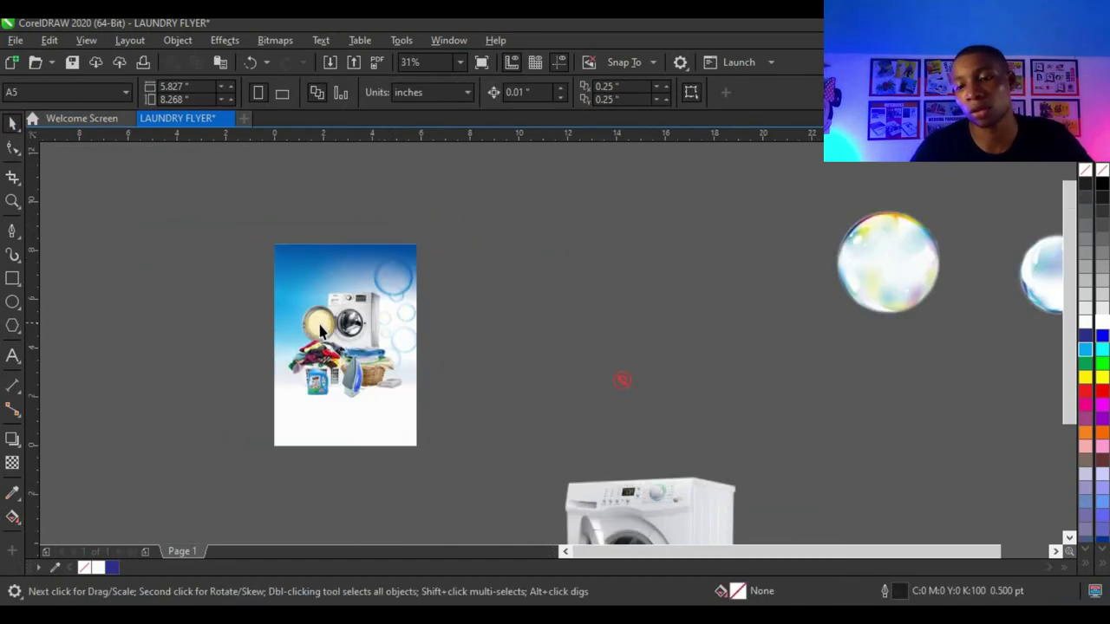
Drag the washing machine image onto the flyer and PowerClip it inside the frame
{"action": "scroll", "coordinate": [375, 320], "scroll_direction": "up", "scroll_amount": 1}
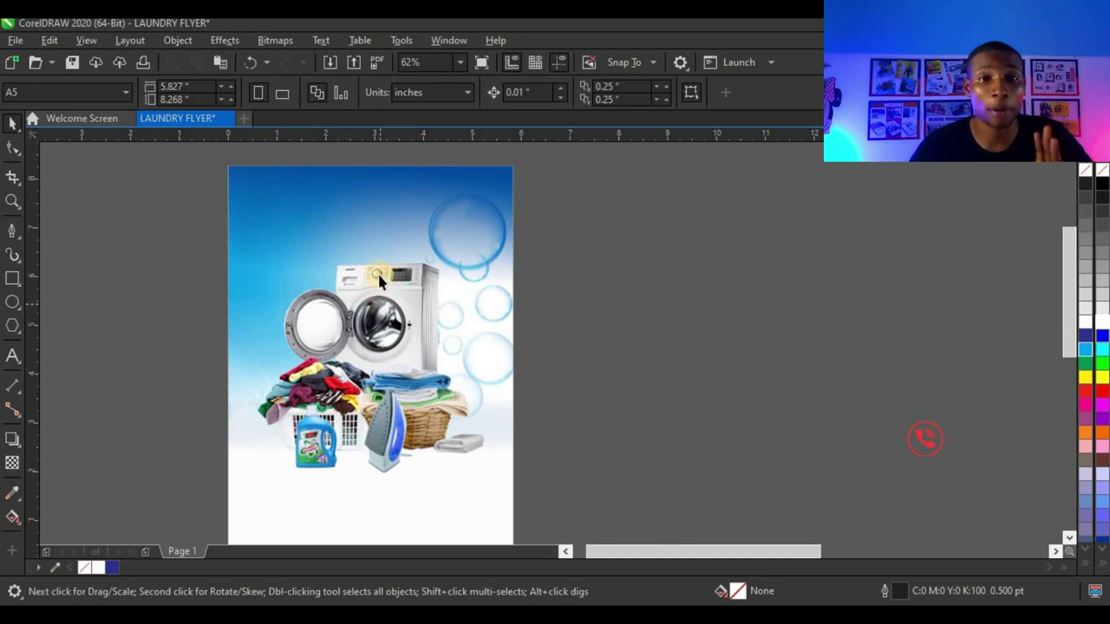
{"action": "scroll", "coordinate": [379, 279], "scroll_direction": "down", "scroll_amount": 1}
{"action": "scroll", "coordinate": [698, 297], "scroll_direction": "down", "scroll_amount": 1}
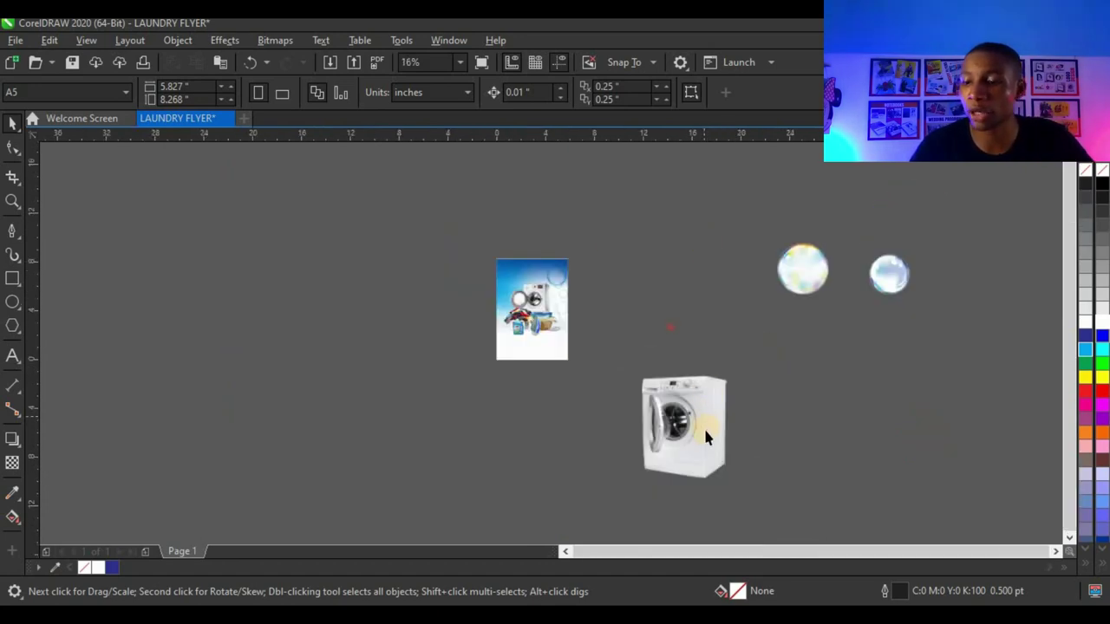
{"action": "left_click_drag", "start_coordinate": [701, 418], "coordinate": [420, 279]}
{"action": "scroll", "coordinate": [471, 262], "scroll_direction": "up", "scroll_amount": 2}
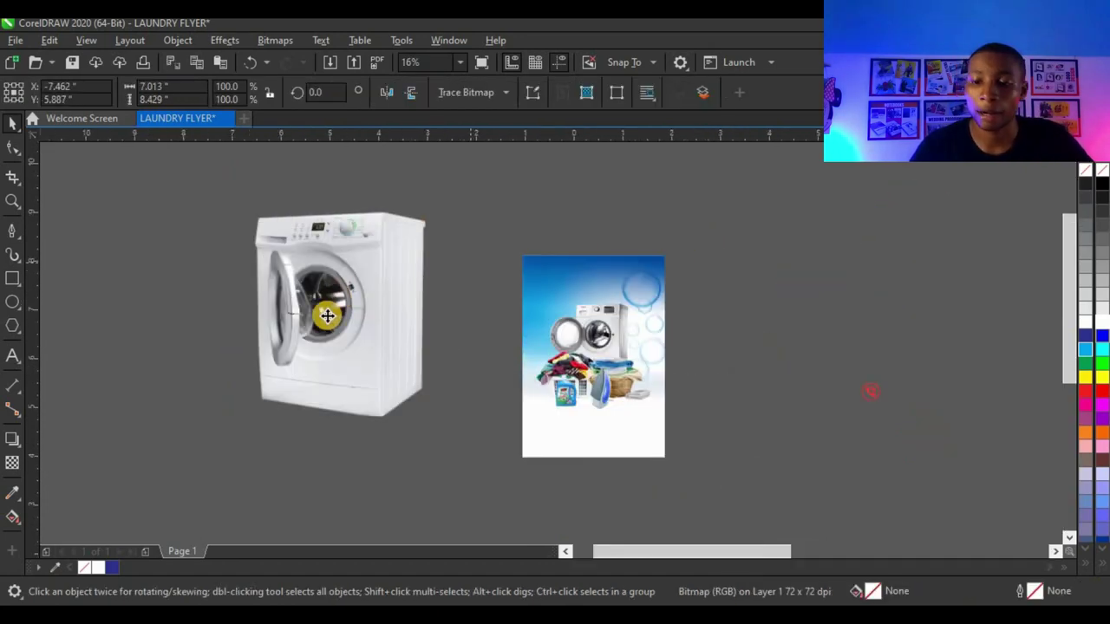
{"action": "scroll", "coordinate": [431, 310], "scroll_direction": "down", "scroll_amount": 1}
{"action": "left_click_drag", "start_coordinate": [537, 399], "coordinate": [548, 301]}
{"action": "left_click", "coordinate": [632, 355]}
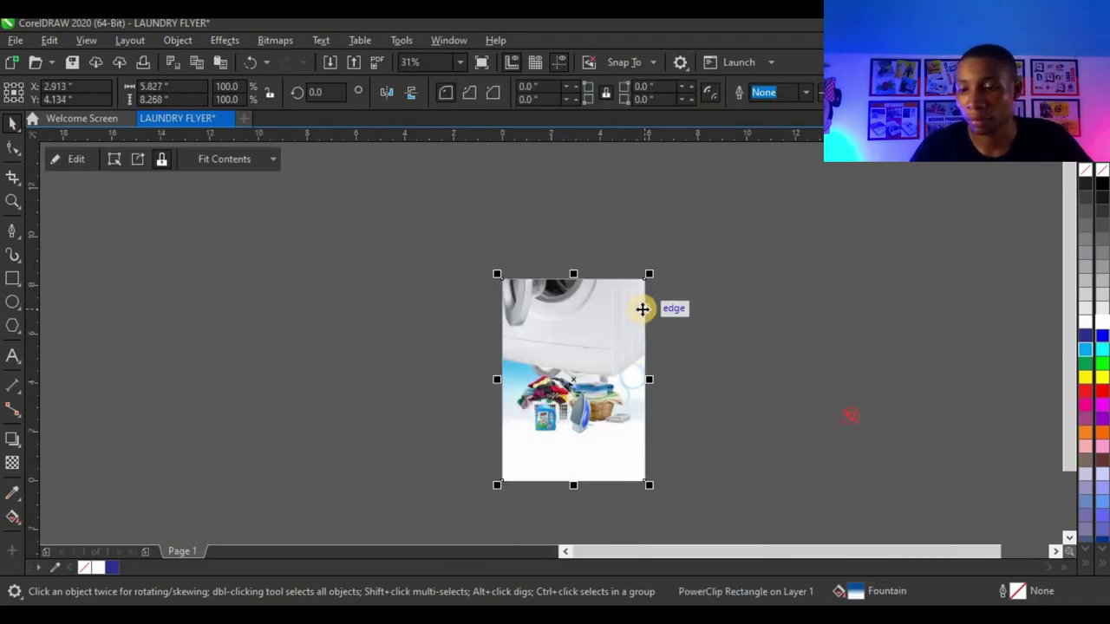
Move the washing machine down inside the frame, mirror it horizontally and shift it left
{"action": "left_click", "coordinate": [584, 308], "text": "ctrl"}
{"action": "mouse_move", "coordinate": [585, 308]}
{"action": "left_mouse_down"}
{"action": "mouse_move", "coordinate": [602, 354]}
{"action": "mouse_move", "coordinate": [630, 344]}
{"action": "left_mouse_up"}
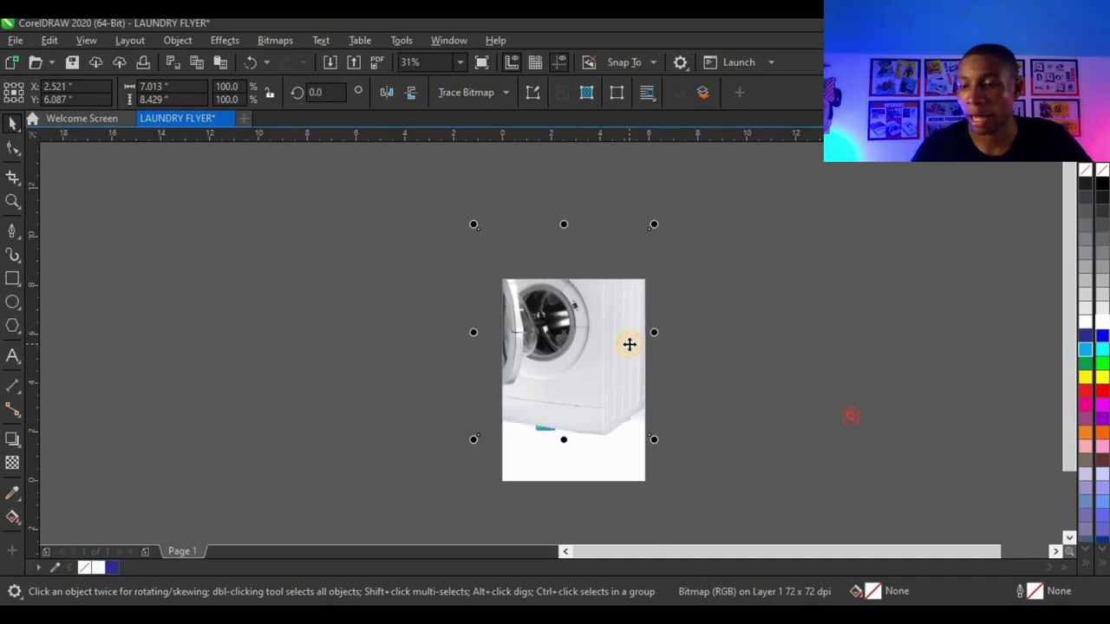
{"action": "left_click", "coordinate": [390, 98]}
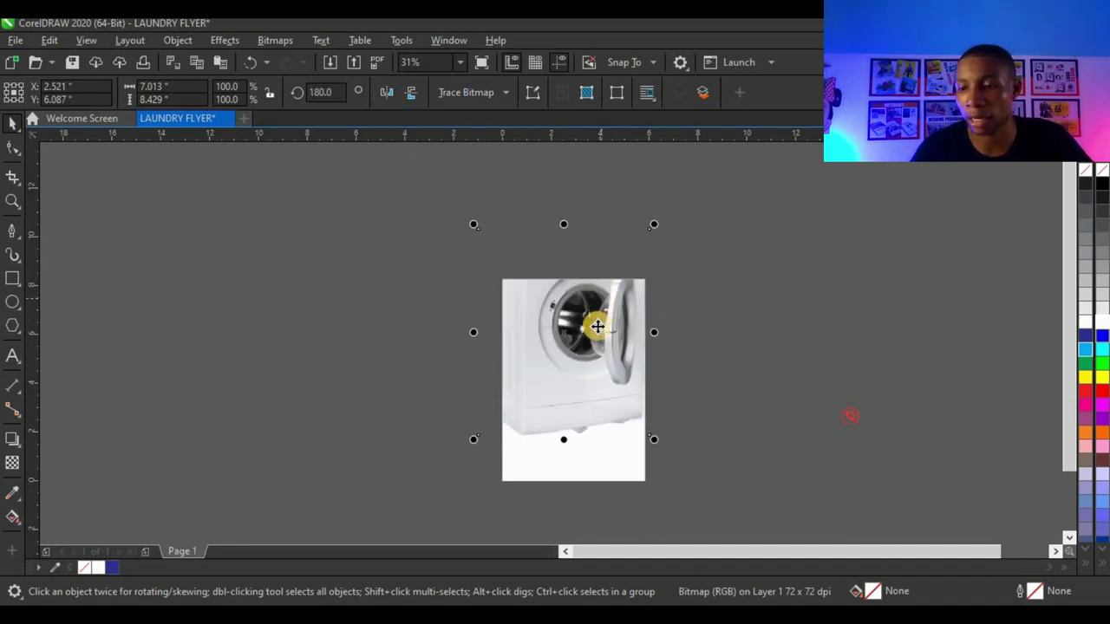
{"action": "left_click_drag", "start_coordinate": [597, 326], "coordinate": [581, 330]}
{"action": "left_click", "coordinate": [12, 463]}
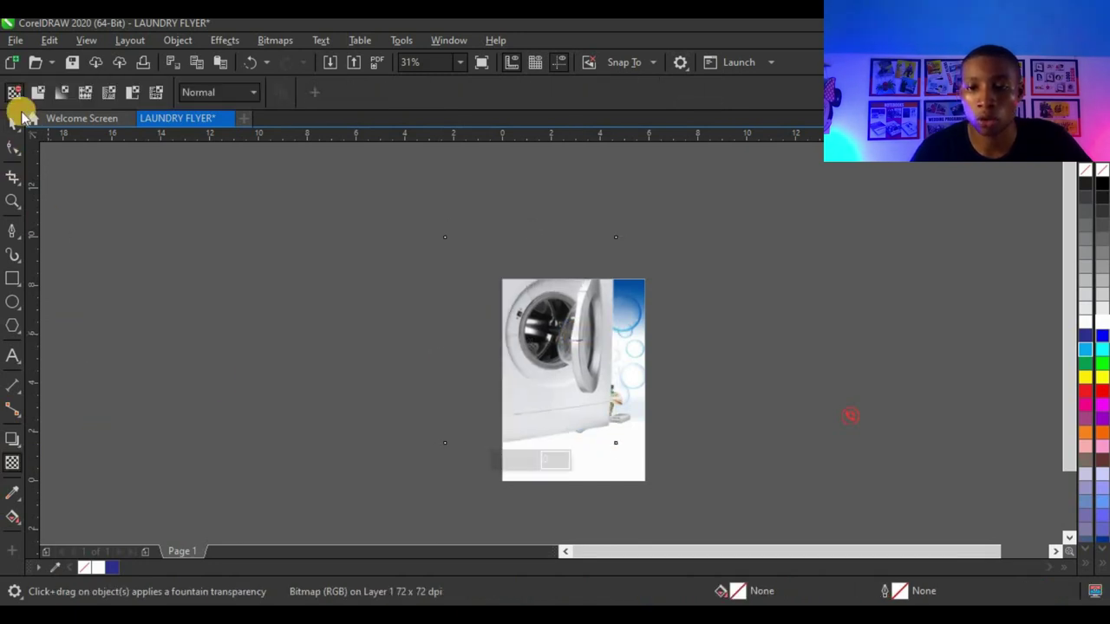
Apply a linear fountain transparency to the washing machine and adjust its fade handles
{"action": "left_click", "coordinate": [58, 97]}
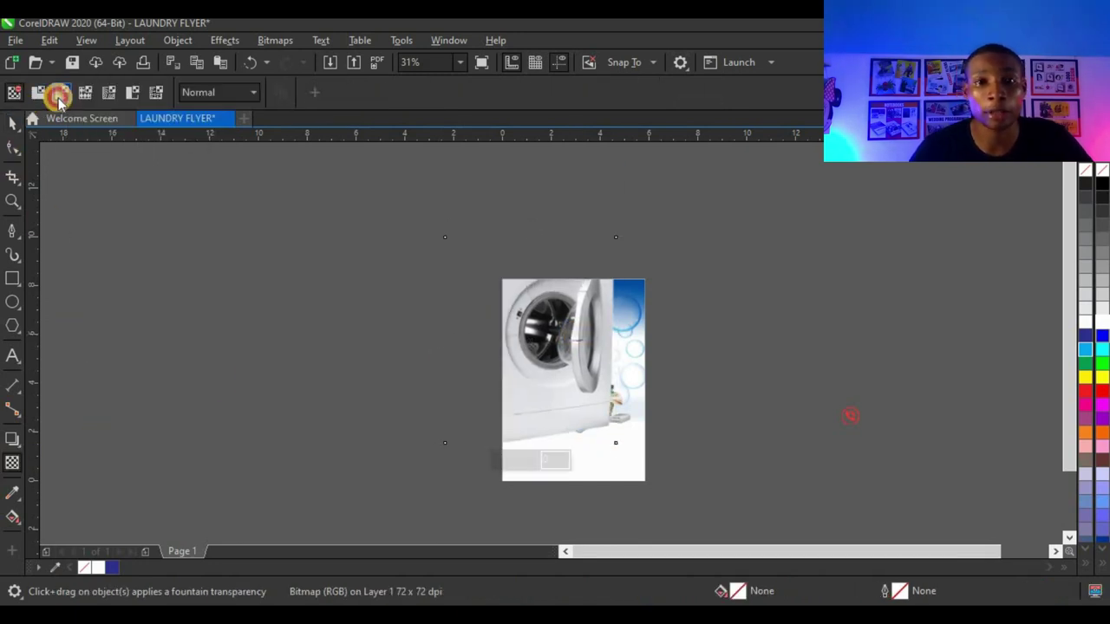
{"action": "scroll", "coordinate": [616, 340], "scroll_direction": "up", "scroll_amount": 2}
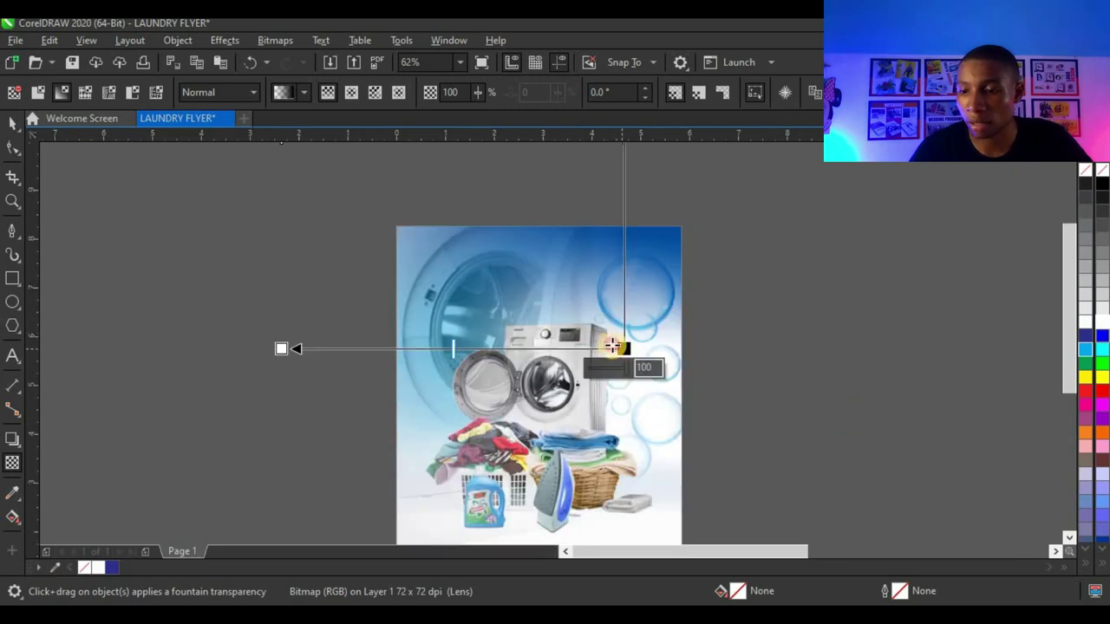
{"action": "left_click_drag", "start_coordinate": [613, 346], "coordinate": [573, 332]}
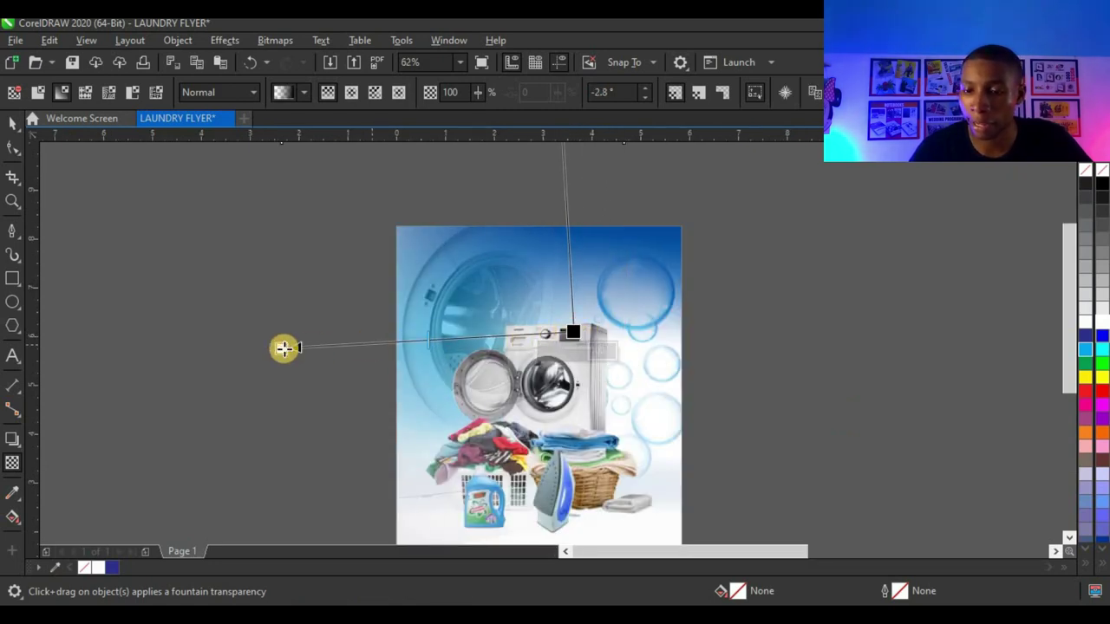
{"action": "left_click_drag", "start_coordinate": [284, 347], "coordinate": [292, 331]}
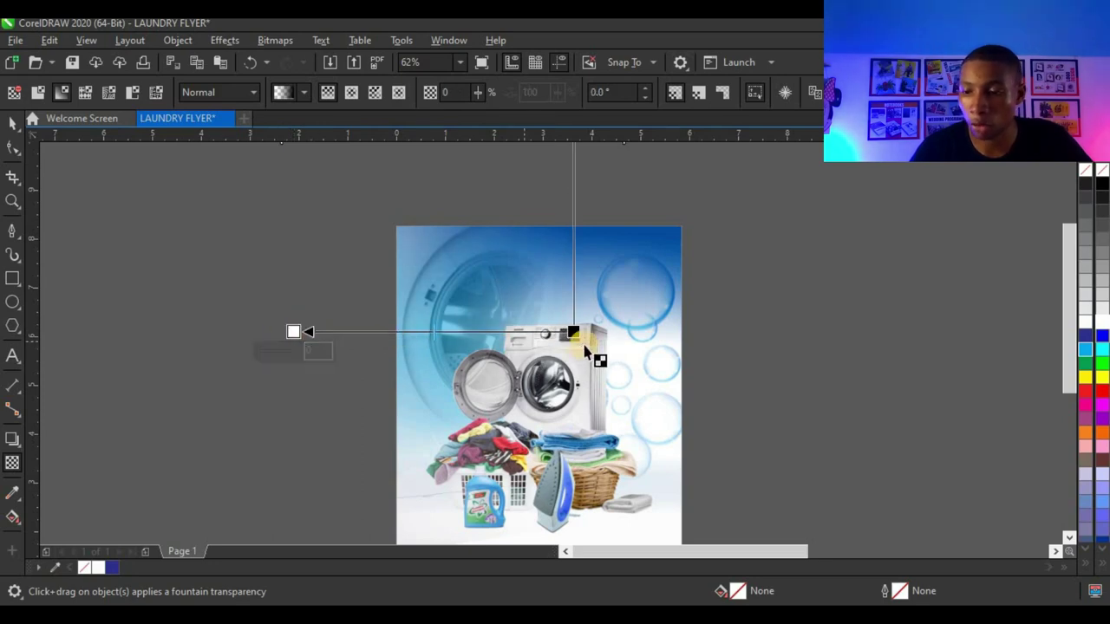
{"action": "left_click_drag", "start_coordinate": [572, 333], "coordinate": [555, 329]}
{"action": "left_click", "coordinate": [10, 124]}
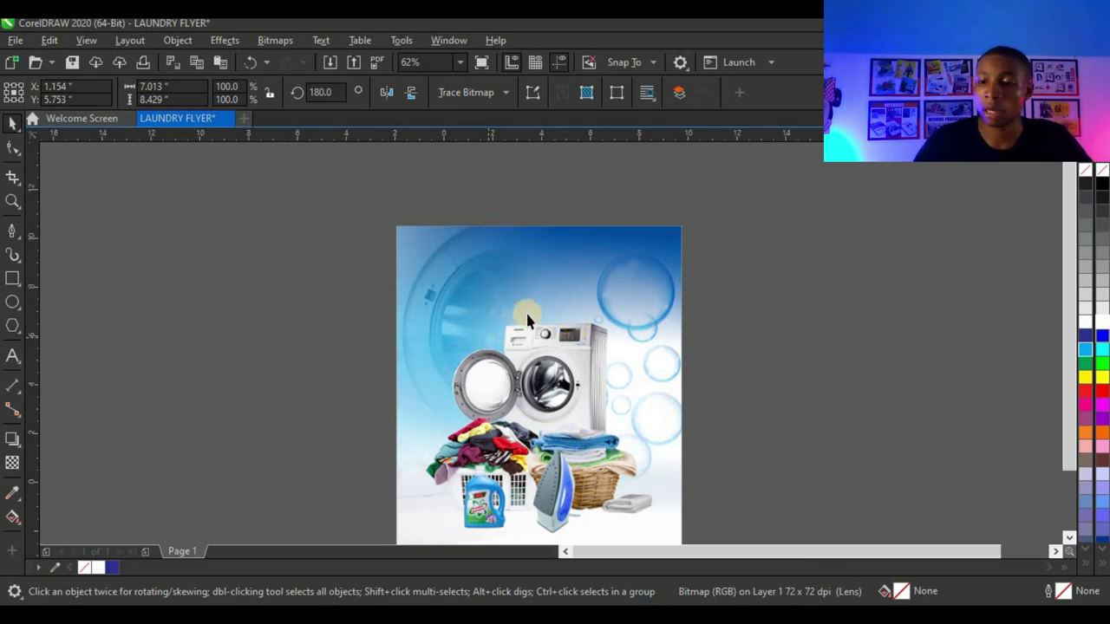
Redraw the transparency fade across the washing machine and fine-tune its end points
{"action": "scroll", "coordinate": [560, 317], "scroll_direction": "down", "scroll_amount": 2}
{"action": "scroll", "coordinate": [562, 315], "scroll_direction": "up", "scroll_amount": 2}
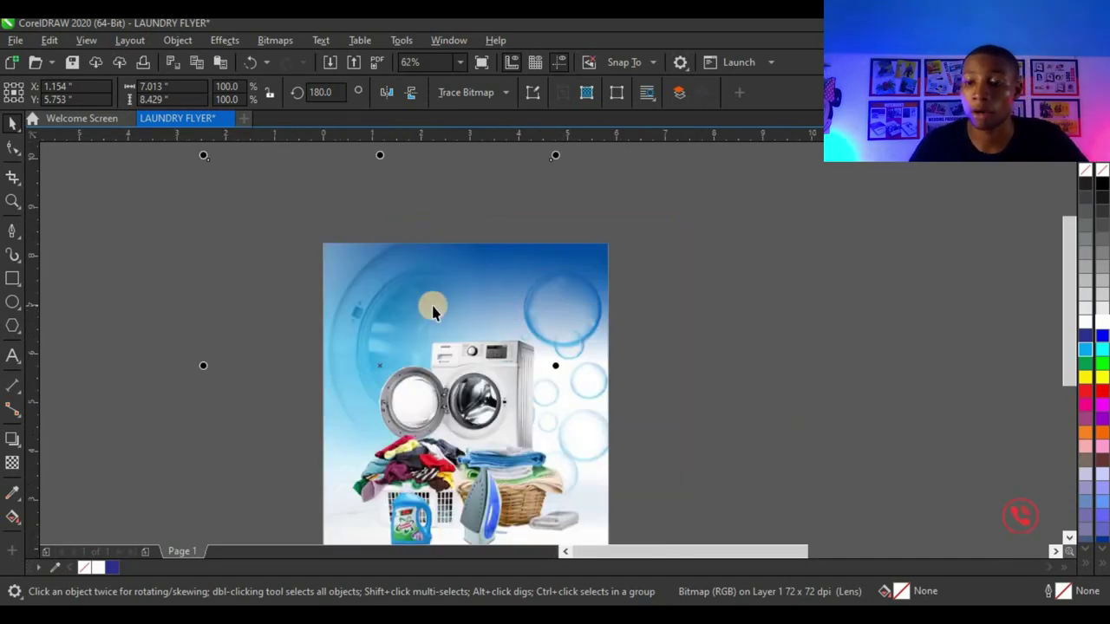
{"action": "left_click_drag", "start_coordinate": [482, 347], "coordinate": [235, 359]}
{"action": "left_click", "coordinate": [488, 343]}
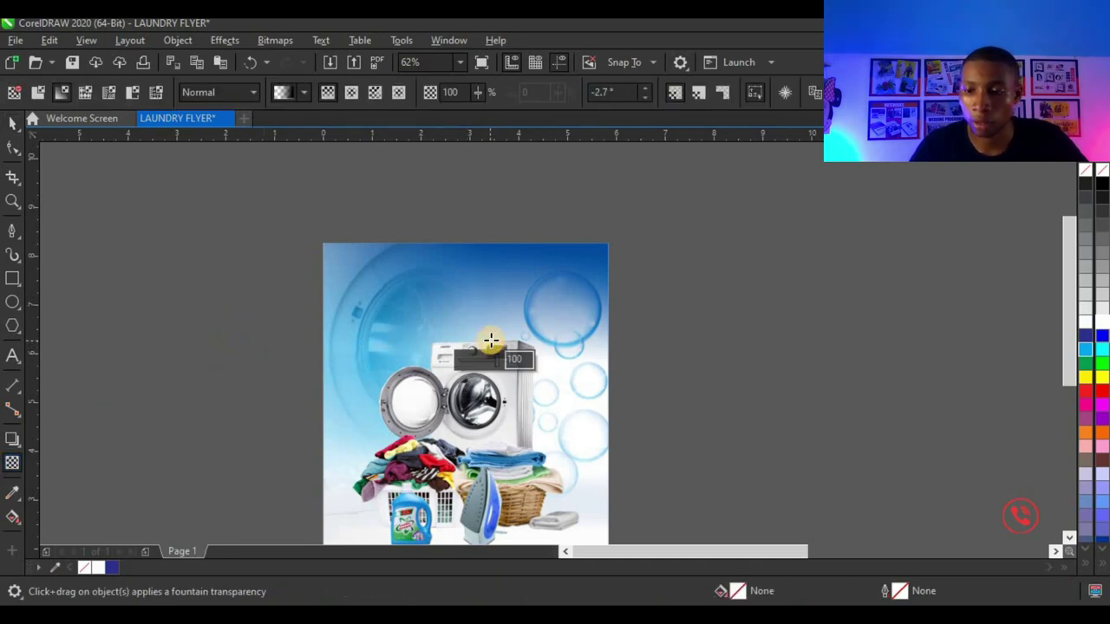
{"action": "left_click", "coordinate": [13, 123]}
{"action": "scroll", "coordinate": [518, 260], "scroll_direction": "down", "scroll_amount": 2}
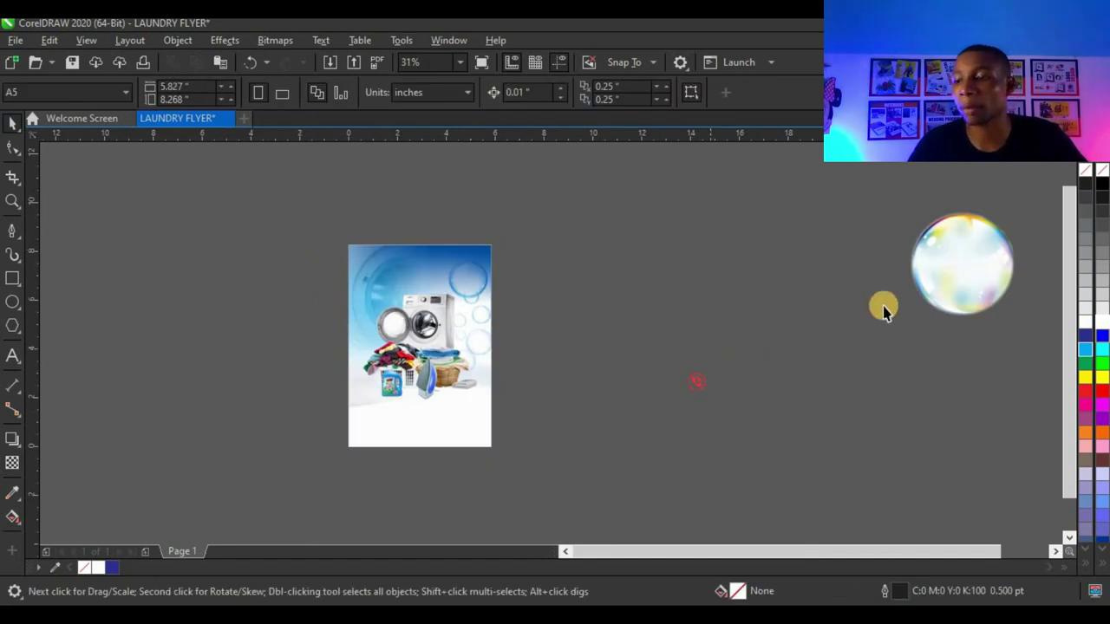
{"action": "left_click_drag", "start_coordinate": [959, 270], "coordinate": [297, 346]}
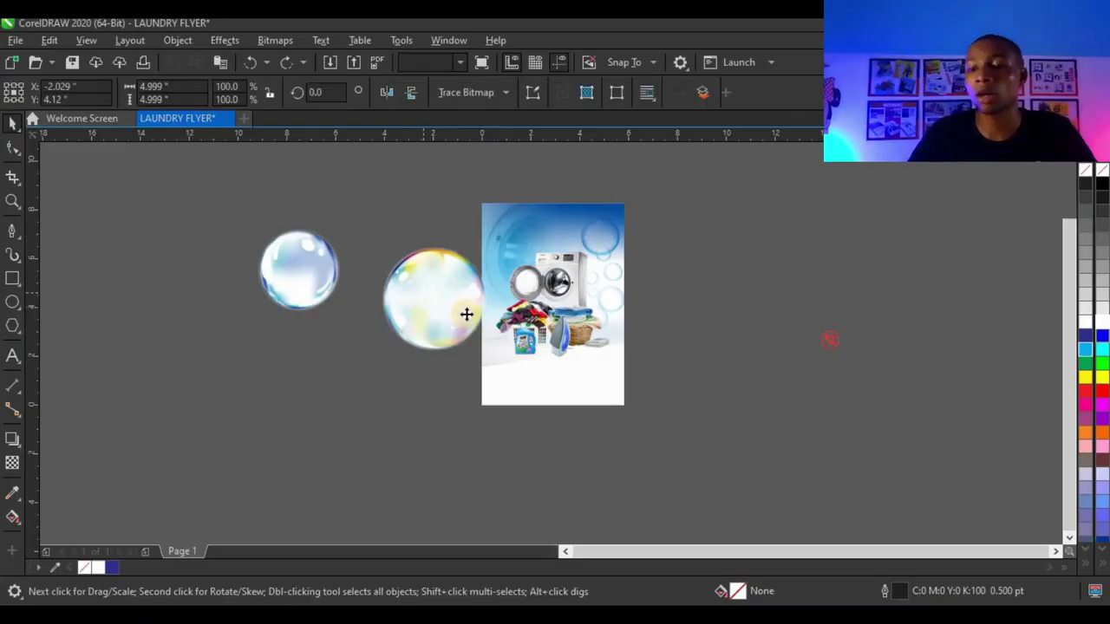
Place the rainbow bubble beside the flyer and crop the clear bubble's image tightly around it
{"action": "left_click_drag", "start_coordinate": [466, 312], "coordinate": [684, 318]}
{"action": "left_click", "coordinate": [313, 269]}
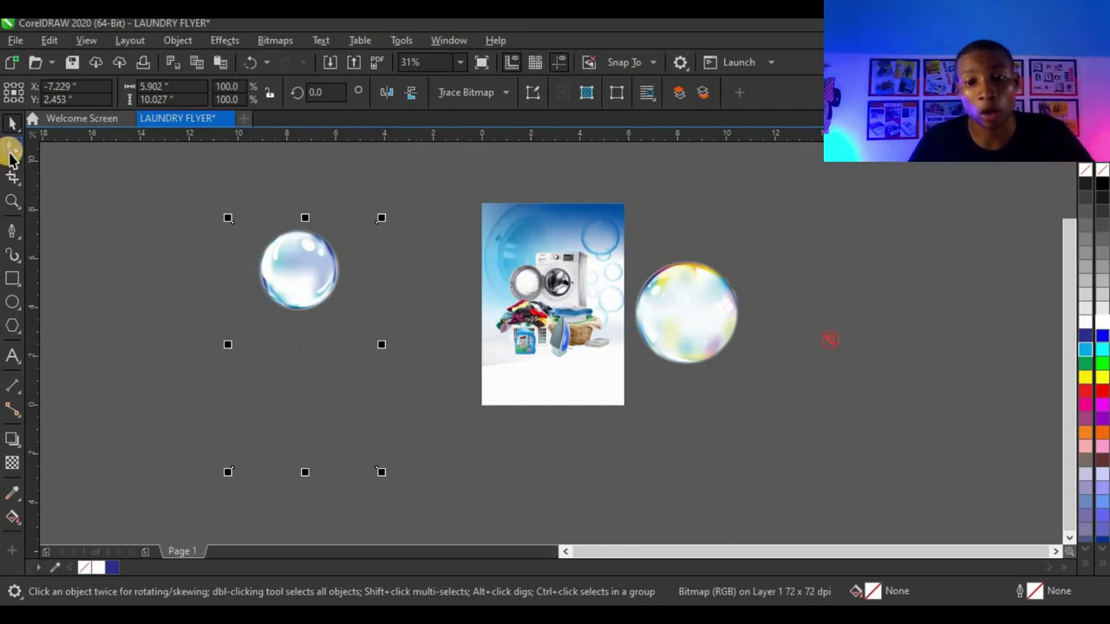
{"action": "left_click", "coordinate": [12, 150]}
{"action": "left_click_drag", "start_coordinate": [178, 422], "coordinate": [433, 508]}
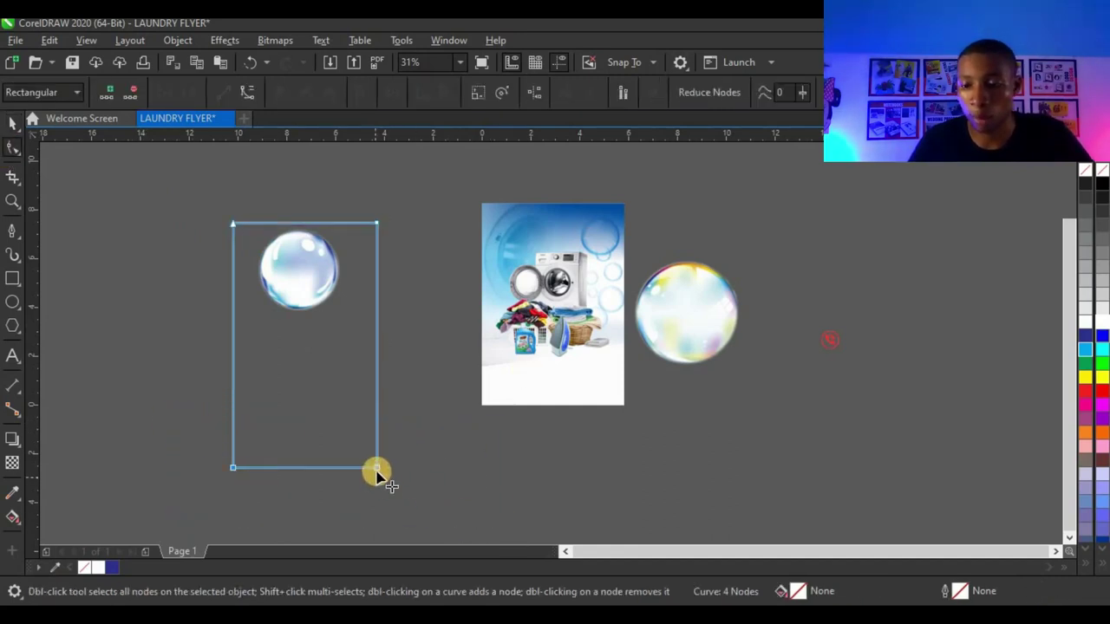
{"action": "left_click_drag", "start_coordinate": [367, 397], "coordinate": [367, 317]}
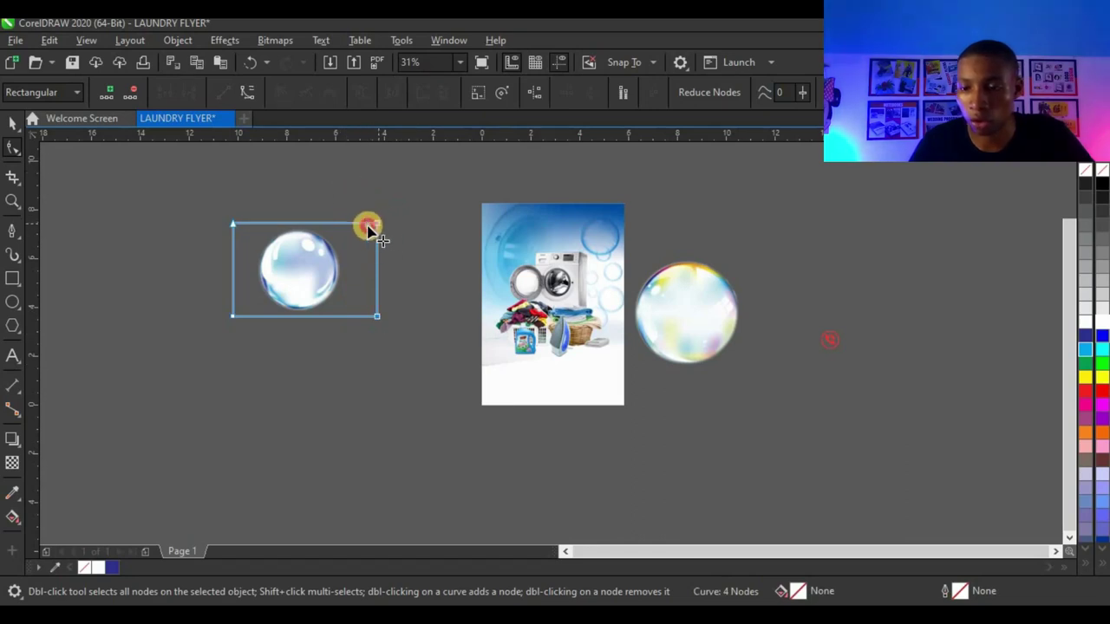
{"action": "left_click_drag", "start_coordinate": [368, 229], "coordinate": [352, 228]}
{"action": "left_click_drag", "start_coordinate": [160, 178], "coordinate": [250, 315]}
Try moving the clear bubble onto the flyer, then undo the move
{"action": "left_click", "coordinate": [12, 123]}
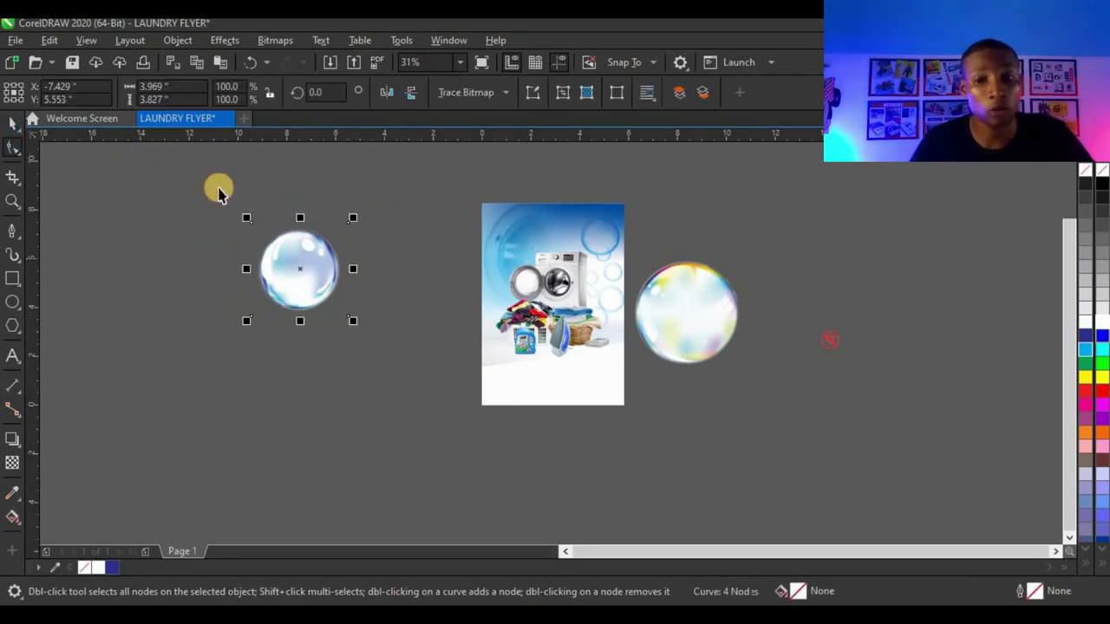
{"action": "left_click_drag", "start_coordinate": [308, 270], "coordinate": [515, 303]}
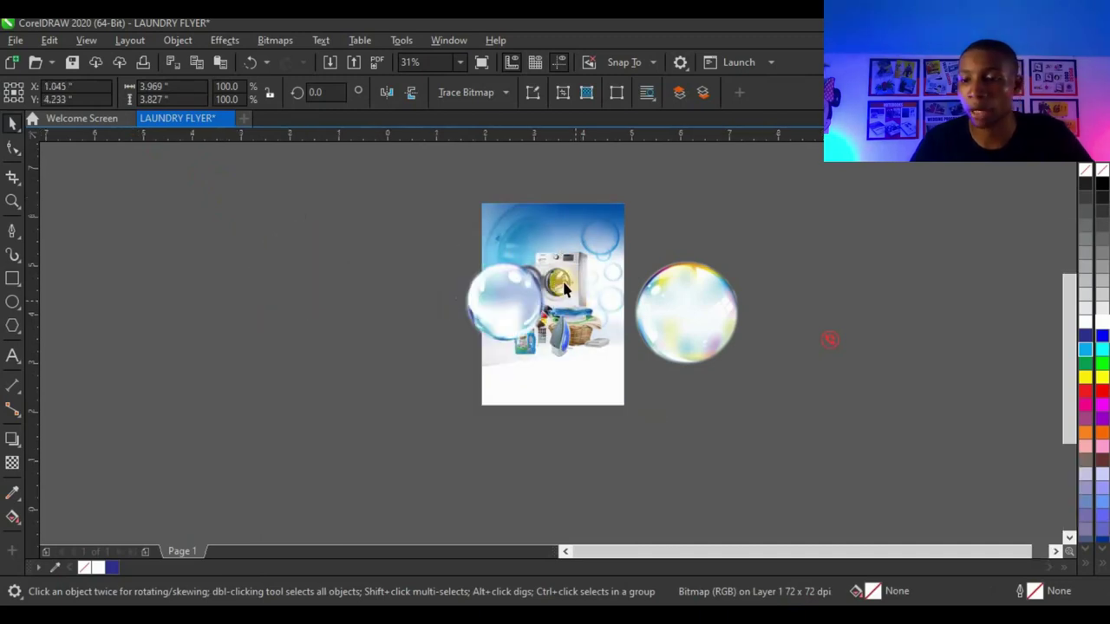
{"action": "scroll", "coordinate": [574, 300], "scroll_direction": "up", "scroll_amount": 2}
{"action": "key", "text": "ctrl+z"}
Convert the clear bubble to a 300 dpi CMYK bitmap
{"action": "left_click", "coordinate": [275, 40]}
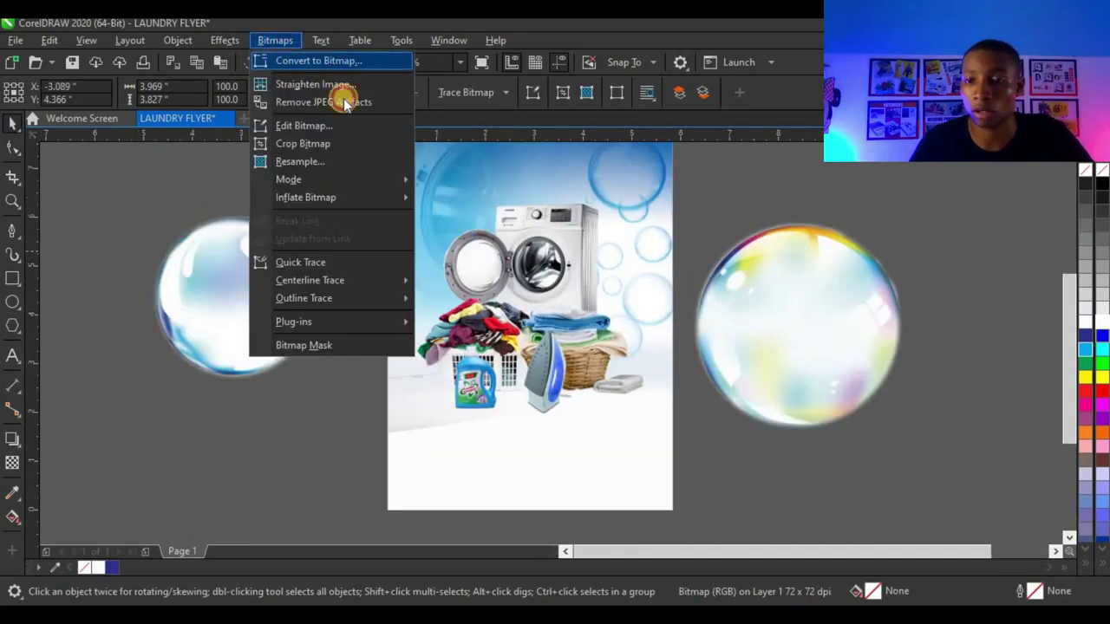
{"action": "left_click", "coordinate": [317, 60]}
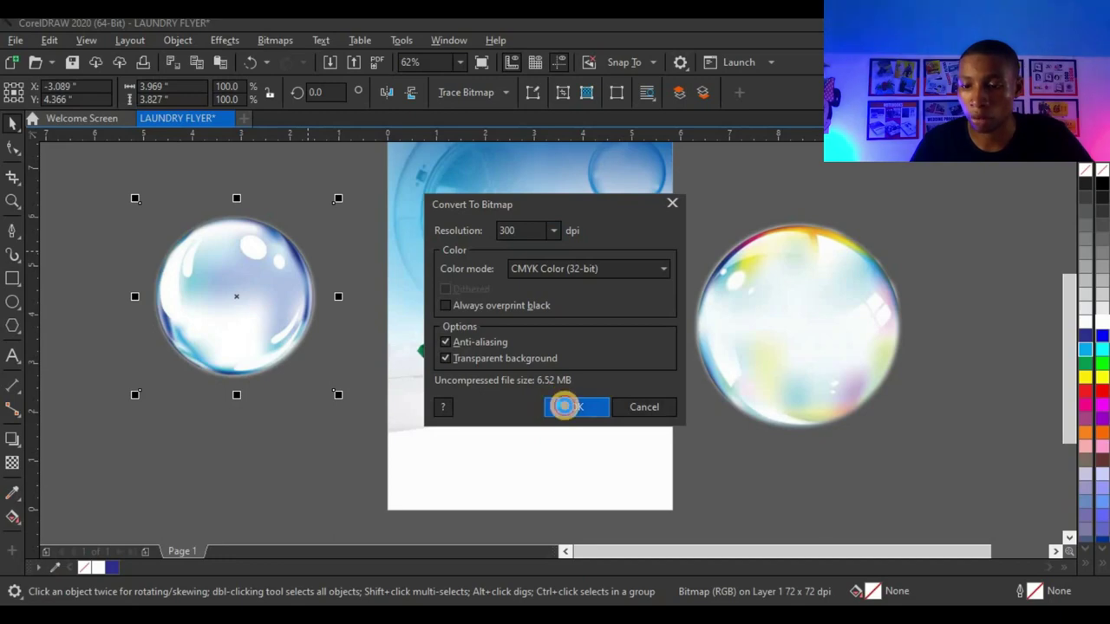
{"action": "left_click", "coordinate": [564, 407]}
Convert the rainbow bubble to a bitmap, shrink it to 37.8% and place it on the flyer
{"action": "left_click", "coordinate": [767, 348]}
{"action": "left_click", "coordinate": [260, 40]}
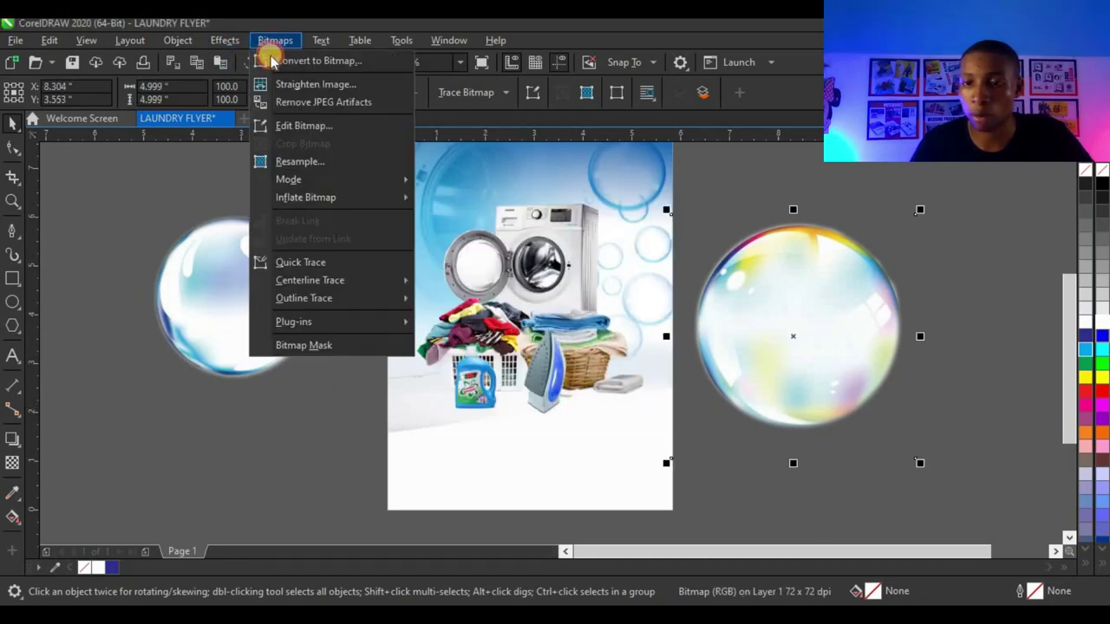
{"action": "left_click", "coordinate": [295, 57]}
{"action": "left_click", "coordinate": [568, 409]}
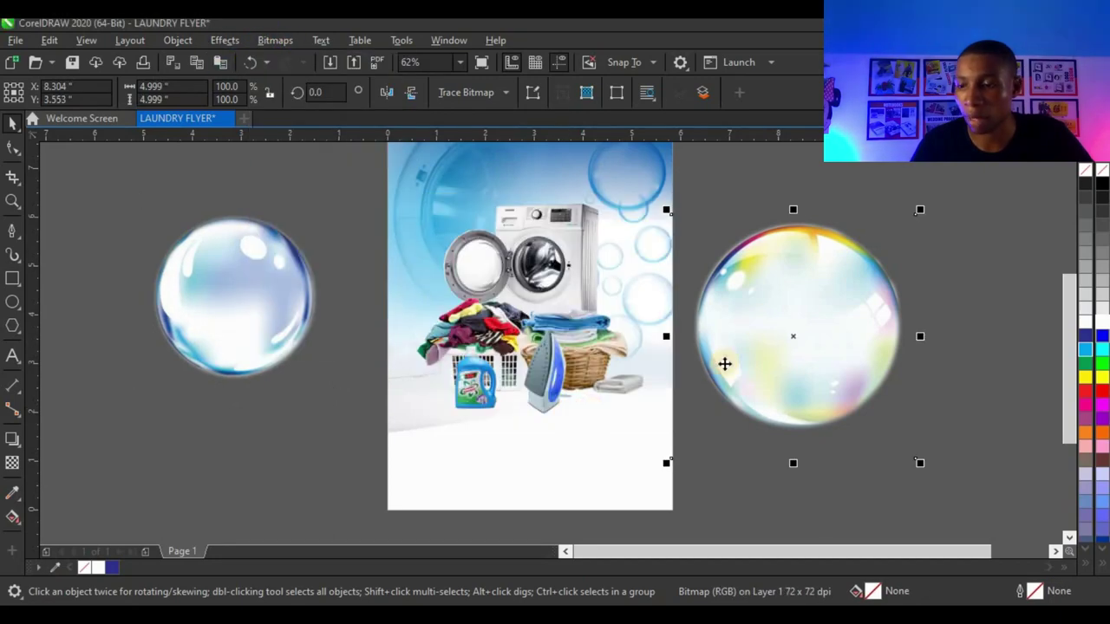
{"action": "left_click_drag", "start_coordinate": [921, 210], "coordinate": [434, 234]}
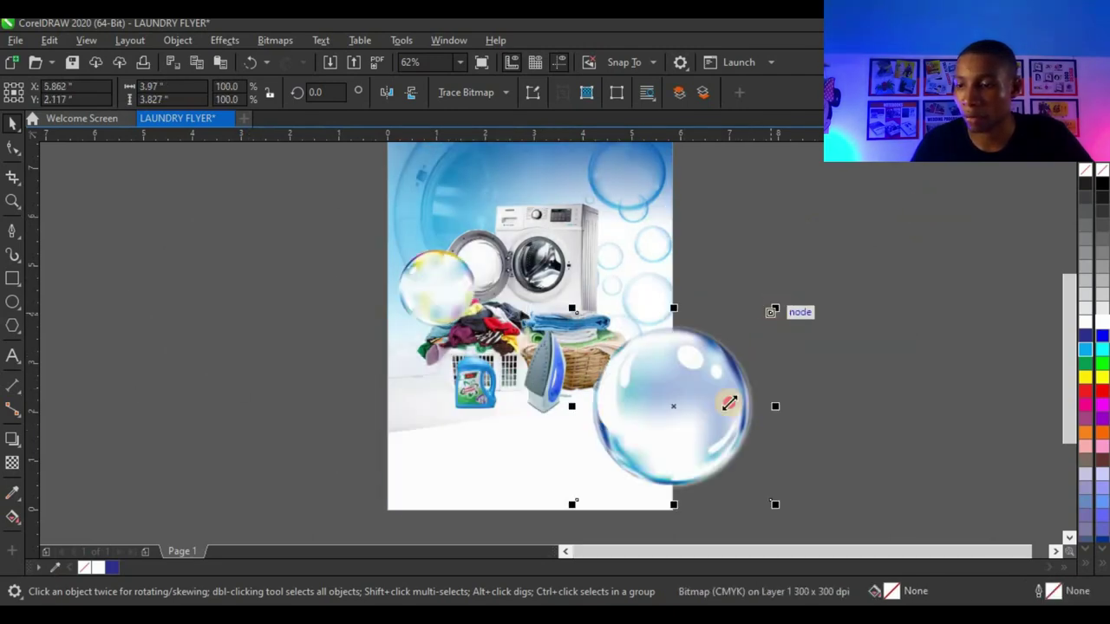
Shrink the clear bubble to about a quarter size and place it at the basket's right edge
{"action": "left_click_drag", "start_coordinate": [773, 310], "coordinate": [629, 449]}
{"action": "left_click_drag", "start_coordinate": [632, 397], "coordinate": [643, 312]}
{"action": "scroll", "coordinate": [632, 392], "scroll_direction": "up", "scroll_amount": 2}
{"action": "right_click", "coordinate": [644, 312]}
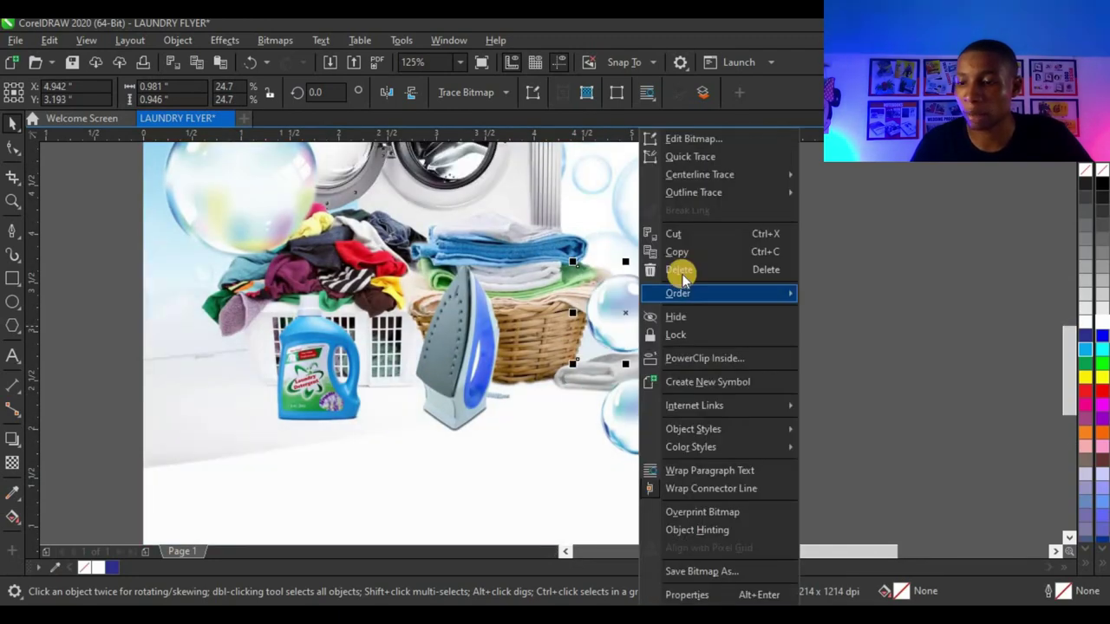
{"action": "left_click", "coordinate": [629, 292]}
{"action": "left_click_drag", "start_coordinate": [661, 301], "coordinate": [684, 290]}
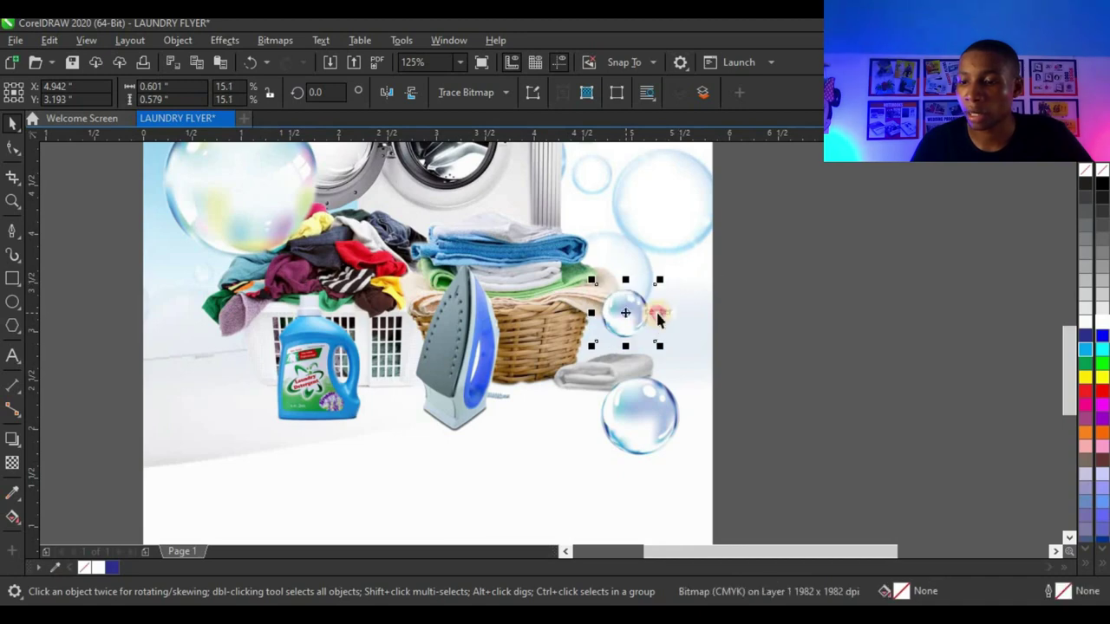
{"action": "scroll", "coordinate": [665, 337], "scroll_direction": "down", "scroll_amount": 1}
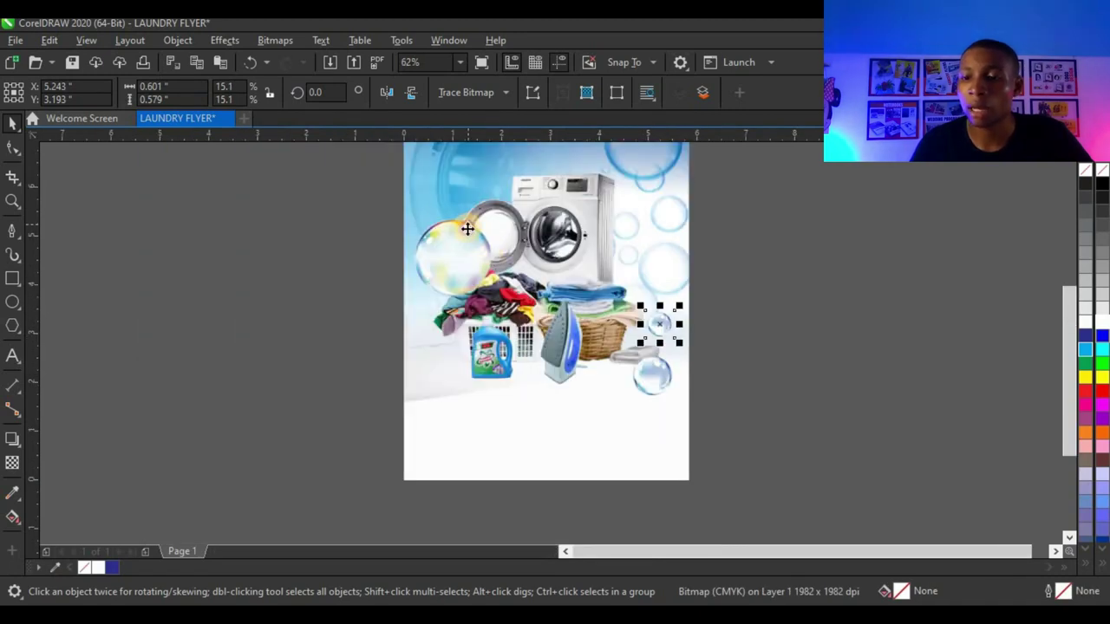
Reposition the rainbow bubble on the flyer
{"action": "left_click", "coordinate": [468, 228]}
{"action": "scroll", "coordinate": [447, 260], "scroll_direction": "up", "scroll_amount": 2}
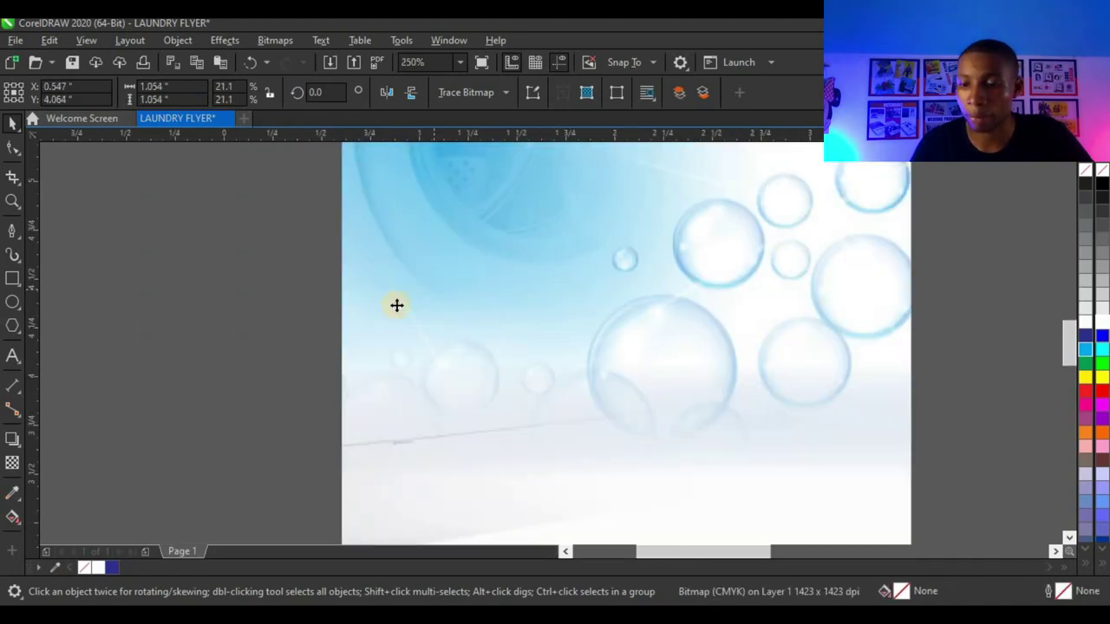
{"action": "left_click_drag", "start_coordinate": [396, 306], "coordinate": [474, 228]}
{"action": "scroll", "coordinate": [426, 304], "scroll_direction": "down", "scroll_amount": 1}
{"action": "scroll", "coordinate": [431, 307], "scroll_direction": "down", "scroll_amount": 1}
{"action": "scroll", "coordinate": [390, 280], "scroll_direction": "up", "scroll_amount": 1}
{"action": "scroll", "coordinate": [418, 276], "scroll_direction": "down", "scroll_amount": 1}
{"action": "left_click", "coordinate": [780, 240]}
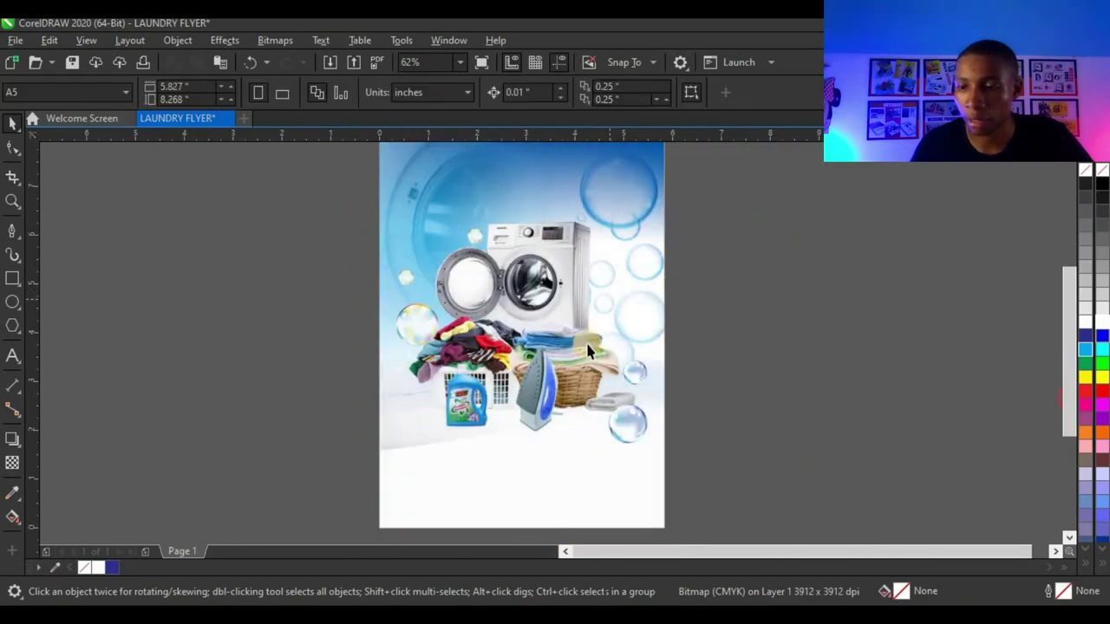
{"action": "scroll", "coordinate": [587, 350], "scroll_direction": "down", "scroll_amount": 1}
{"action": "scroll", "coordinate": [638, 456], "scroll_direction": "up", "scroll_amount": 1}
Place a copy of the small bubble beside the detergent bottle, then move it elsewhere
{"action": "left_click_drag", "start_coordinate": [632, 473], "coordinate": [416, 510]}
{"action": "left_click", "coordinate": [806, 367]}
{"action": "scroll", "coordinate": [547, 367], "scroll_direction": "down", "scroll_amount": 1}
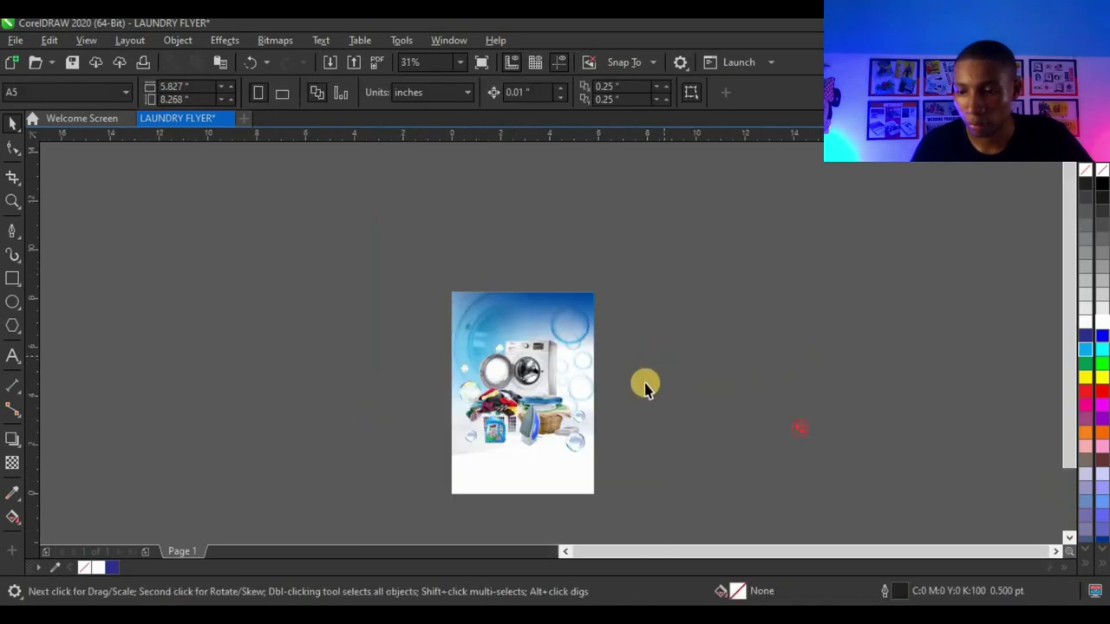
{"action": "scroll", "coordinate": [587, 417], "scroll_direction": "up", "scroll_amount": 1}
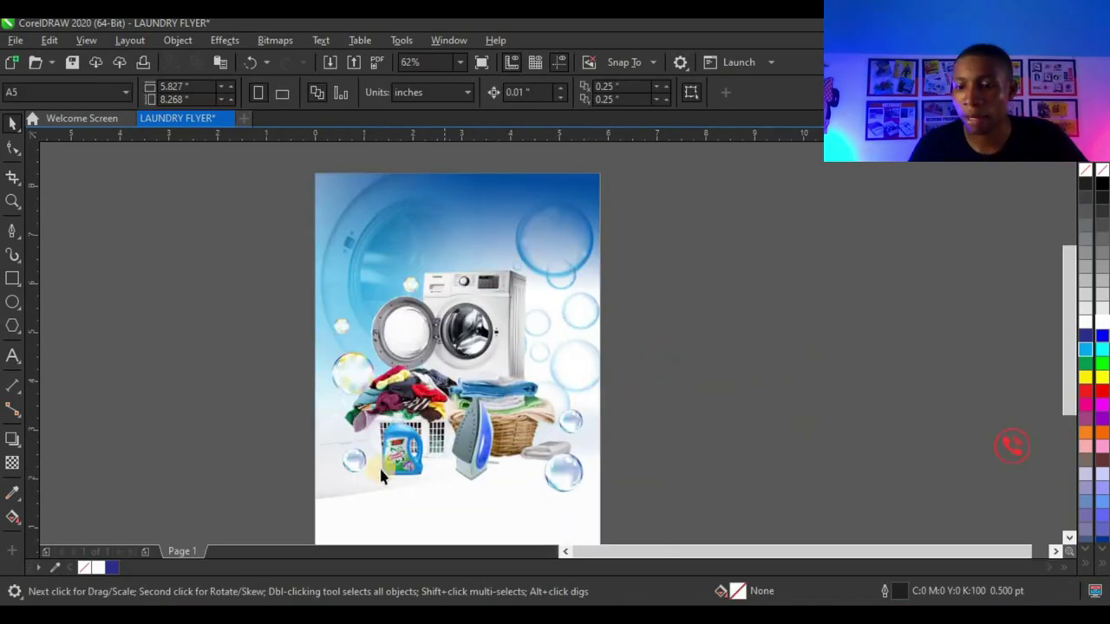
{"action": "left_click", "coordinate": [354, 460]}
{"action": "left_click_drag", "start_coordinate": [355, 460], "coordinate": [588, 406]}
{"action": "key", "text": "Escape"}
Move the small bubble to sit just above the washer
{"action": "scroll", "coordinate": [415, 293], "scroll_direction": "up", "scroll_amount": 2}
{"action": "left_click", "coordinate": [397, 291]}
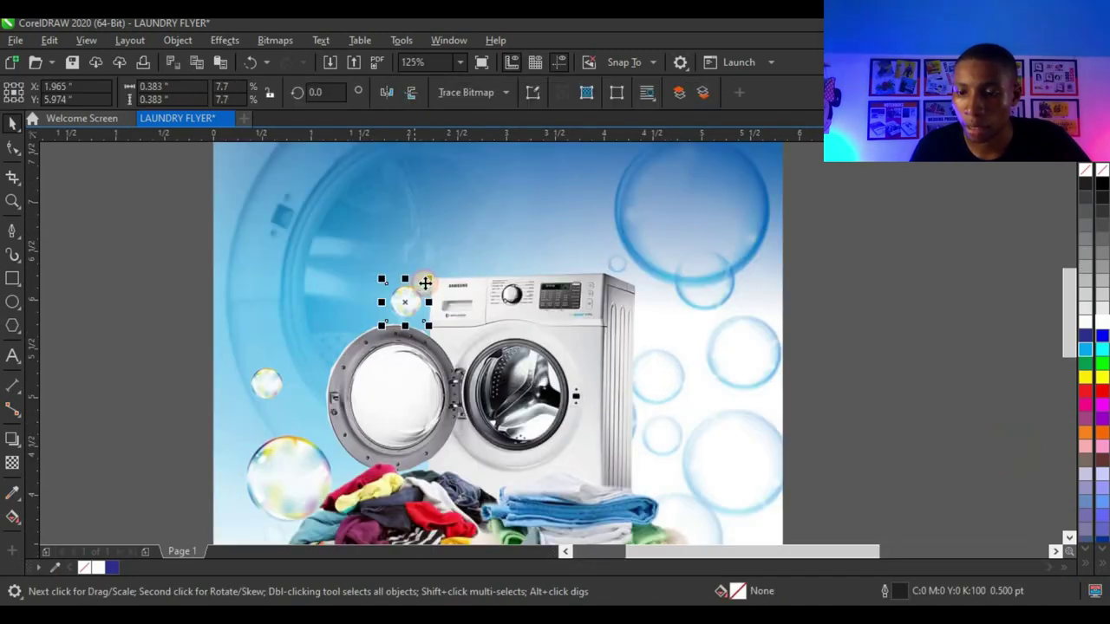
{"action": "left_click_drag", "start_coordinate": [397, 291], "coordinate": [719, 299]}
{"action": "scroll", "coordinate": [720, 299], "scroll_direction": "down", "scroll_amount": 2}
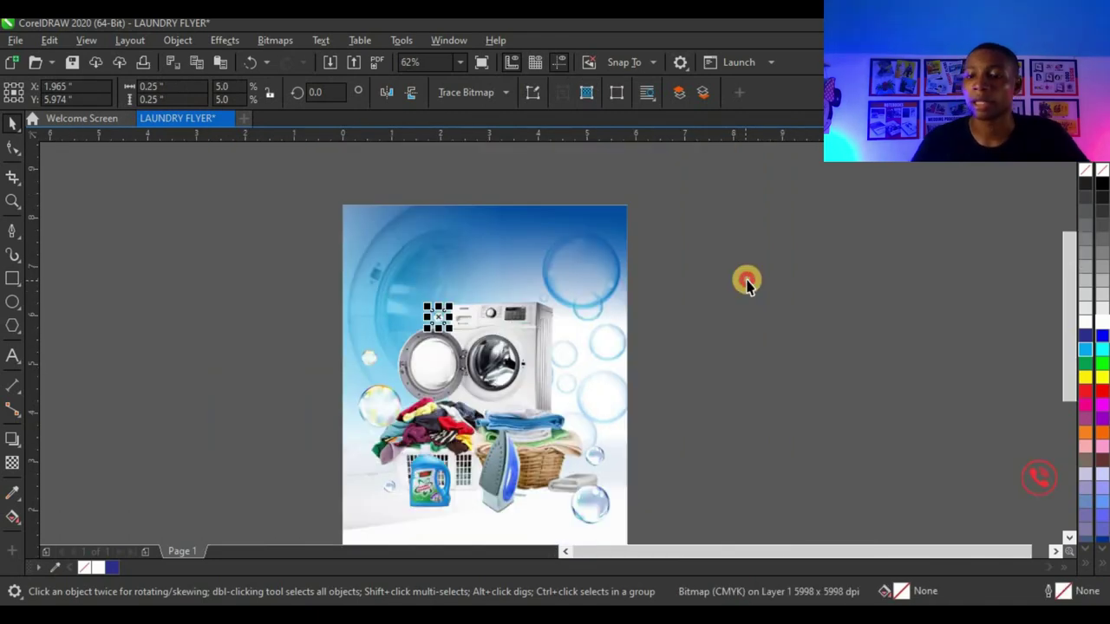
{"action": "key", "text": "Escape"}
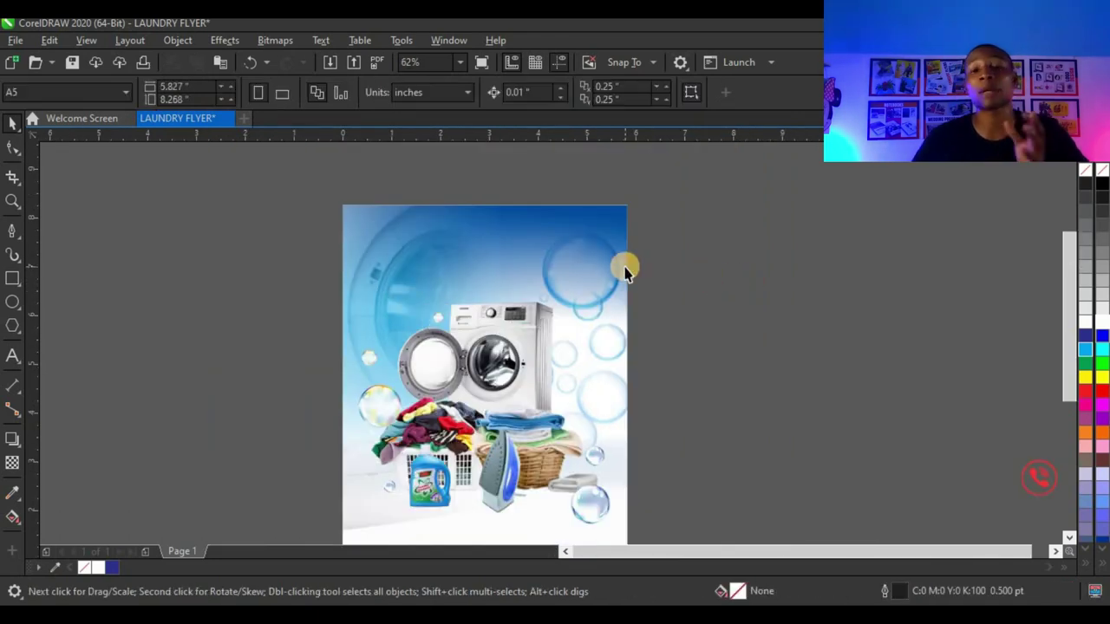
Type the KAY LAUNDRY SERVICE heading left of the page, one word per line
{"action": "left_click", "coordinate": [12, 356]}
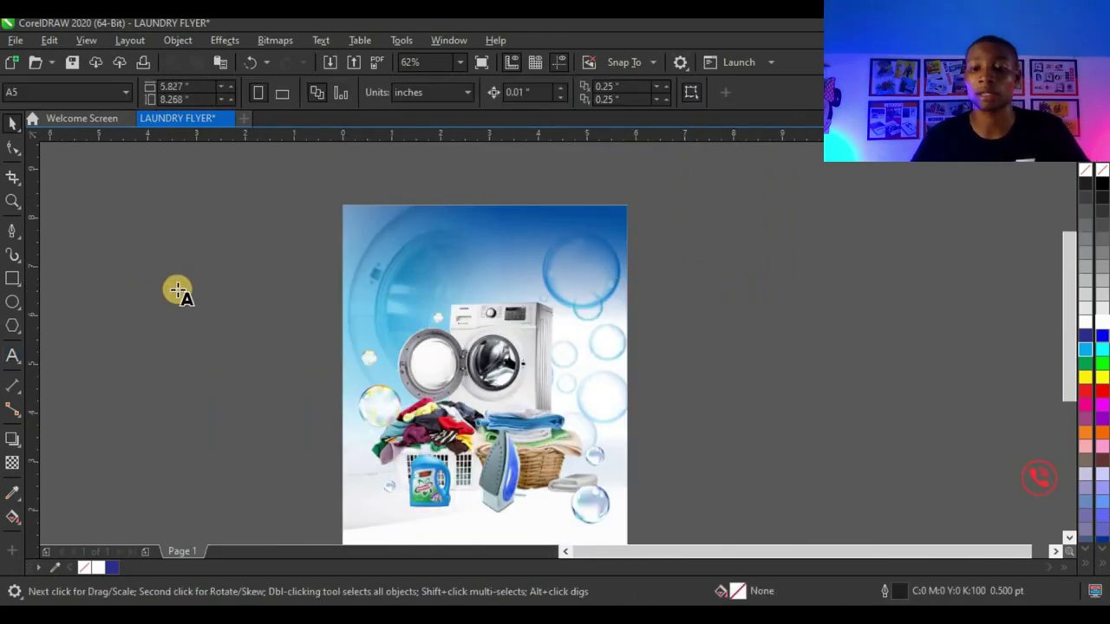
{"action": "left_click", "coordinate": [259, 224]}
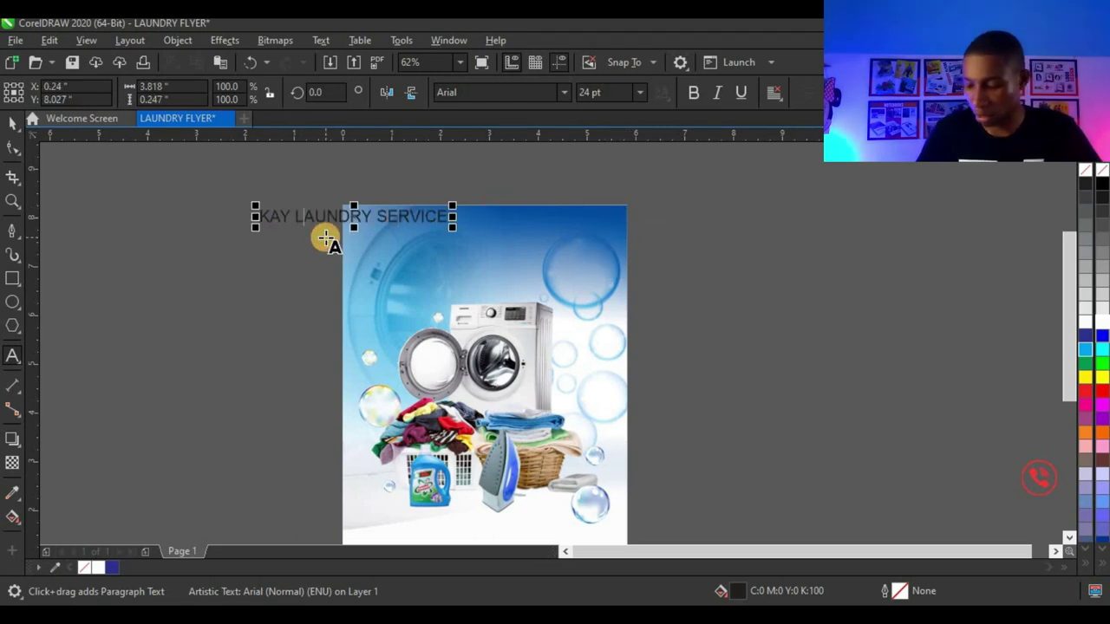
{"action": "key", "text": "Return"}
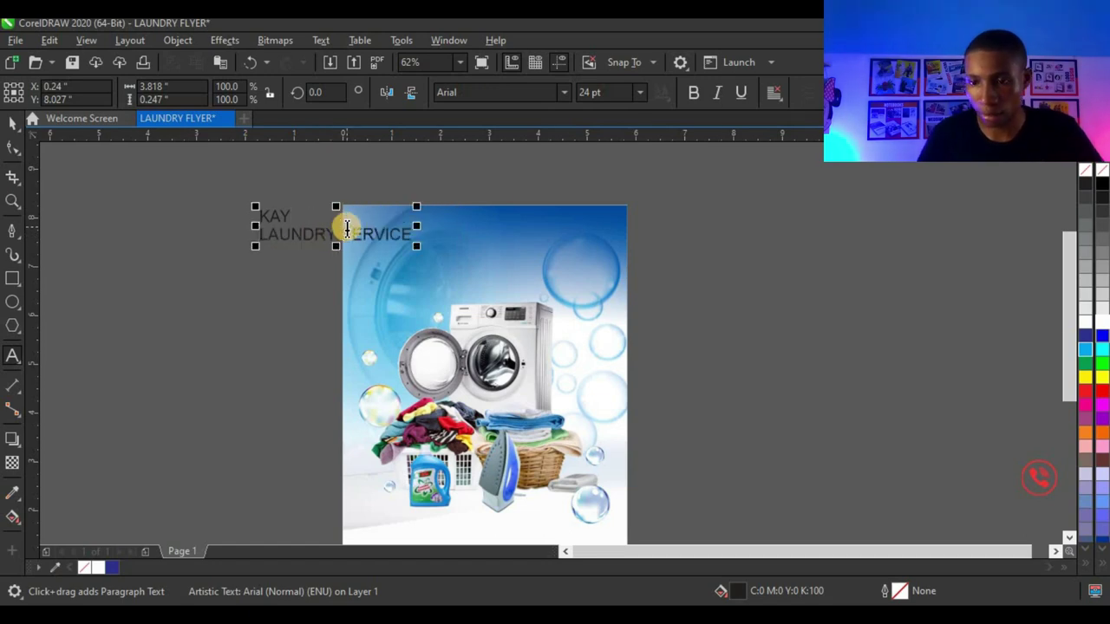
{"action": "scroll", "coordinate": [347, 227], "scroll_direction": "up", "scroll_amount": 3}
{"action": "left_click", "coordinate": [340, 240]}
{"action": "key", "text": "Return"}
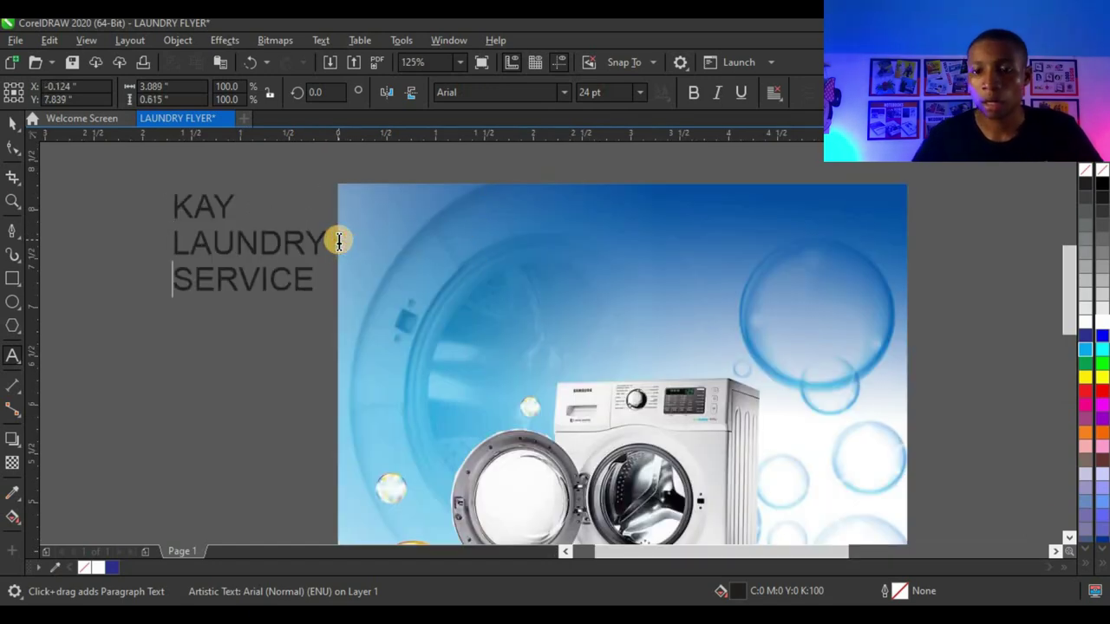
Break the heading apart with Ctrl+K into three separate text lines and select KAY
{"action": "left_click", "coordinate": [16, 124]}
{"action": "key", "text": "ctrl+k"}
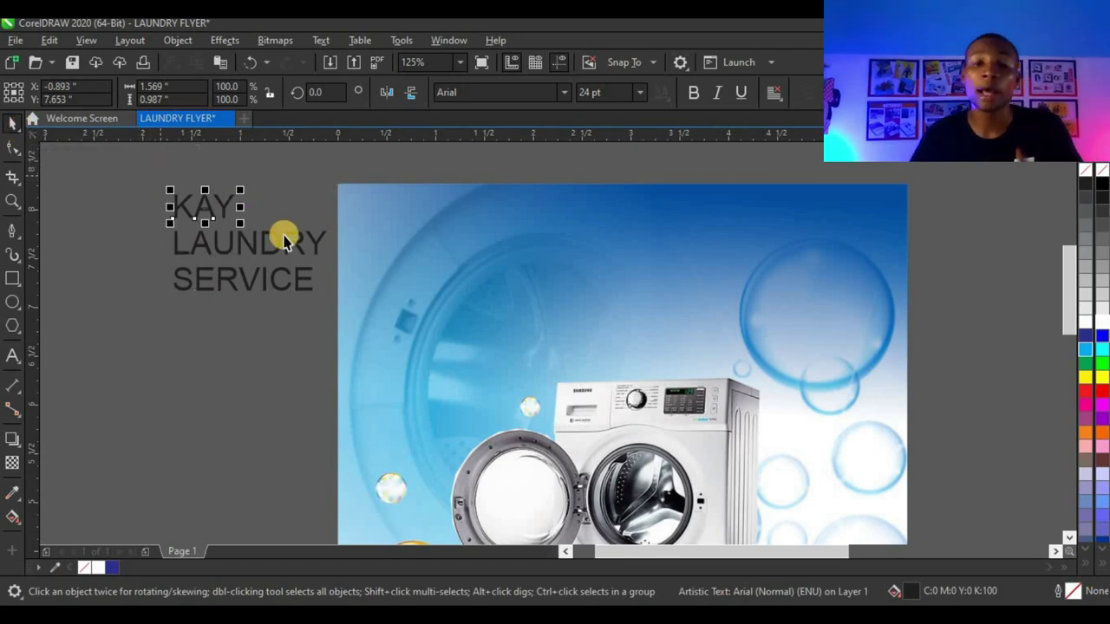
{"action": "left_click", "coordinate": [222, 228]}
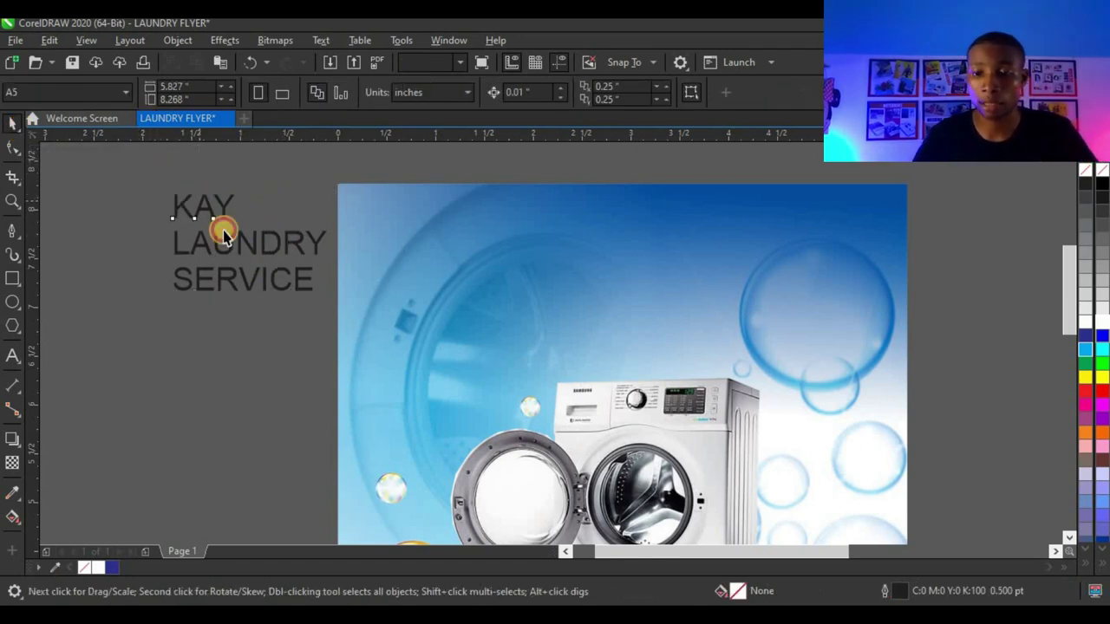
{"action": "left_click", "coordinate": [231, 249]}
{"action": "left_click", "coordinate": [236, 277]}
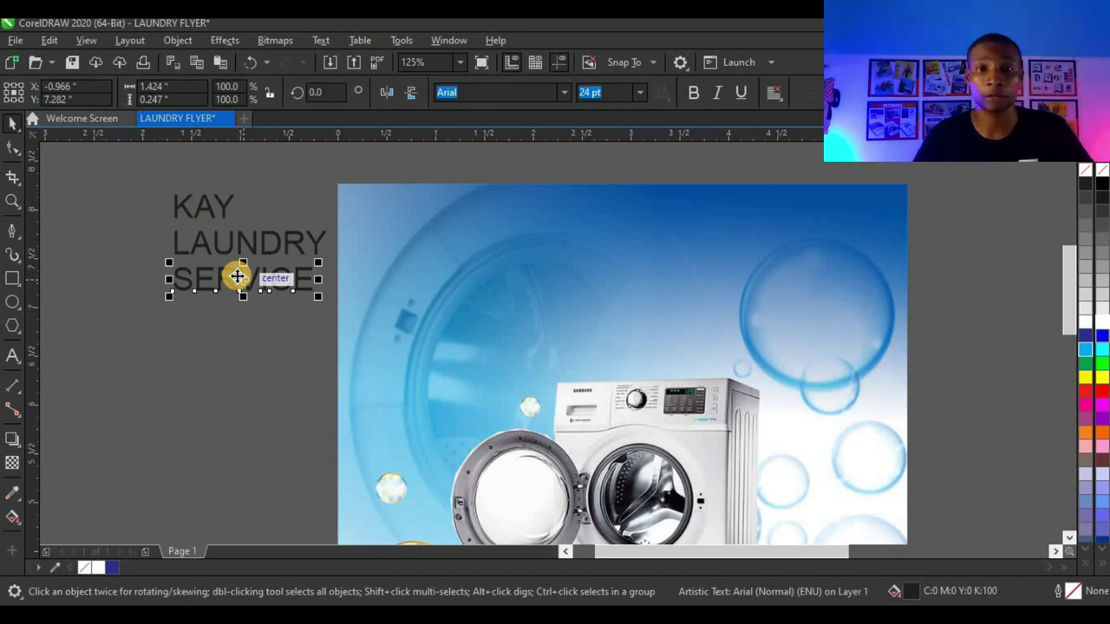
{"action": "left_click", "coordinate": [239, 254]}
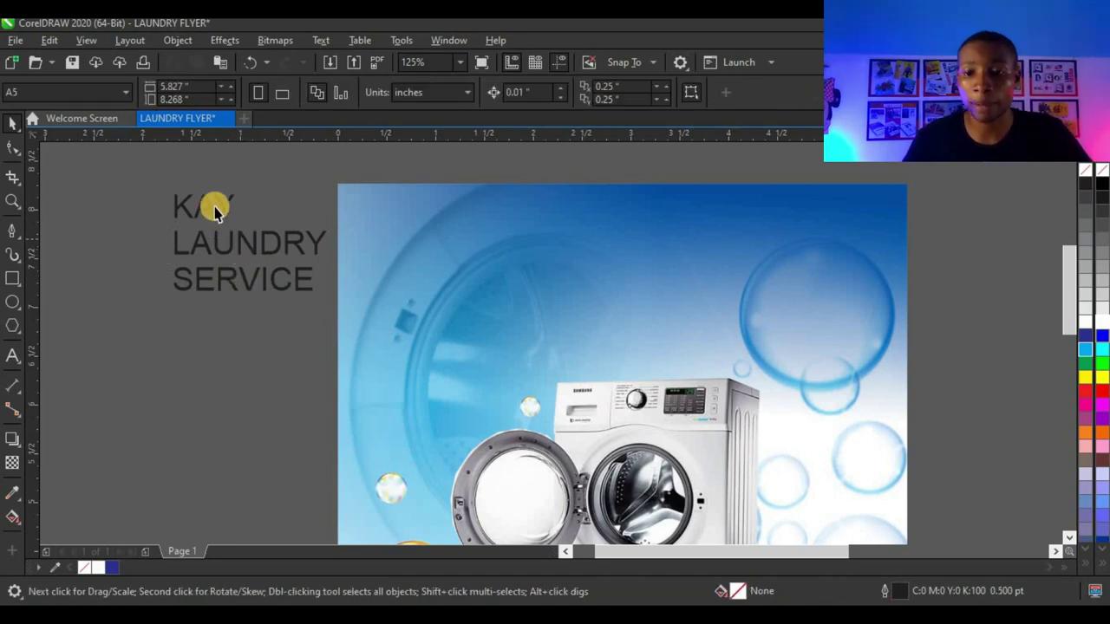
{"action": "left_click", "coordinate": [222, 210]}
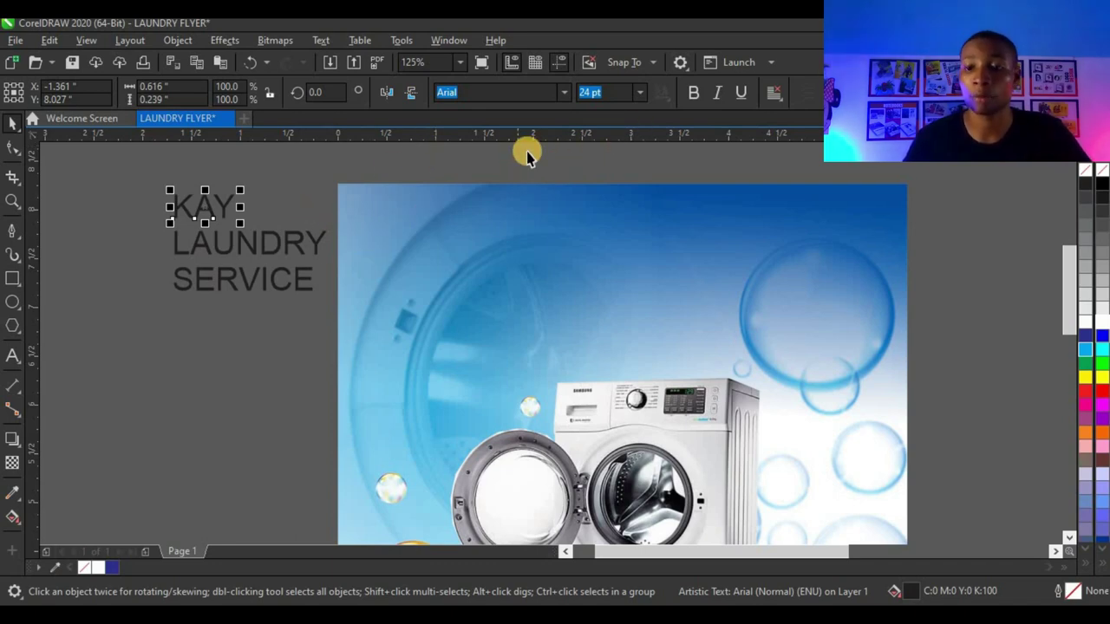
Set KAY in Death Star at about 70 pt, fill it white and move it to the flyer's top
{"action": "left_click", "coordinate": [564, 92]}
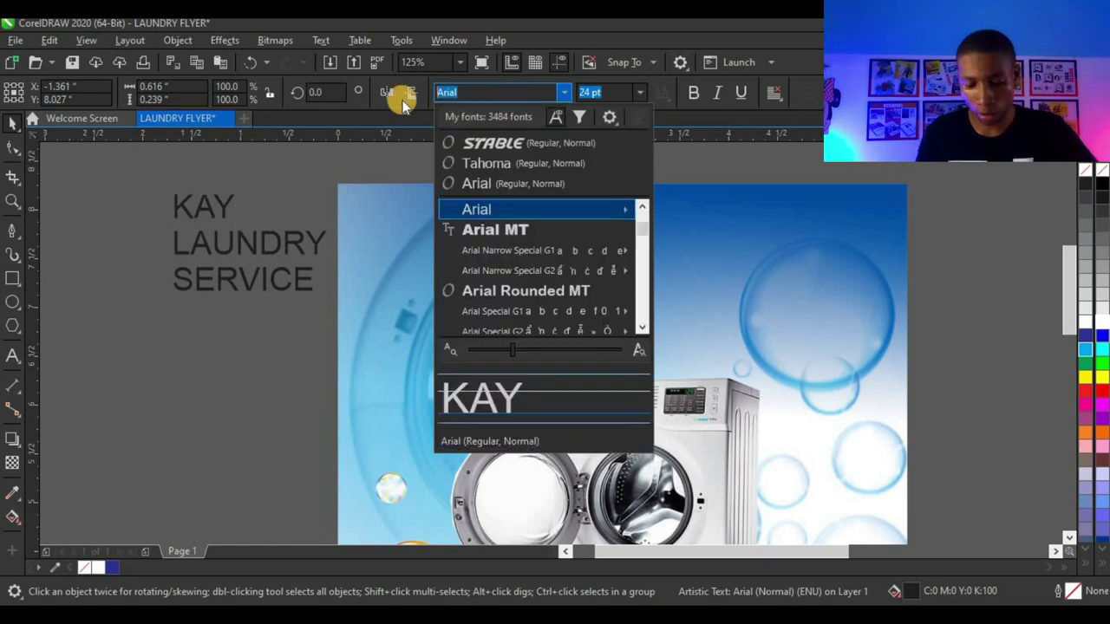
{"action": "type", "text": "DEATH"}
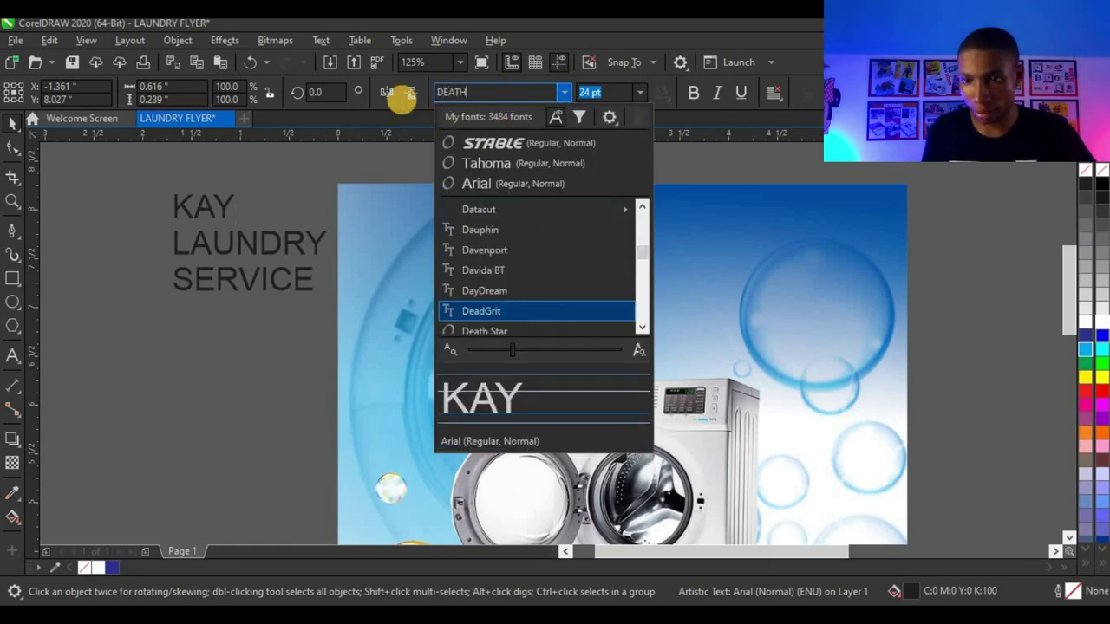
{"action": "key", "text": "Return"}
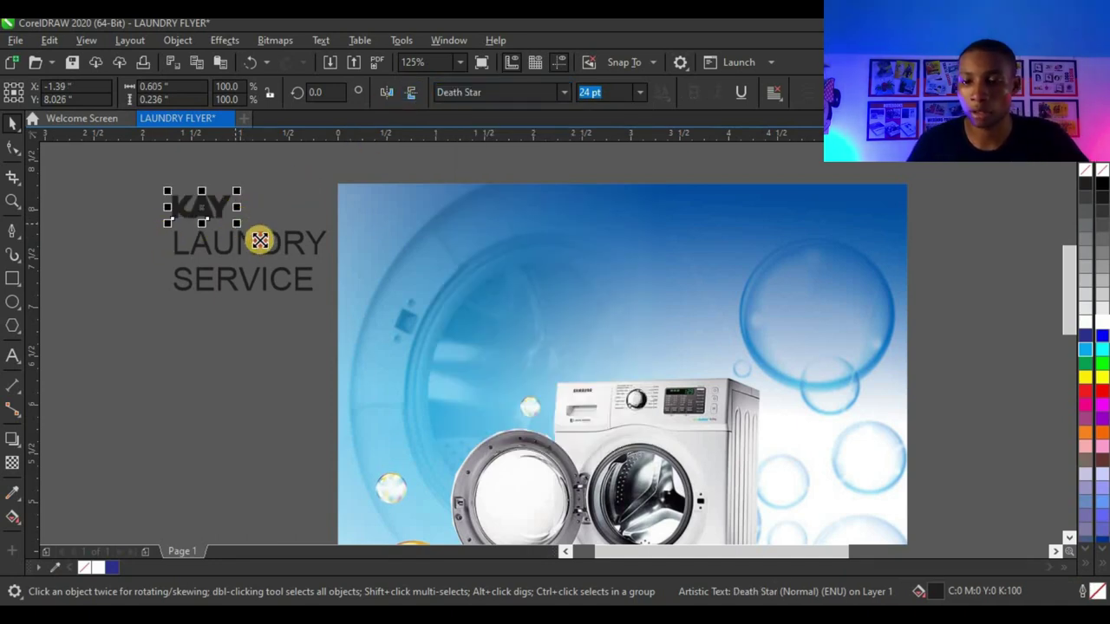
{"action": "left_click_drag", "start_coordinate": [237, 223], "coordinate": [292, 268]}
{"action": "left_click_drag", "start_coordinate": [248, 211], "coordinate": [590, 282]}
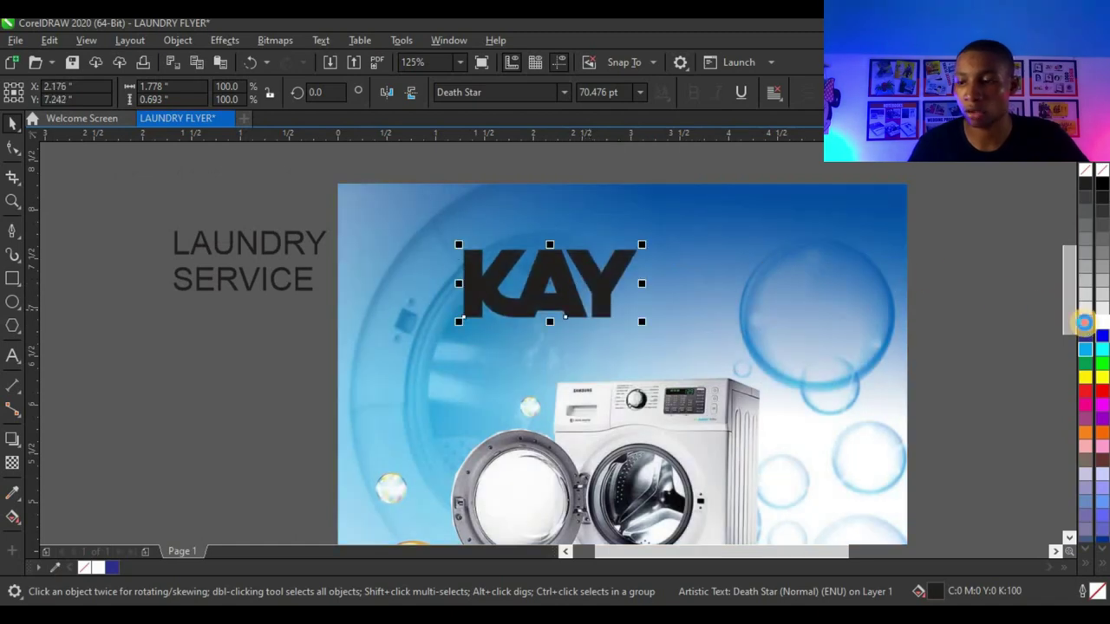
{"action": "left_click", "coordinate": [1085, 322]}
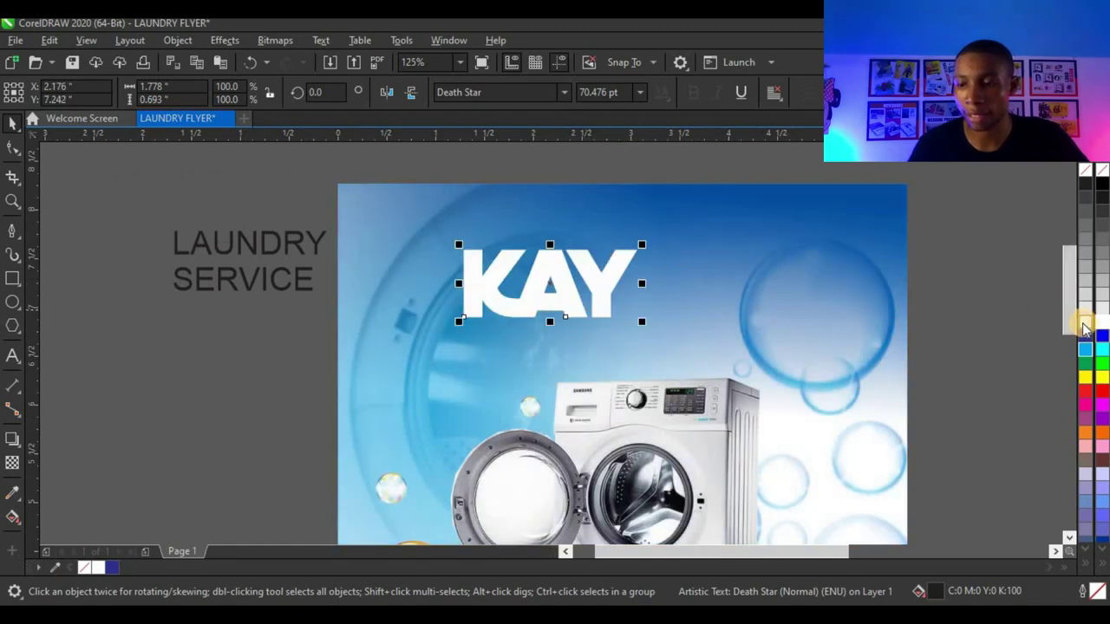
Delete the separate SERVICE line and open LAUNDRY for text editing
{"action": "left_click", "coordinate": [300, 247]}
{"action": "left_click", "coordinate": [299, 276]}
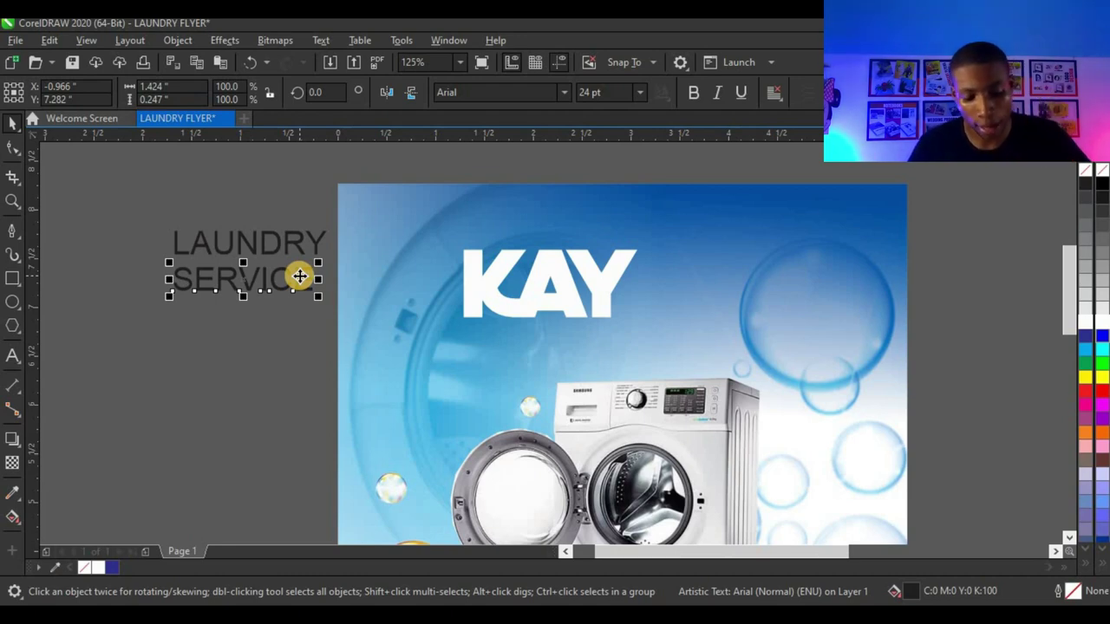
{"action": "key", "text": "Delete"}
{"action": "left_click", "coordinate": [320, 244]}
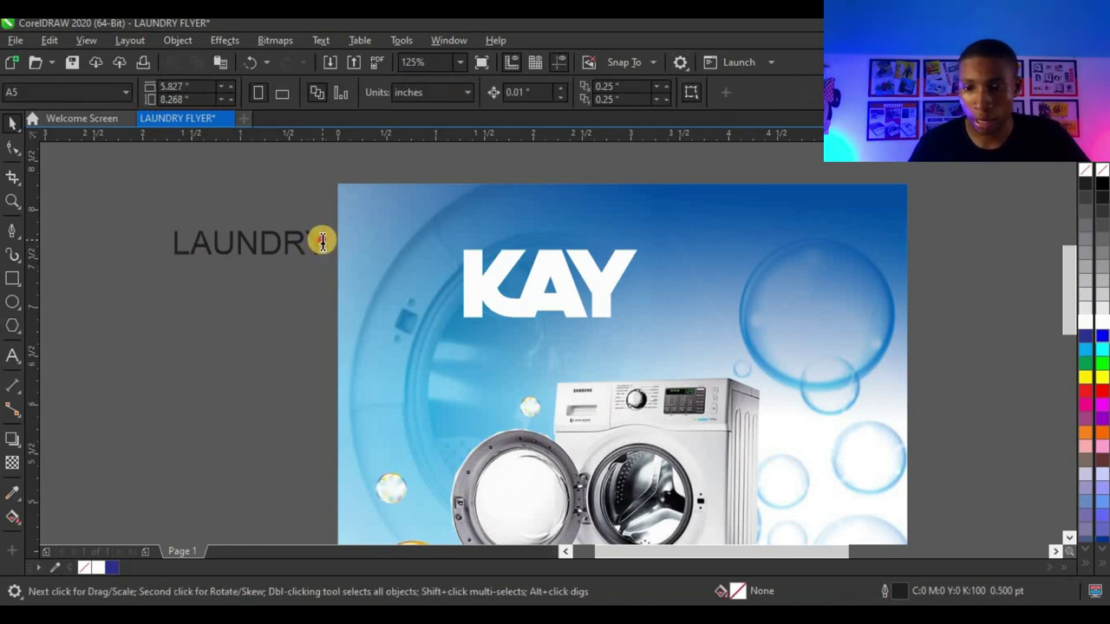
{"action": "double_click", "coordinate": [323, 241]}
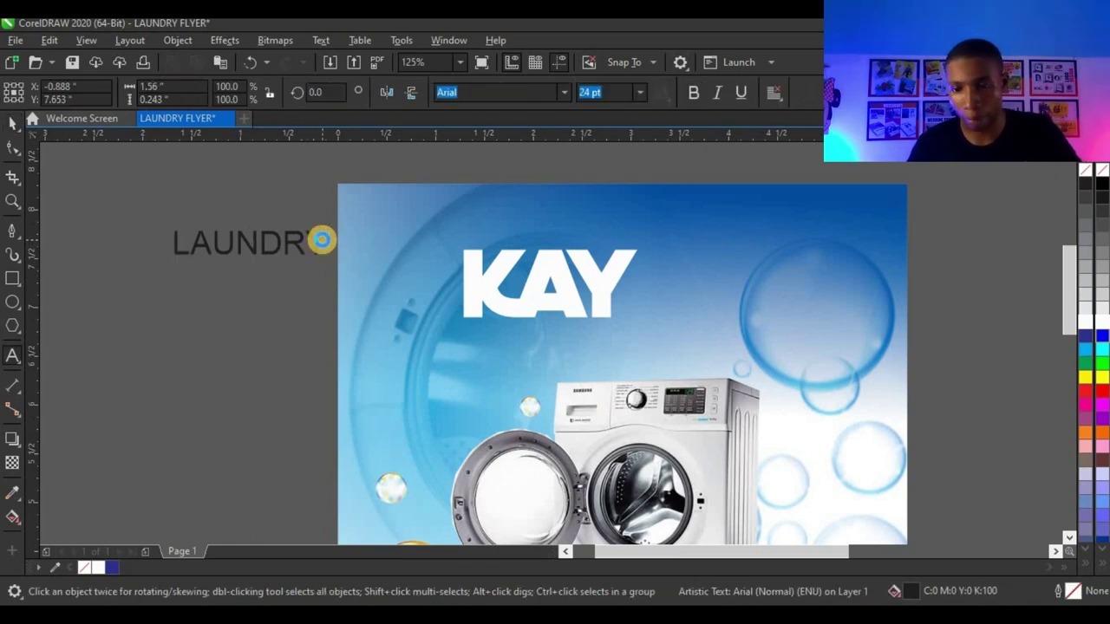
Add SERVICE on a new line under LAUNDRY and set the text to Death Star
{"action": "key", "text": "Return"}
{"action": "type", "text": "SERVICE"}
{"action": "left_click", "coordinate": [12, 137]}
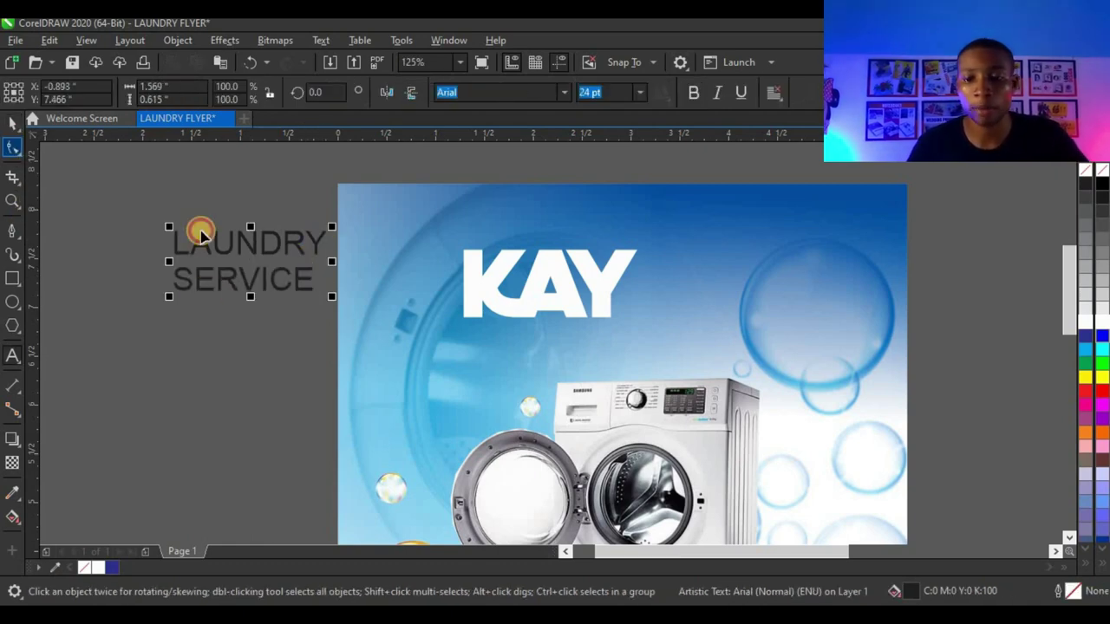
{"action": "scroll", "coordinate": [179, 297], "scroll_direction": "up", "scroll_amount": 2}
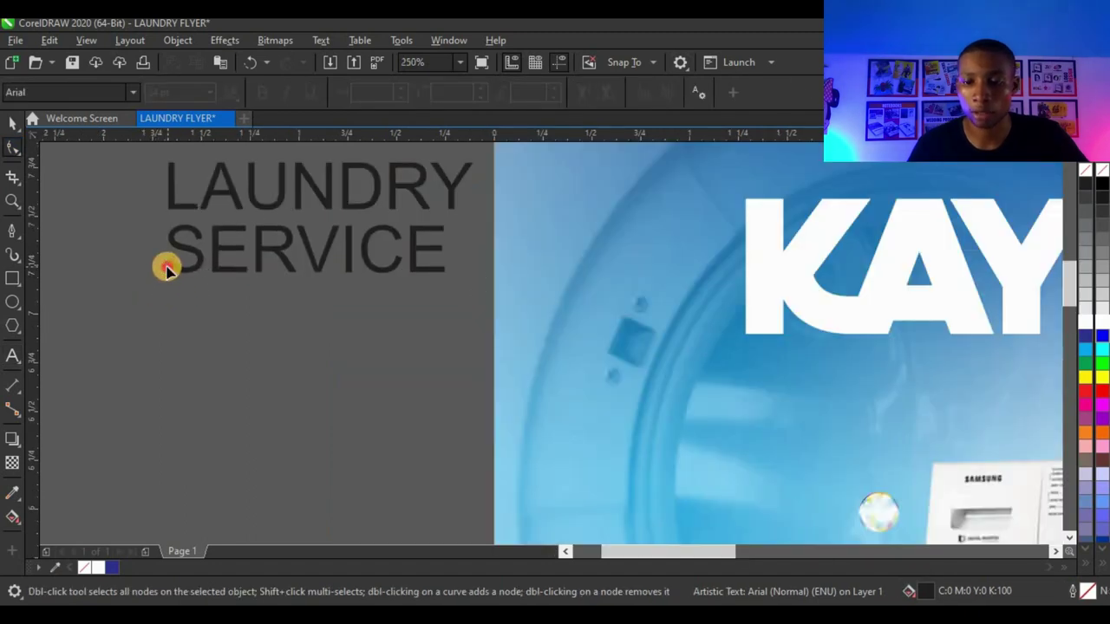
{"action": "left_click", "coordinate": [167, 269]}
{"action": "key", "text": "space"}
{"action": "left_click", "coordinate": [564, 96]}
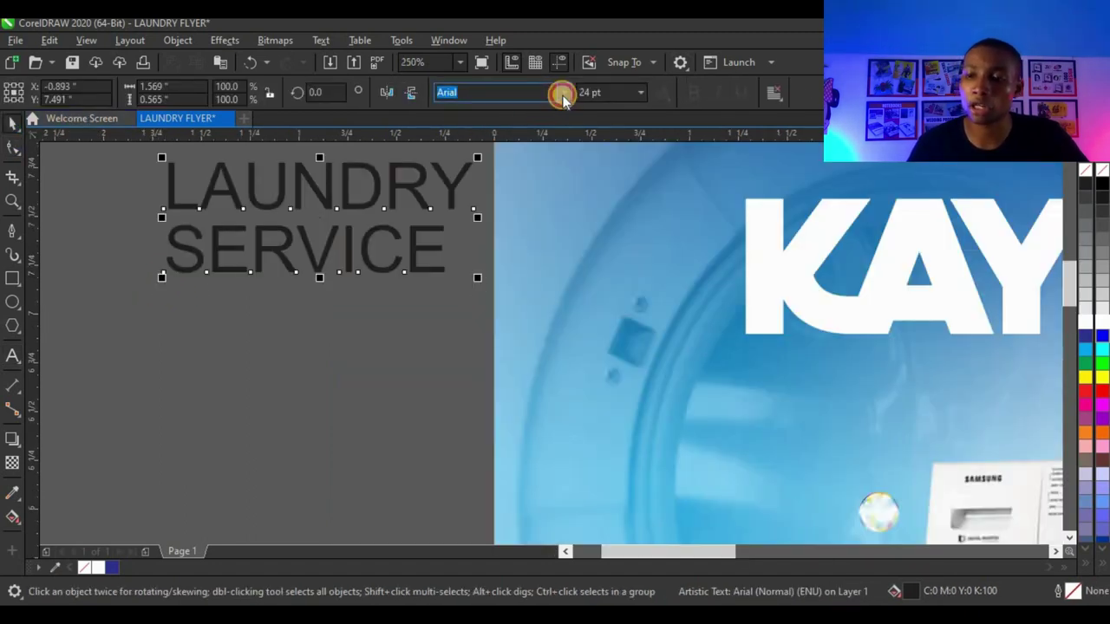
{"action": "left_click", "coordinate": [524, 141]}
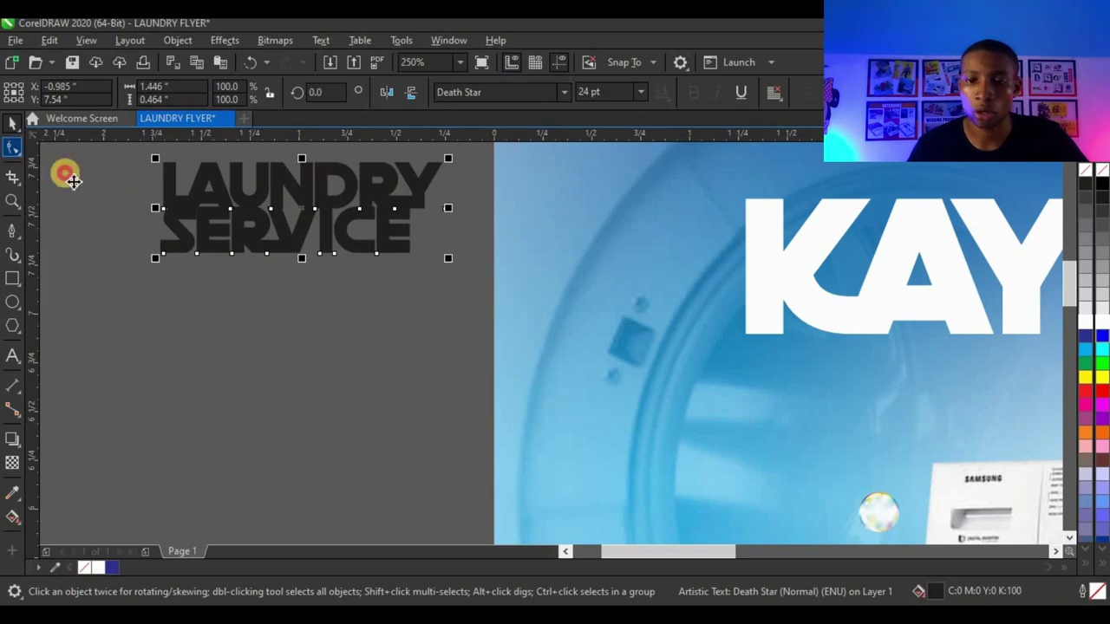
Widen the line spacing, then move and enlarge LAUNDRY SERVICE to match KAY beside it
{"action": "left_click", "coordinate": [155, 260]}
{"action": "left_click_drag", "start_coordinate": [161, 279], "coordinate": [165, 272]}
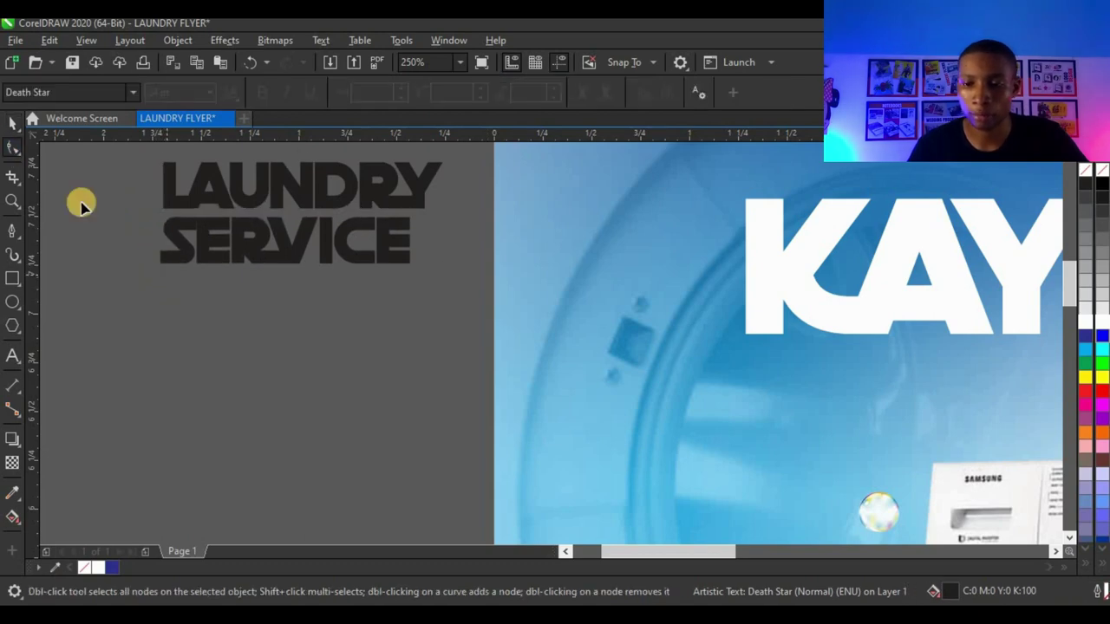
{"action": "scroll", "coordinate": [276, 287], "scroll_direction": "down", "scroll_amount": 3}
{"action": "key", "text": "space"}
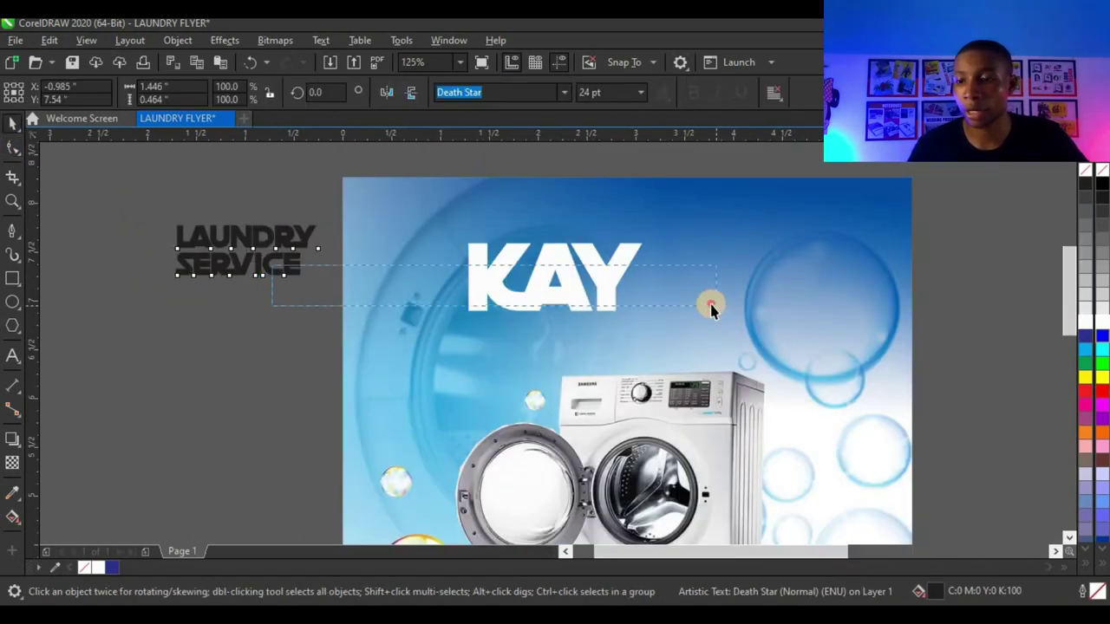
{"action": "left_click_drag", "start_coordinate": [296, 258], "coordinate": [762, 287]}
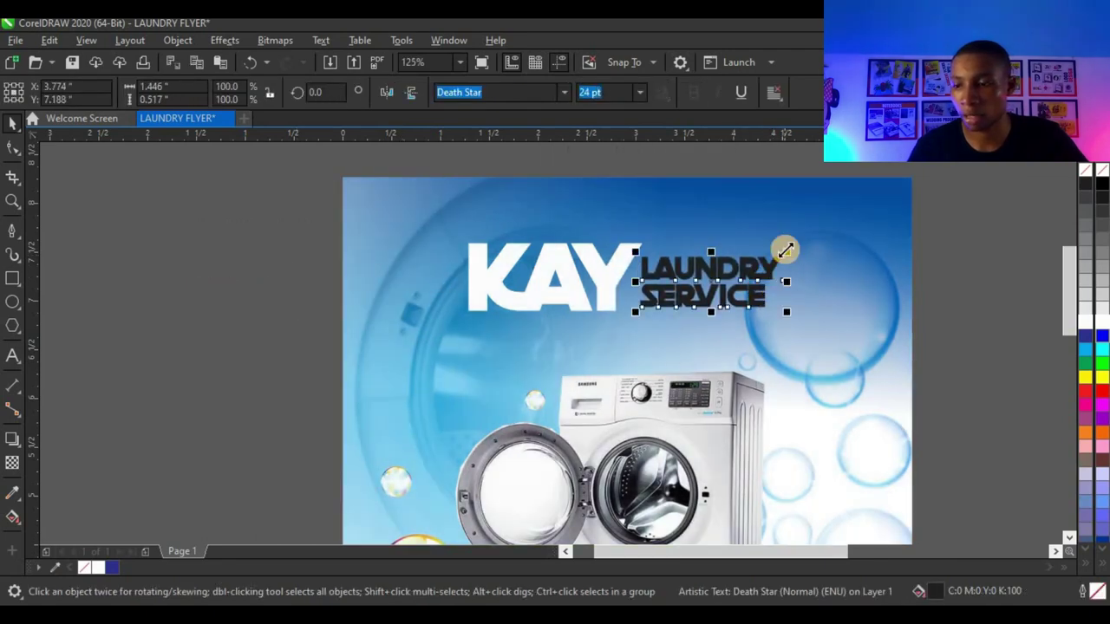
{"action": "left_click_drag", "start_coordinate": [785, 251], "coordinate": [799, 248]}
{"action": "left_click", "coordinate": [210, 289]}
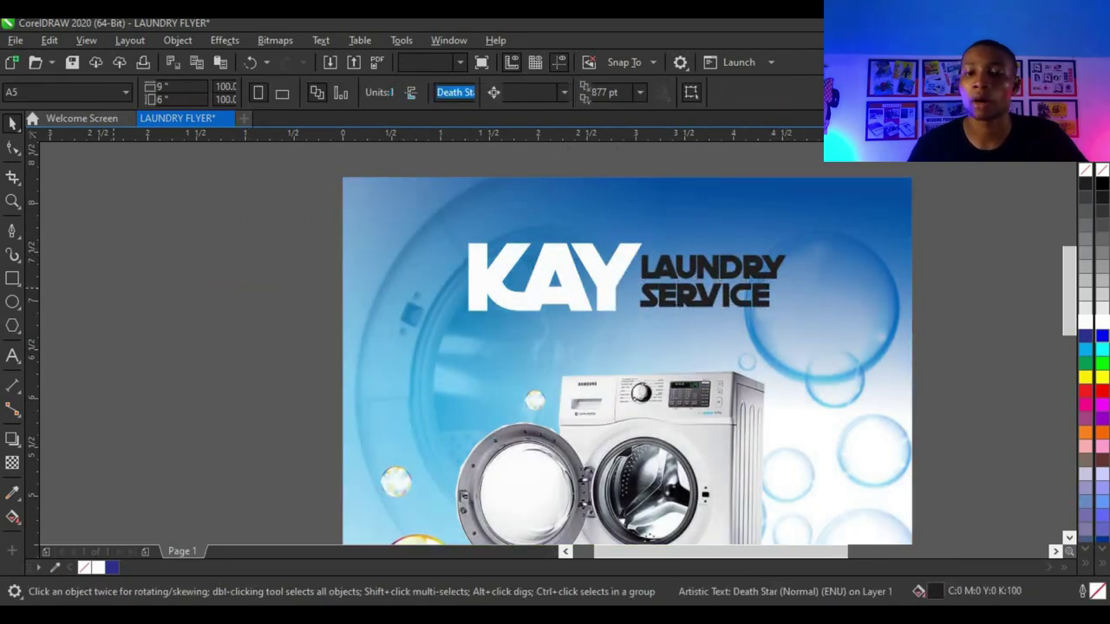
Draw a closed Pen outline around LAUNDRY SERVICE with a slanted left edge from the Y's tip
{"action": "scroll", "coordinate": [625, 243], "scroll_direction": "up", "scroll_amount": 2}
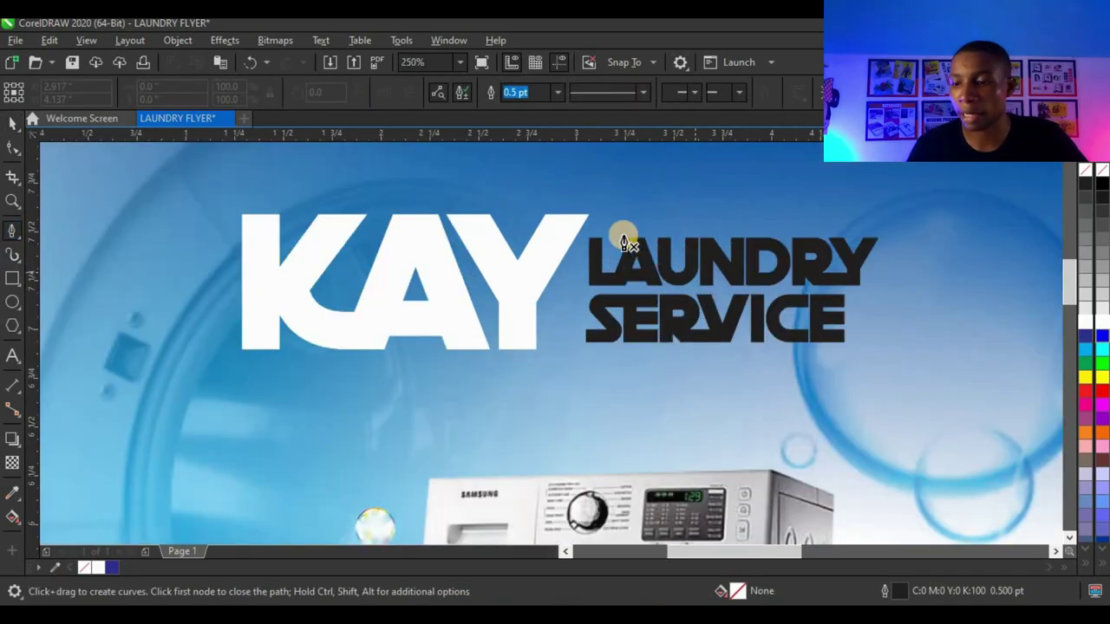
{"action": "scroll", "coordinate": [591, 234], "scroll_direction": "up", "scroll_amount": 4}
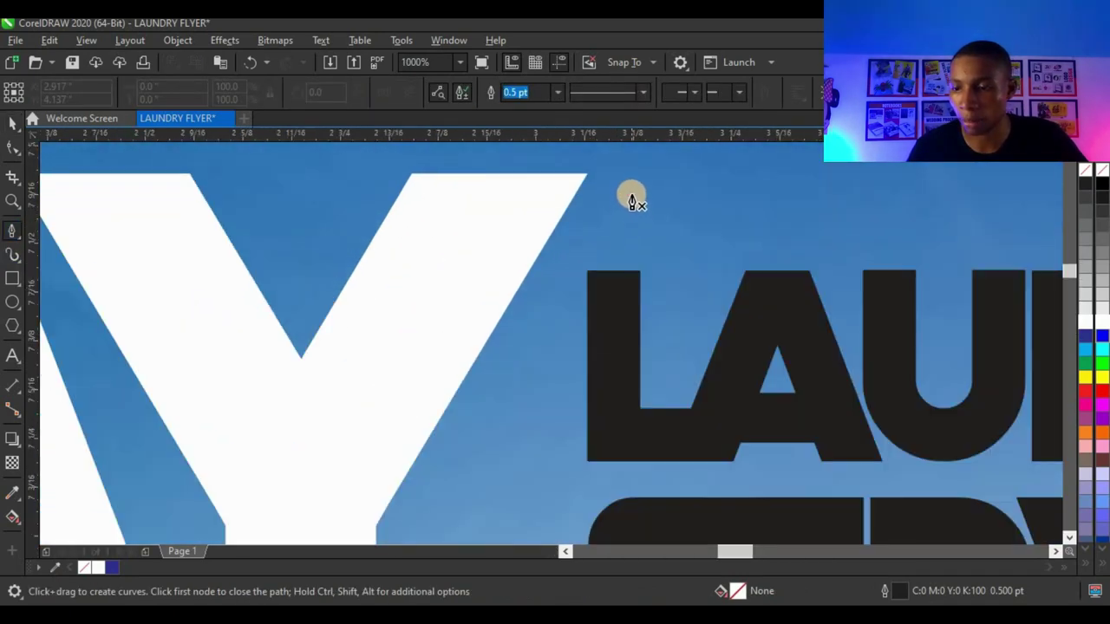
{"action": "left_click", "coordinate": [632, 196]}
{"action": "scroll", "coordinate": [537, 327], "scroll_direction": "down", "scroll_amount": 4}
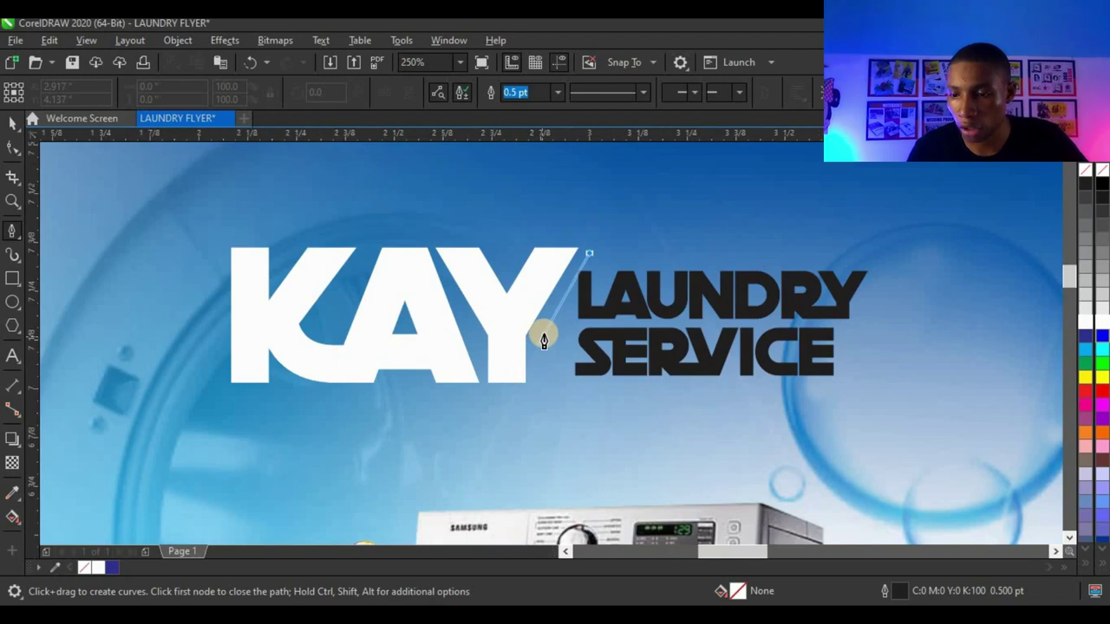
{"action": "scroll", "coordinate": [544, 341], "scroll_direction": "up", "scroll_amount": 2}
{"action": "left_click", "coordinate": [534, 342]}
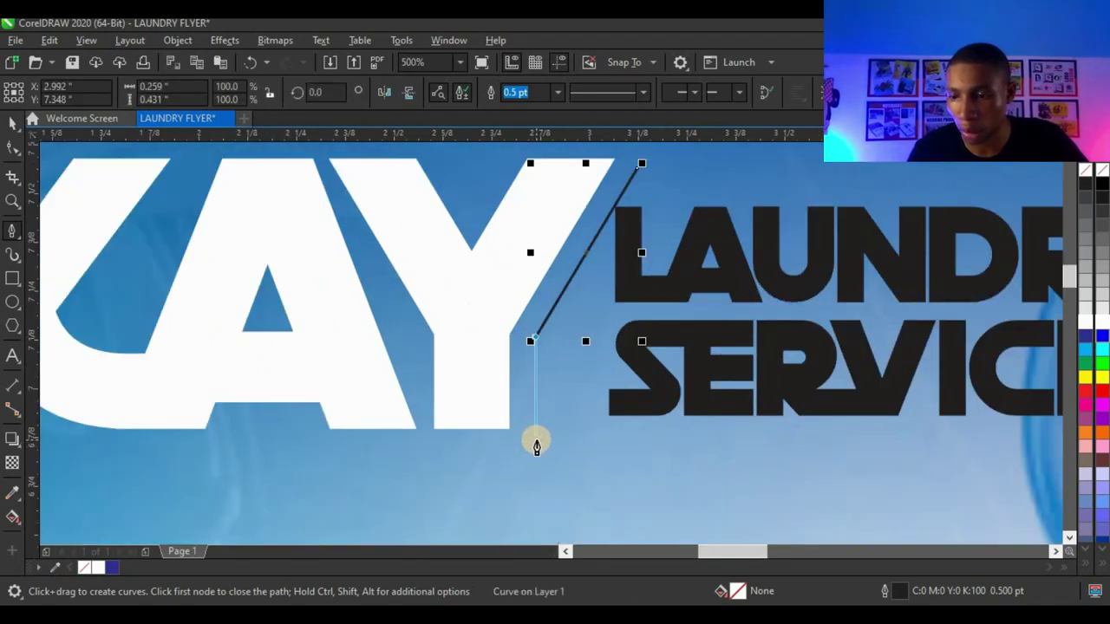
{"action": "left_click", "coordinate": [533, 444]}
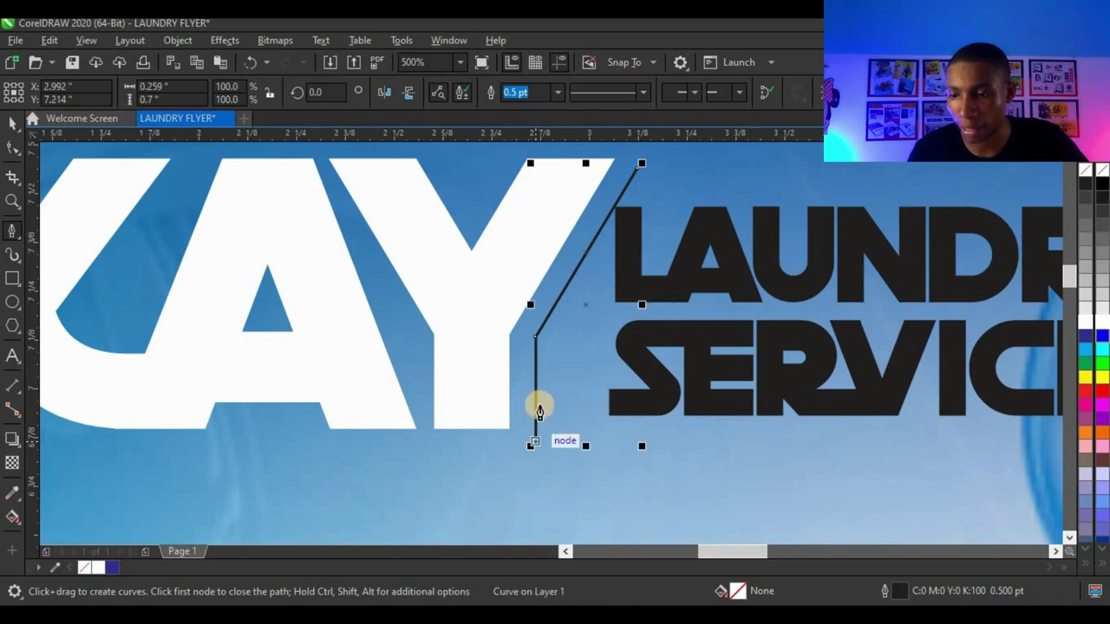
{"action": "scroll", "coordinate": [699, 404], "scroll_direction": "down", "scroll_amount": 2}
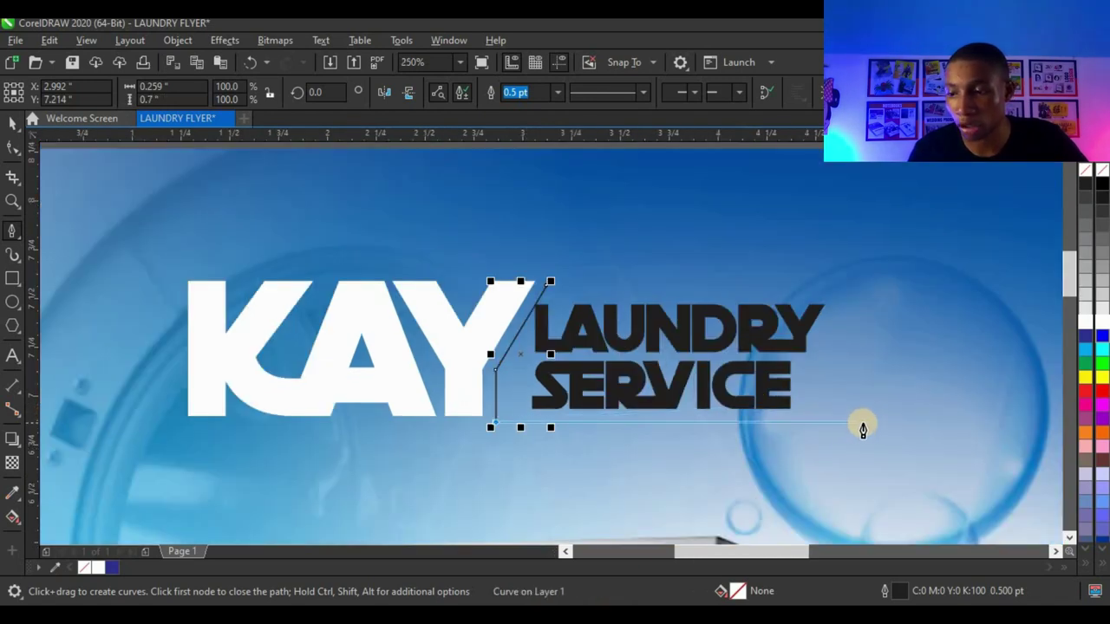
{"action": "left_click", "coordinate": [841, 424]}
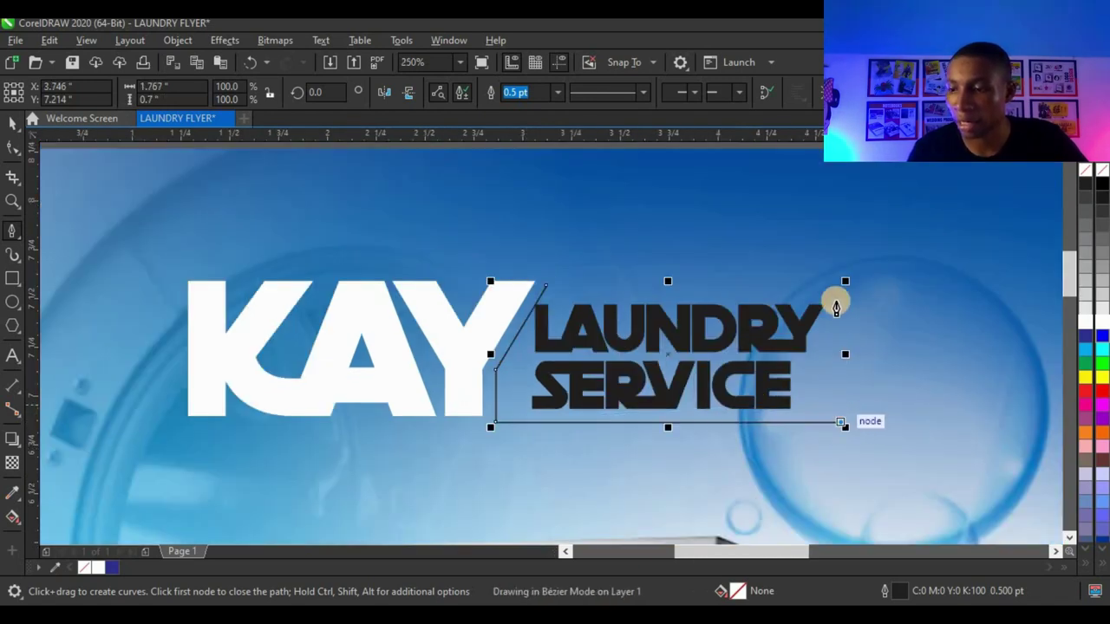
{"action": "left_click", "coordinate": [840, 288]}
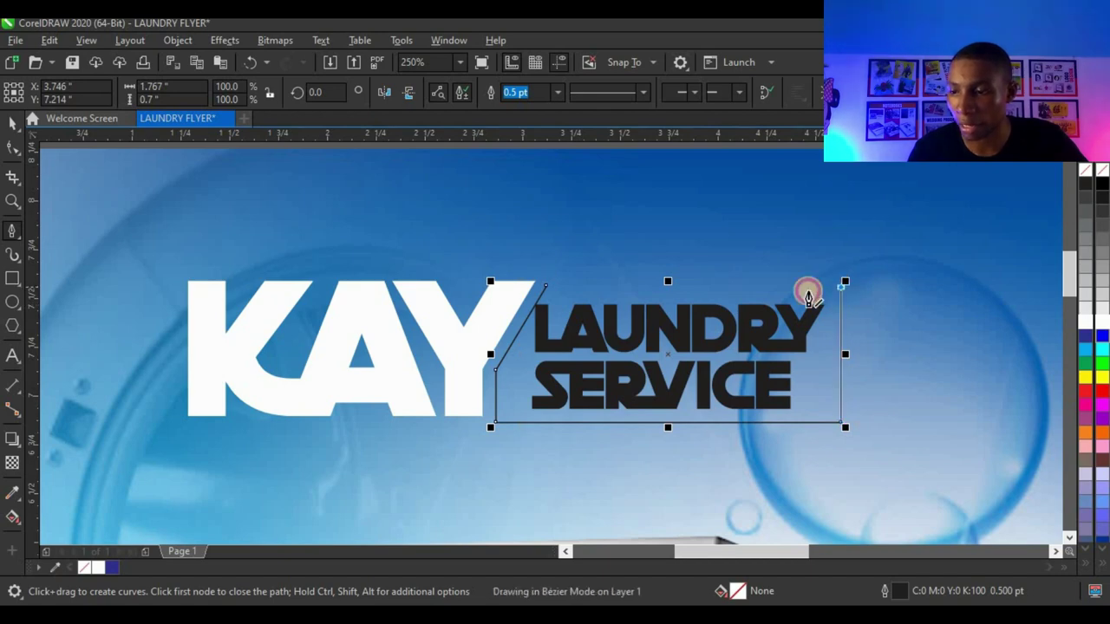
{"action": "left_click", "coordinate": [547, 291]}
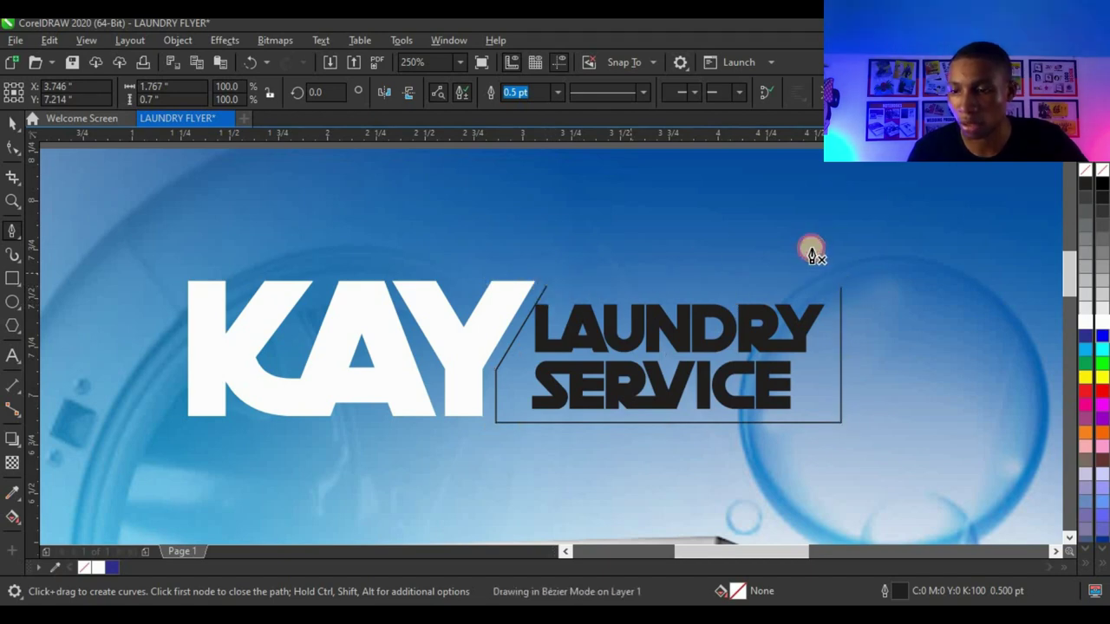
{"action": "key", "text": "space"}
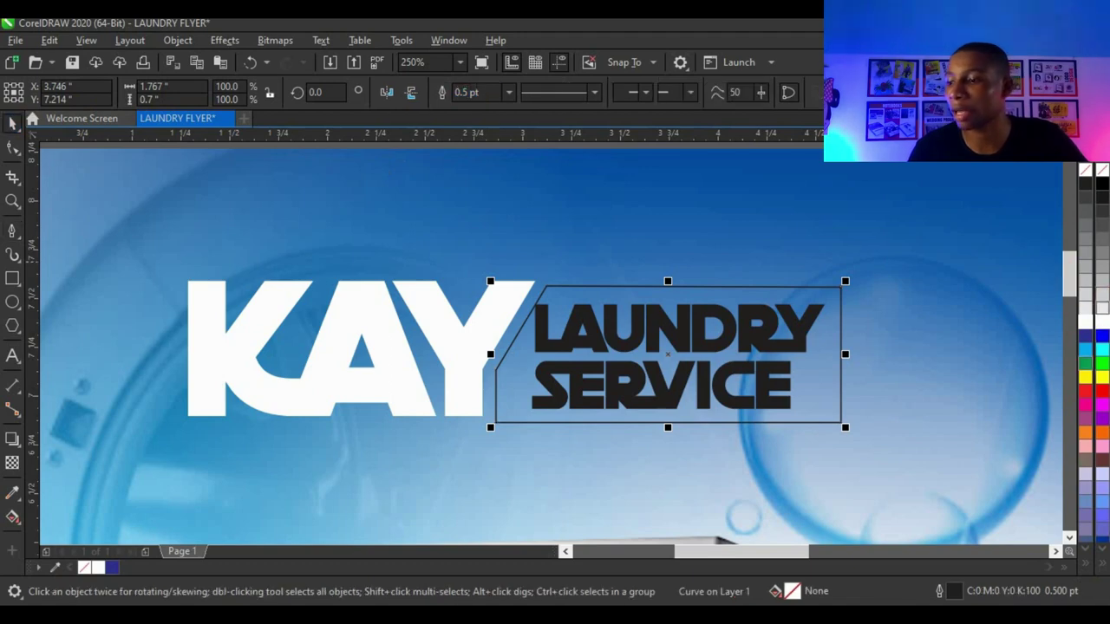
Remove the tag's outline and give it a yellow-to-red fountain fill, adjusting both gradient ends
{"action": "left_click", "coordinate": [1086, 393]}
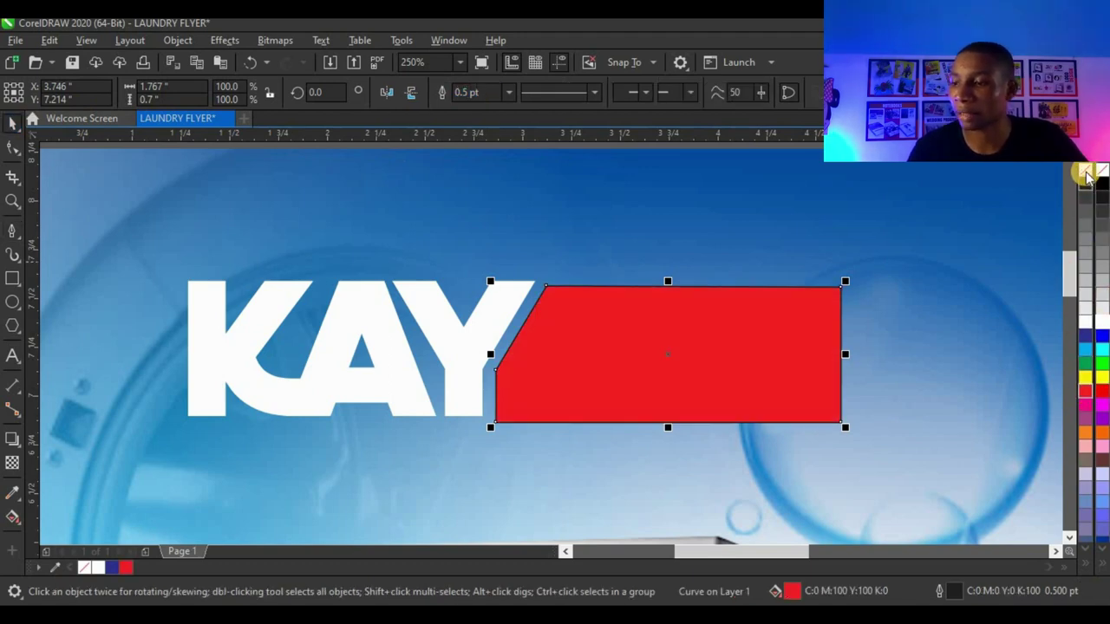
{"action": "right_click", "coordinate": [1086, 172]}
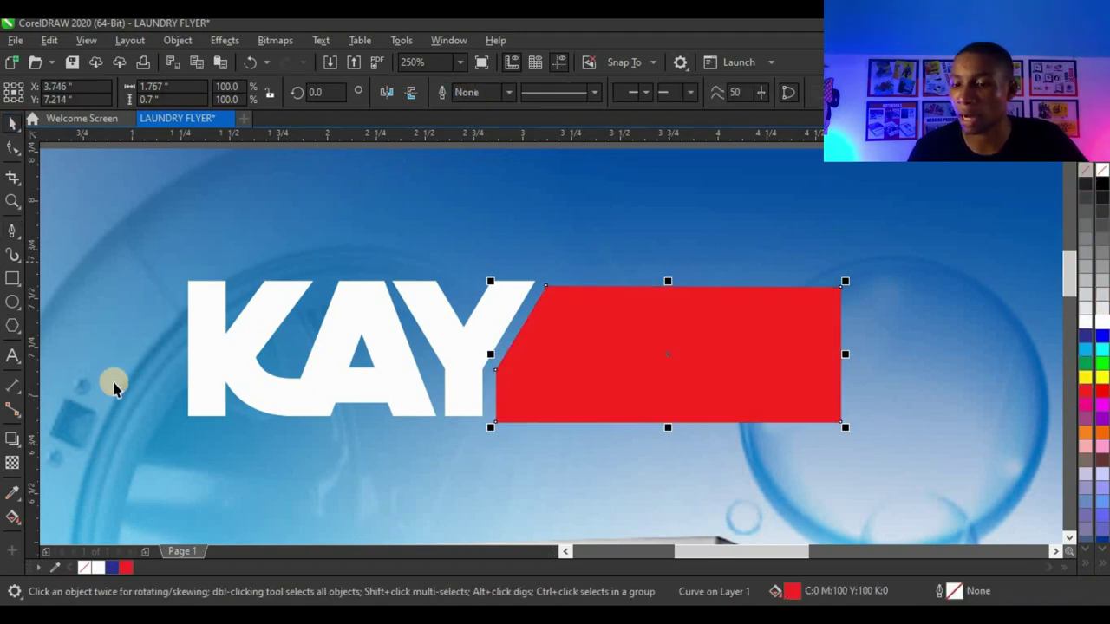
{"action": "left_click", "coordinate": [13, 516]}
{"action": "left_click_drag", "start_coordinate": [789, 400], "coordinate": [540, 291]}
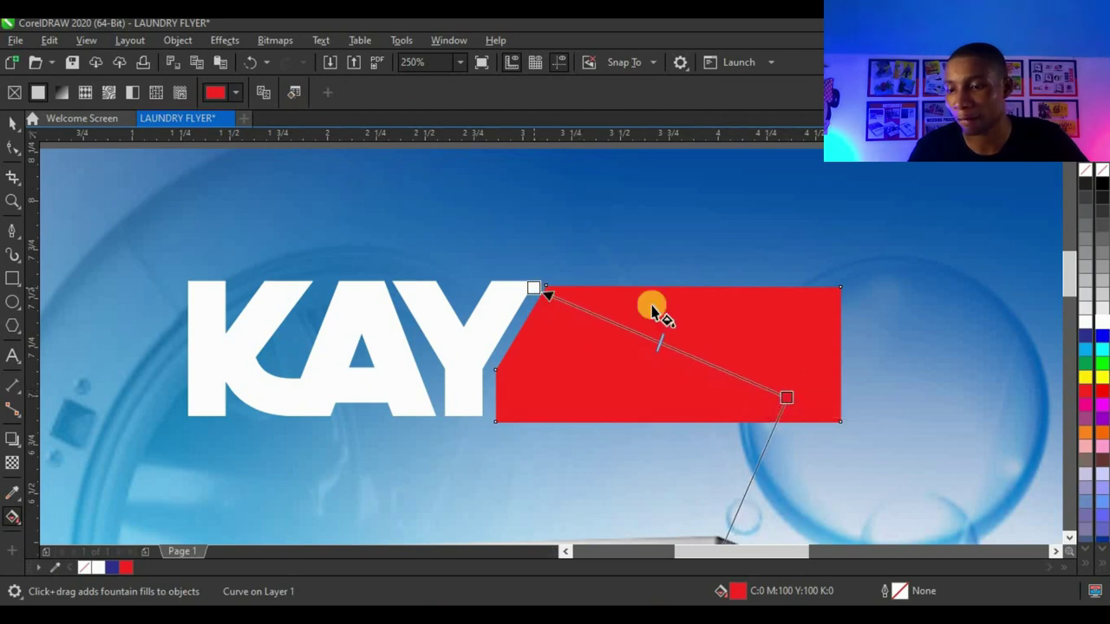
{"action": "left_click", "coordinate": [1090, 380]}
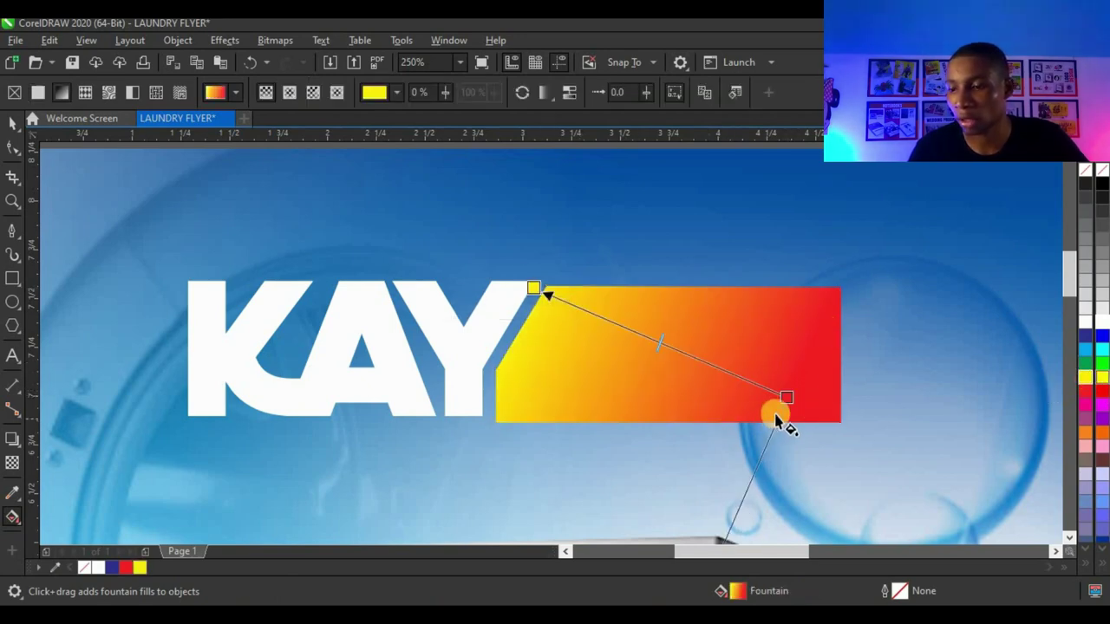
{"action": "left_click_drag", "start_coordinate": [798, 405], "coordinate": [913, 451]}
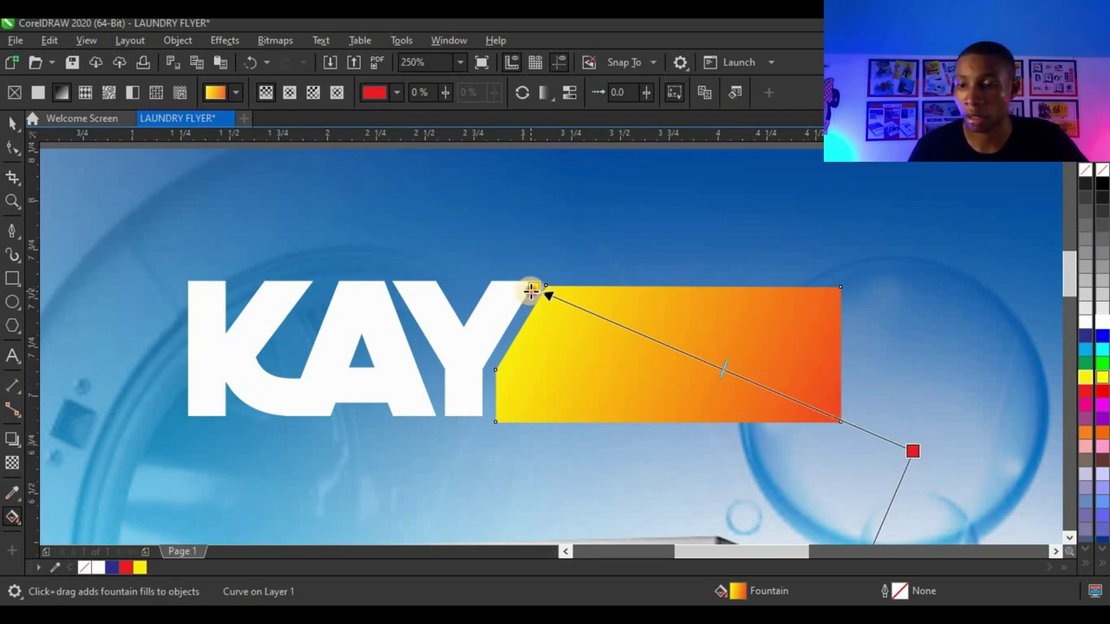
{"action": "left_click_drag", "start_coordinate": [534, 287], "coordinate": [483, 269]}
{"action": "key", "text": "space"}
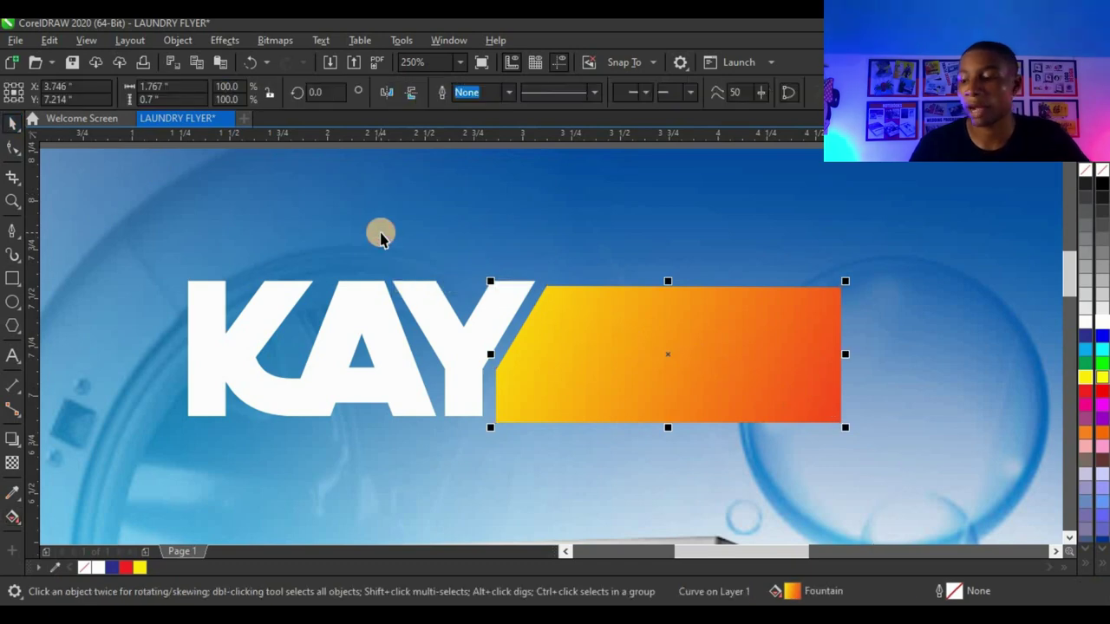
Send the tag behind LAUNDRY SERVICE, then shrink the text slightly and fill it white
{"action": "key", "text": "ctrl+Page_Down"}
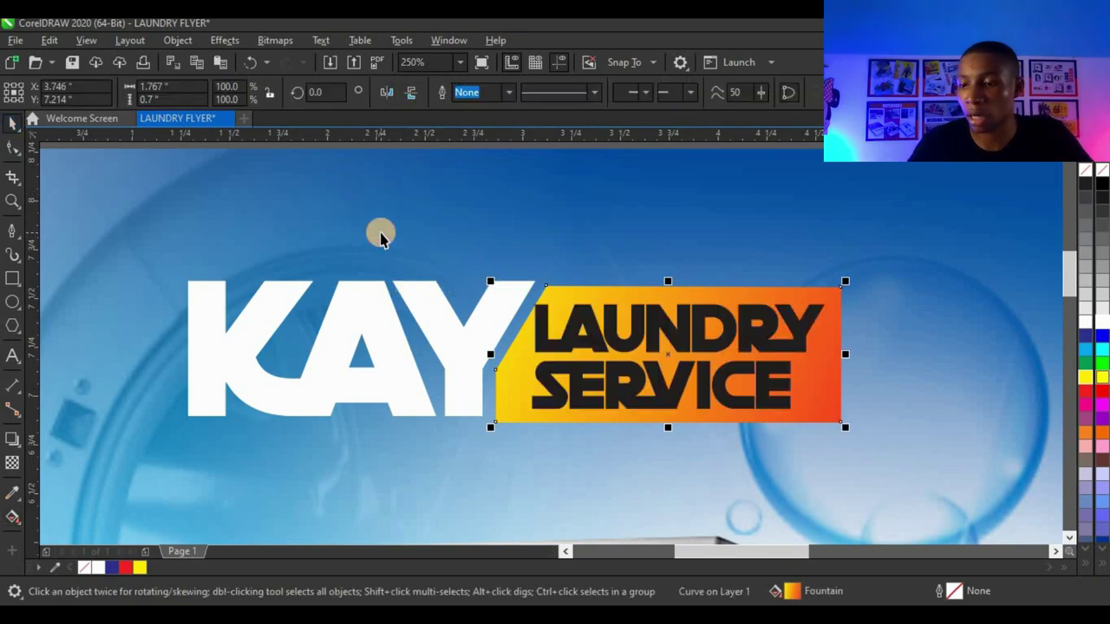
{"action": "left_click", "coordinate": [674, 394]}
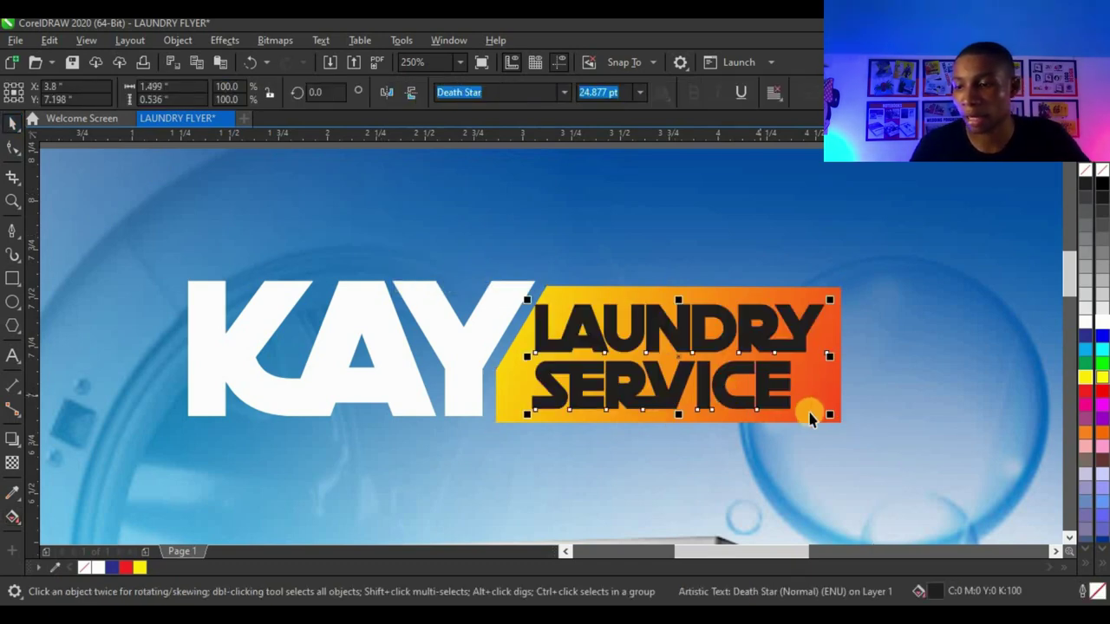
{"action": "left_click_drag", "start_coordinate": [830, 417], "coordinate": [823, 419]}
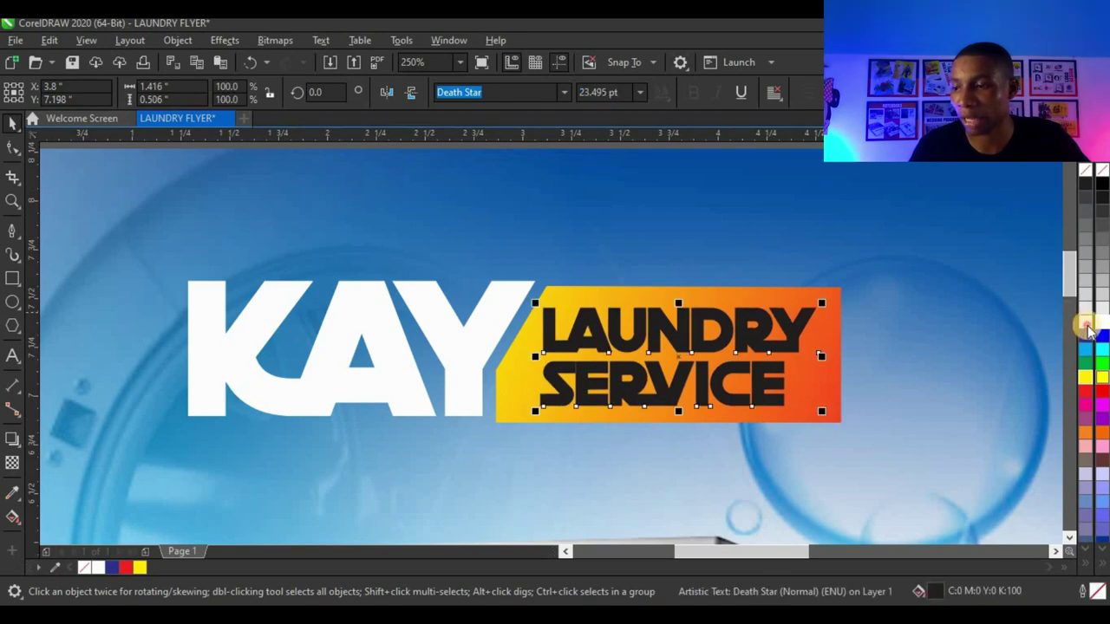
{"action": "left_click", "coordinate": [1086, 328]}
Deselect everything to review the whole flyer, then select the gradient tag
{"action": "scroll", "coordinate": [940, 301], "scroll_direction": "down", "scroll_amount": 5}
{"action": "left_click", "coordinate": [934, 300]}
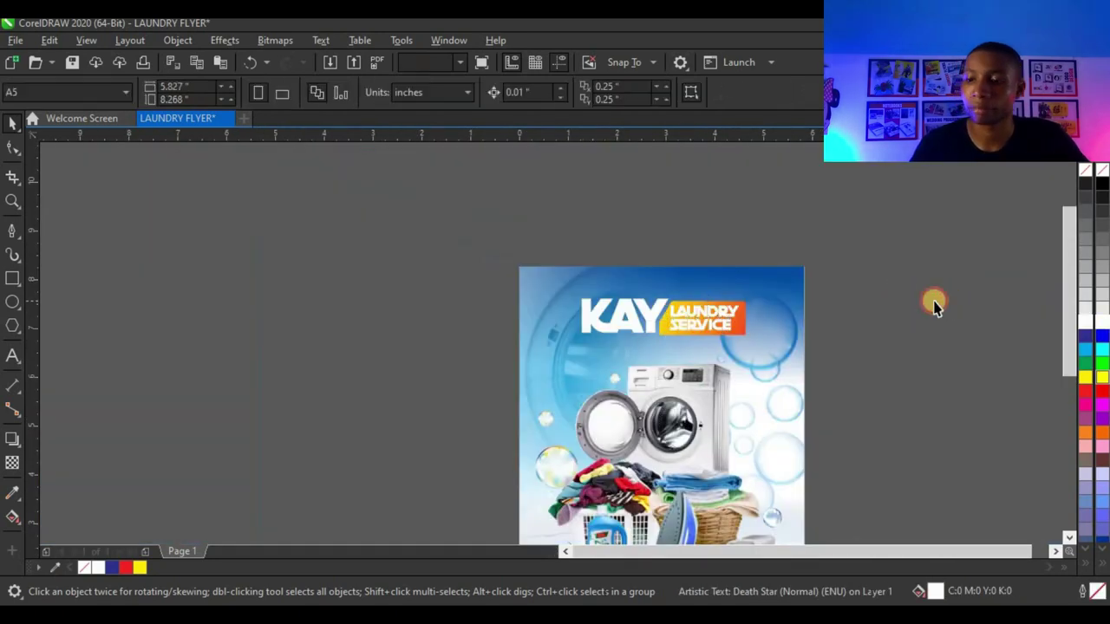
{"action": "scroll", "coordinate": [733, 313], "scroll_direction": "up", "scroll_amount": 2}
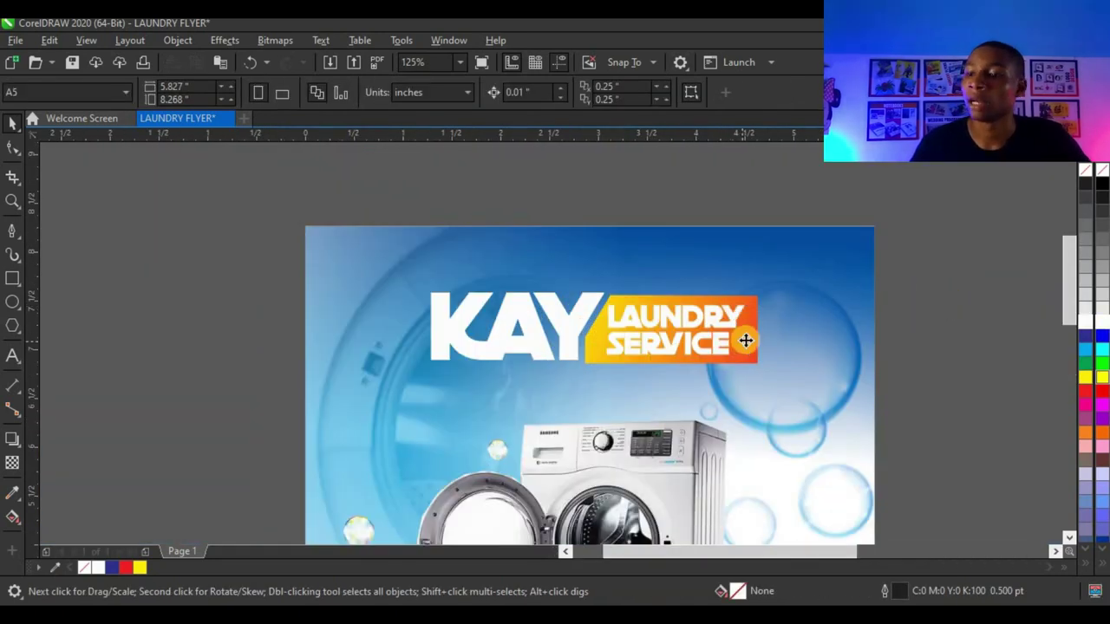
{"action": "left_click", "coordinate": [746, 341]}
{"action": "scroll", "coordinate": [748, 331], "scroll_direction": "up", "scroll_amount": 2}
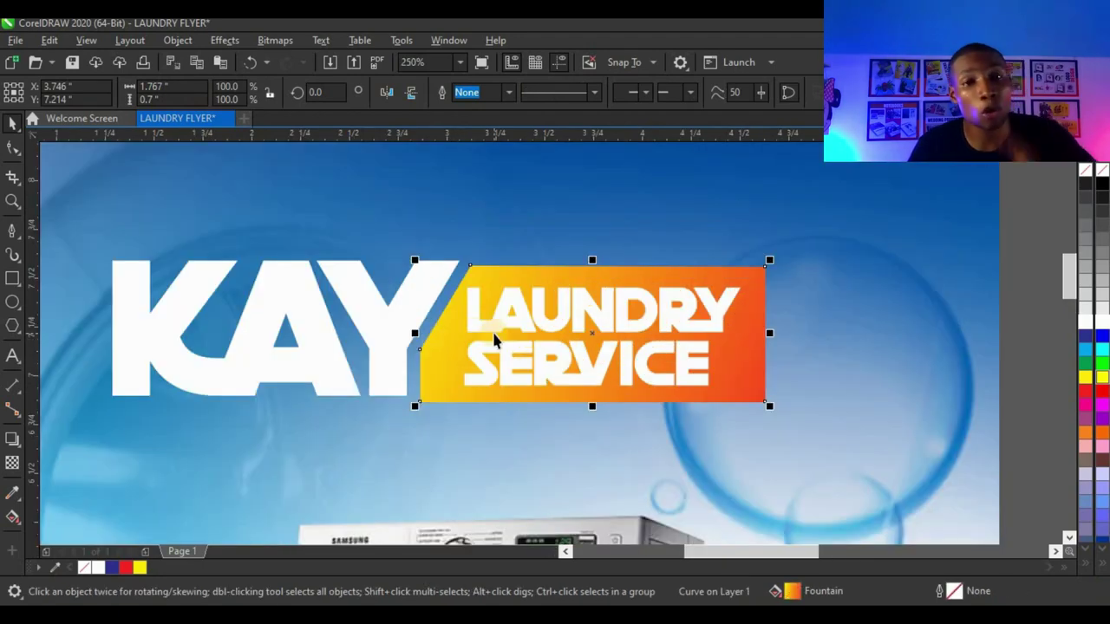
{"action": "scroll", "coordinate": [489, 310], "scroll_direction": "up", "scroll_amount": 2}
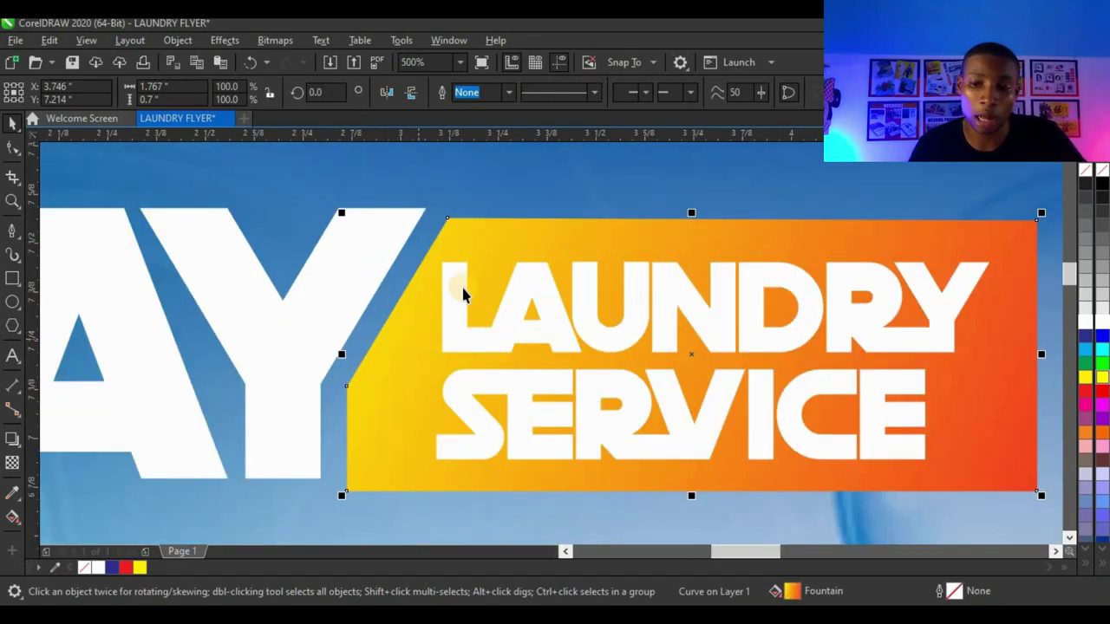
{"action": "scroll", "coordinate": [450, 309], "scroll_direction": "down", "scroll_amount": 2}
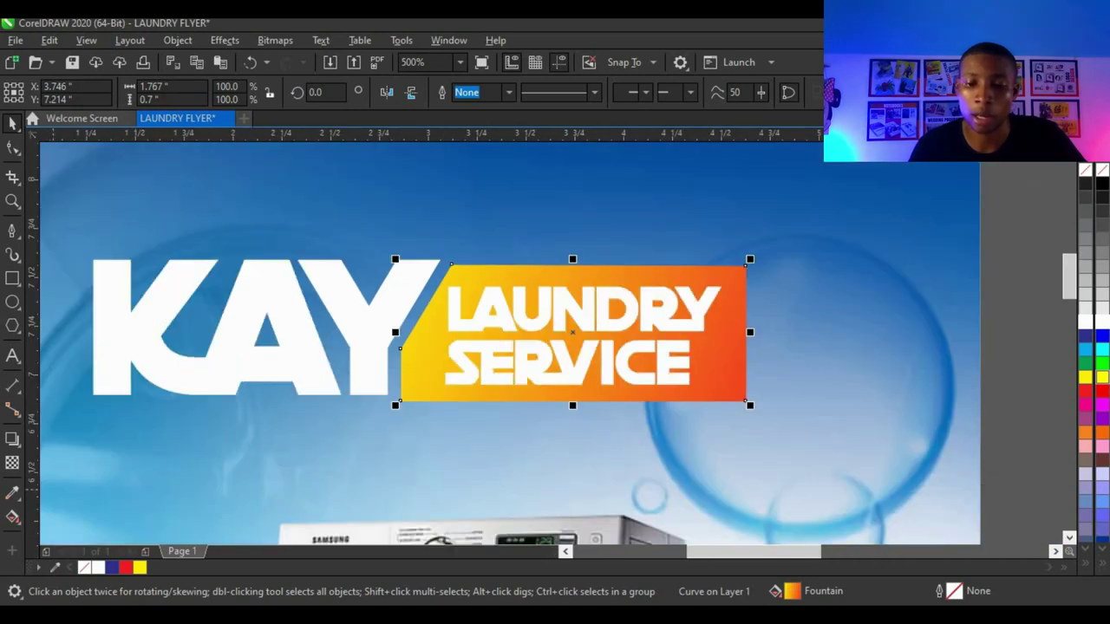
Move the tag gradient's yellow start up-left beyond the tag and nudge its red end
{"action": "left_click_drag", "start_coordinate": [361, 245], "coordinate": [264, 203]}
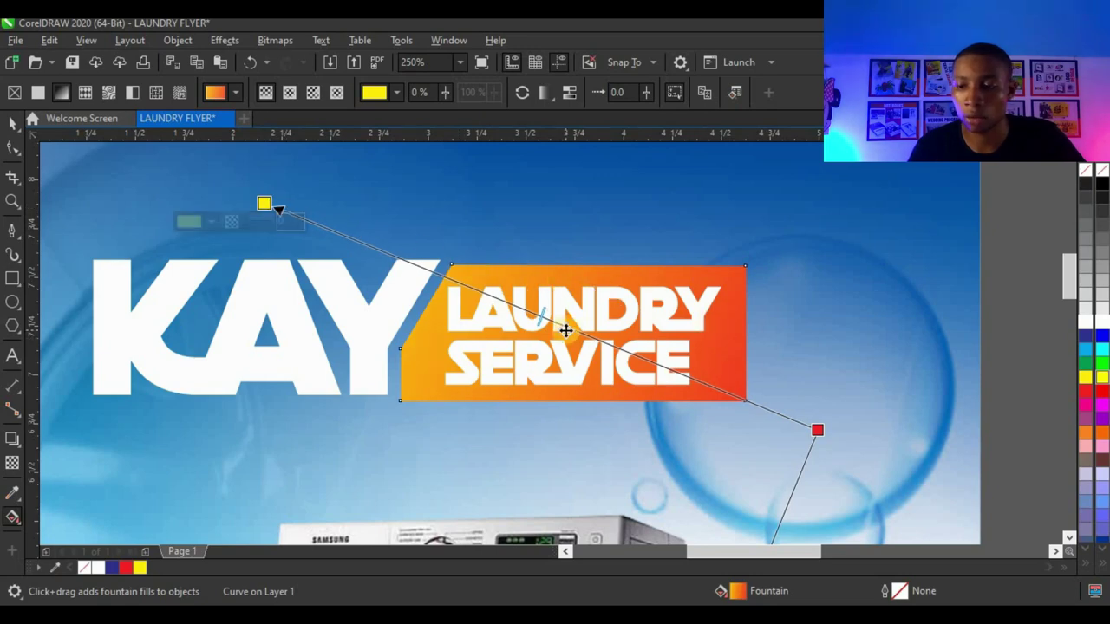
{"action": "left_click_drag", "start_coordinate": [816, 427], "coordinate": [807, 423]}
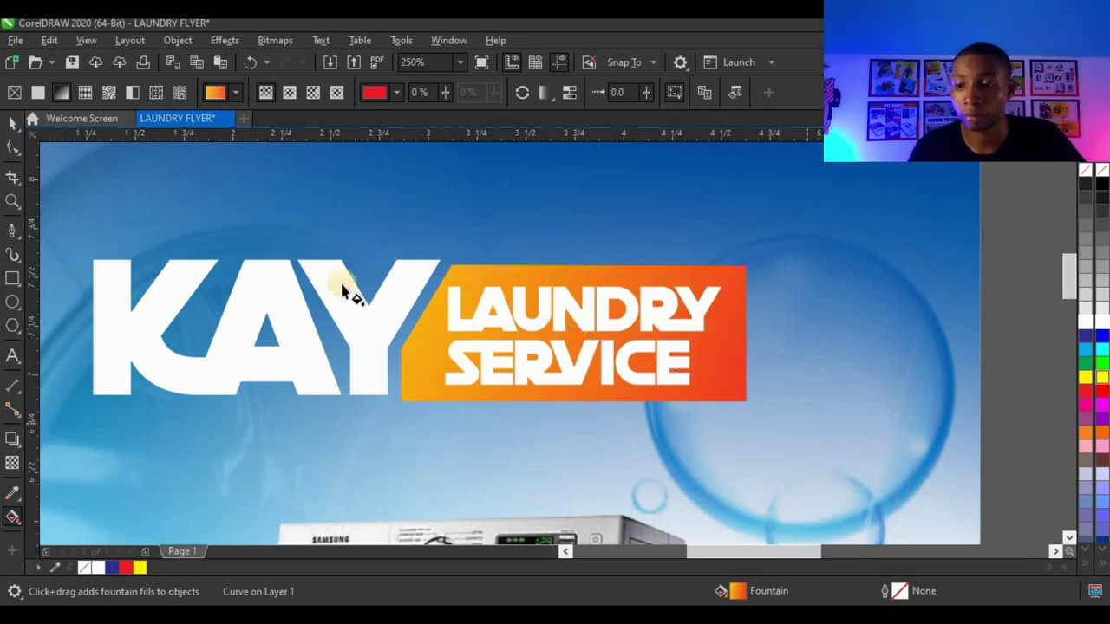
{"action": "left_click", "coordinate": [12, 124]}
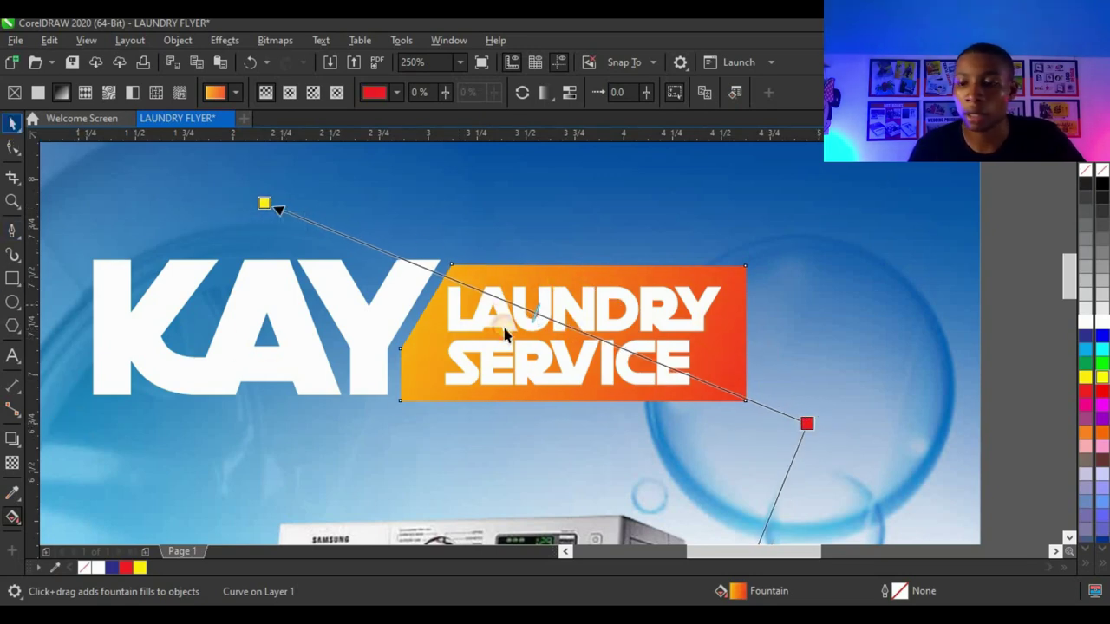
Give the LAUNDRY SERVICE text a drop shadow cast toward the lower left
{"action": "left_click", "coordinate": [512, 334]}
{"action": "left_click", "coordinate": [12, 439]}
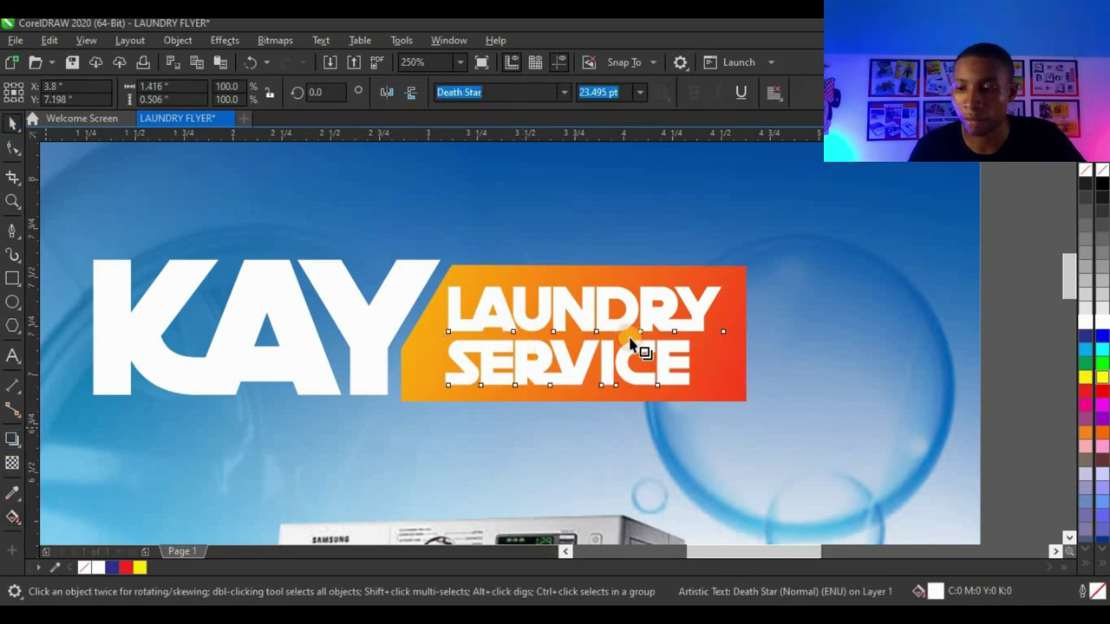
{"action": "left_click_drag", "start_coordinate": [585, 335], "coordinate": [542, 398]}
Finish the soft Multiply shadow (50 opacity, 15 feather) and return to the Pick tool
{"action": "scroll", "coordinate": [547, 386], "scroll_direction": "up", "scroll_amount": 2}
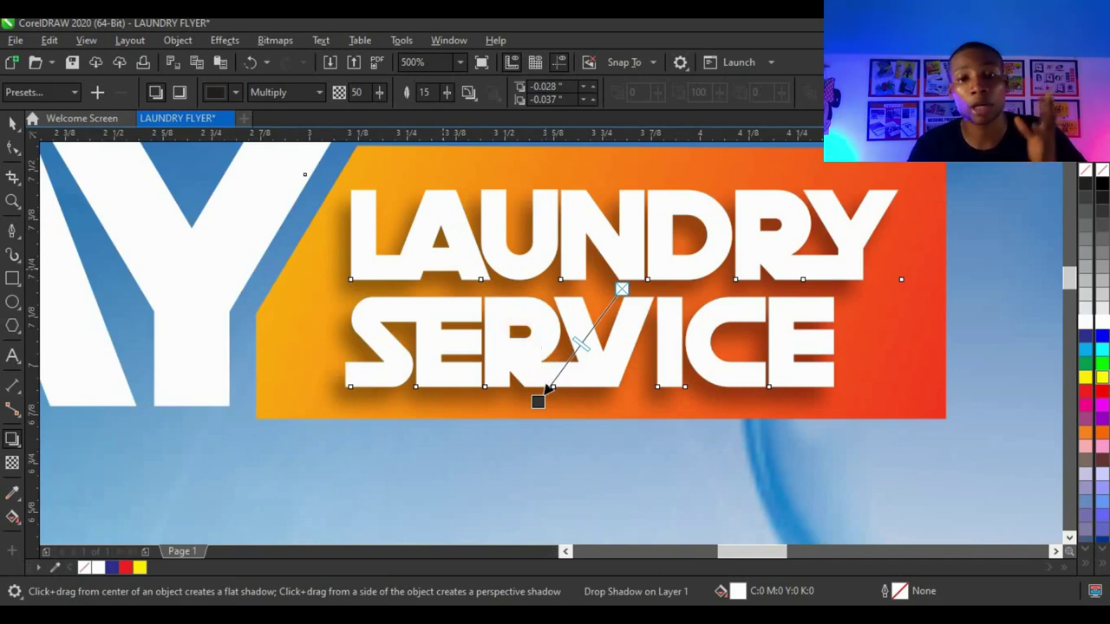
{"action": "key", "text": "space"}
{"action": "scroll", "coordinate": [537, 267], "scroll_direction": "down", "scroll_amount": 4}
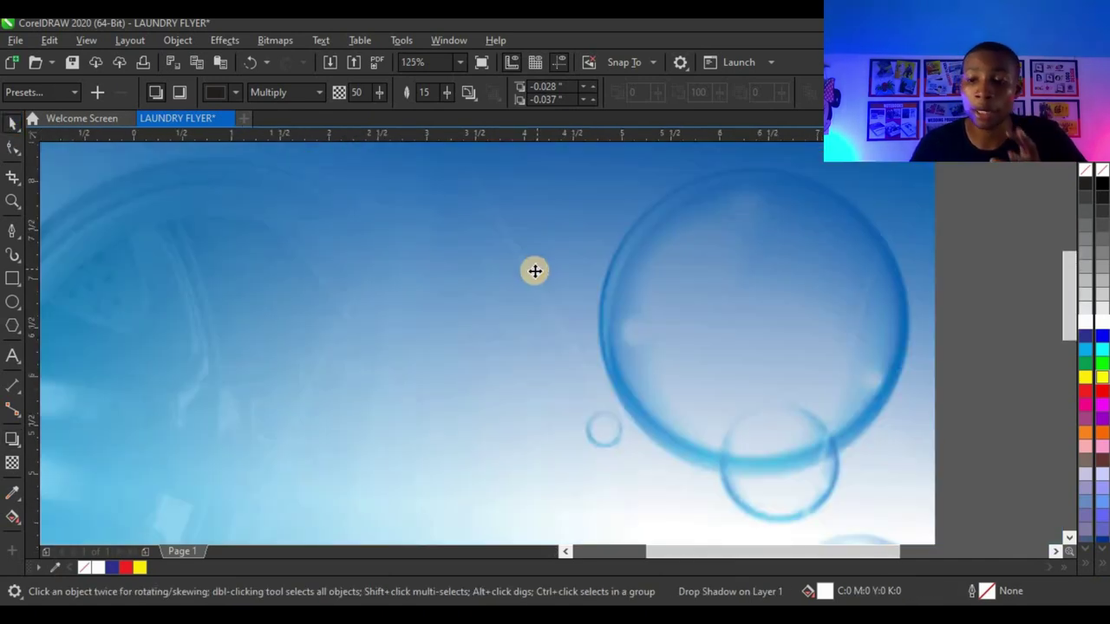
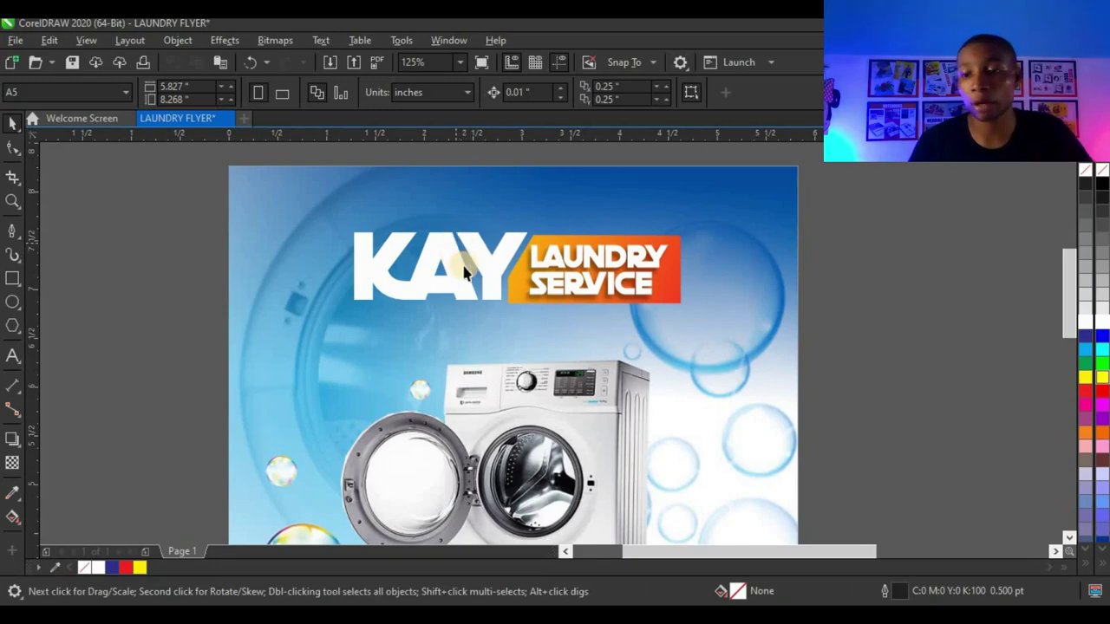
Give the KAY lettering a cyan outline and convert it to curves
{"action": "left_click", "coordinate": [488, 256]}
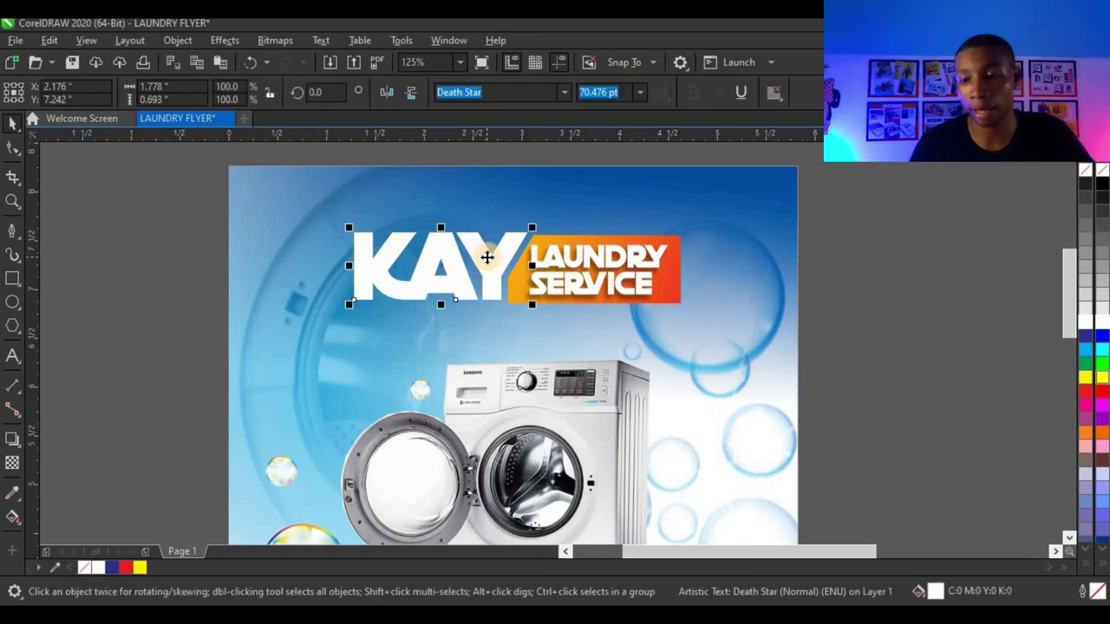
{"action": "right_click", "coordinate": [1084, 350]}
{"action": "scroll", "coordinate": [446, 243], "scroll_direction": "up", "scroll_amount": 2}
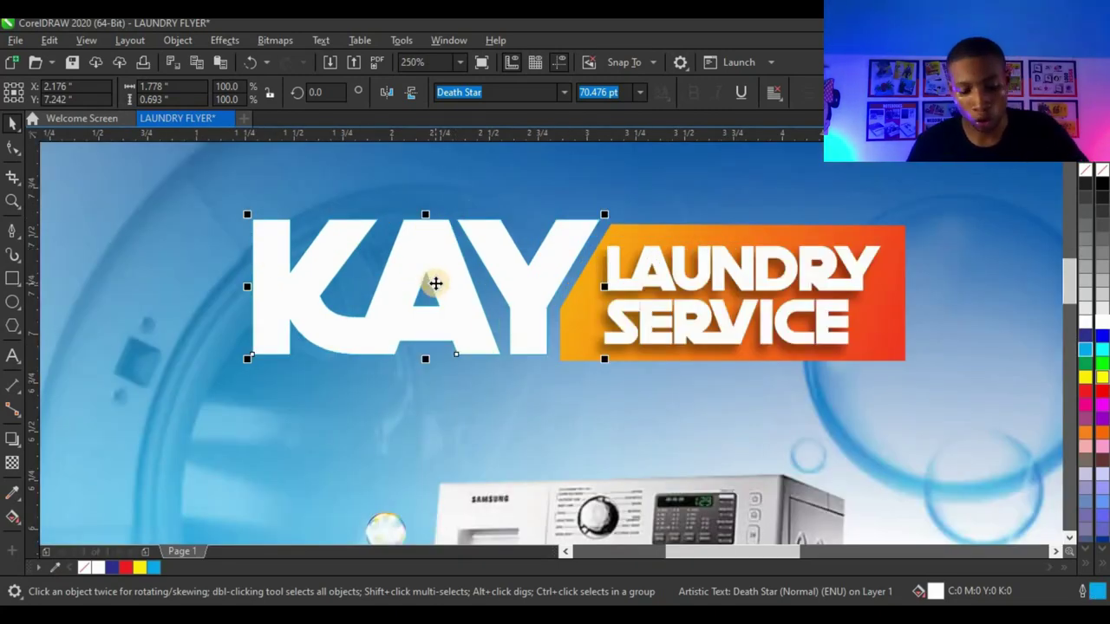
{"action": "key", "text": "ctrl+q"}
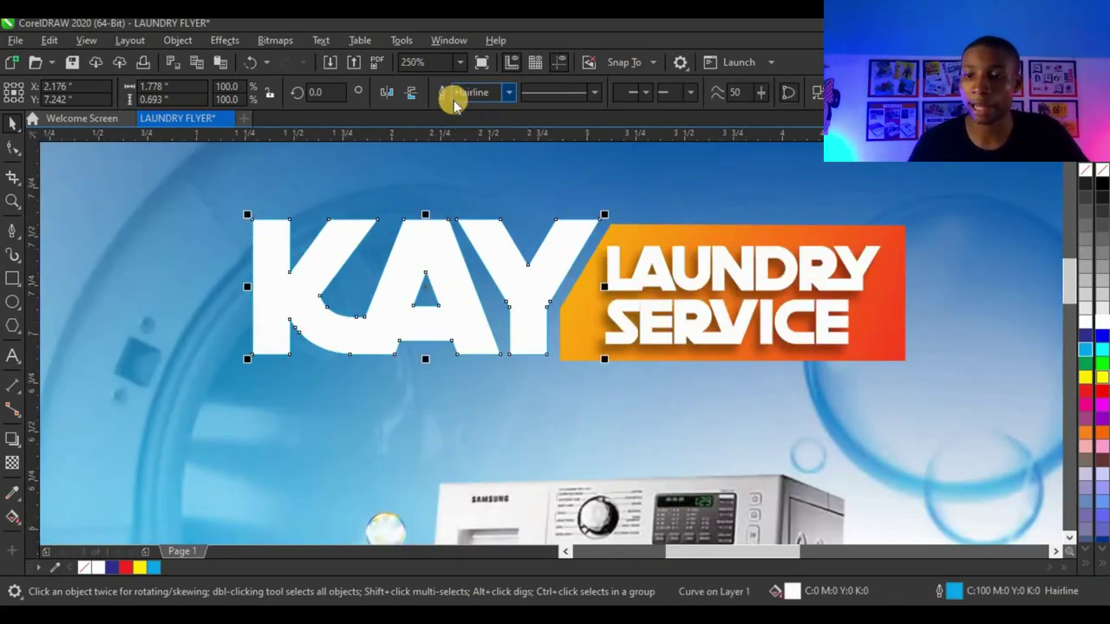
Set the KAY outline to 1.5 pt and deepen its colour to blue C100 M19 Y0 K0
{"action": "left_click", "coordinate": [510, 94]}
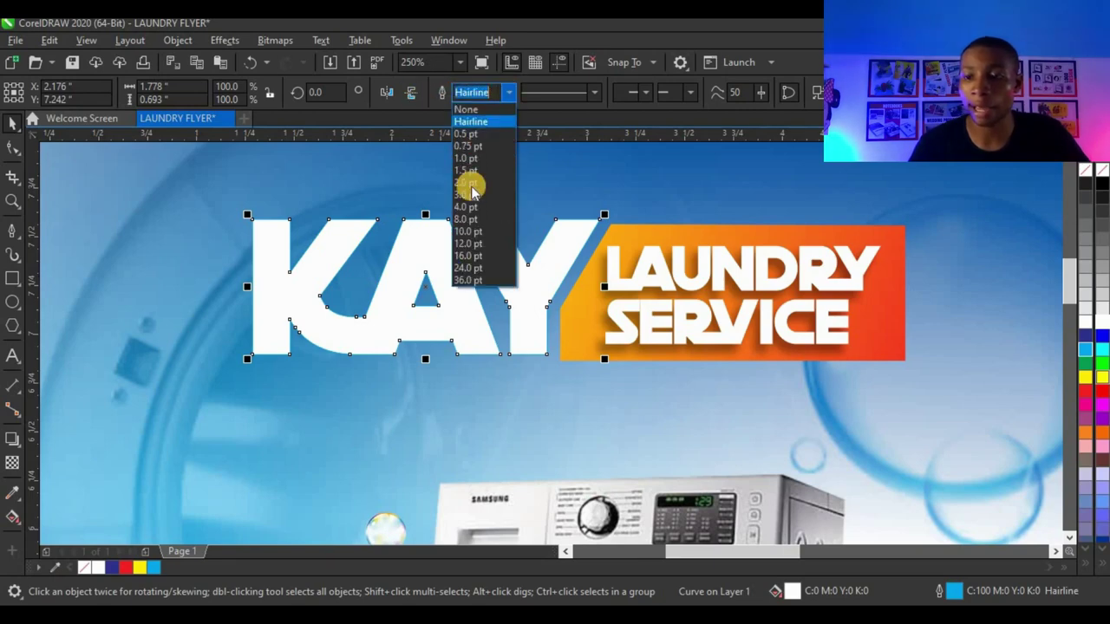
{"action": "left_click", "coordinate": [468, 170]}
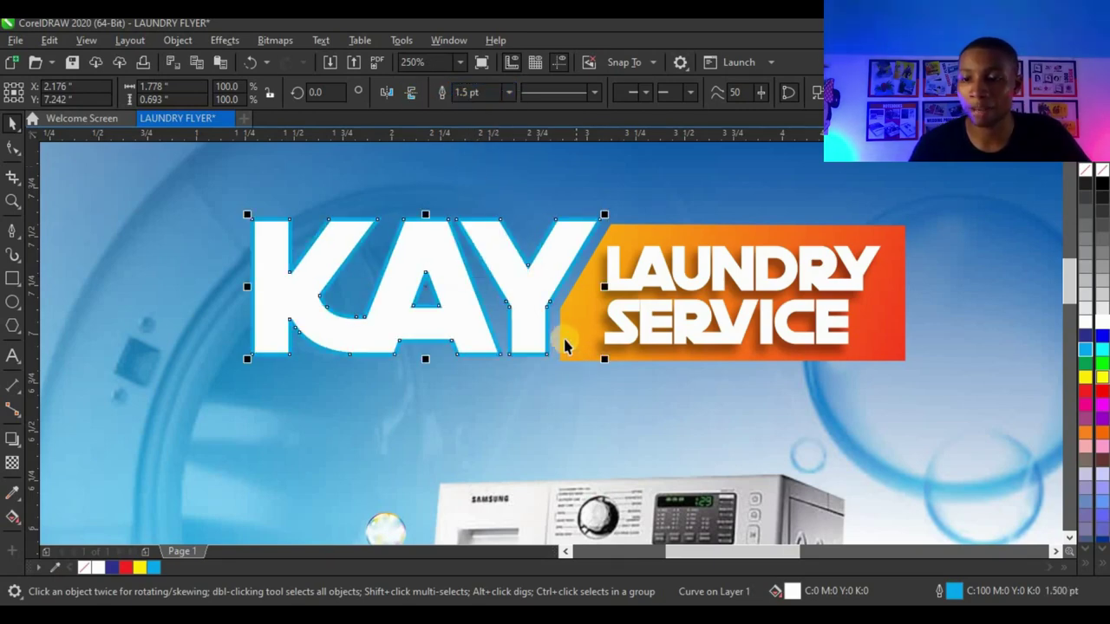
{"action": "scroll", "coordinate": [597, 315], "scroll_direction": "down", "scroll_amount": 2}
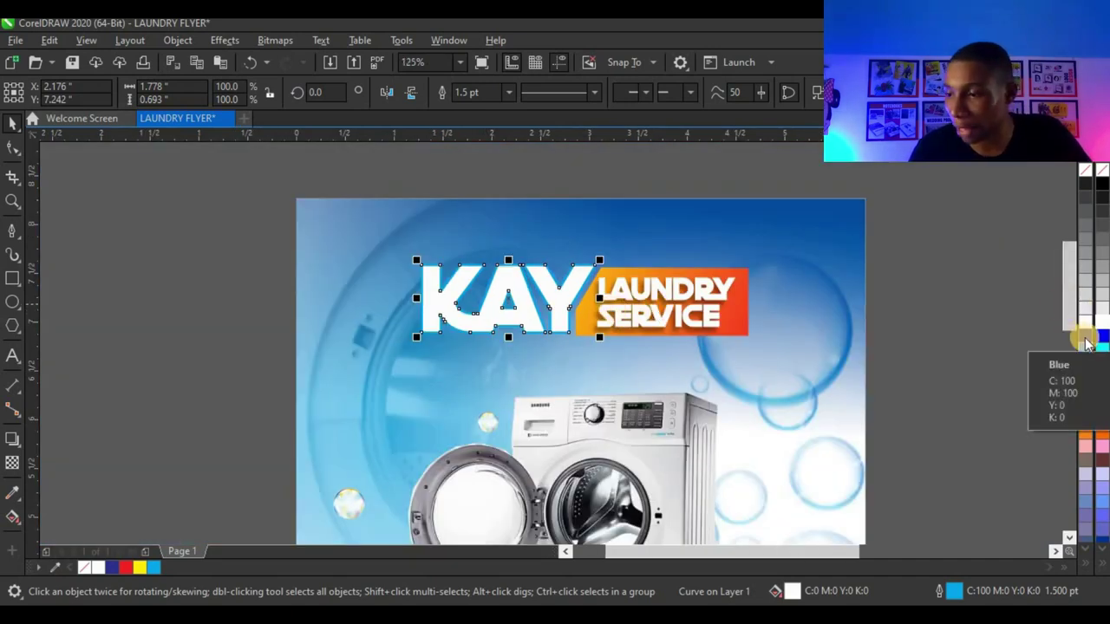
{"action": "right_click", "coordinate": [1086, 341]}
{"action": "scroll", "coordinate": [553, 310], "scroll_direction": "up", "scroll_amount": 4}
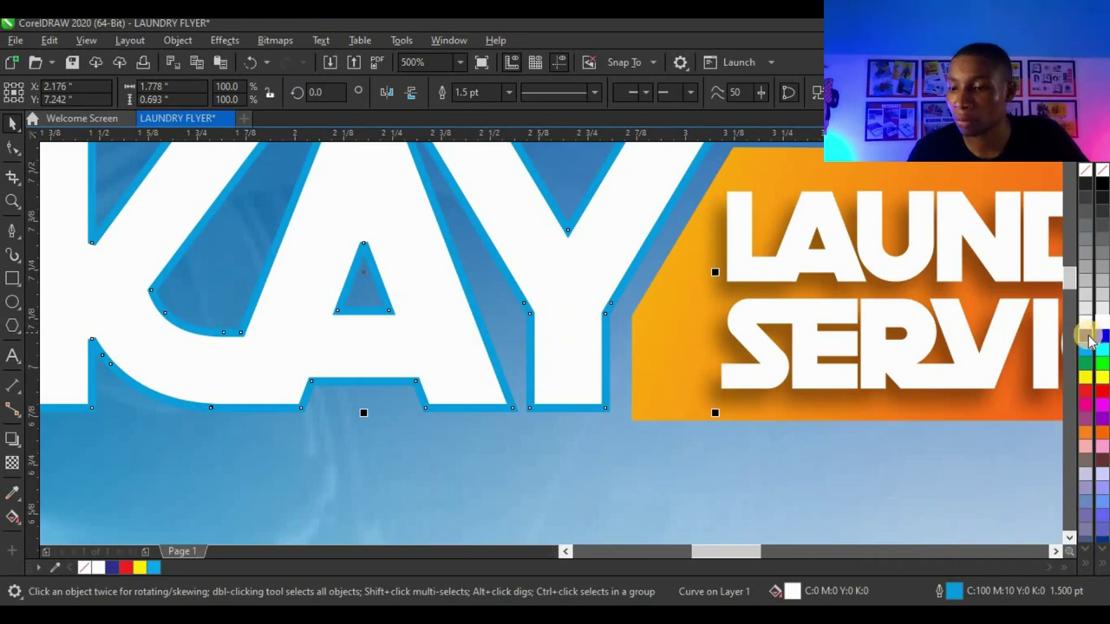
{"action": "right_click", "coordinate": [1091, 341]}
{"action": "scroll", "coordinate": [589, 301], "scroll_direction": "down", "scroll_amount": 8}
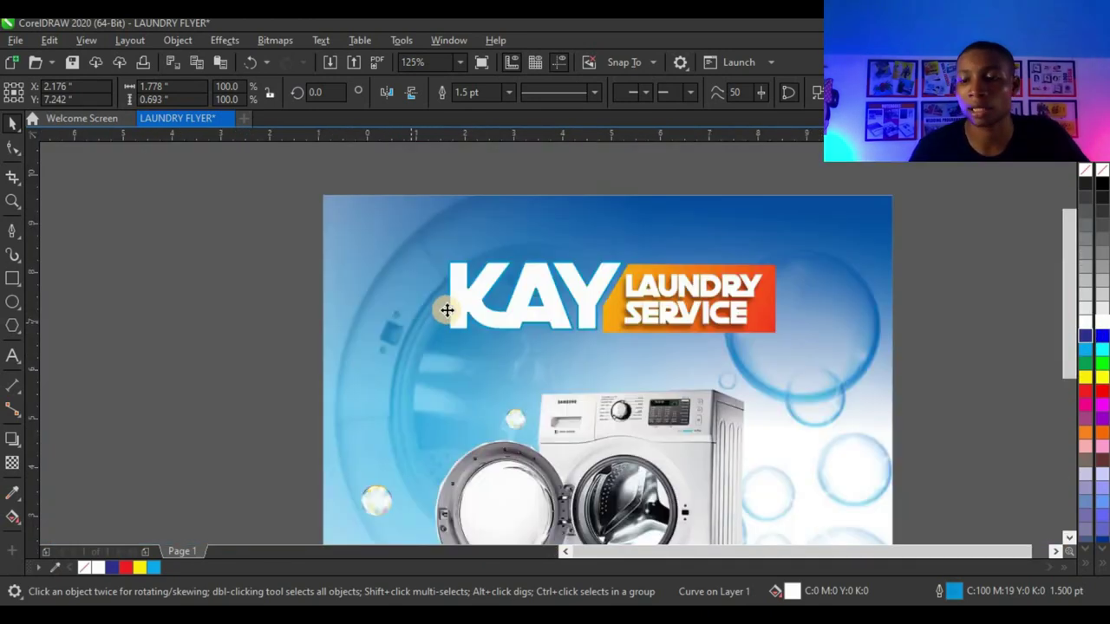
{"action": "scroll", "coordinate": [391, 318], "scroll_direction": "up", "scroll_amount": 4}
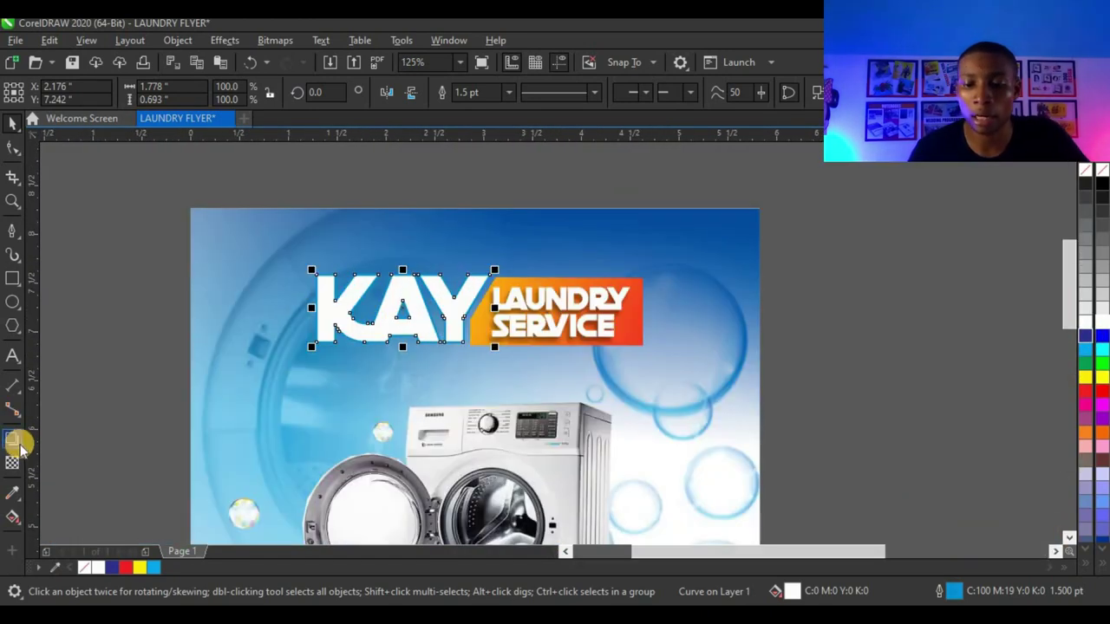
Add a soft drop shadow (Multiply, 50 opacity, 15 feather) beneath the outlined KAY lettering
{"action": "left_click", "coordinate": [12, 441]}
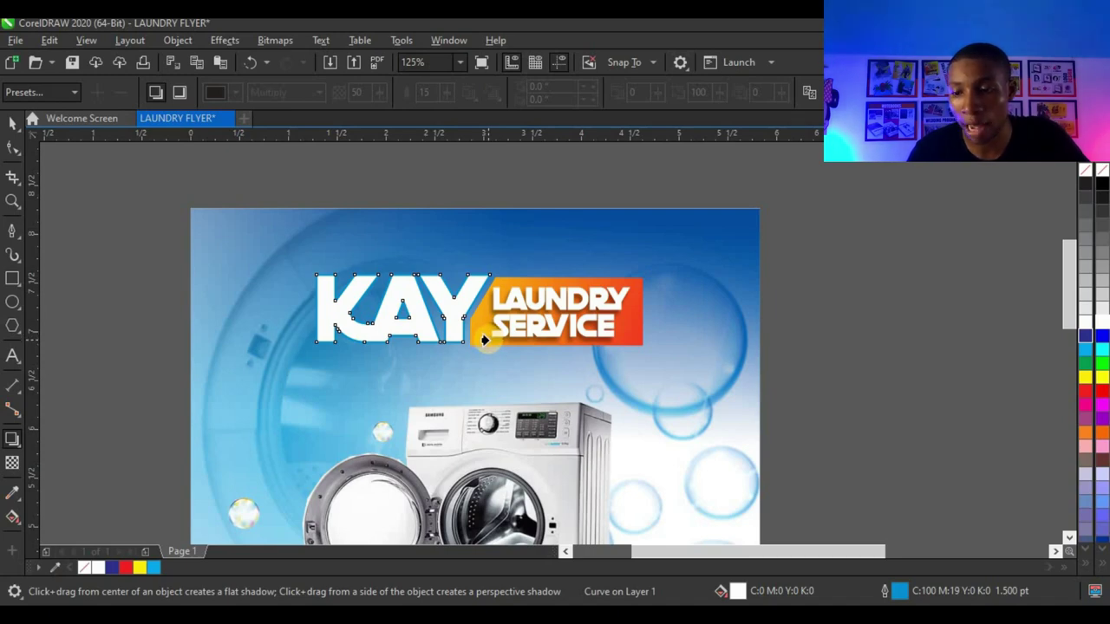
{"action": "left_click", "coordinate": [436, 330]}
{"action": "scroll", "coordinate": [490, 339], "scroll_direction": "up", "scroll_amount": 4}
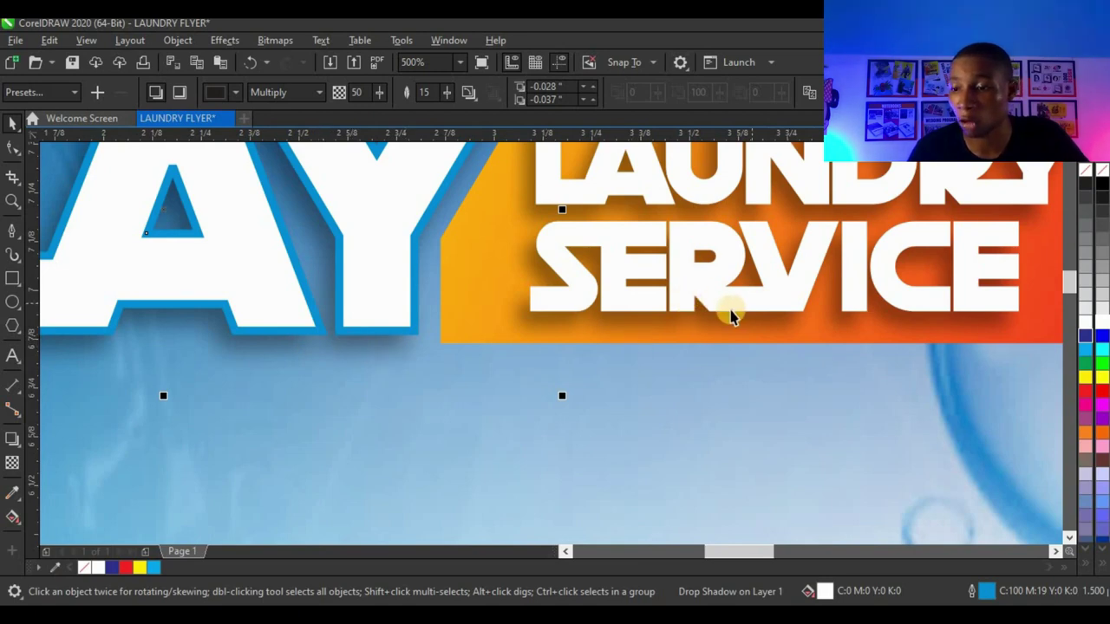
{"action": "scroll", "coordinate": [731, 317], "scroll_direction": "down", "scroll_amount": 4}
{"action": "key", "text": "Escape"}
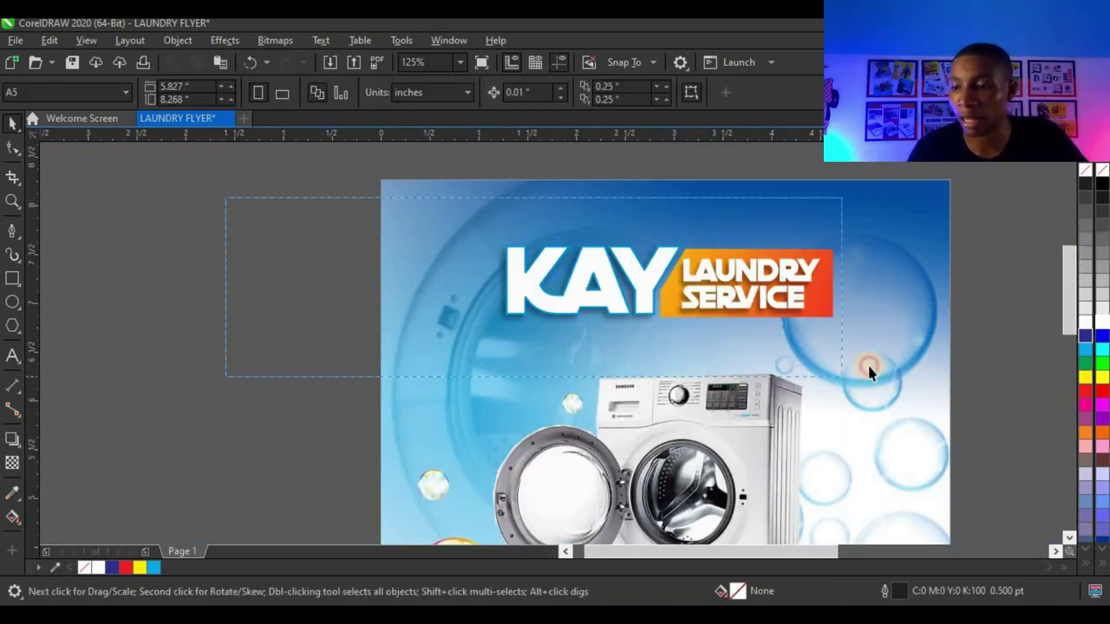
Group the five KAY LAUNDRY SERVICE header pieces, enlarge the group and nudge it into place
{"action": "left_click_drag", "start_coordinate": [871, 371], "coordinate": [873, 369]}
{"action": "key", "text": "ctrl+g"}
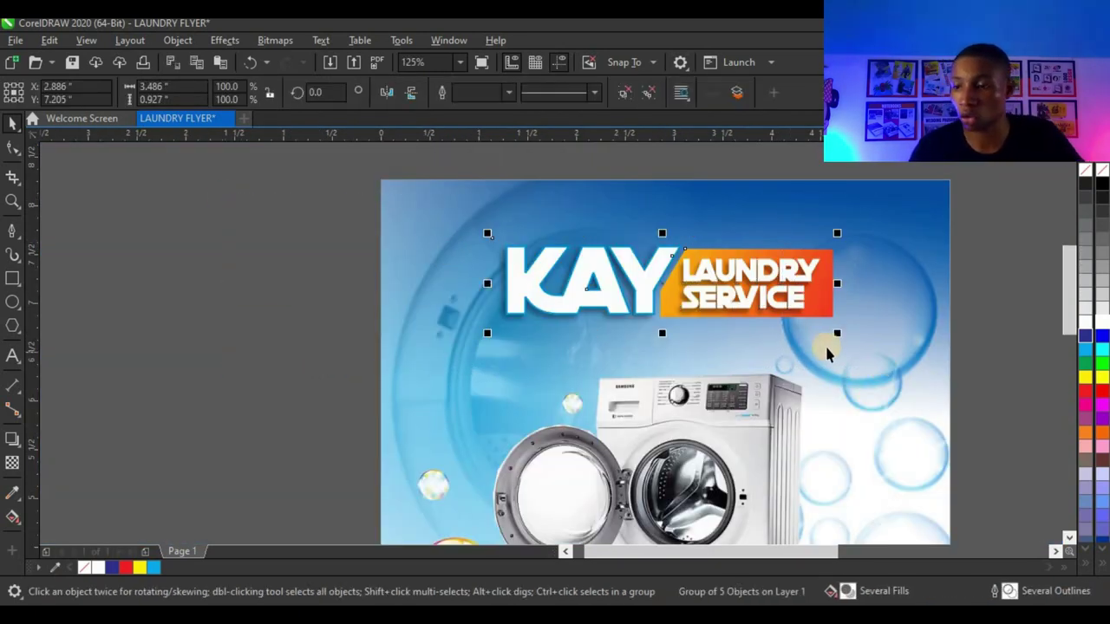
{"action": "left_click_drag", "start_coordinate": [855, 348], "coordinate": [866, 323]}
{"action": "left_click", "coordinate": [859, 343]}
{"action": "left_click", "coordinate": [815, 293]}
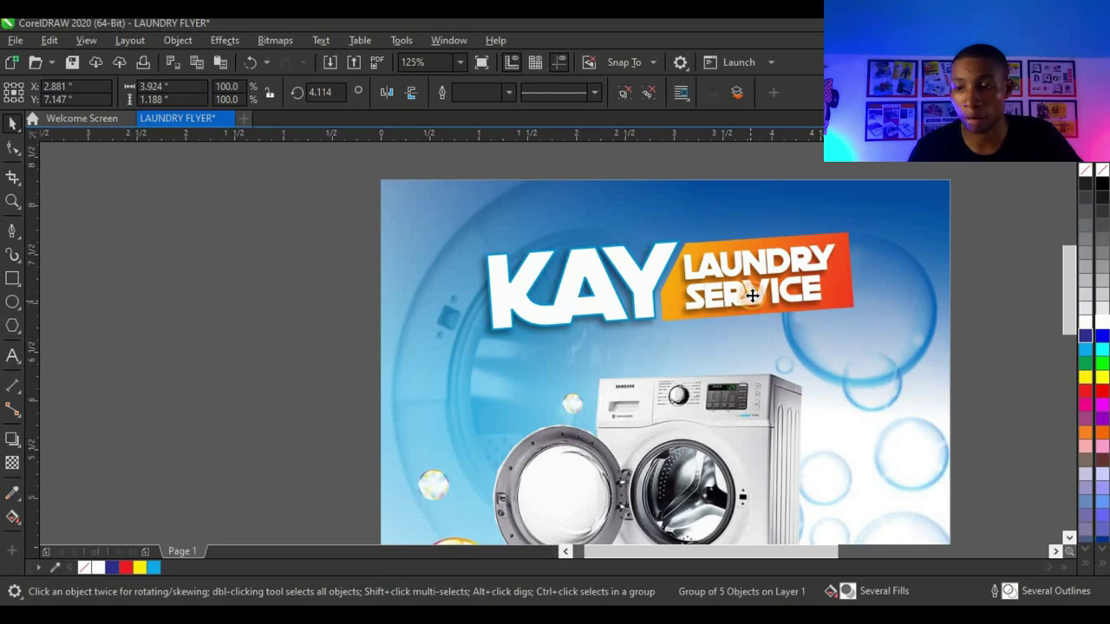
{"action": "left_click_drag", "start_coordinate": [751, 294], "coordinate": [856, 308]}
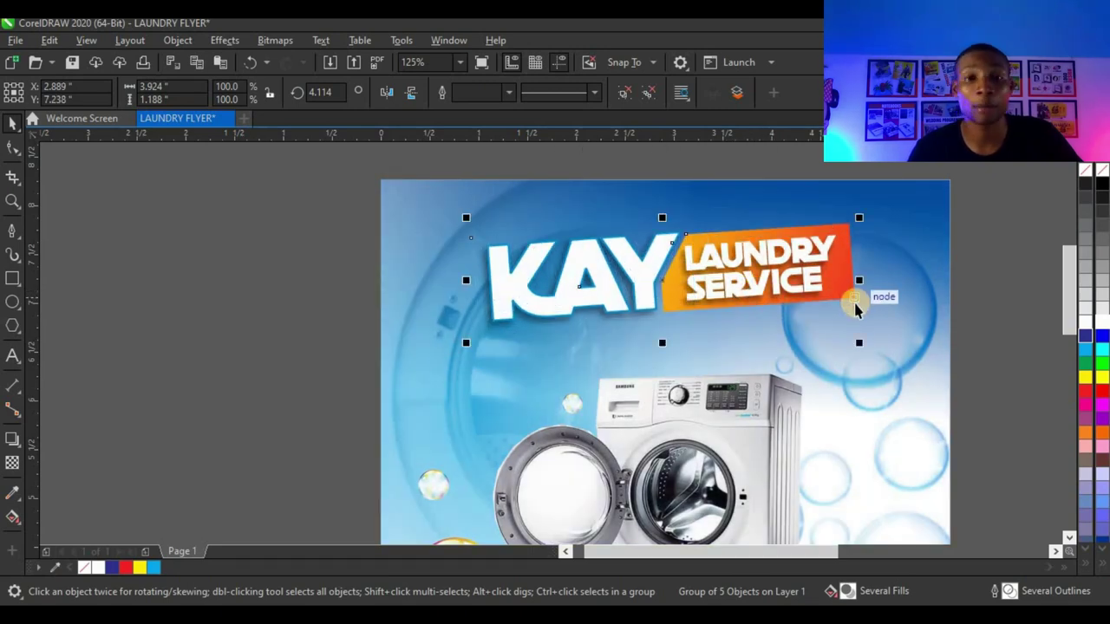
Rotate the header group to a gentle tilt
{"action": "left_click", "coordinate": [856, 242]}
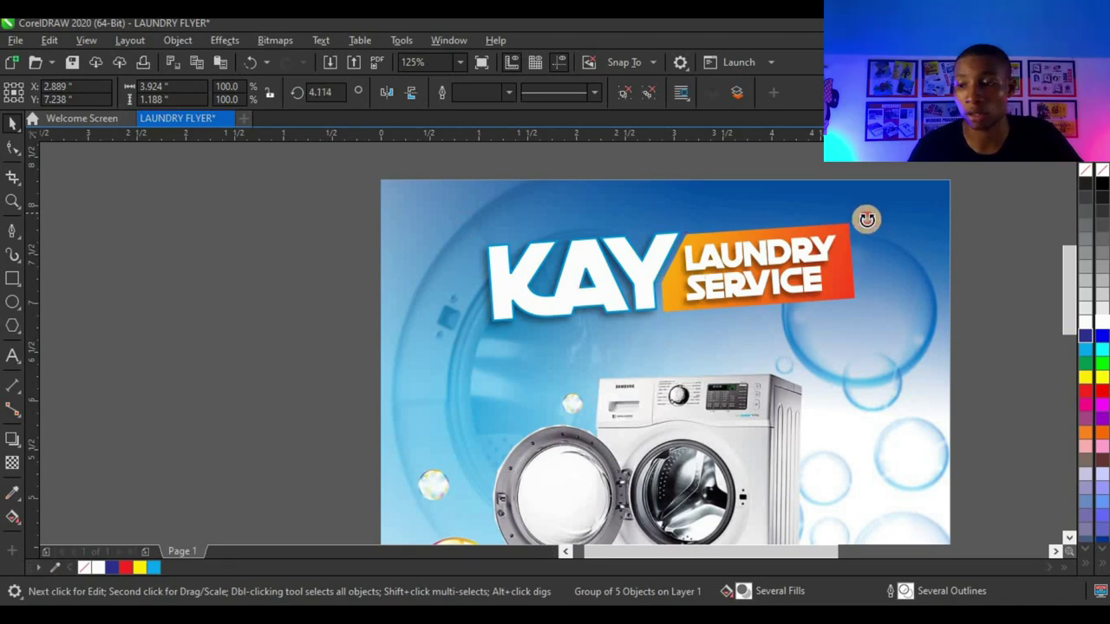
{"action": "left_click_drag", "start_coordinate": [867, 218], "coordinate": [883, 228]}
{"action": "left_click", "coordinate": [818, 276]}
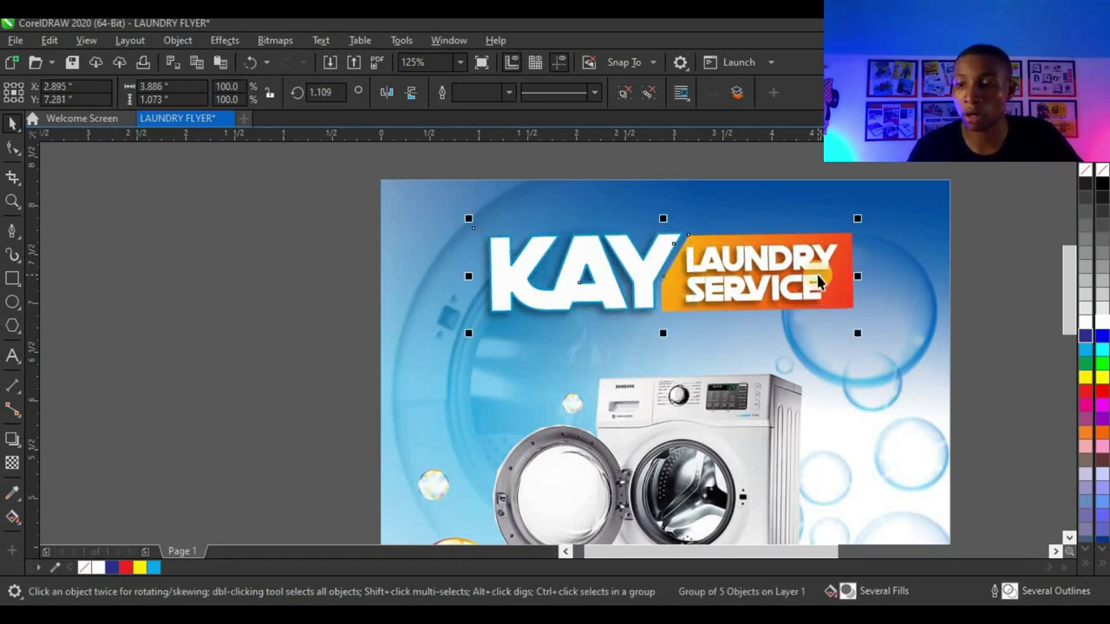
{"action": "left_click", "coordinate": [818, 276]}
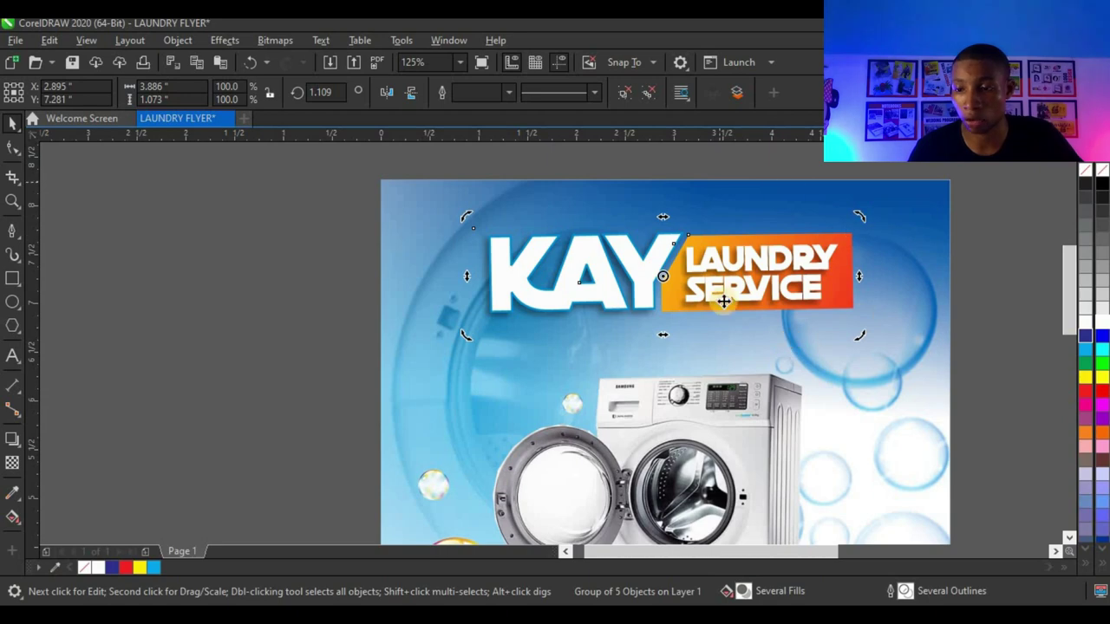
{"action": "scroll", "coordinate": [672, 288], "scroll_direction": "down", "scroll_amount": 2}
{"action": "left_click", "coordinate": [891, 250]}
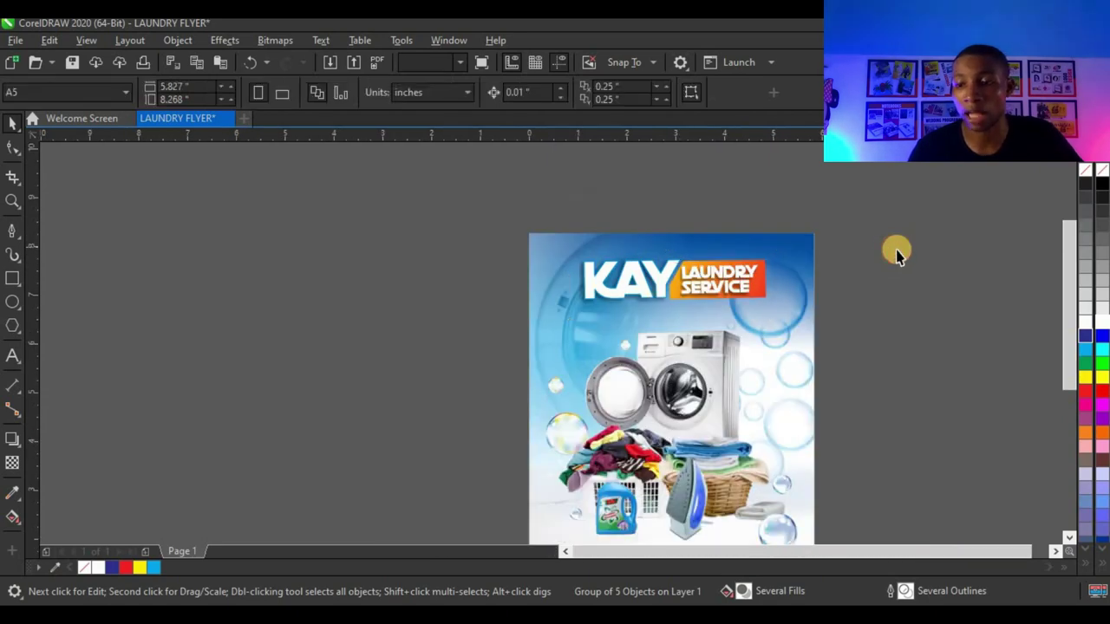
{"action": "scroll", "coordinate": [806, 291], "scroll_direction": "up", "scroll_amount": 1}
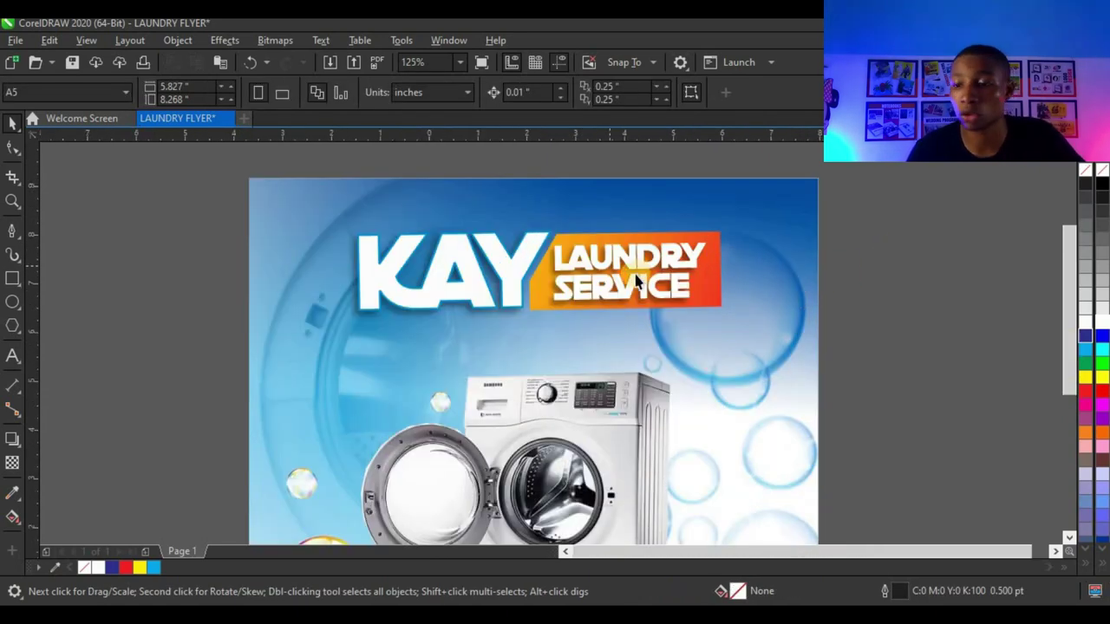
{"action": "scroll", "coordinate": [629, 347], "scroll_direction": "down", "scroll_amount": 2}
{"action": "scroll", "coordinate": [635, 301], "scroll_direction": "up", "scroll_amount": 1}
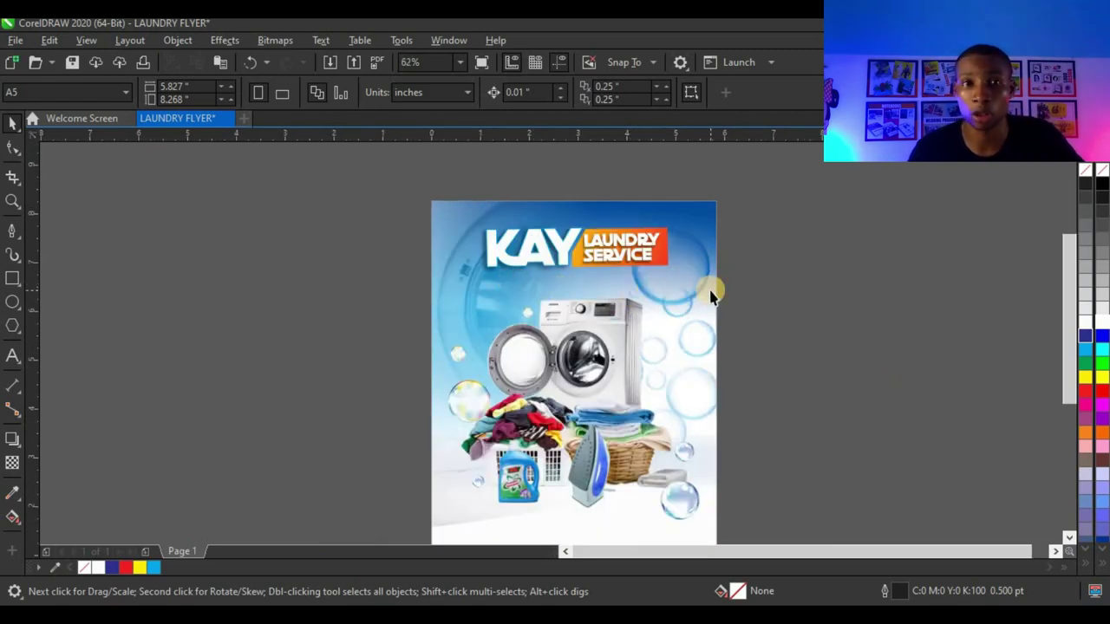
Draw a wide white bar with no outline below the header logo
{"action": "left_click", "coordinate": [12, 278]}
{"action": "scroll", "coordinate": [435, 279], "scroll_direction": "up", "scroll_amount": 1}
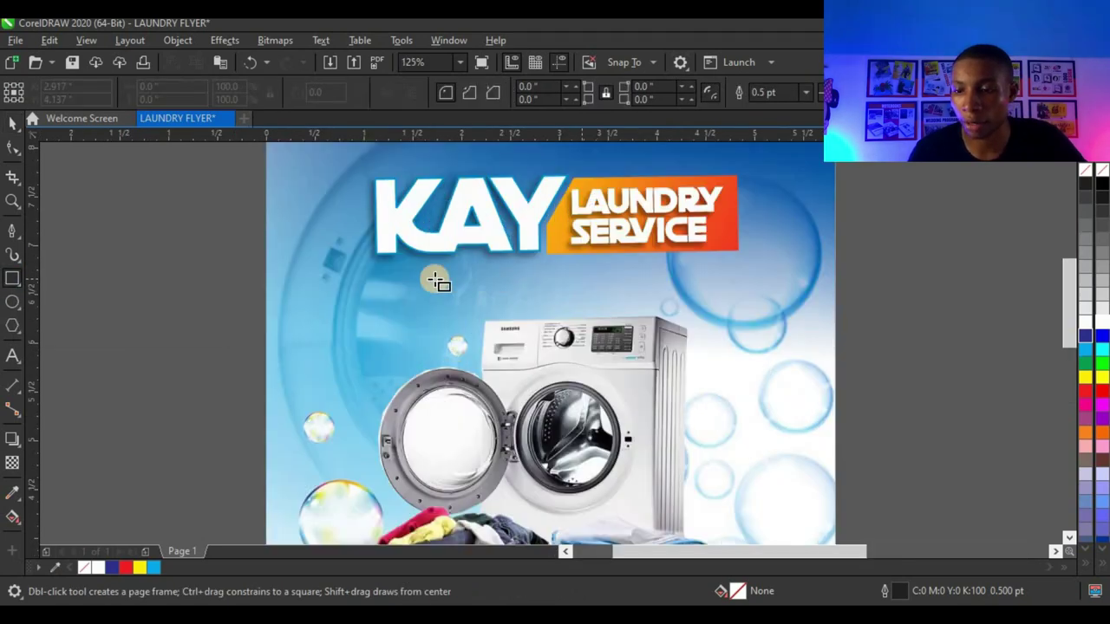
{"action": "left_click_drag", "start_coordinate": [369, 266], "coordinate": [739, 320]}
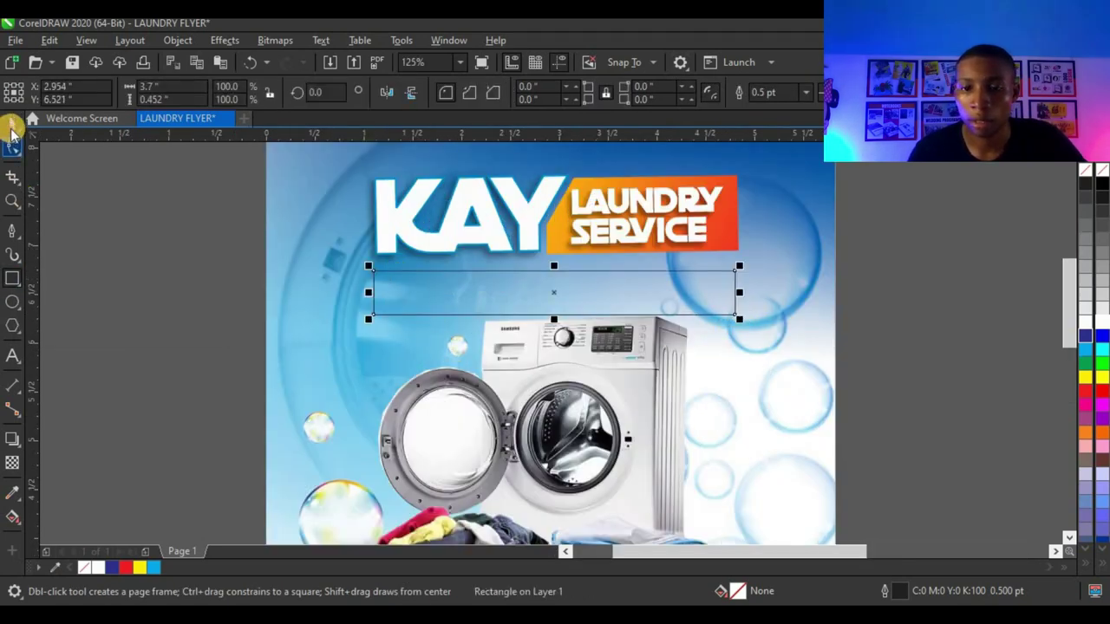
{"action": "left_click", "coordinate": [13, 126]}
{"action": "left_click", "coordinate": [1084, 321]}
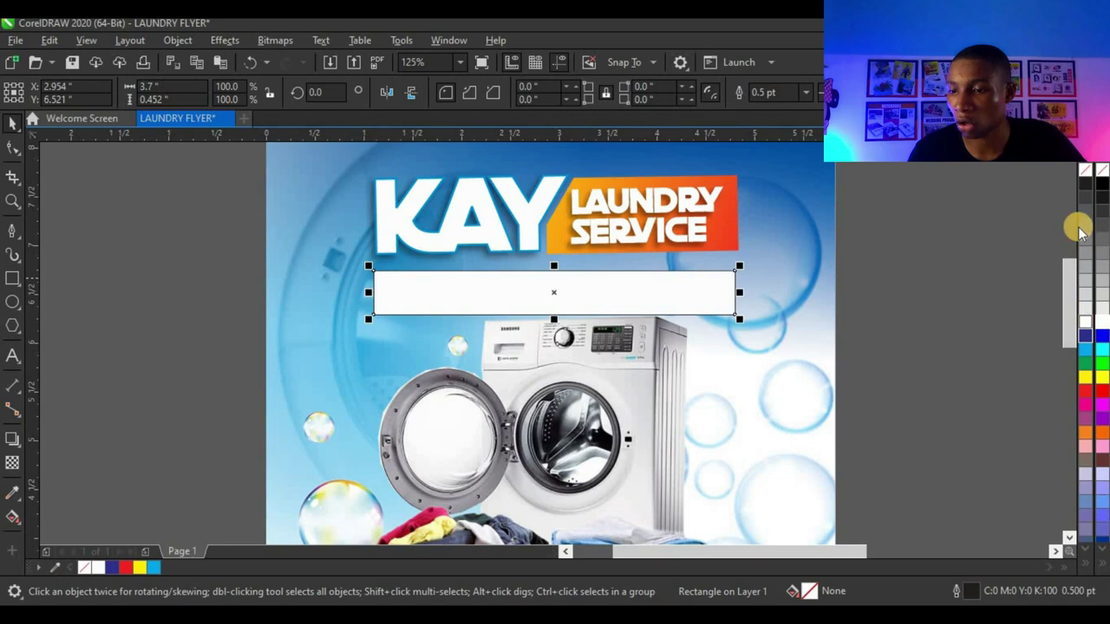
{"action": "right_click", "coordinate": [1084, 176]}
{"action": "left_click", "coordinate": [935, 255]}
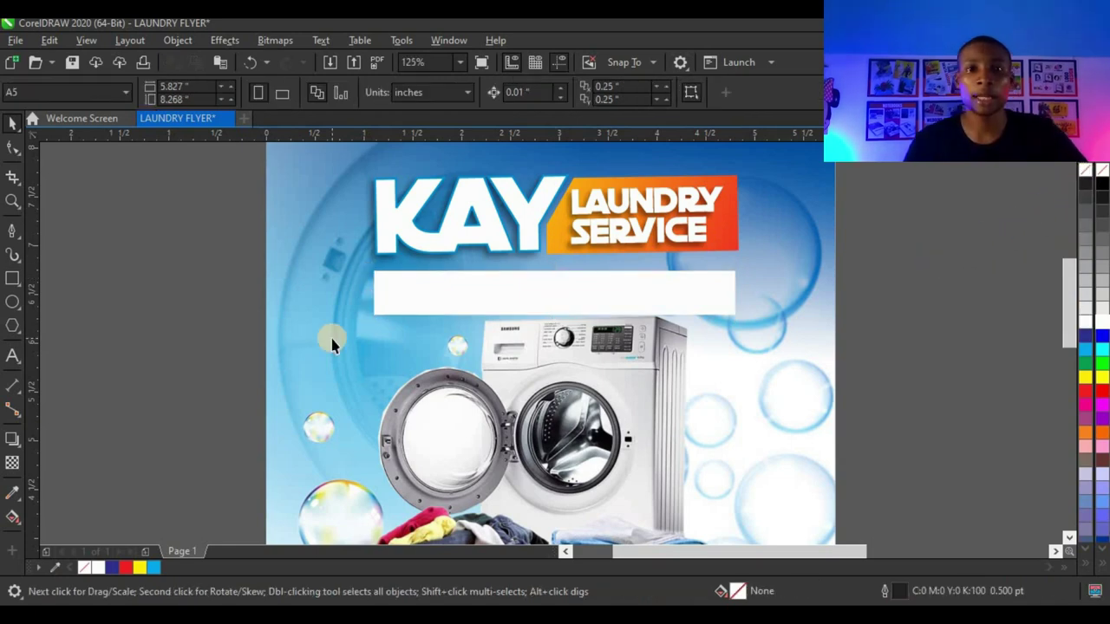
{"action": "left_click", "coordinate": [16, 353]}
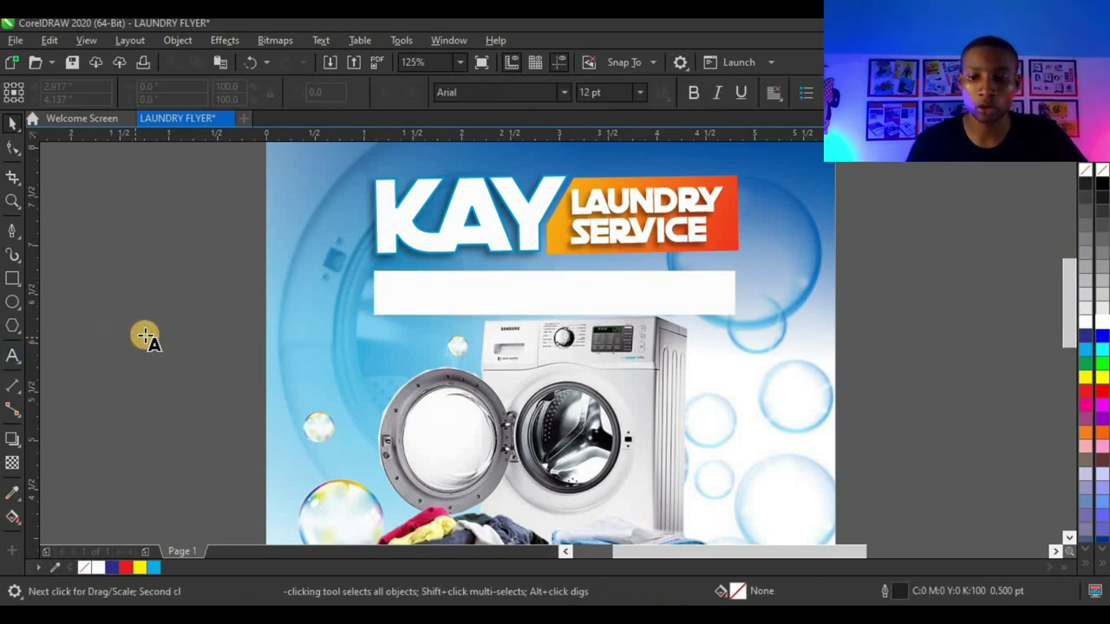
{"action": "left_click", "coordinate": [145, 334]}
{"action": "type", "text": "20 LAGOS STREET, CALABAR"}
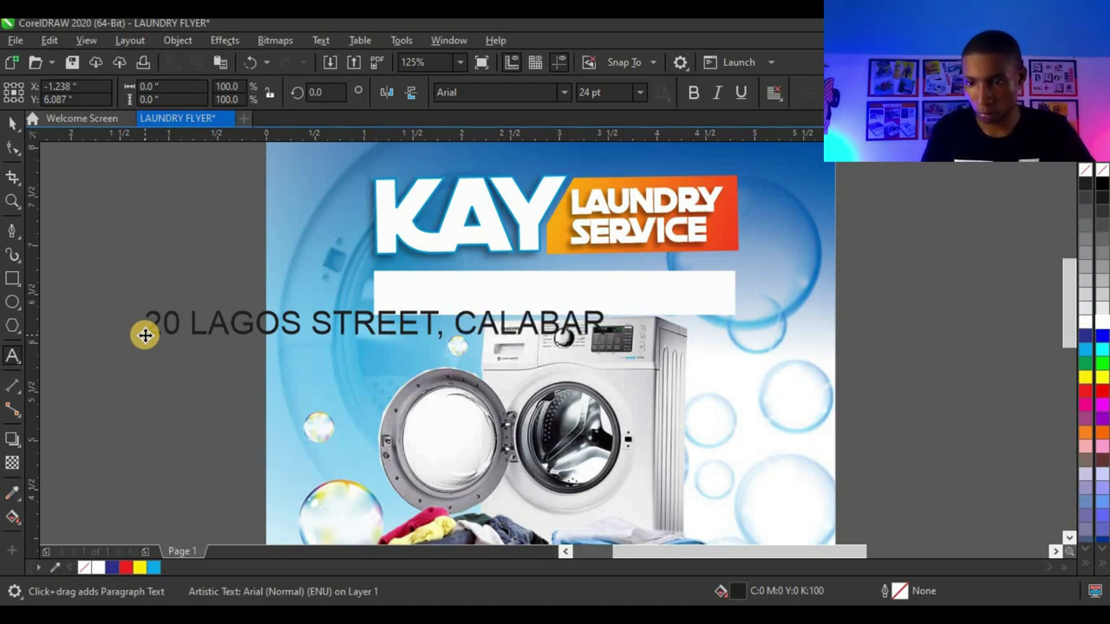
{"action": "left_click", "coordinate": [13, 124]}
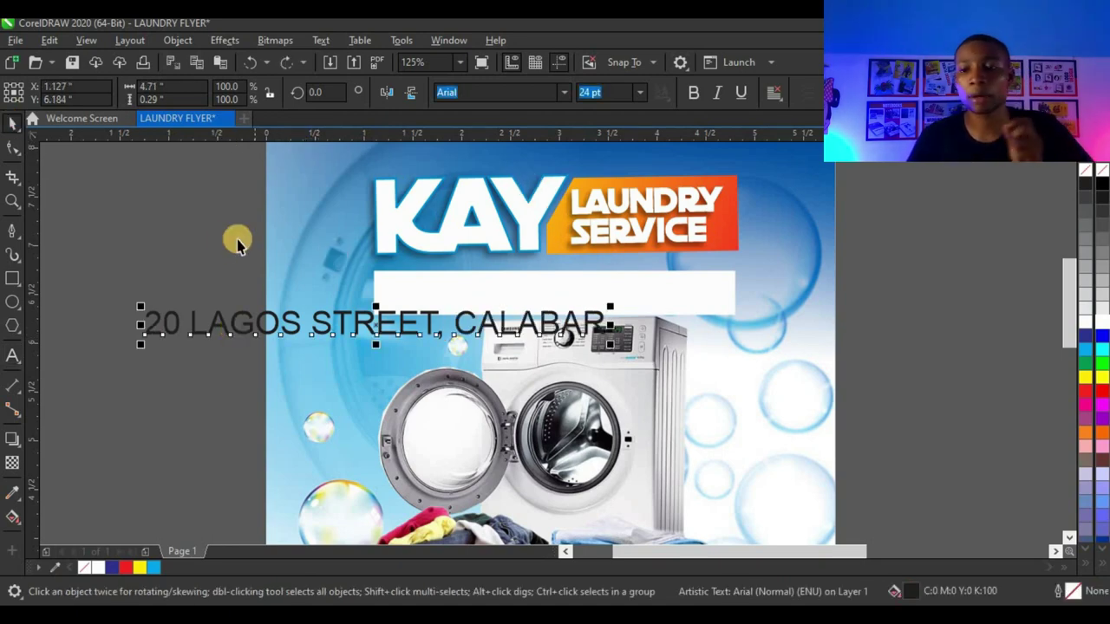
{"action": "left_click", "coordinate": [570, 92]}
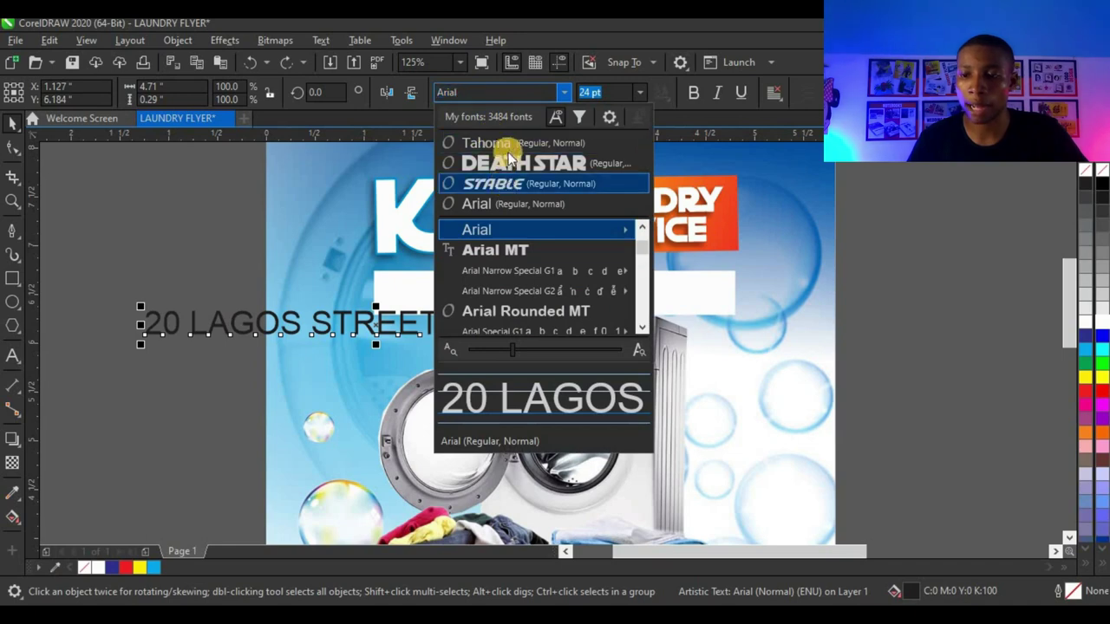
{"action": "left_click", "coordinate": [447, 302]}
Move the address text into the white bar under the logo
{"action": "left_click", "coordinate": [397, 324]}
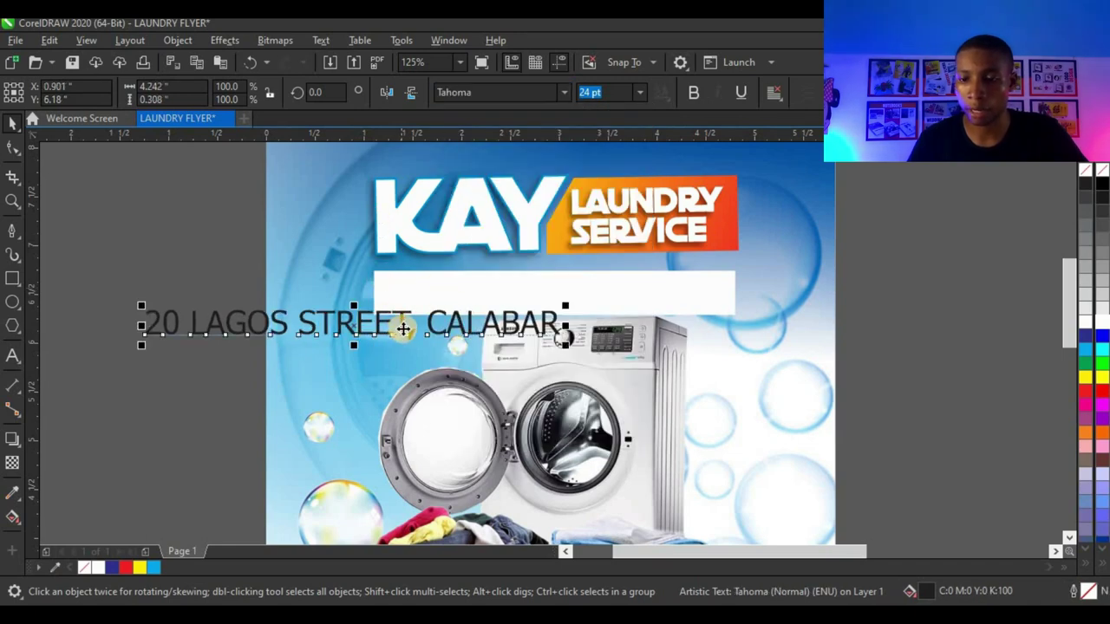
{"action": "left_click_drag", "start_coordinate": [404, 324], "coordinate": [665, 298]}
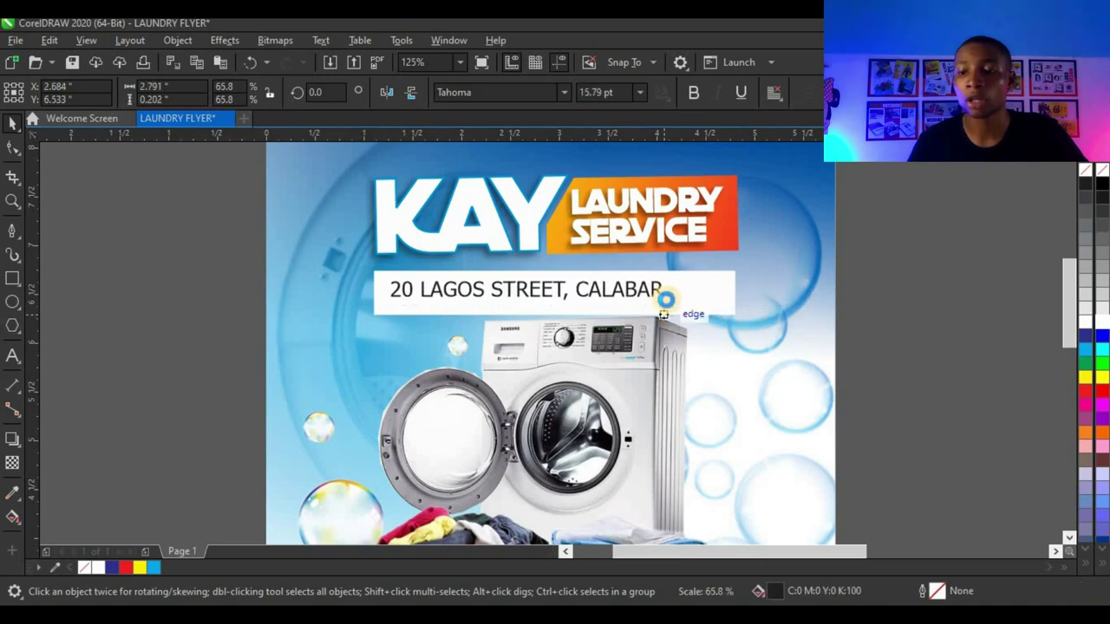
{"action": "scroll", "coordinate": [641, 289], "scroll_direction": "up", "scroll_amount": 2}
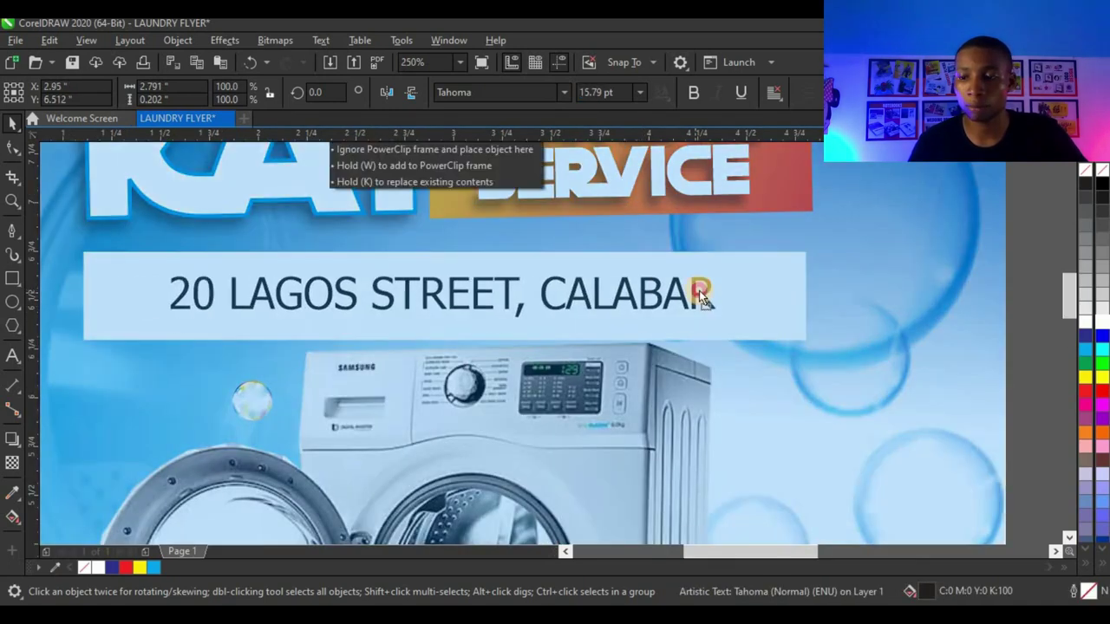
{"action": "scroll", "coordinate": [466, 332], "scroll_direction": "down", "scroll_amount": 2}
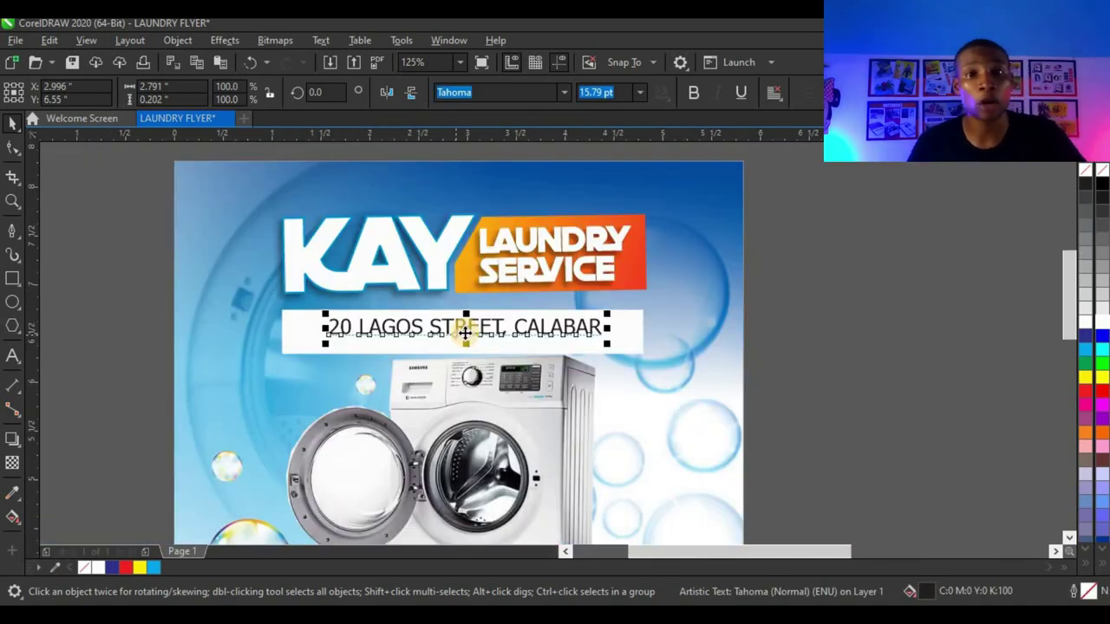
{"action": "scroll", "coordinate": [466, 332], "scroll_direction": "down", "scroll_amount": 2}
{"action": "scroll", "coordinate": [665, 292], "scroll_direction": "down", "scroll_amount": 2}
{"action": "key", "text": "Escape"}
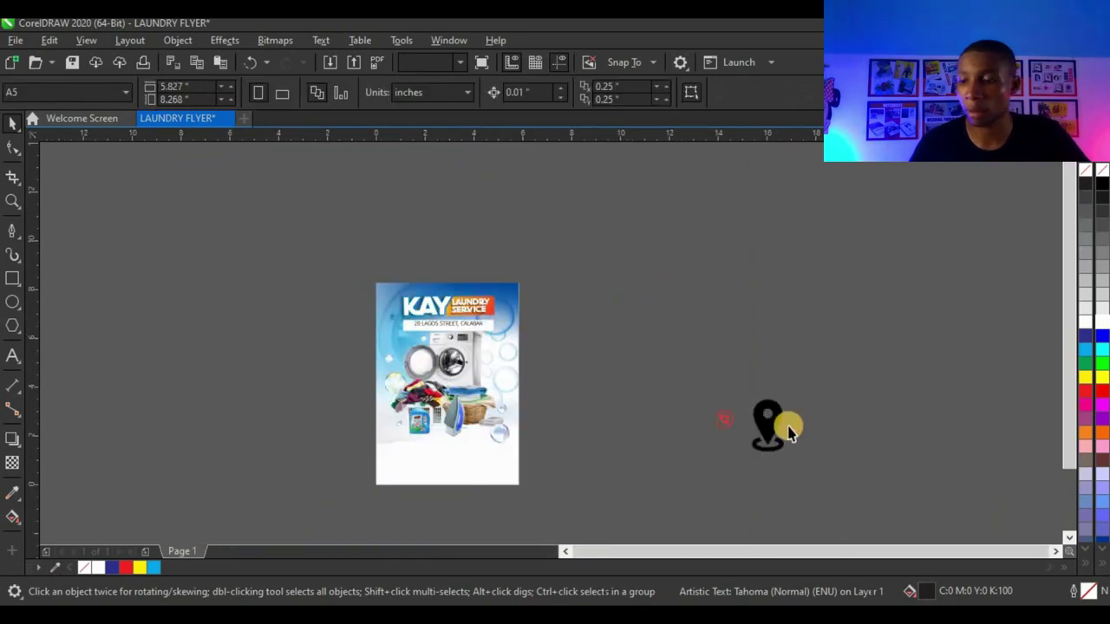
Import the location pin image and trace it as Line Art into a vector pin
{"action": "left_click_drag", "start_coordinate": [562, 392], "coordinate": [378, 321]}
{"action": "scroll", "coordinate": [378, 322], "scroll_direction": "up", "scroll_amount": 4}
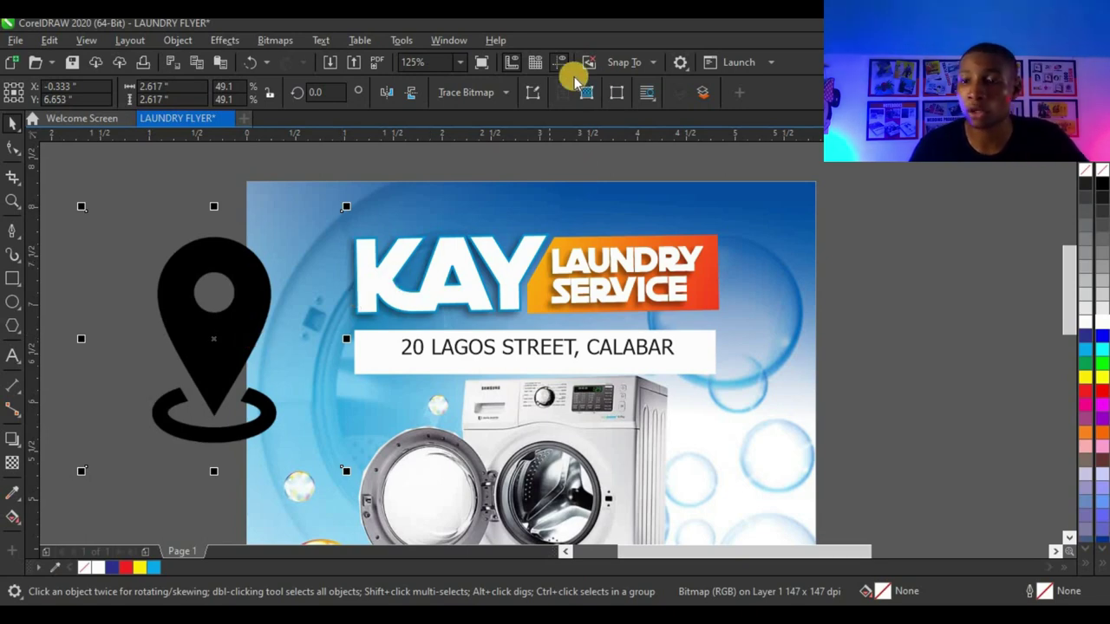
{"action": "left_click", "coordinate": [467, 92]}
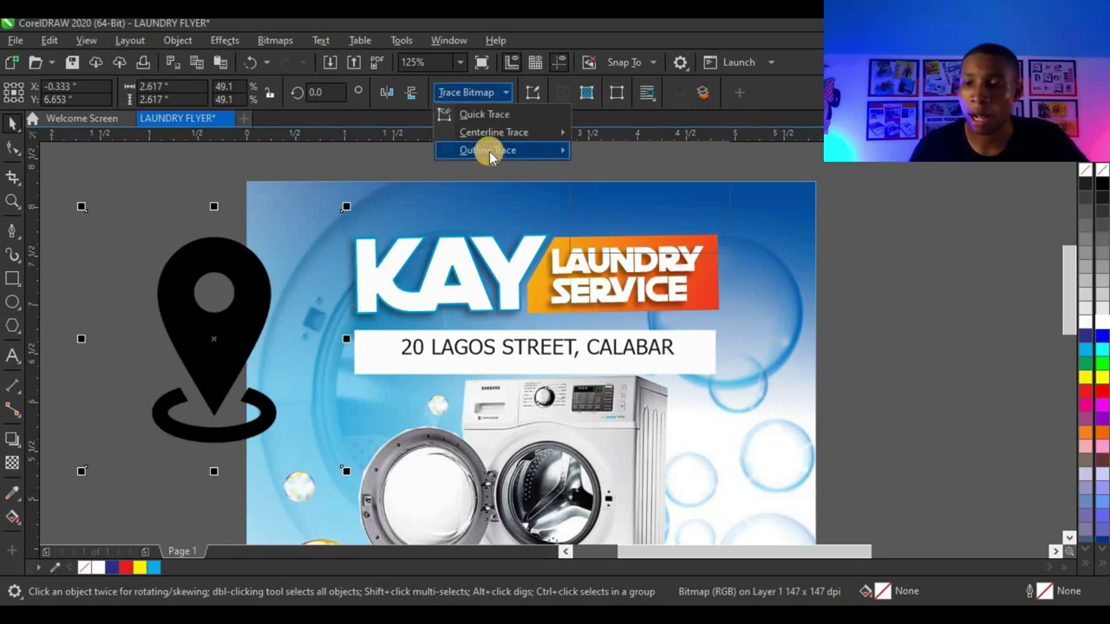
{"action": "mouse_move", "coordinate": [489, 151]}
{"action": "left_click", "coordinate": [624, 153]}
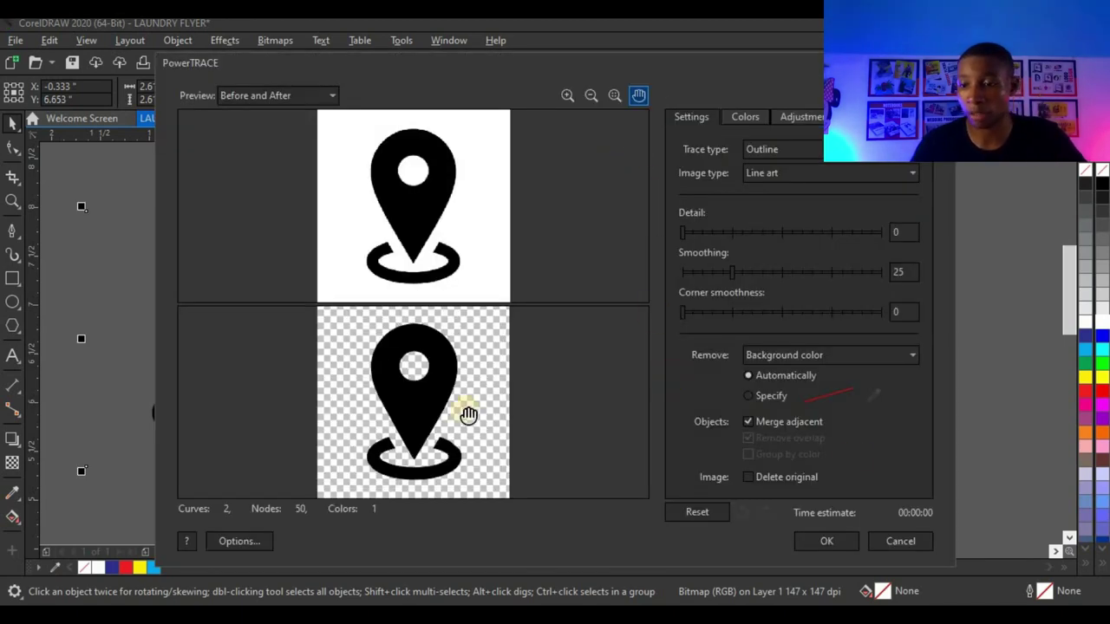
{"action": "left_click", "coordinate": [828, 541]}
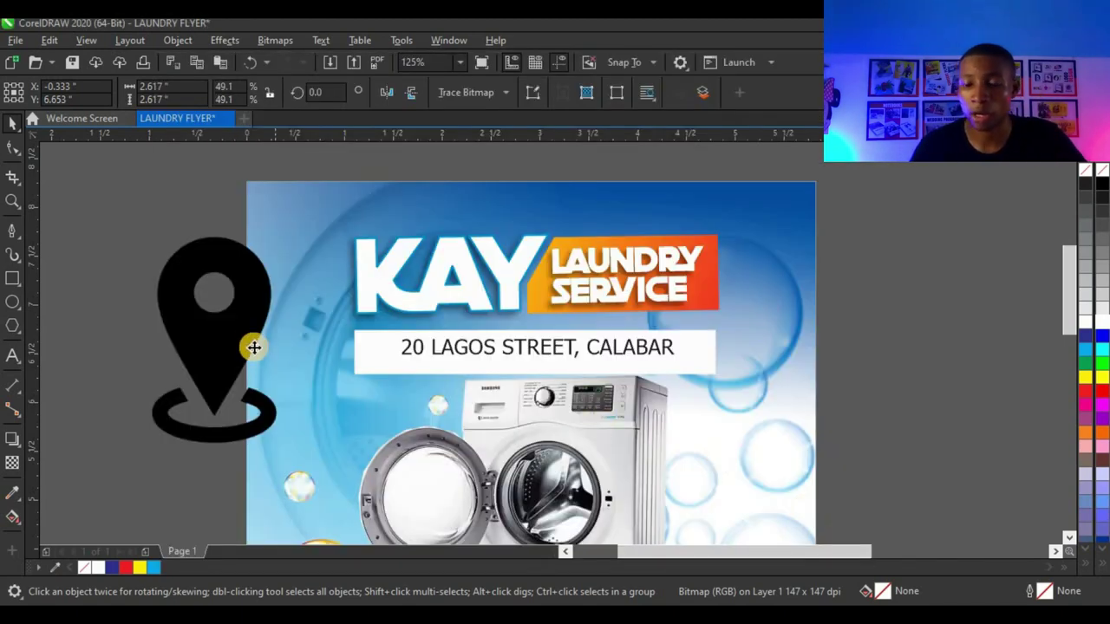
Fill the traced pin red, delete the original black pin image, and place the red pin on the flyer
{"action": "left_click_drag", "start_coordinate": [254, 347], "coordinate": [1084, 390]}
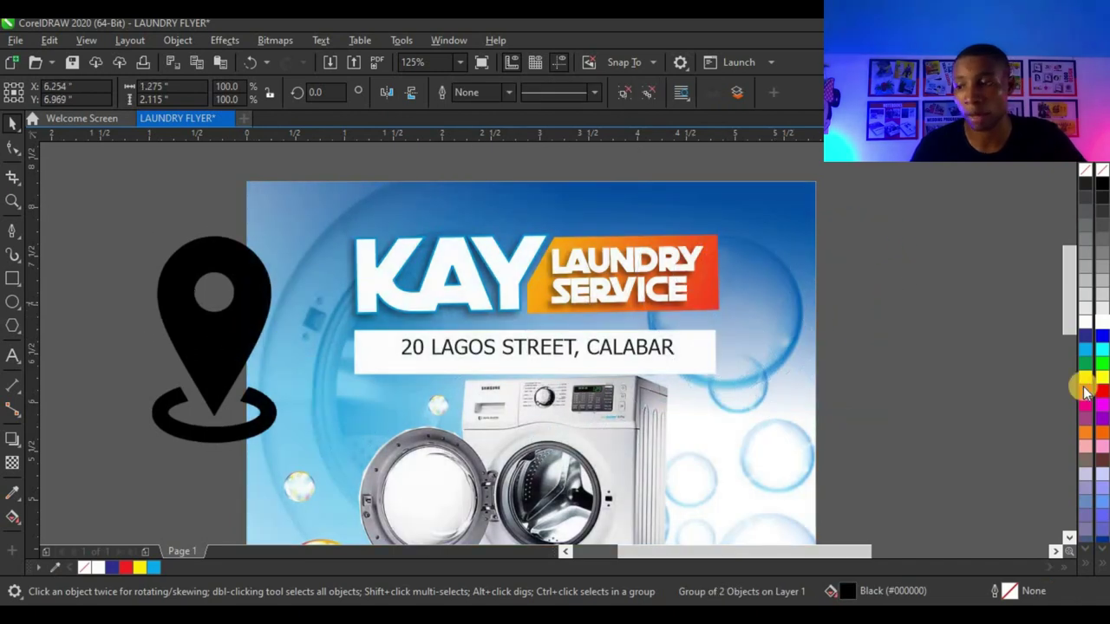
{"action": "left_click", "coordinate": [1085, 390]}
{"action": "left_click", "coordinate": [204, 345]}
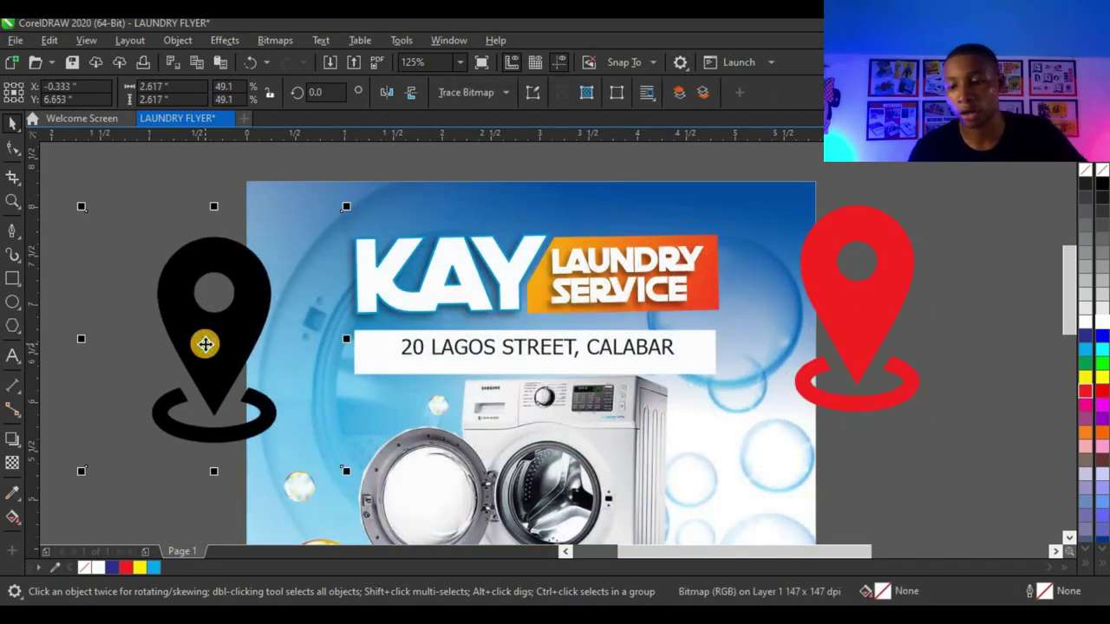
{"action": "key", "text": "Delete"}
{"action": "left_click_drag", "start_coordinate": [896, 312], "coordinate": [369, 354]}
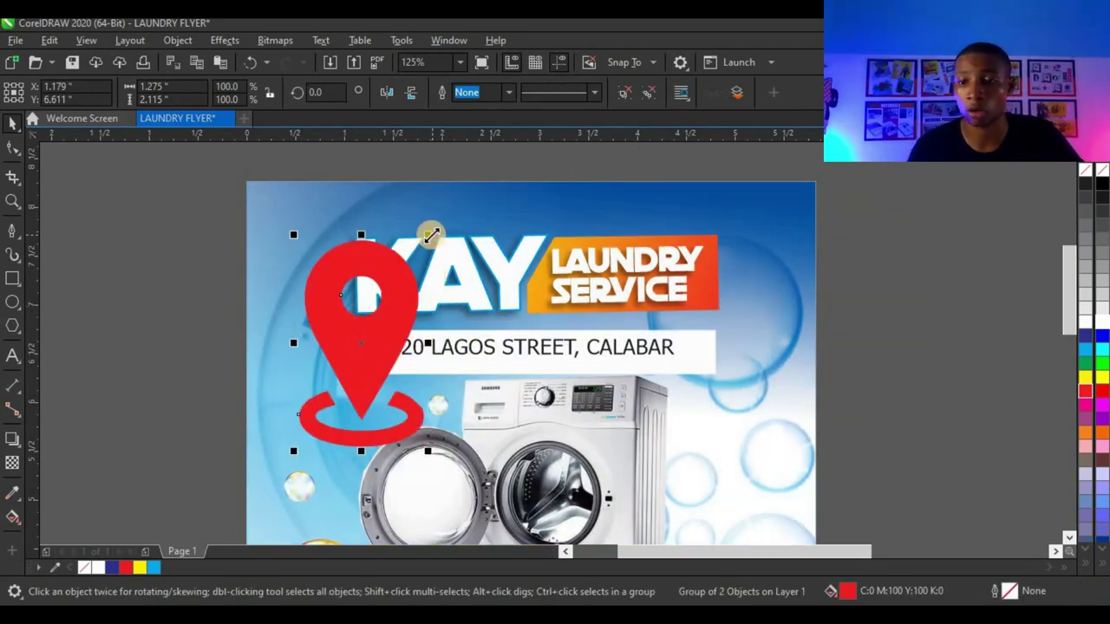
Shrink the red pin to icon size and trim the white bar's edges closely around the address
{"action": "left_click_drag", "start_coordinate": [431, 235], "coordinate": [389, 364]}
{"action": "scroll", "coordinate": [375, 348], "scroll_direction": "up", "scroll_amount": 2}
{"action": "scroll", "coordinate": [424, 344], "scroll_direction": "up", "scroll_amount": 2}
{"action": "left_click", "coordinate": [391, 402]}
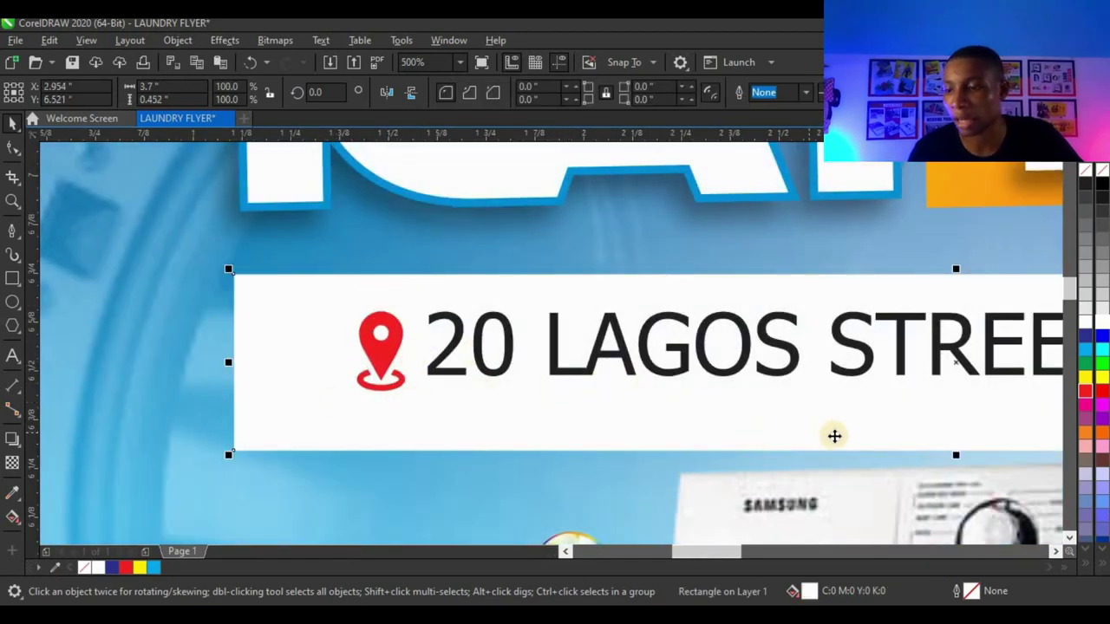
{"action": "left_click_drag", "start_coordinate": [956, 454], "coordinate": [958, 412]}
{"action": "left_click_drag", "start_coordinate": [953, 265], "coordinate": [954, 284]}
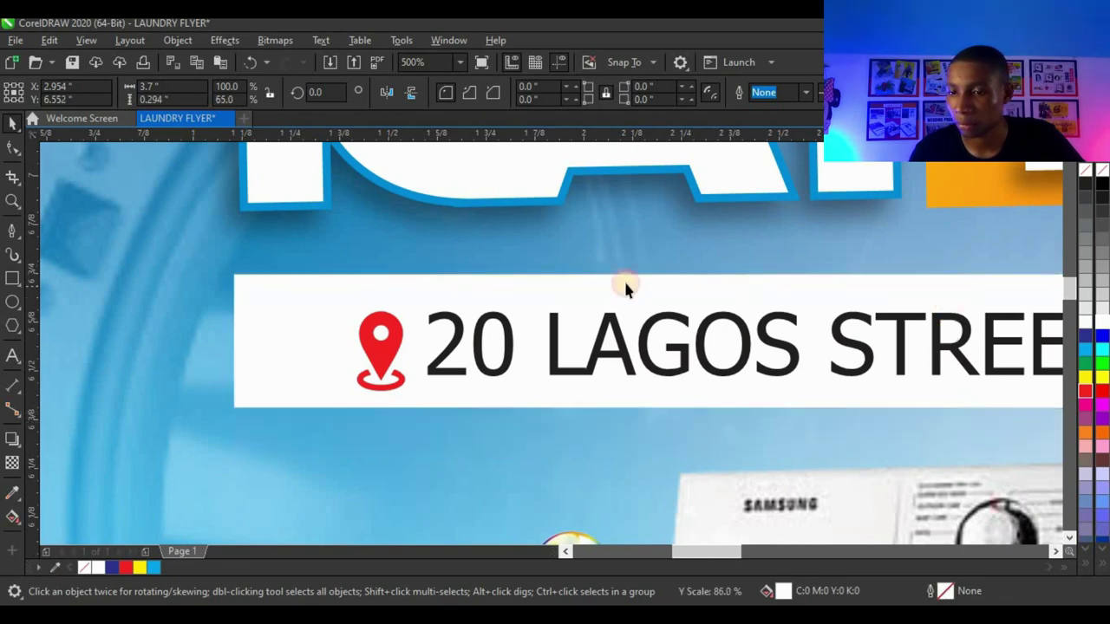
{"action": "scroll", "coordinate": [948, 332], "scroll_direction": "down", "scroll_amount": 2}
{"action": "left_click_drag", "start_coordinate": [1012, 332], "coordinate": [952, 333]}
{"action": "left_click_drag", "start_coordinate": [282, 336], "coordinate": [325, 335]}
{"action": "left_click", "coordinate": [357, 334]}
{"action": "left_click", "coordinate": [394, 332], "text": "shift"}
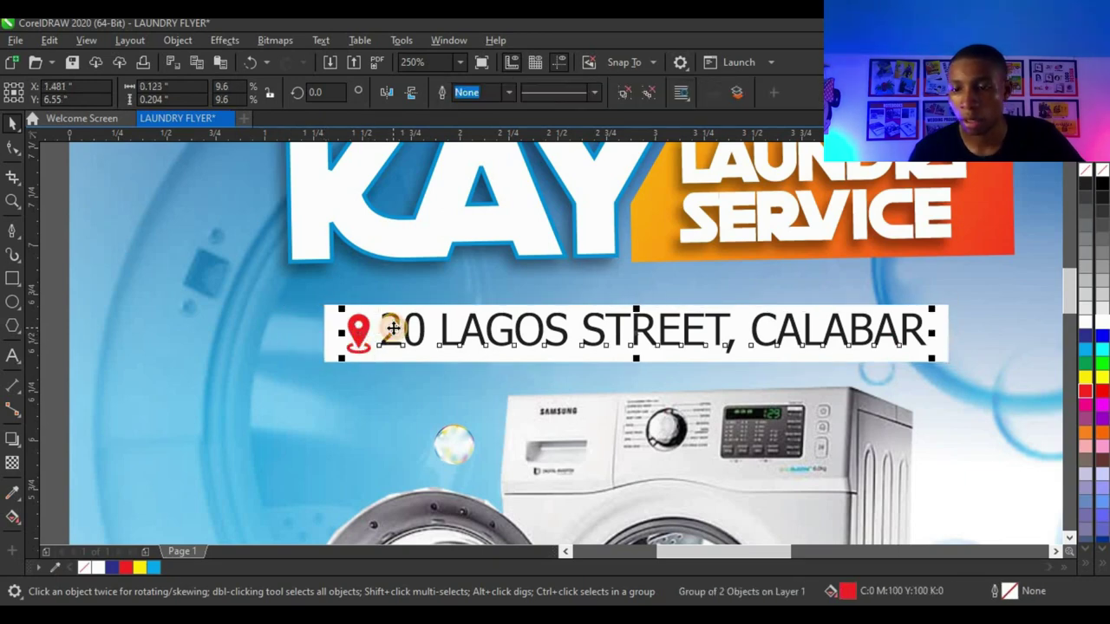
{"action": "key", "text": "ctrl+g"}
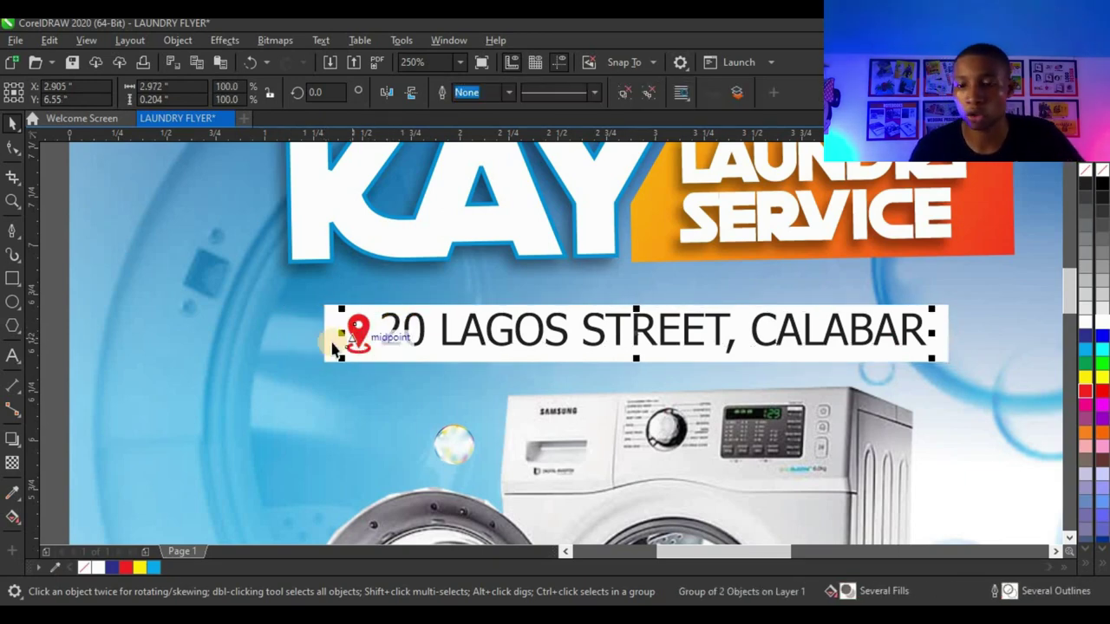
{"action": "left_click", "coordinate": [341, 322]}
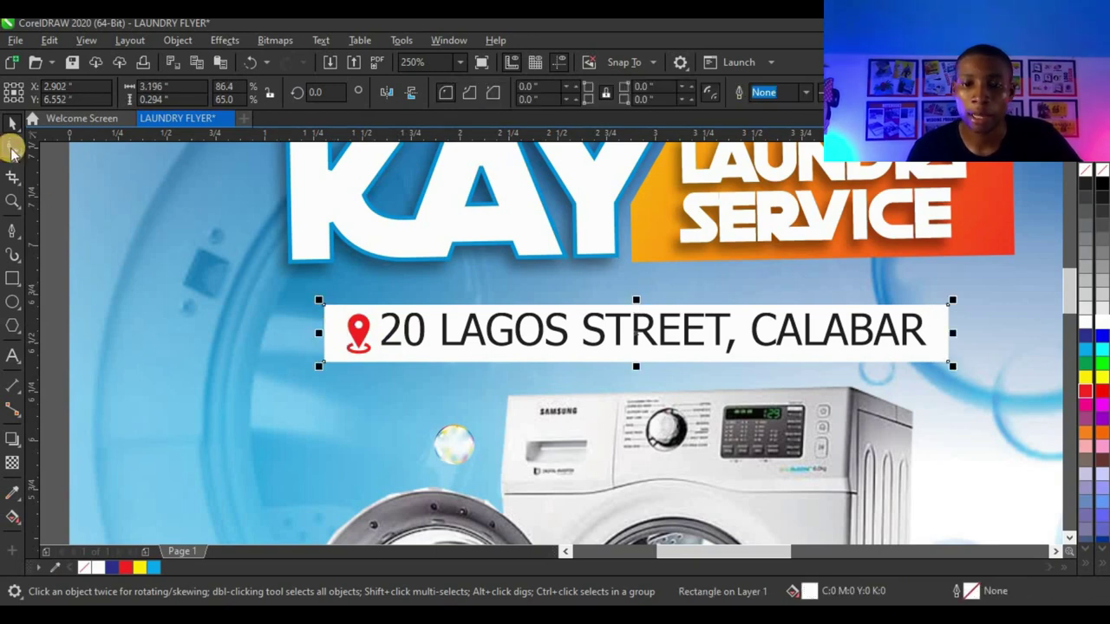
{"action": "left_click", "coordinate": [13, 149]}
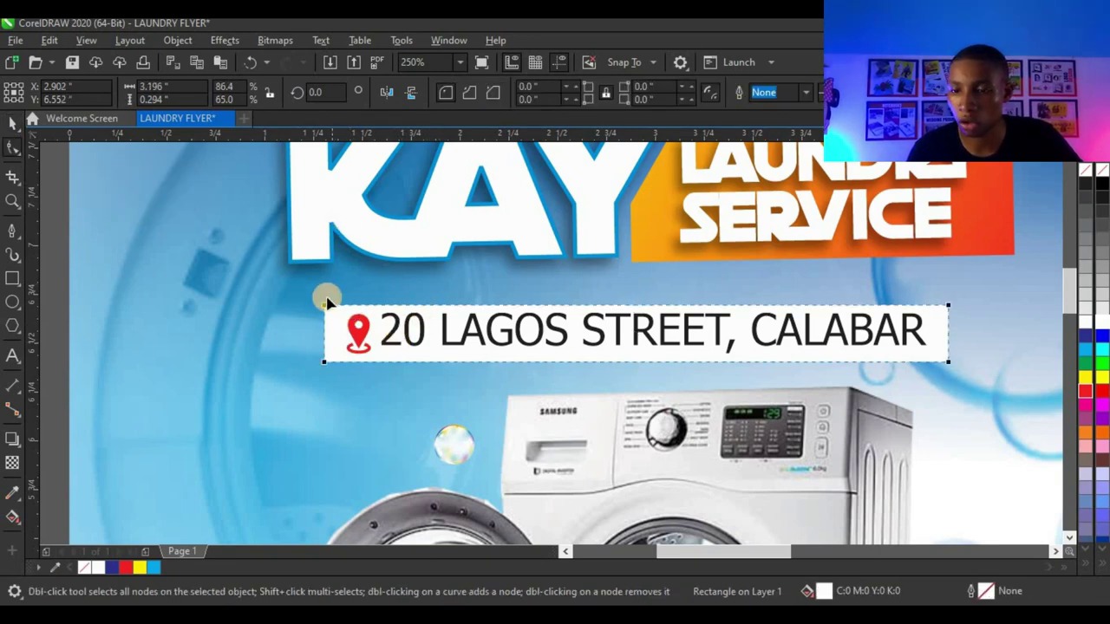
Round the white bar's corners and group the bar with the address
{"action": "mouse_move", "coordinate": [325, 306]}
{"action": "left_mouse_down"}
{"action": "mouse_move", "coordinate": [359, 305]}
{"action": "mouse_move", "coordinate": [341, 305]}
{"action": "left_mouse_up"}
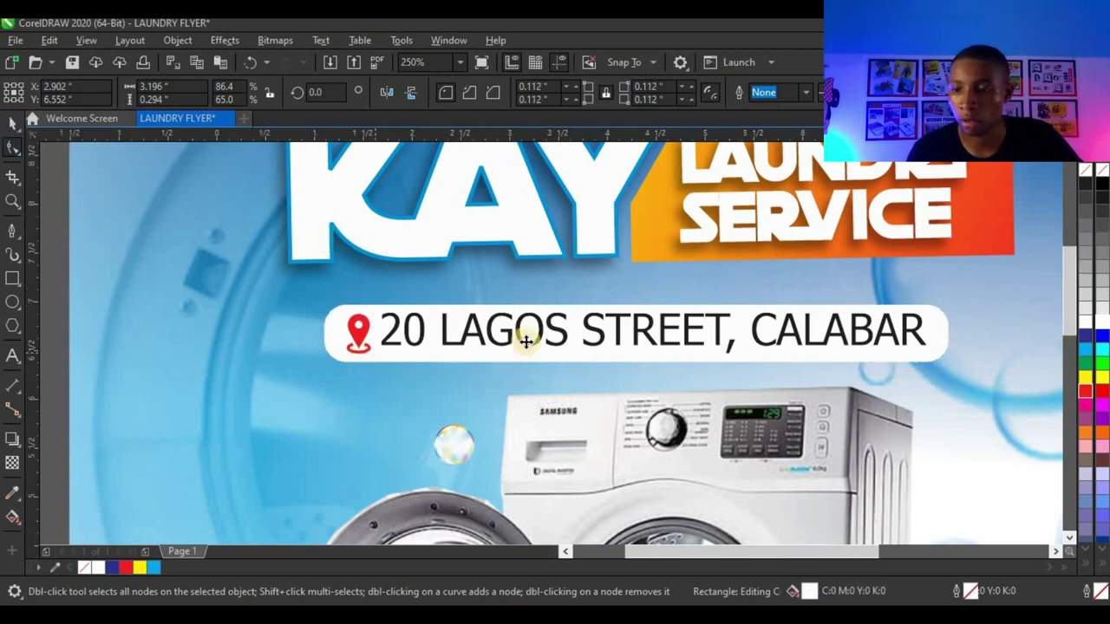
{"action": "scroll", "coordinate": [813, 329], "scroll_direction": "down", "scroll_amount": 4}
{"action": "key", "text": "space"}
{"action": "left_click_drag", "start_coordinate": [455, 369], "coordinate": [455, 360]}
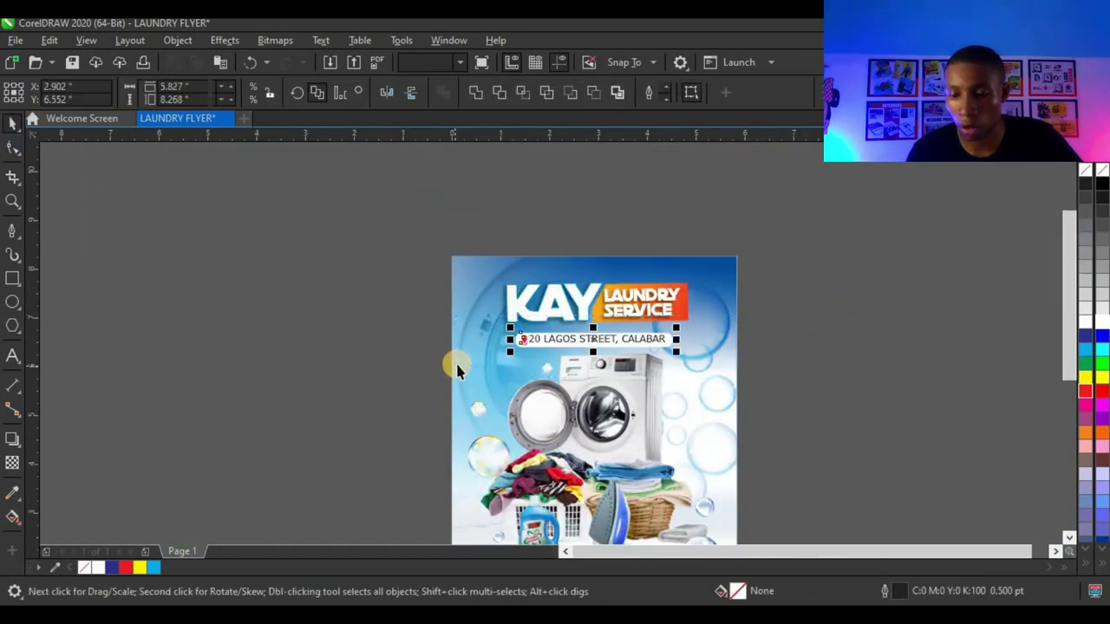
{"action": "scroll", "coordinate": [639, 337], "scroll_direction": "up", "scroll_amount": 2}
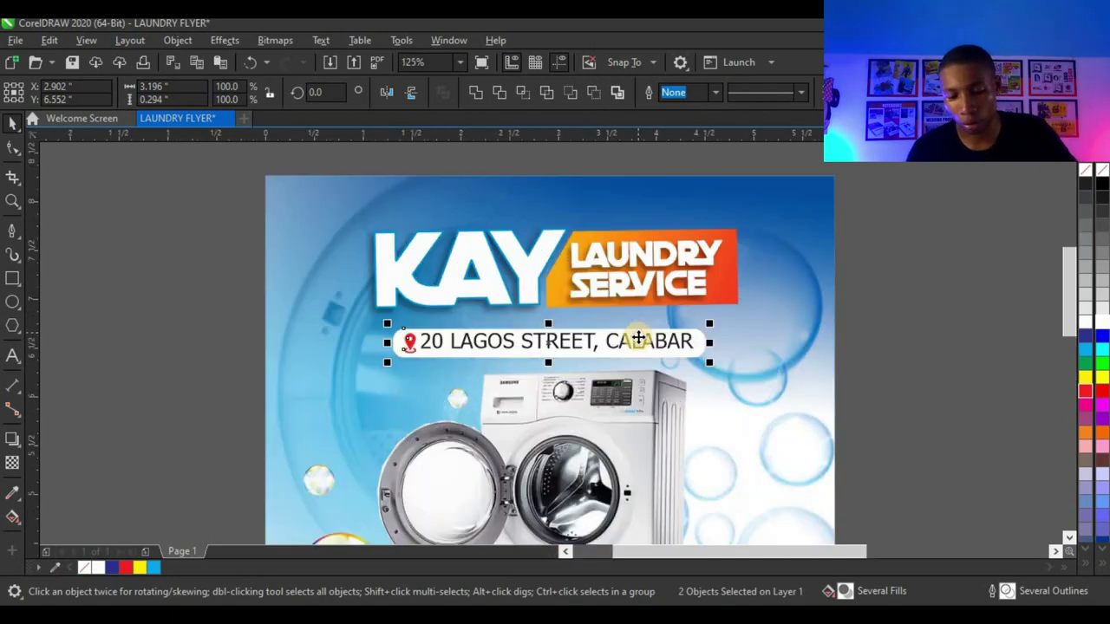
{"action": "key", "text": "ctrl+g"}
{"action": "scroll", "coordinate": [639, 338], "scroll_direction": "up", "scroll_amount": 2}
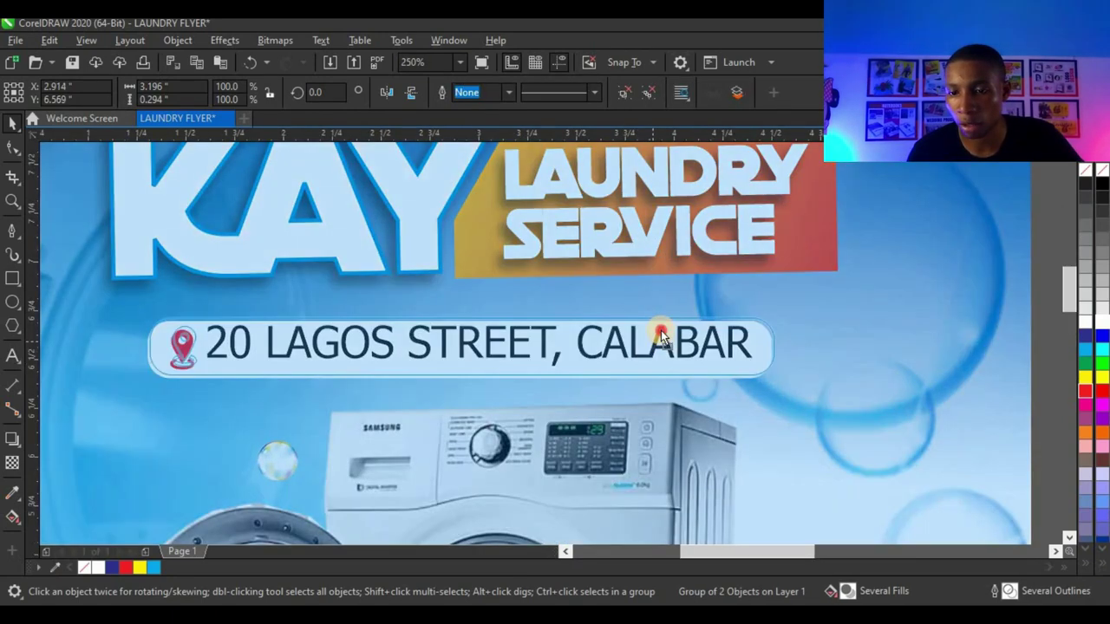
Nudge the address group up and right and tilt it upward about 1.218°
{"action": "left_click_drag", "start_coordinate": [646, 351], "coordinate": [661, 329]}
{"action": "left_click", "coordinate": [776, 317]}
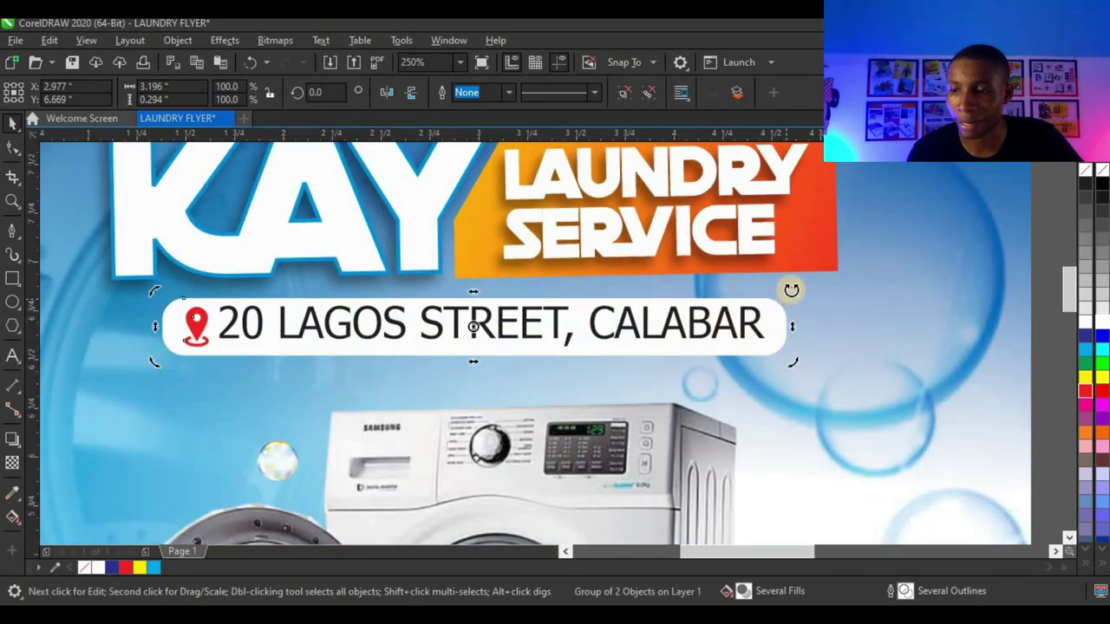
{"action": "left_click_drag", "start_coordinate": [791, 290], "coordinate": [798, 285]}
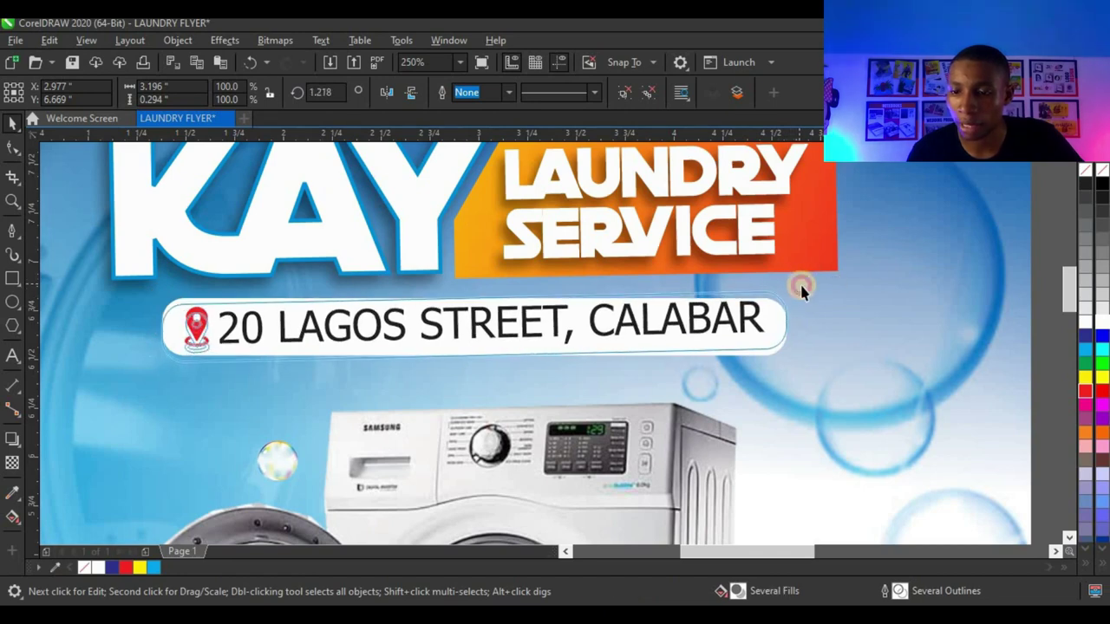
{"action": "left_click", "coordinate": [699, 325]}
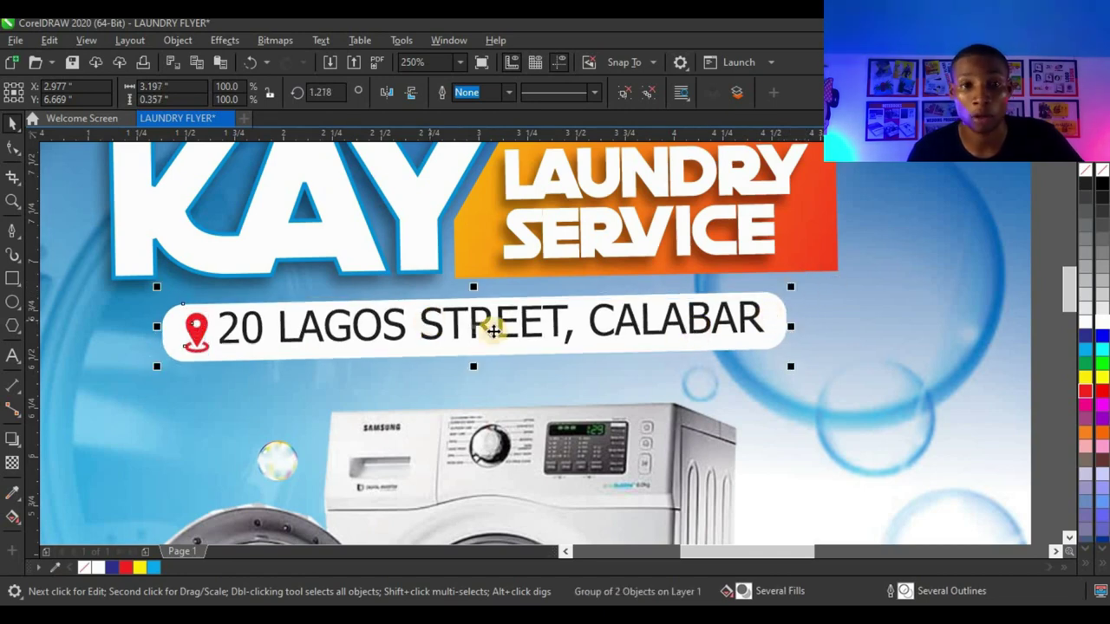
{"action": "scroll", "coordinate": [493, 323], "scroll_direction": "up", "scroll_amount": 4}
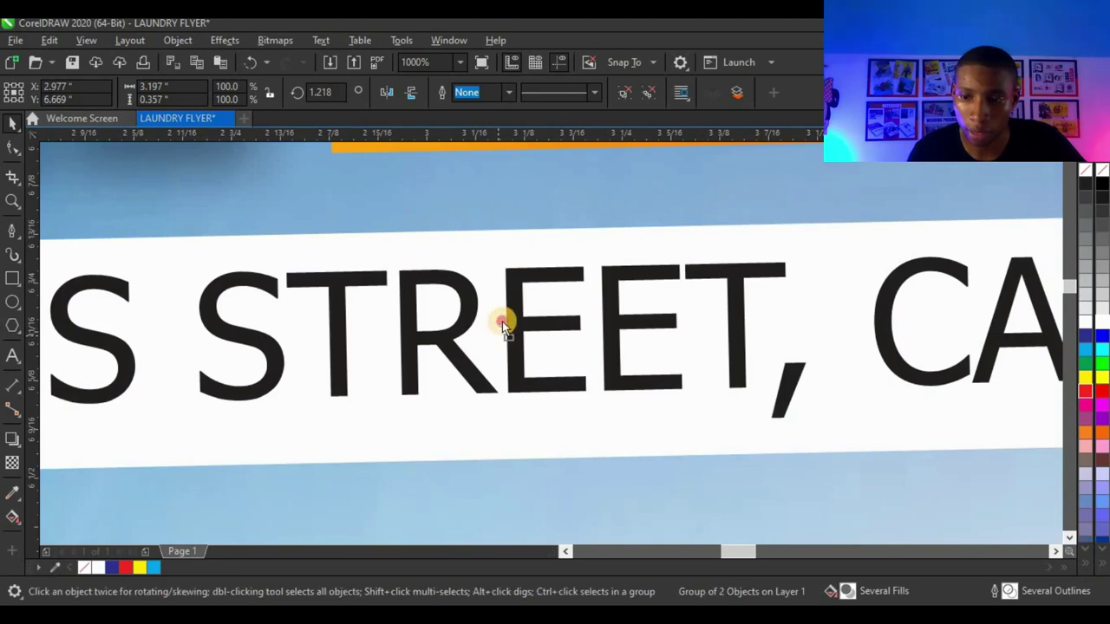
{"action": "scroll", "coordinate": [504, 313], "scroll_direction": "down", "scroll_amount": 6}
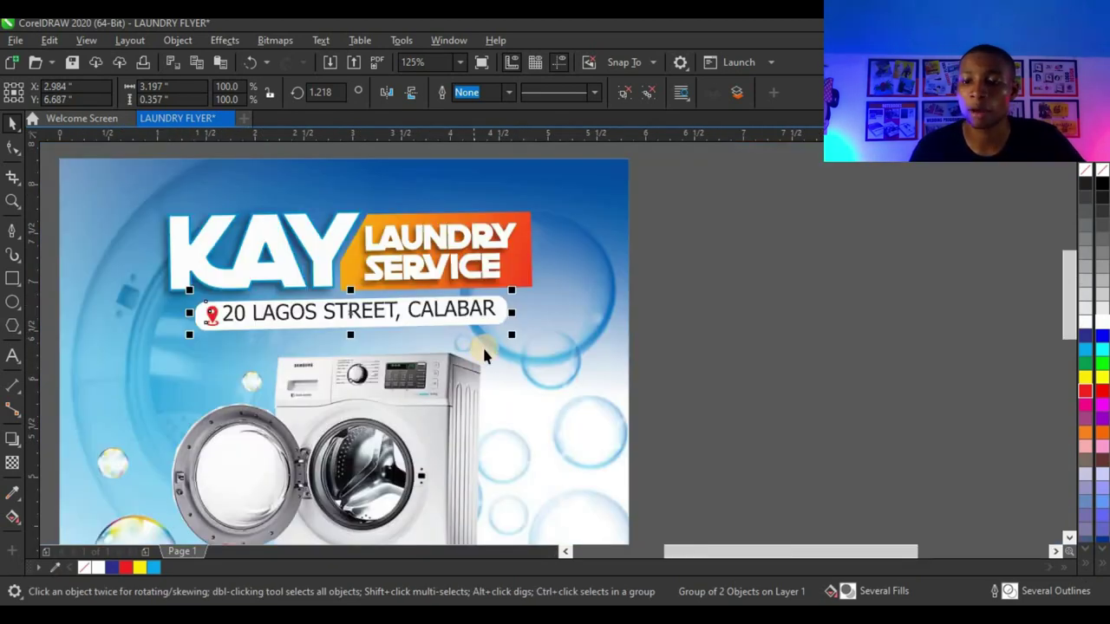
{"action": "left_click", "coordinate": [603, 301], "text": "shift"}
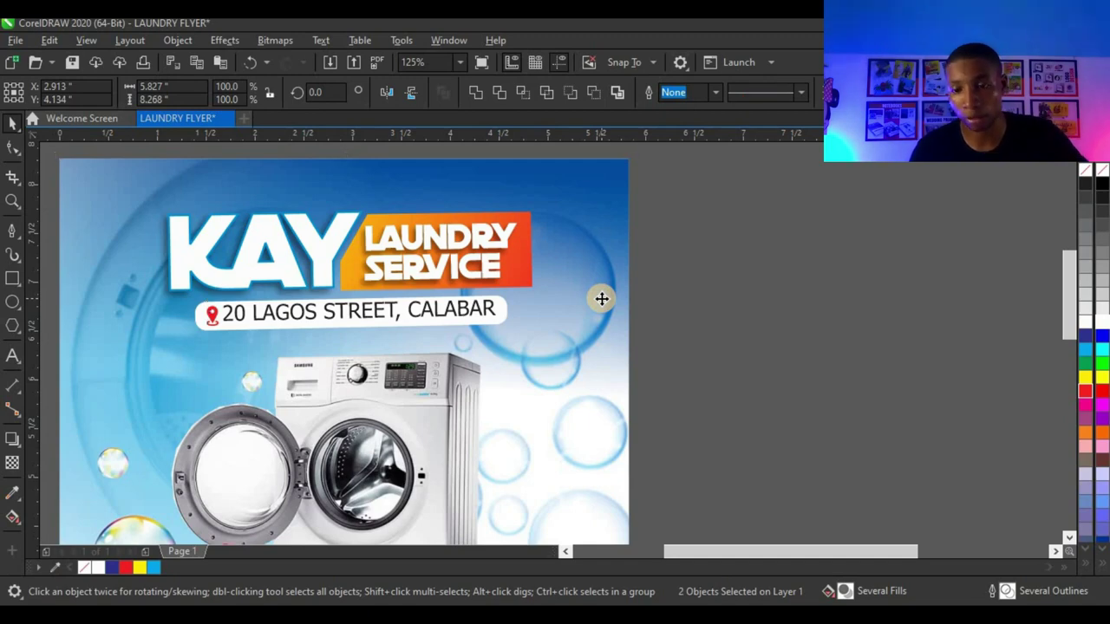
{"action": "left_click", "coordinate": [711, 306]}
{"action": "scroll", "coordinate": [505, 319], "scroll_direction": "down", "scroll_amount": 2}
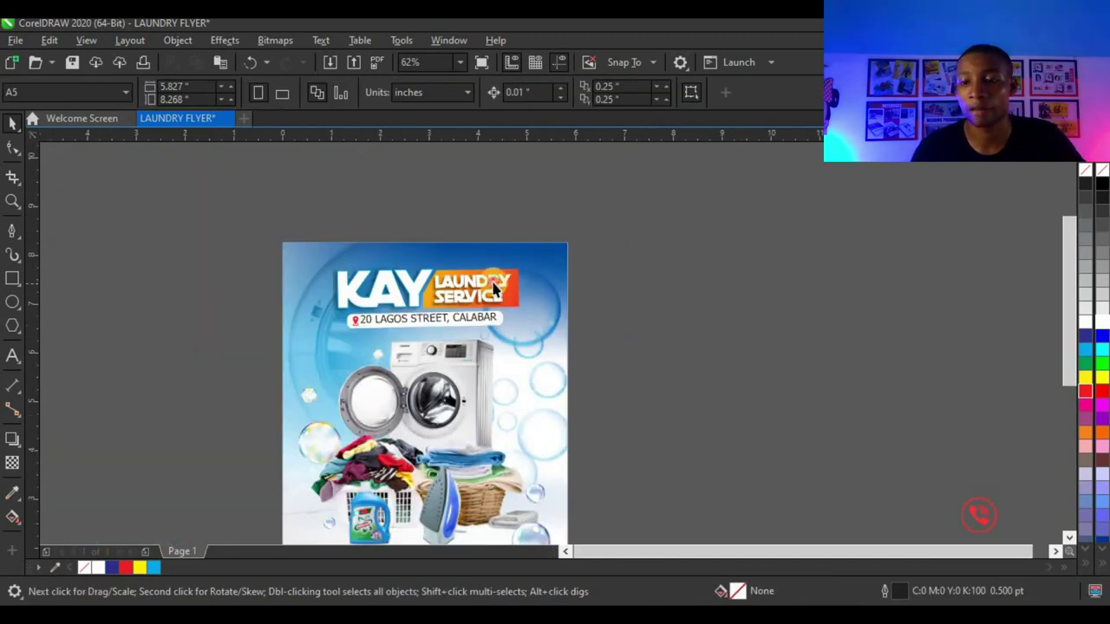
Place the red circled phone icon in the flyer's lower white area
{"action": "left_click", "coordinate": [494, 289]}
{"action": "left_click", "coordinate": [548, 299], "text": "shift"}
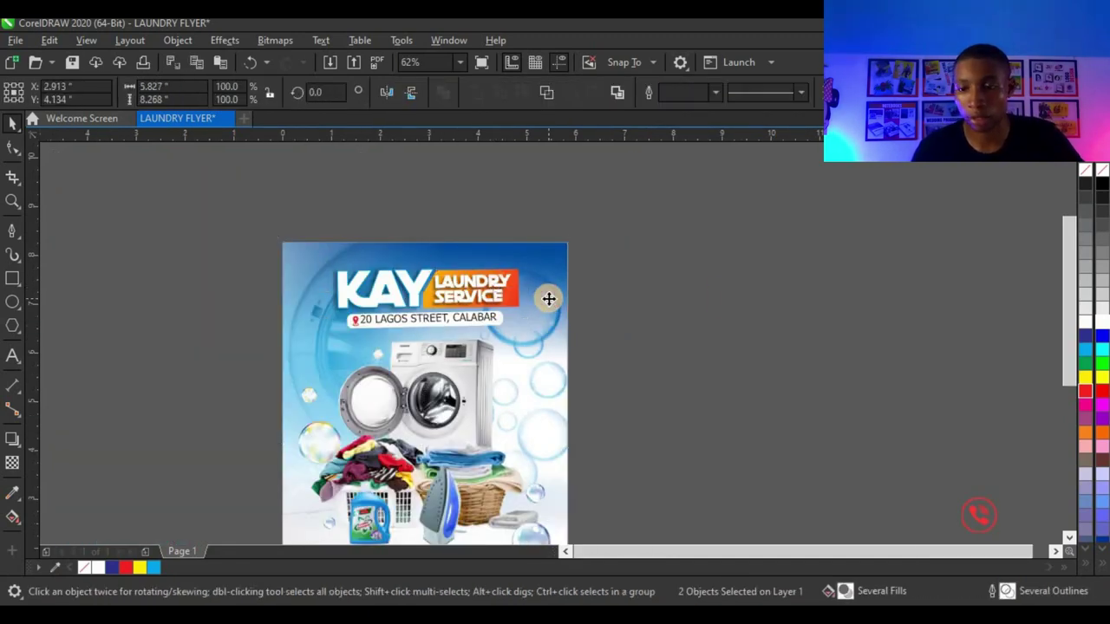
{"action": "left_click", "coordinate": [671, 297]}
{"action": "scroll", "coordinate": [471, 340], "scroll_direction": "down", "scroll_amount": 4}
{"action": "scroll", "coordinate": [471, 340], "scroll_direction": "up", "scroll_amount": 2}
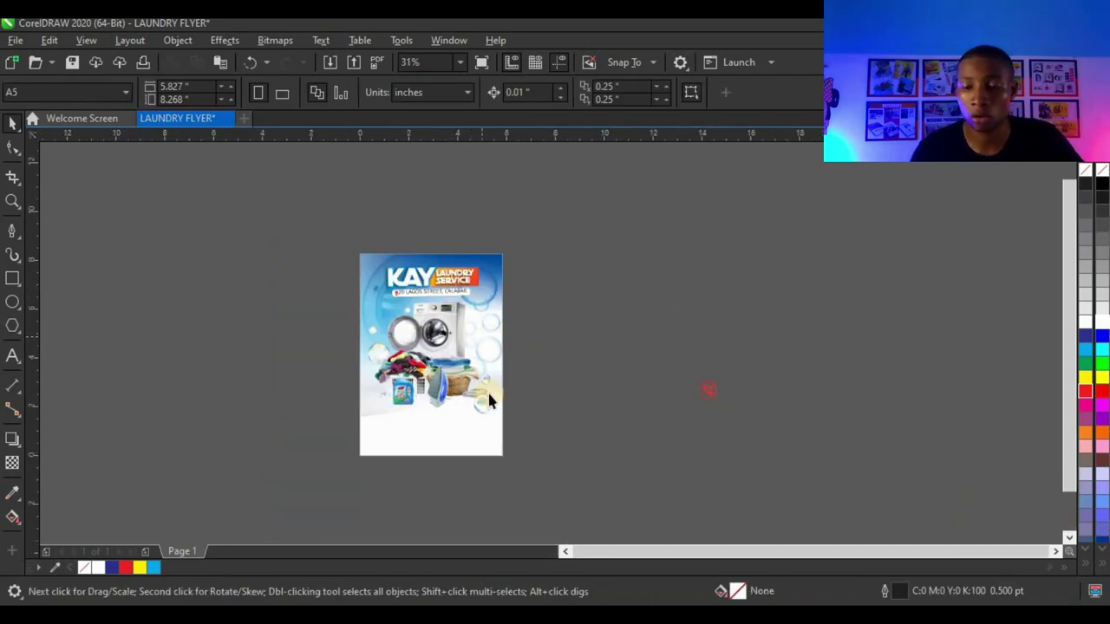
{"action": "scroll", "coordinate": [473, 443], "scroll_direction": "up", "scroll_amount": 2}
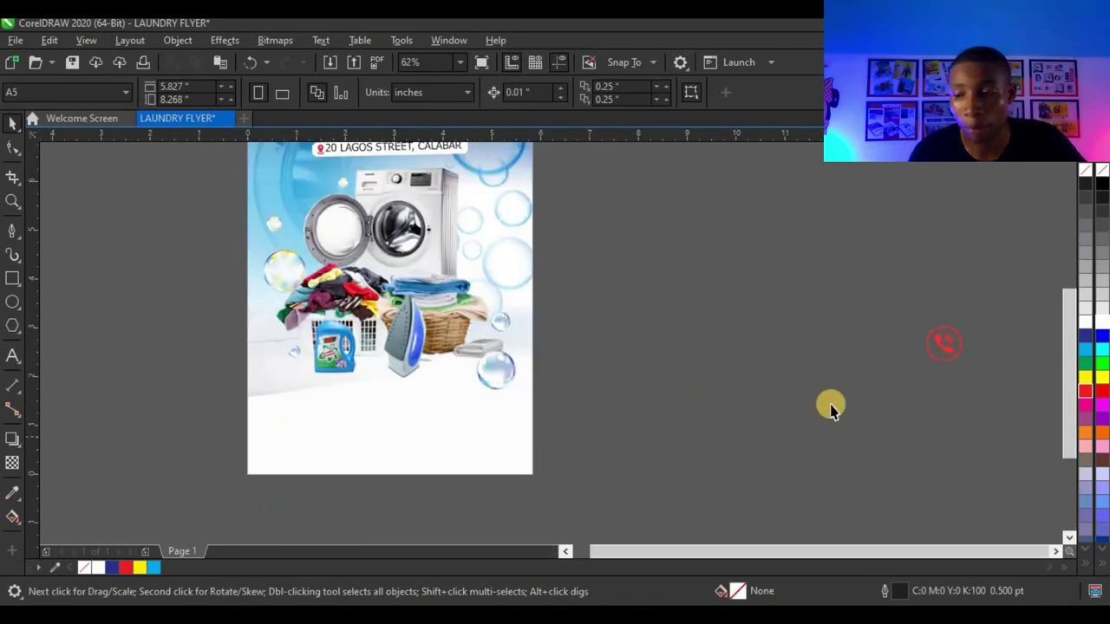
{"action": "left_click_drag", "start_coordinate": [943, 347], "coordinate": [445, 432]}
{"action": "left_click", "coordinate": [659, 410]}
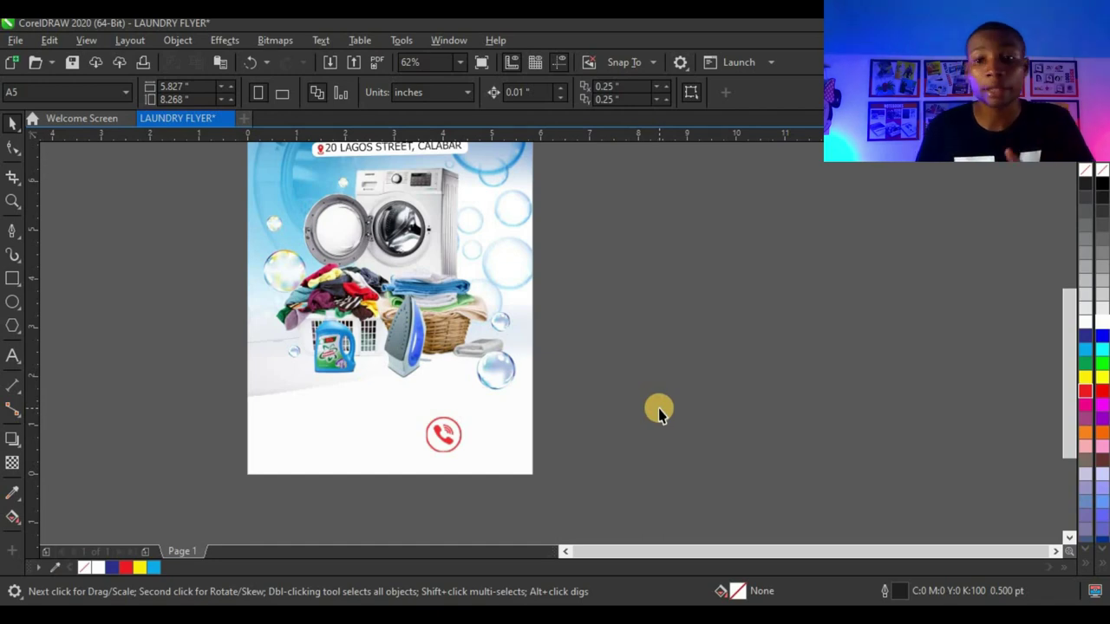
Copy all of the service text from the Word document
{"action": "key", "text": "alt+Tab"}
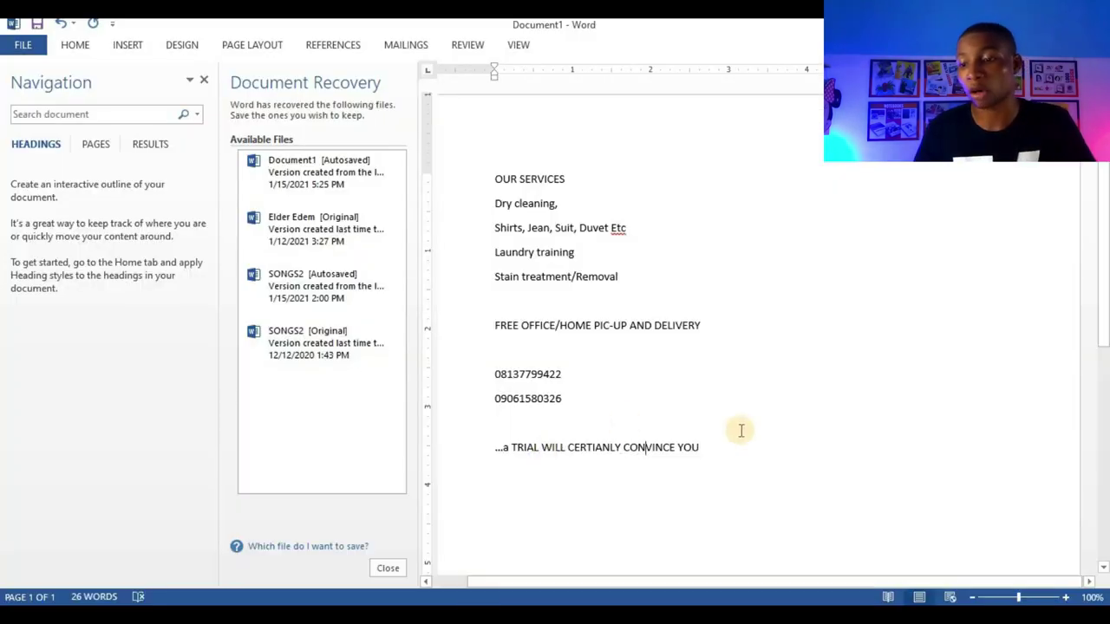
{"action": "key", "text": "ctrl+a"}
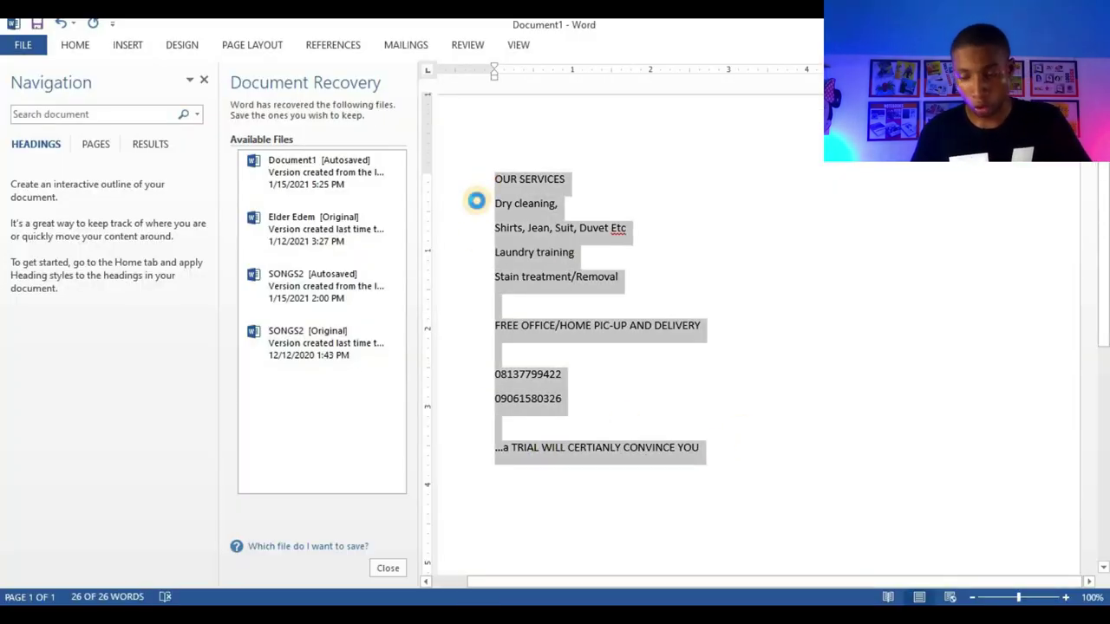
{"action": "key", "text": "alt+Tab"}
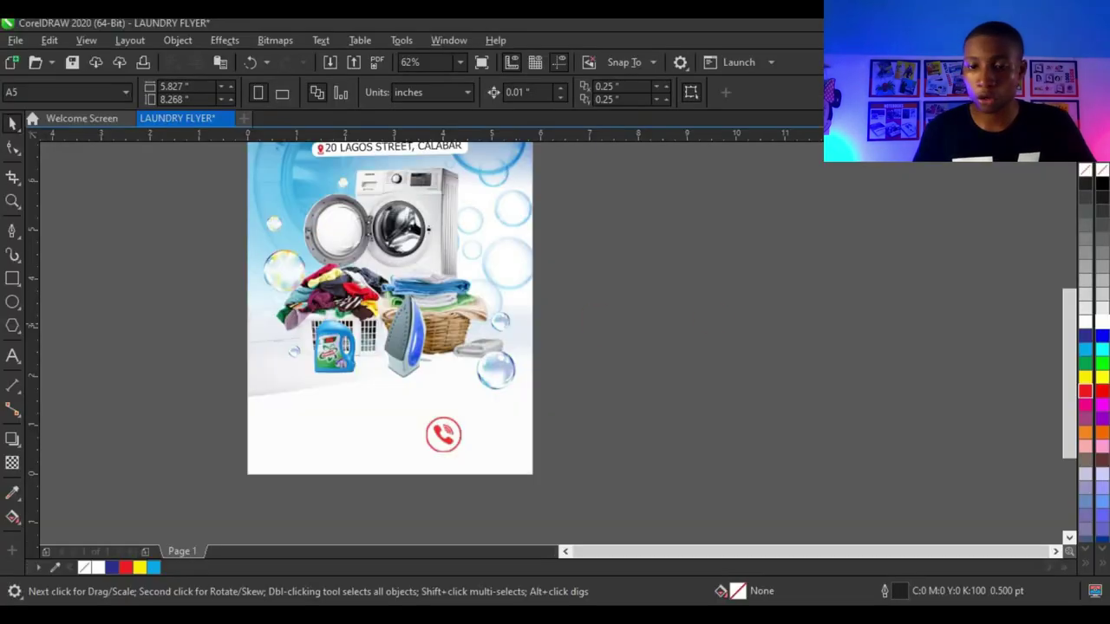
Paste the Word text beside the page without fonts or formatting, then cut the five services lines
{"action": "left_click", "coordinate": [13, 357]}
{"action": "left_click", "coordinate": [627, 248]}
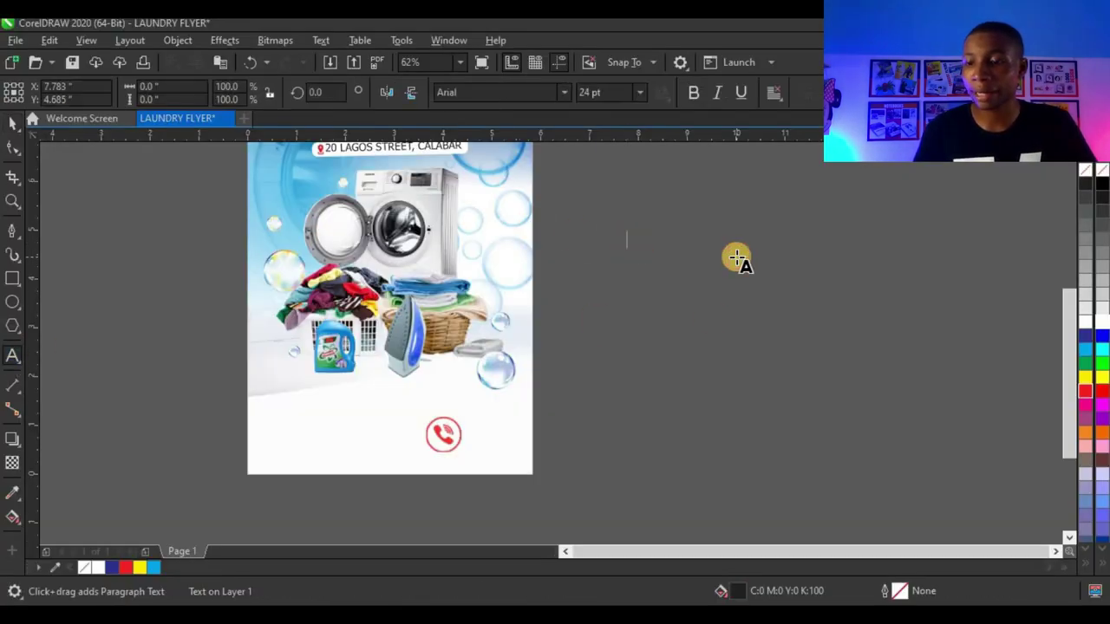
{"action": "key", "text": "ctrl+v"}
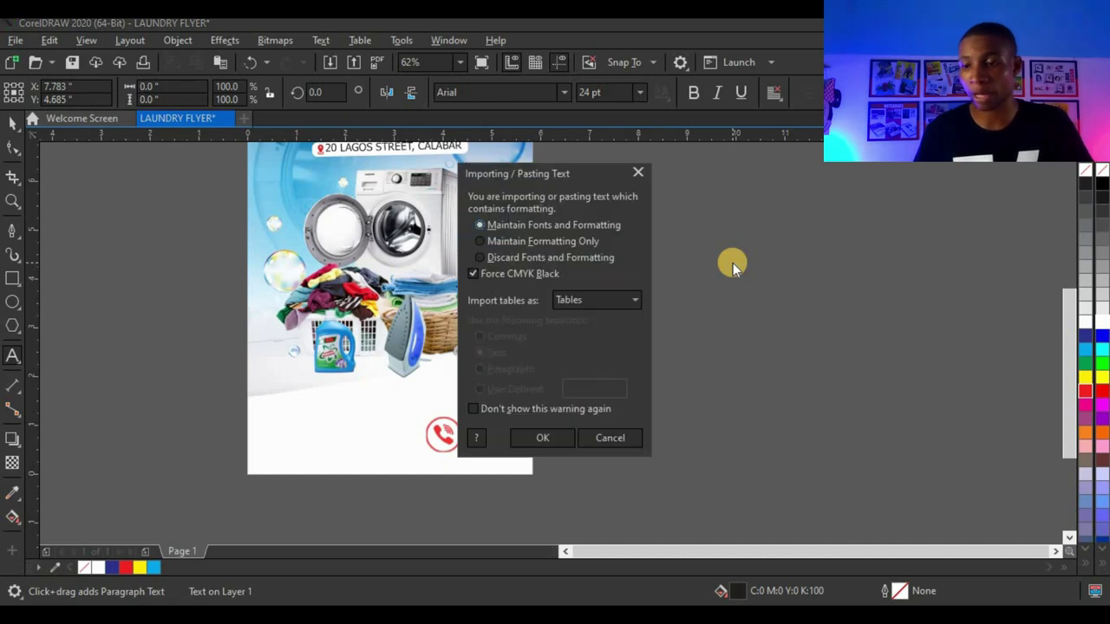
{"action": "left_click", "coordinate": [506, 257]}
{"action": "left_click", "coordinate": [542, 437]}
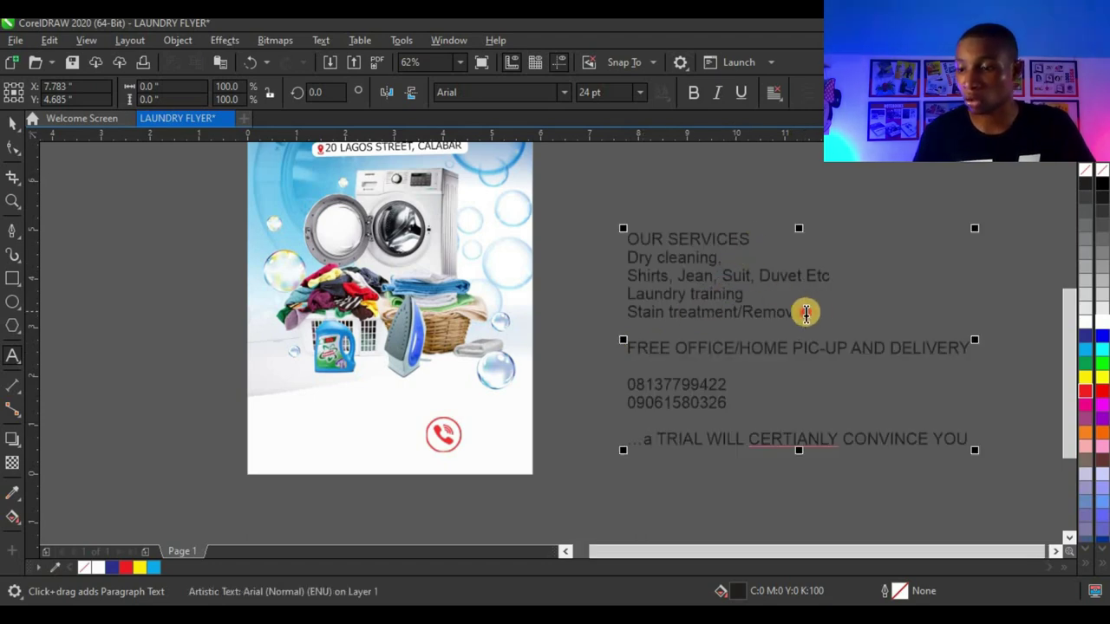
{"action": "left_click_drag", "start_coordinate": [805, 313], "coordinate": [612, 235]}
{"action": "key", "text": "ctrl+c"}
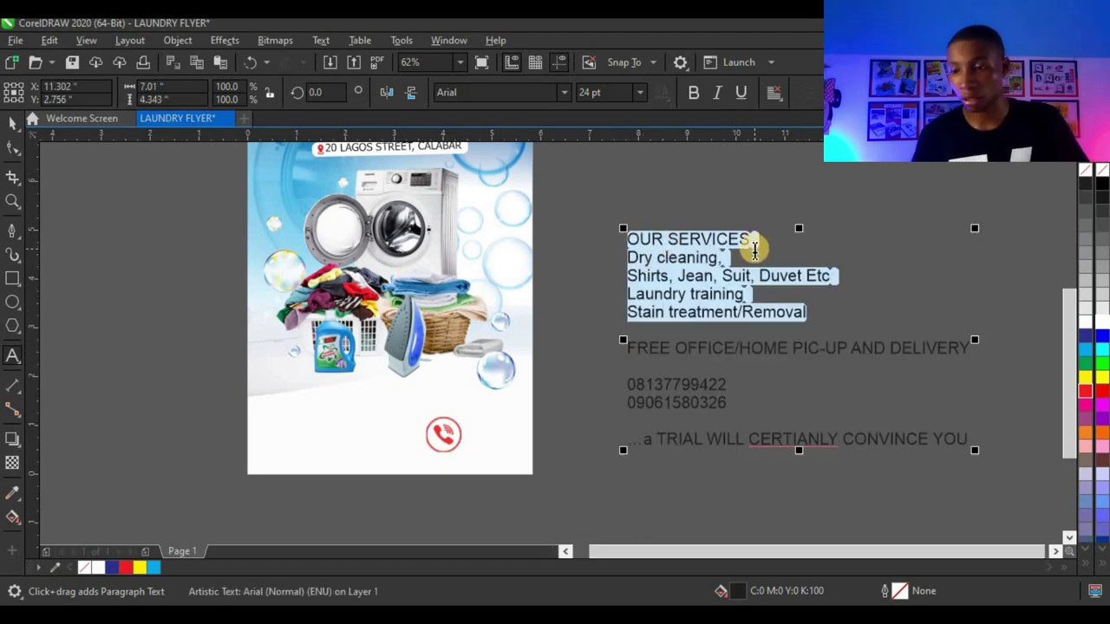
{"action": "key", "text": "Delete"}
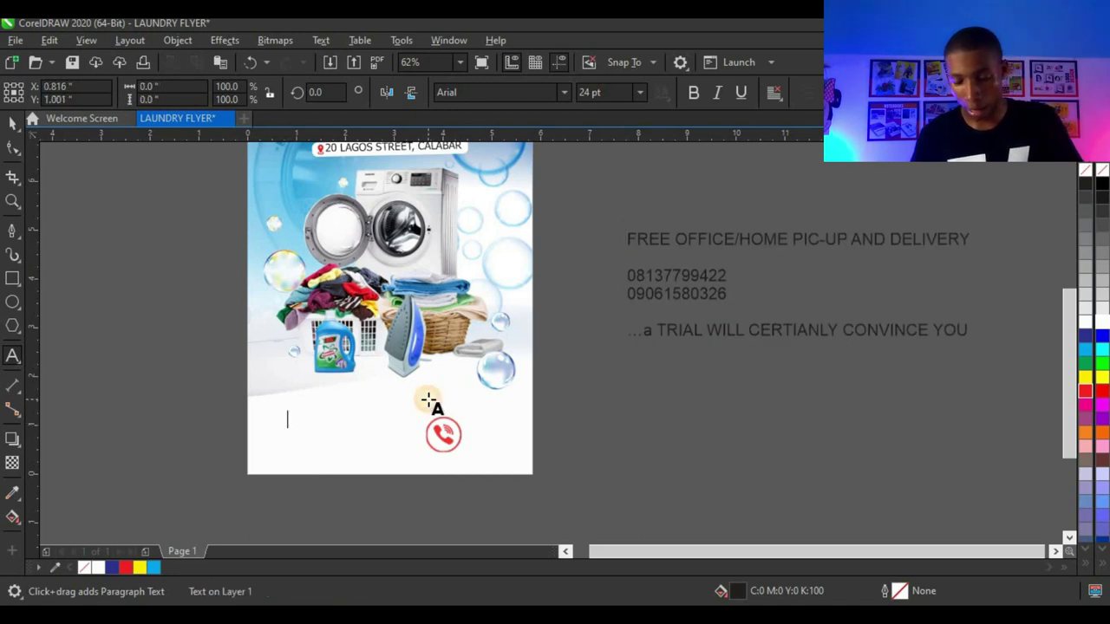
Paste the services lines in Tahoma 12 pt at the flyer's lower left
{"action": "key", "text": "ctrl+v"}
{"action": "left_click", "coordinate": [13, 123]}
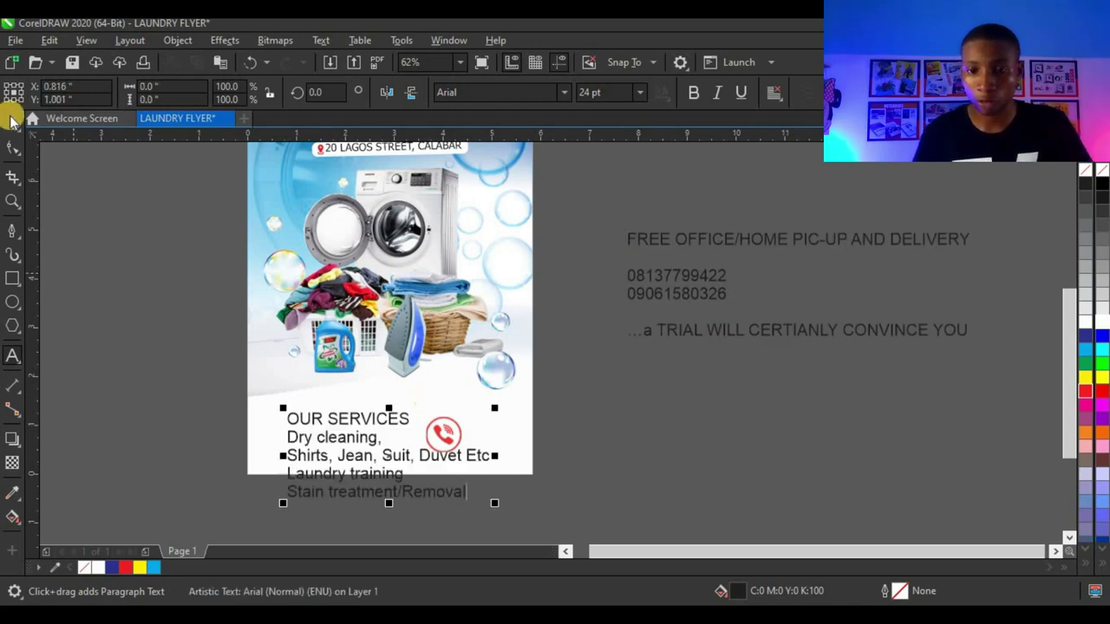
{"action": "left_click", "coordinate": [562, 93]}
{"action": "left_click", "coordinate": [564, 92]}
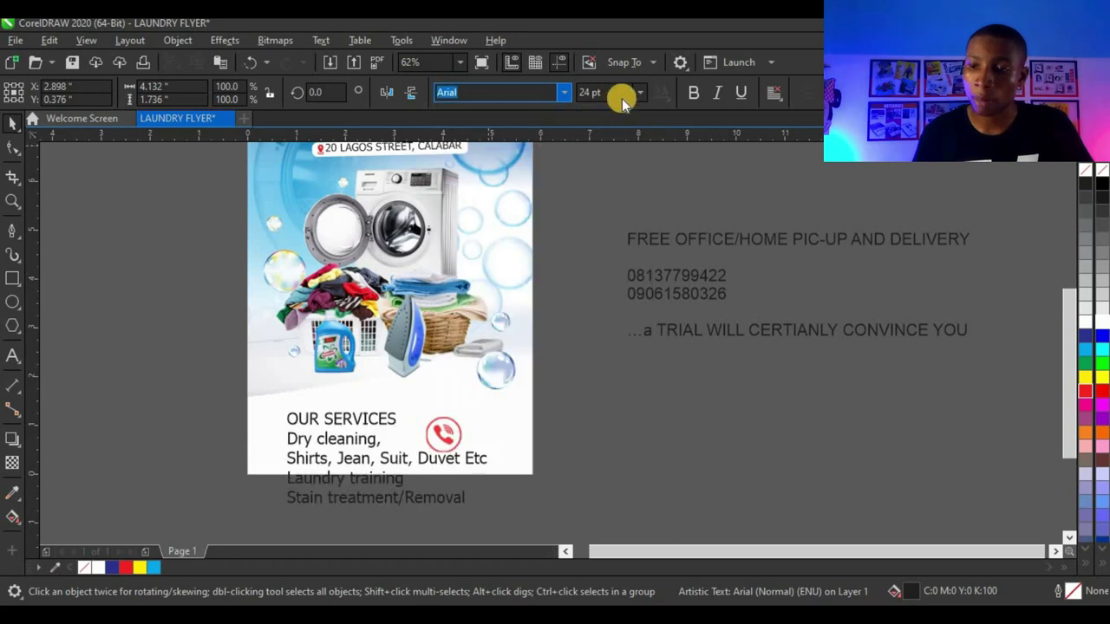
{"action": "type", "text": "Tahoma"}
{"action": "key", "text": "Tab"}
{"action": "left_click", "coordinate": [640, 93]}
{"action": "left_click", "coordinate": [575, 231]}
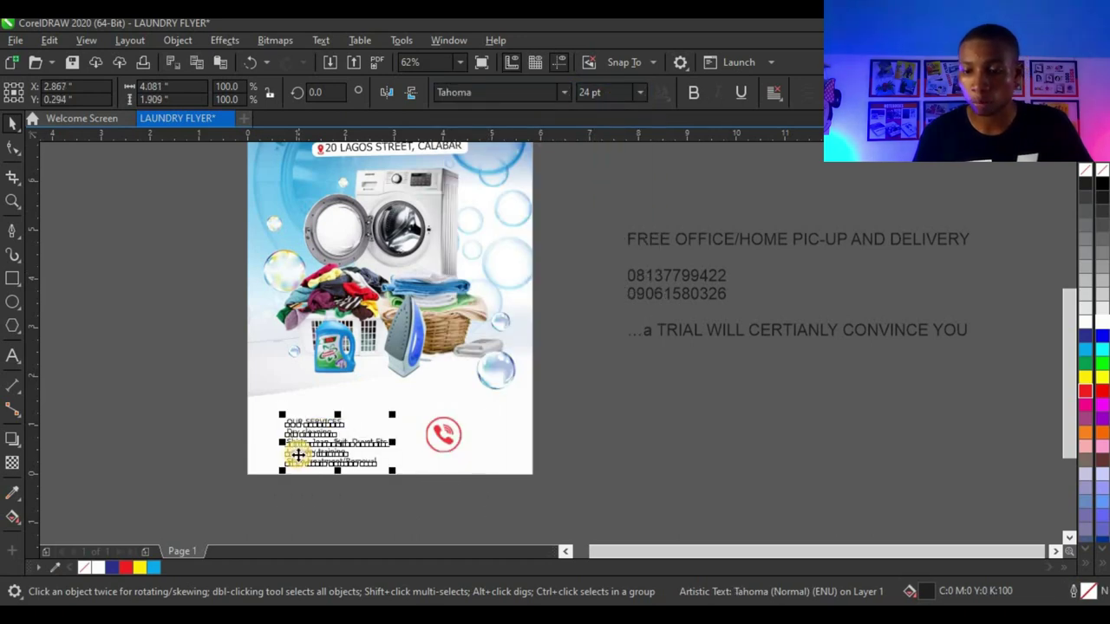
{"action": "left_click_drag", "start_coordinate": [297, 454], "coordinate": [286, 371]}
{"action": "scroll", "coordinate": [313, 433], "scroll_direction": "up", "scroll_amount": 3}
Make OUR SERVICES bold and red, and draw a rectangle around it
{"action": "double_click", "coordinate": [339, 324]}
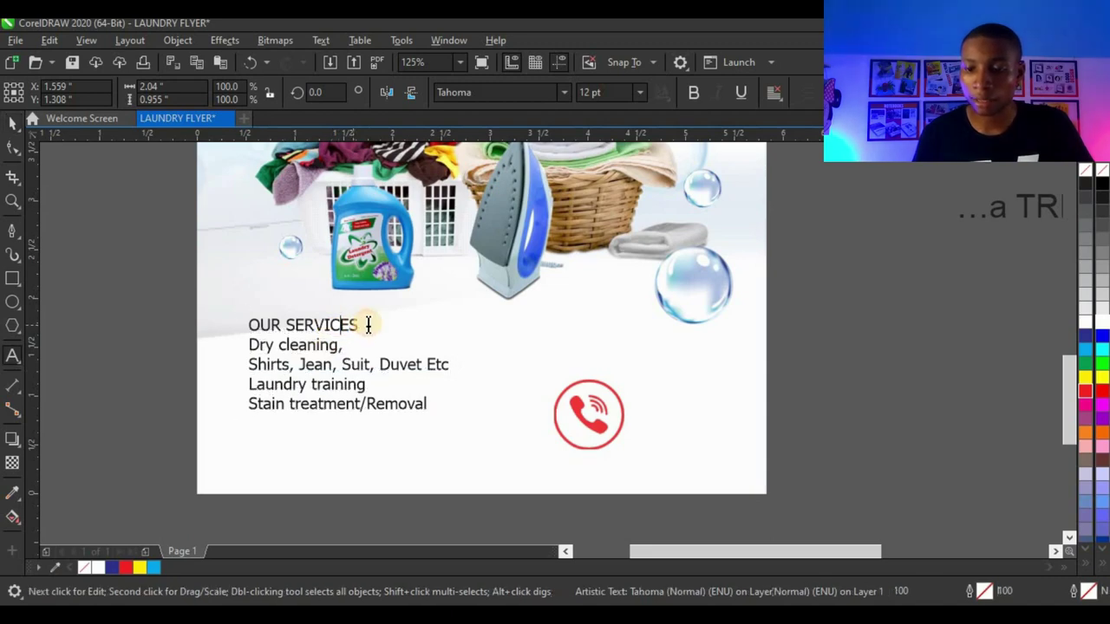
{"action": "left_click_drag", "start_coordinate": [364, 324], "coordinate": [246, 323]}
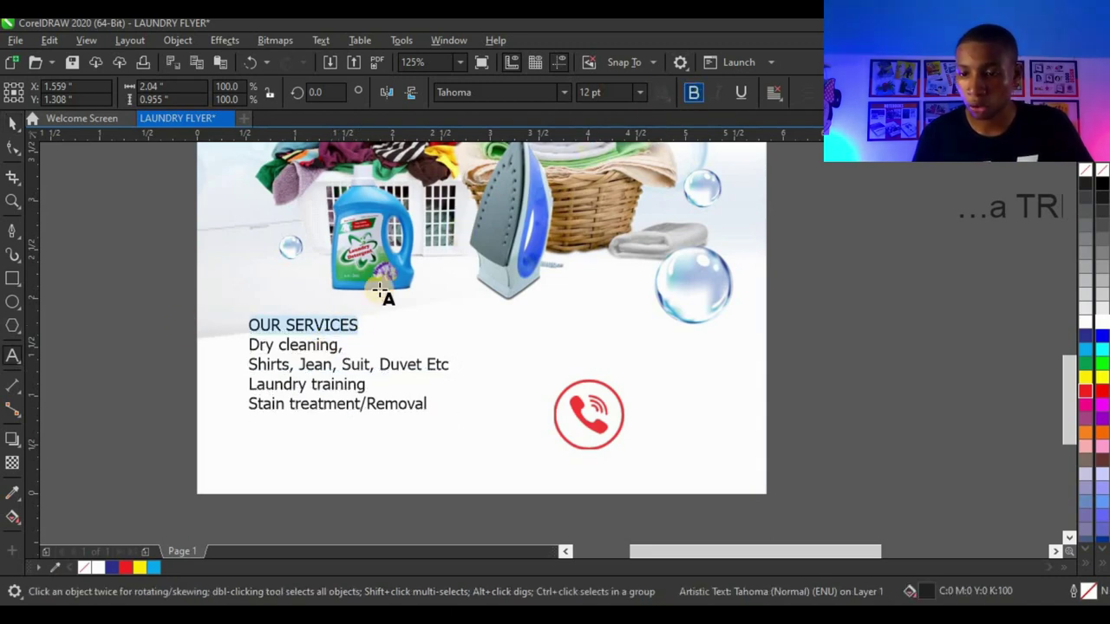
{"action": "key", "text": "ctrl+b"}
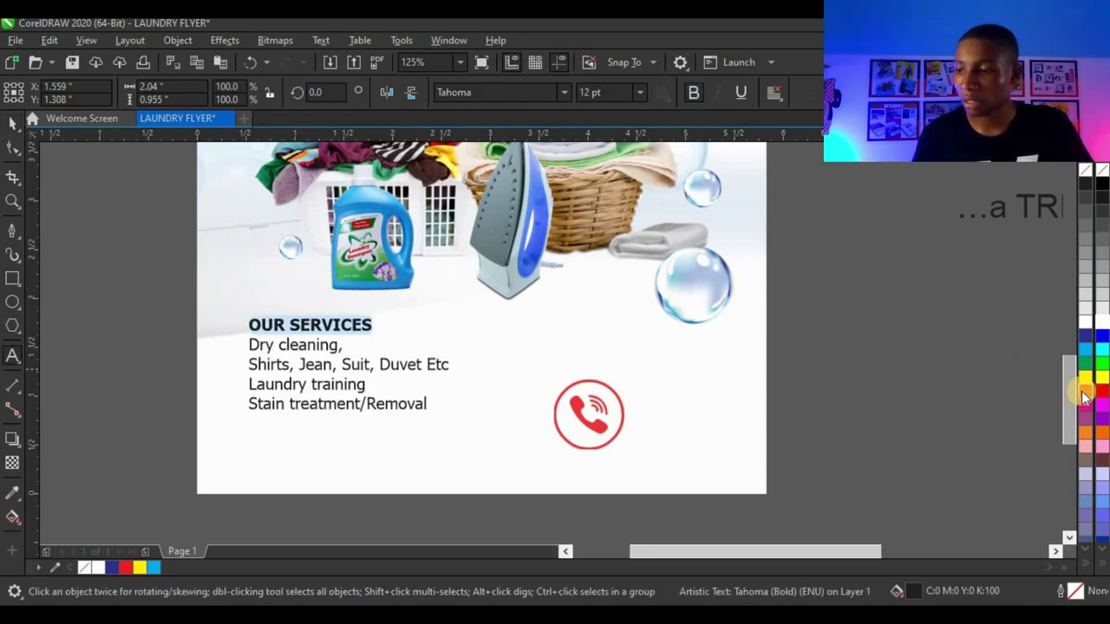
{"action": "left_click", "coordinate": [1085, 392]}
{"action": "left_click", "coordinate": [12, 275]}
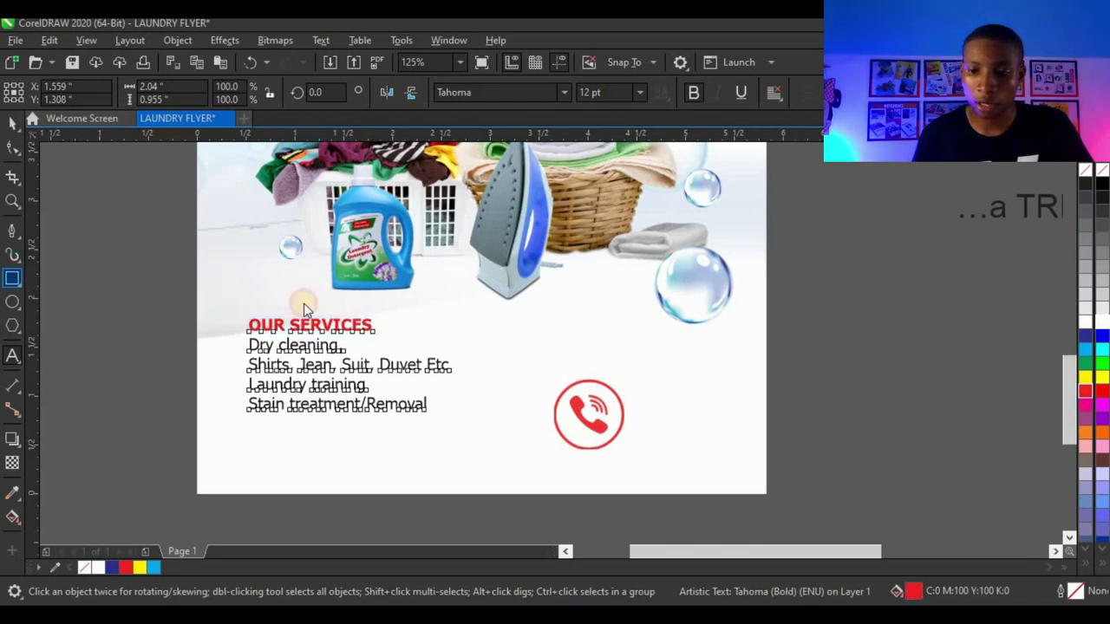
{"action": "scroll", "coordinate": [416, 330], "scroll_direction": "up", "scroll_amount": 2}
{"action": "left_click_drag", "start_coordinate": [76, 295], "coordinate": [349, 344]}
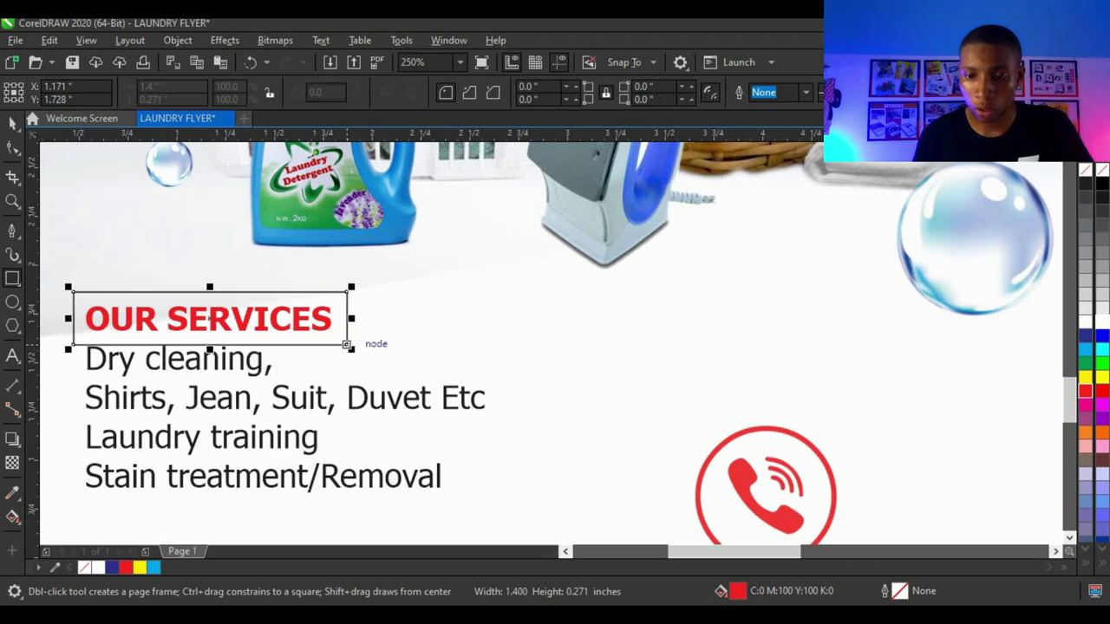
Round the heading rectangle into a golden-yellow pill with no outline, behind the OUR SERVICES text
{"action": "key", "text": "F10"}
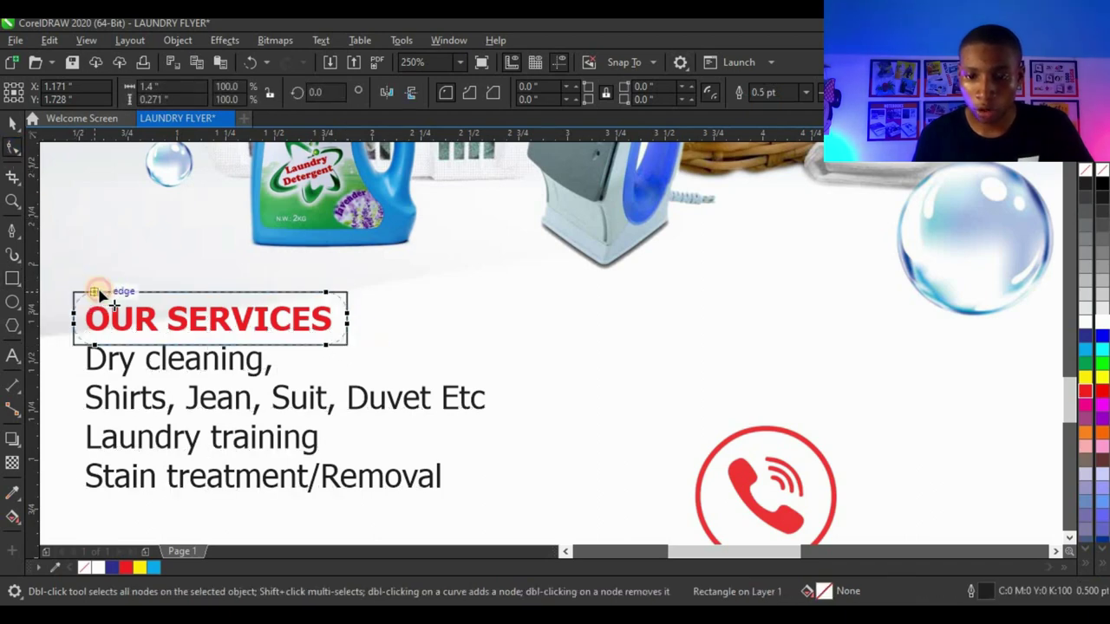
{"action": "left_click_drag", "start_coordinate": [100, 295], "coordinate": [220, 278]}
{"action": "left_click", "coordinate": [10, 126]}
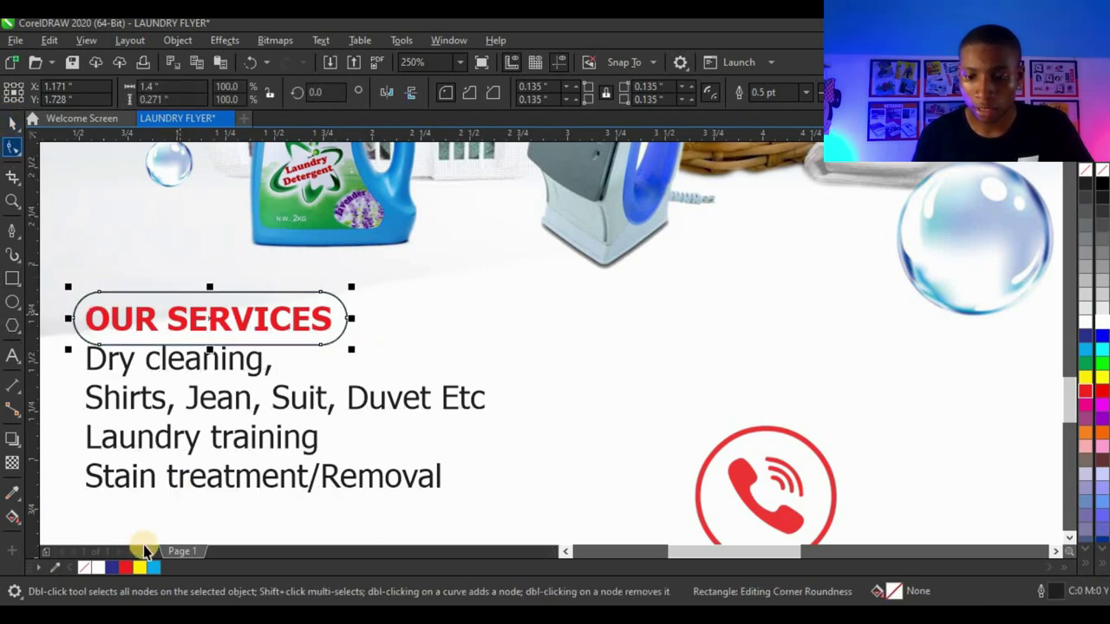
{"action": "left_click", "coordinate": [138, 568]}
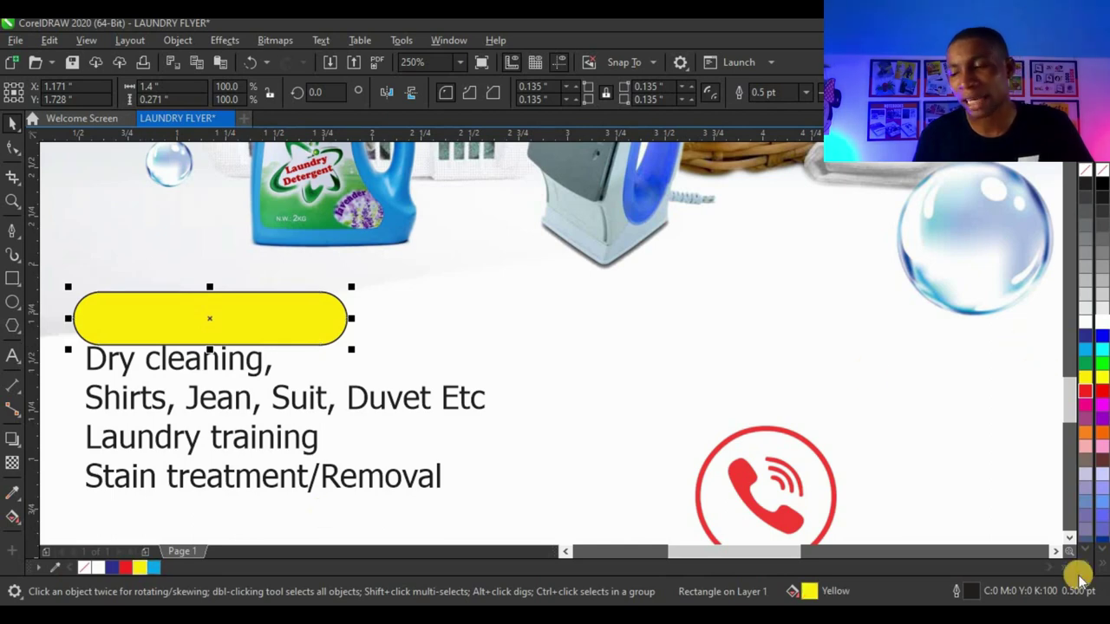
{"action": "mouse_move", "coordinate": [1052, 262]}
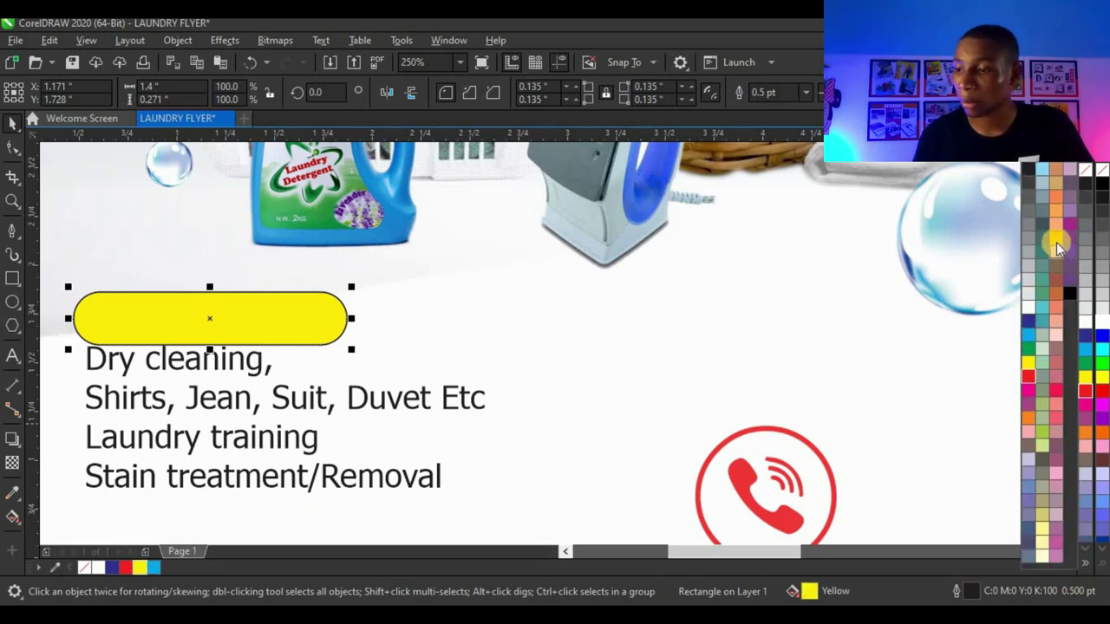
{"action": "left_click", "coordinate": [1056, 243]}
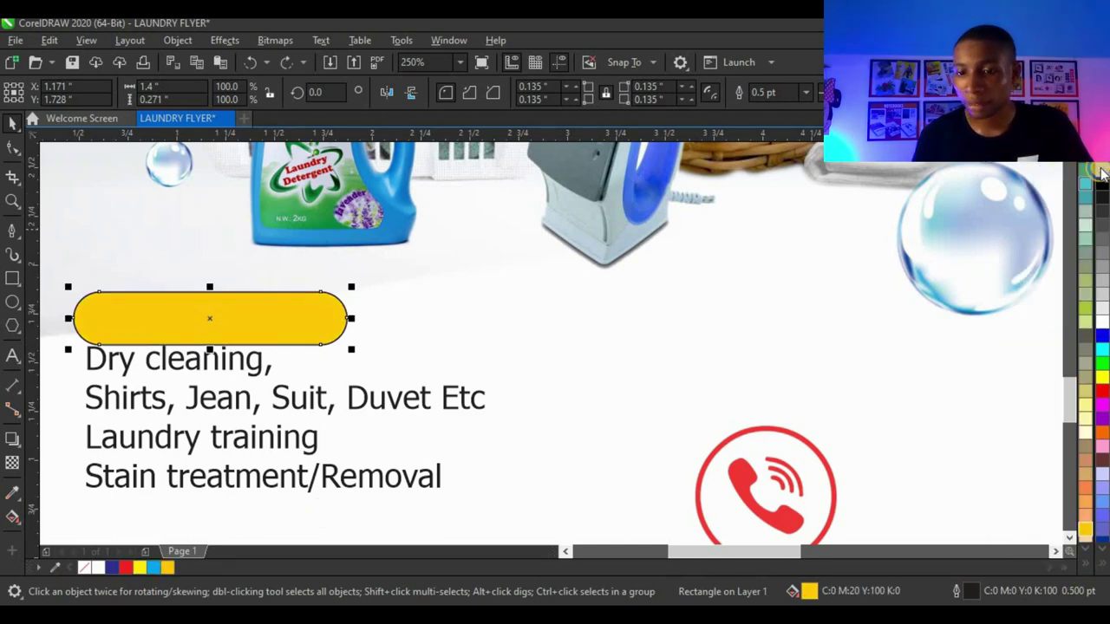
{"action": "right_click", "coordinate": [1099, 174]}
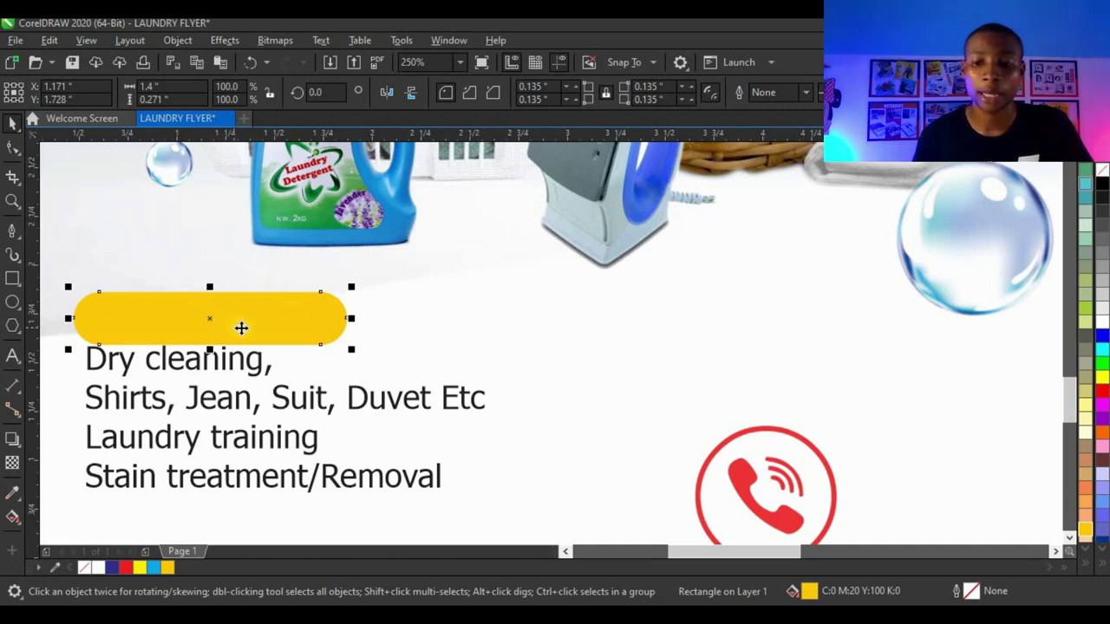
{"action": "scroll", "coordinate": [185, 325], "scroll_direction": "down", "scroll_amount": 1}
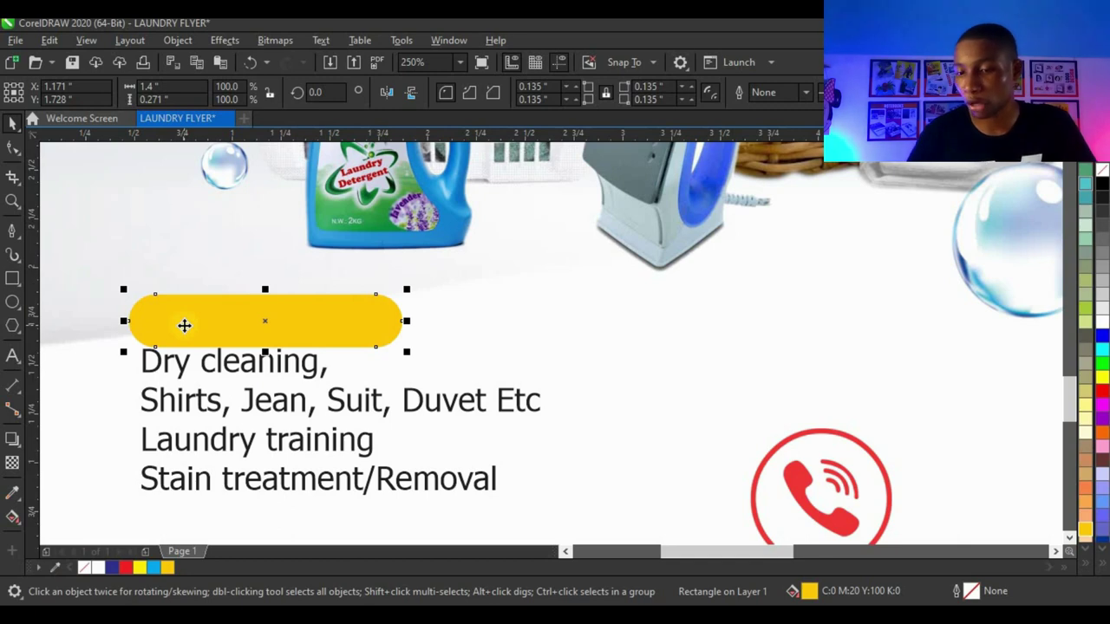
{"action": "key", "text": "ctrl+Page_Down"}
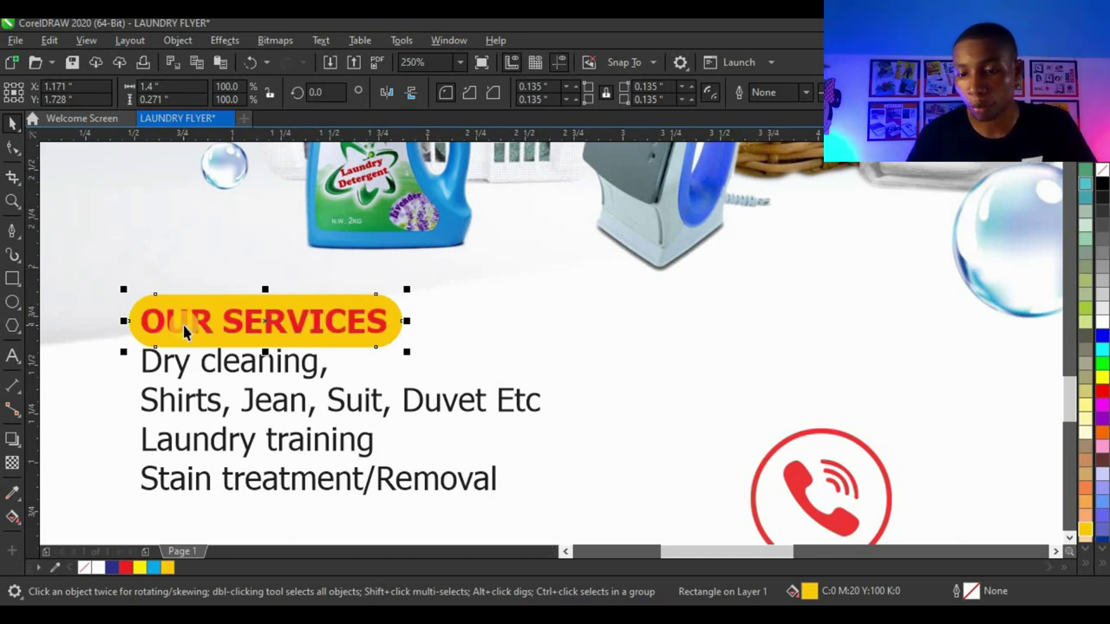
Spread the services list lines further apart with the Shape tool's line-spacing handle
{"action": "left_click", "coordinate": [206, 365]}
{"action": "left_click", "coordinate": [13, 149]}
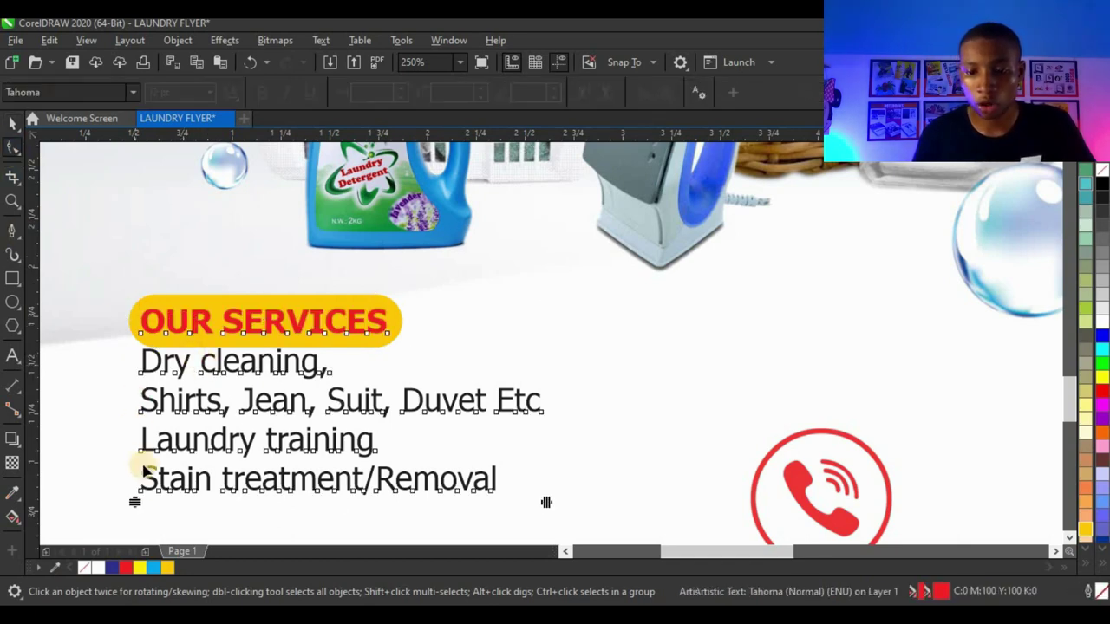
{"action": "left_click_drag", "start_coordinate": [137, 512], "coordinate": [138, 526]}
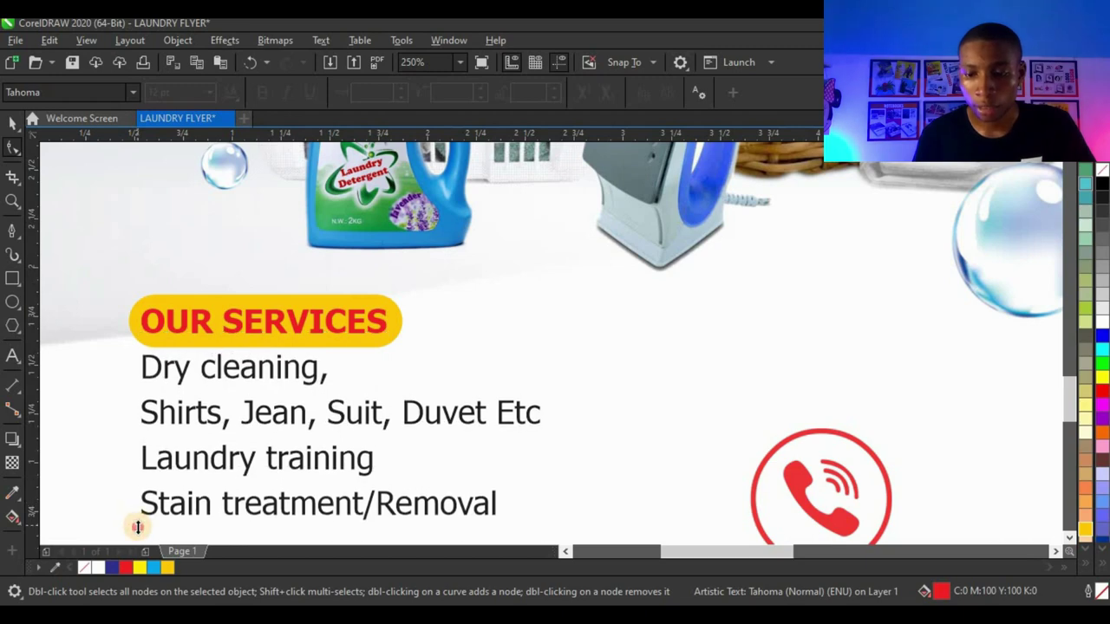
{"action": "left_click", "coordinate": [13, 123]}
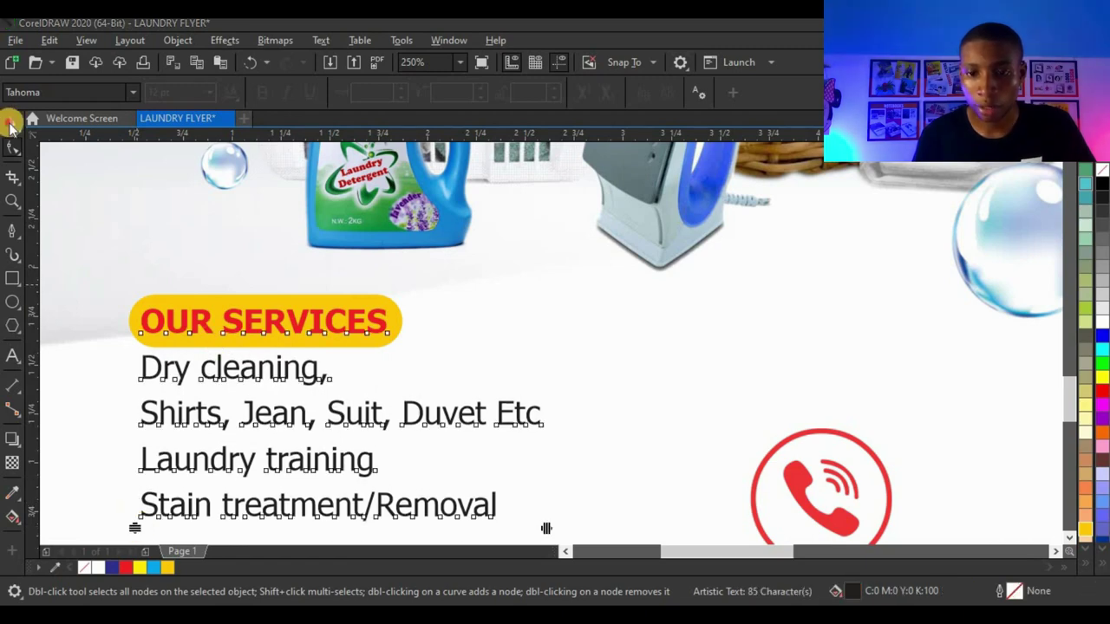
{"action": "key", "text": "F10"}
Group the OUR SERVICES heading with the list, move them up slightly, then ungroup
{"action": "key", "text": "F3"}
{"action": "key", "text": "space"}
{"action": "left_click_drag", "start_coordinate": [99, 471], "coordinate": [473, 285]}
{"action": "key", "text": "ctrl+g"}
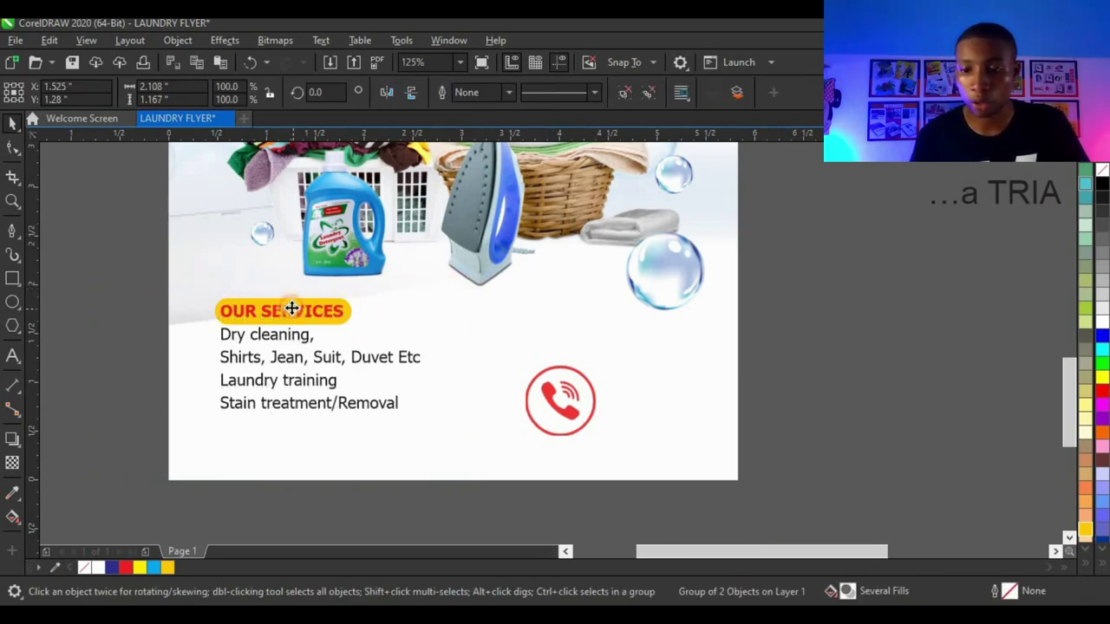
{"action": "left_click_drag", "start_coordinate": [292, 310], "coordinate": [332, 296]}
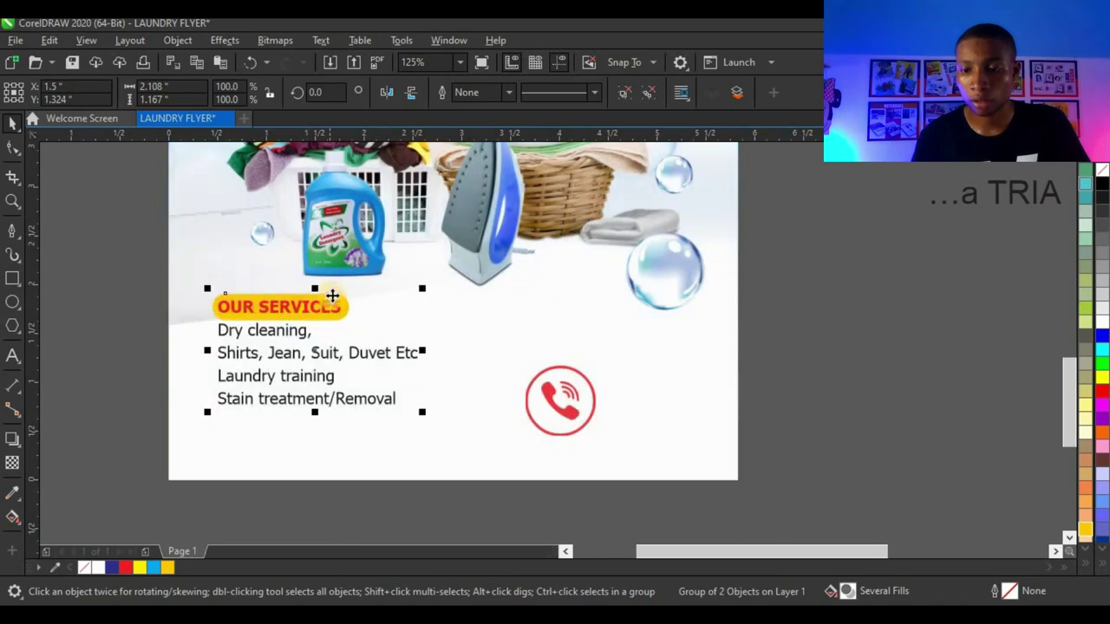
{"action": "left_click", "coordinate": [625, 94]}
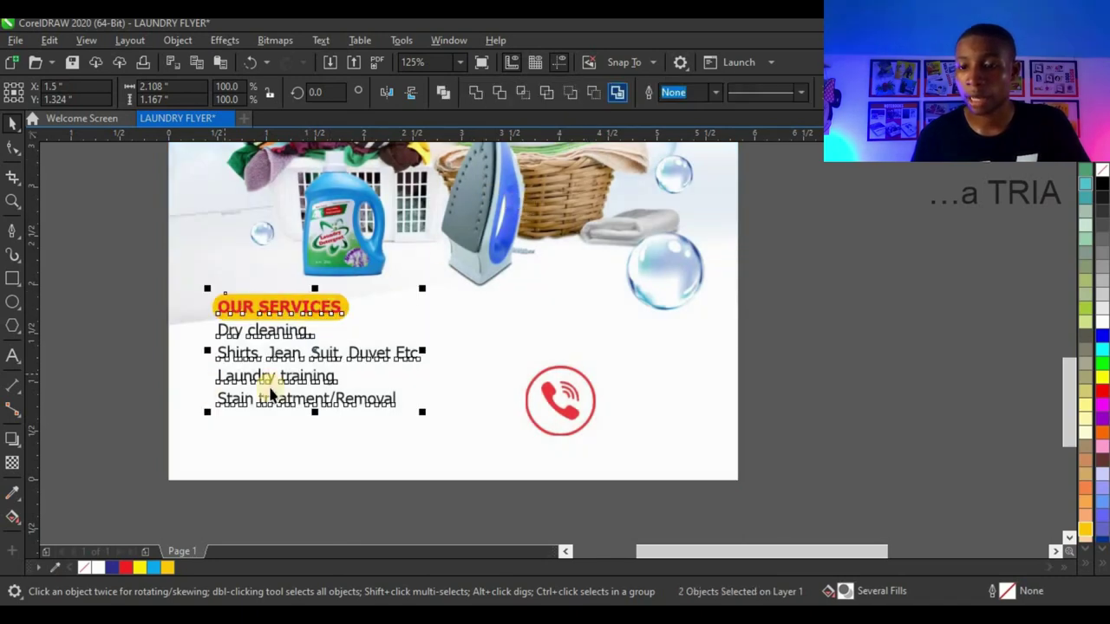
Show the whole page and begin editing the off-page pickup text
{"action": "key", "text": "F4"}
{"action": "left_click", "coordinate": [519, 306]}
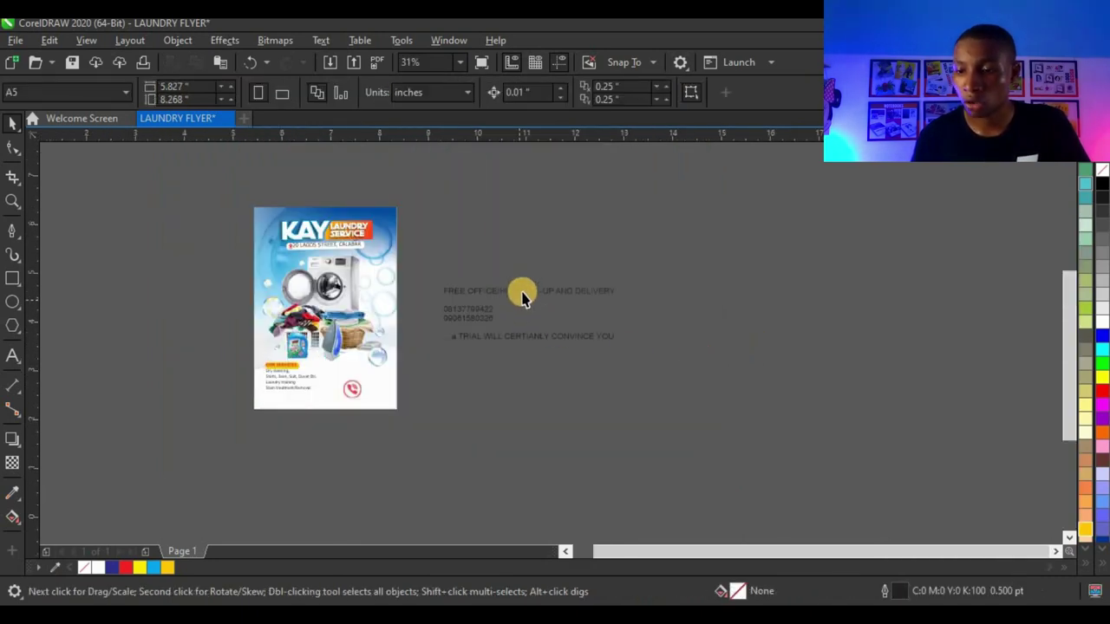
{"action": "scroll", "coordinate": [520, 291], "scroll_direction": "up", "scroll_amount": 2}
{"action": "double_click", "coordinate": [528, 282]}
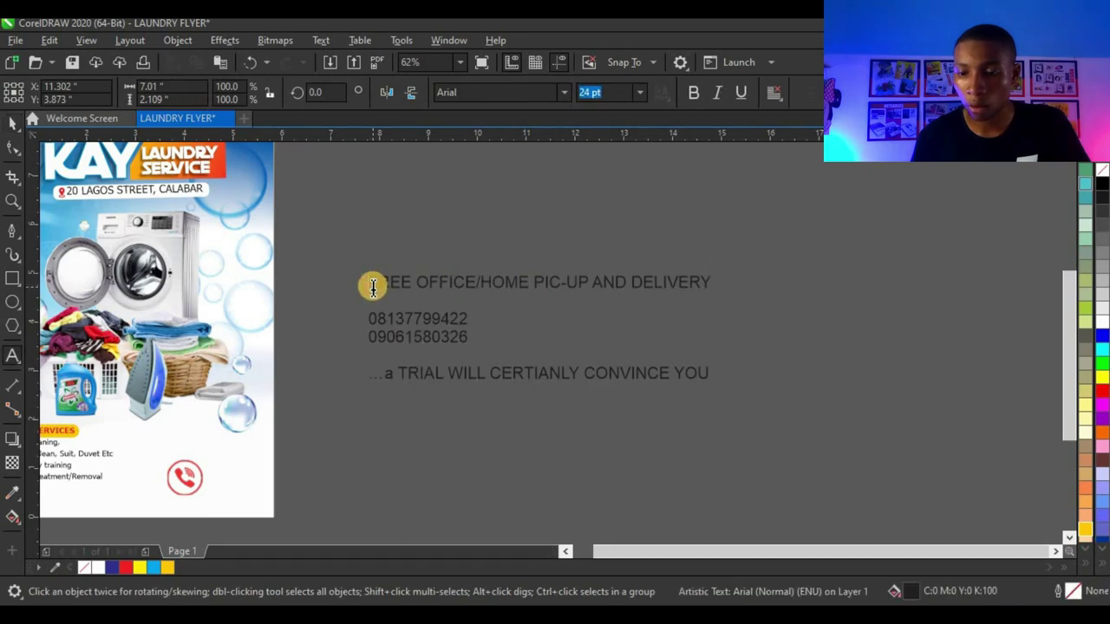
Move the FREE OFFICE/HOME pickup line onto the flyer, fix PICK-UP, and break it into two lines
{"action": "left_click_drag", "start_coordinate": [515, 274], "coordinate": [738, 272]}
{"action": "key", "text": "ctrl+c"}
{"action": "key", "text": "Delete"}
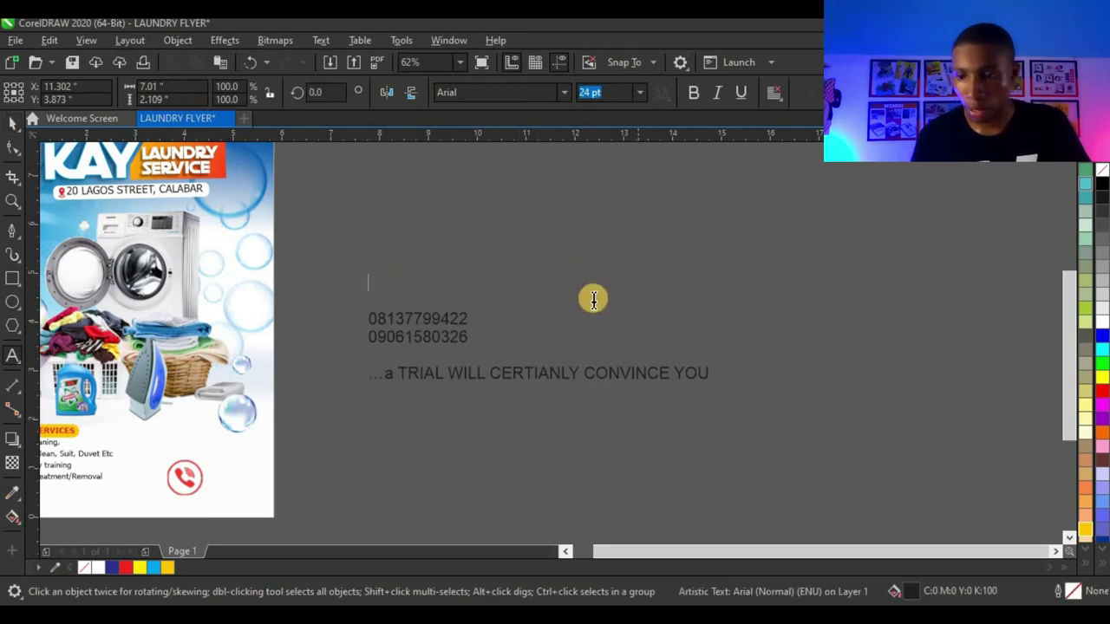
{"action": "scroll", "coordinate": [592, 297], "scroll_direction": "down", "scroll_amount": 2}
{"action": "scroll", "coordinate": [372, 378], "scroll_direction": "up", "scroll_amount": 2}
{"action": "left_click", "coordinate": [386, 347]}
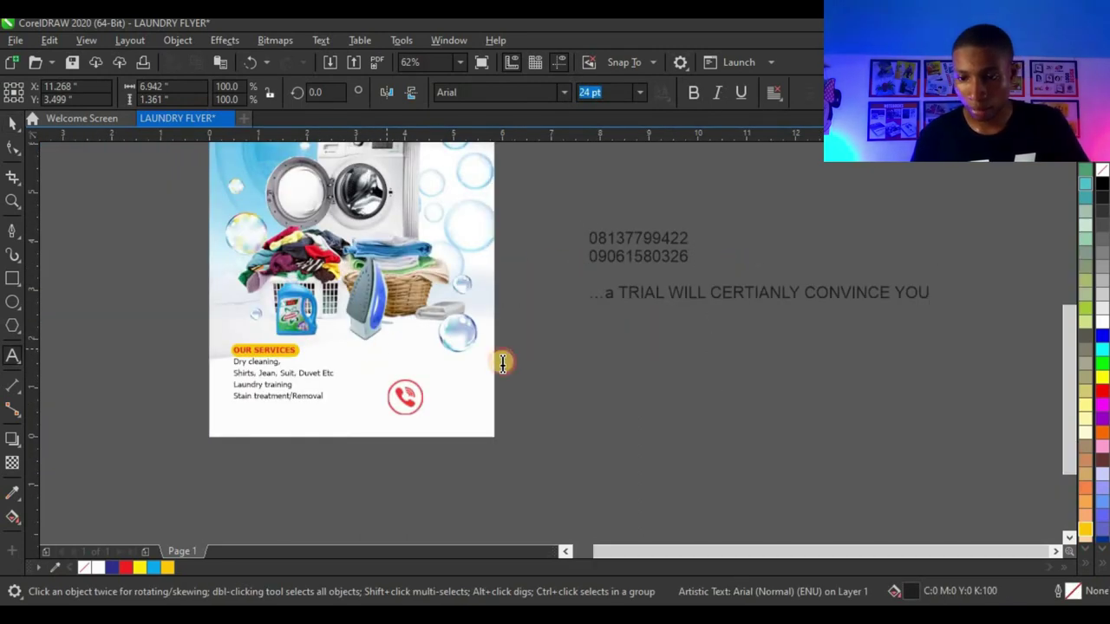
{"action": "key", "text": "ctrl+v"}
{"action": "scroll", "coordinate": [470, 360], "scroll_direction": "up", "scroll_amount": 2}
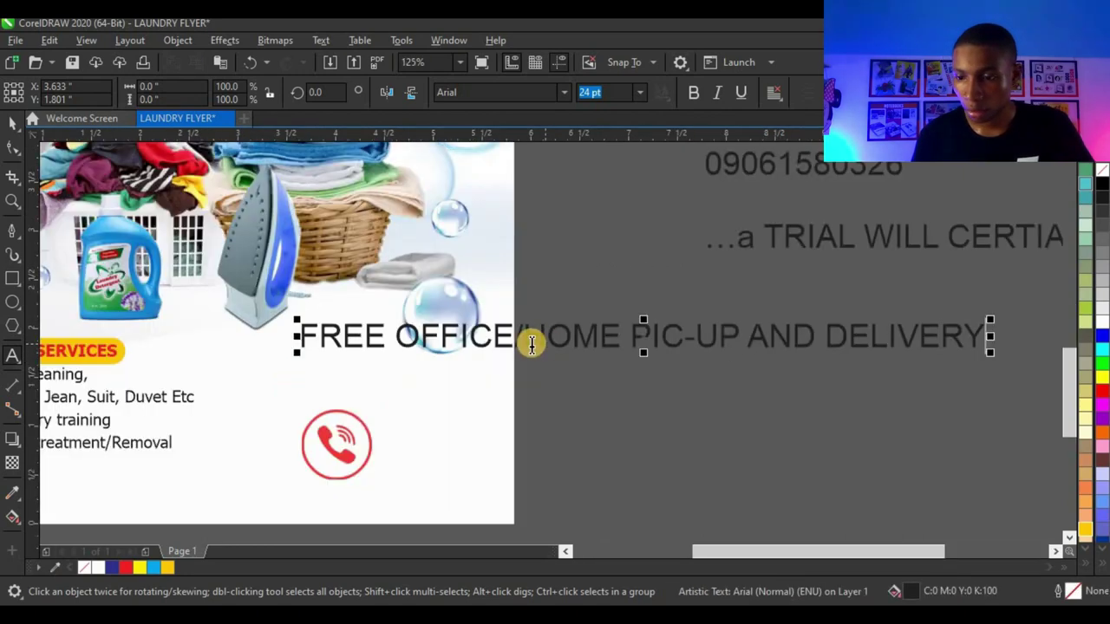
{"action": "left_click", "coordinate": [631, 347]}
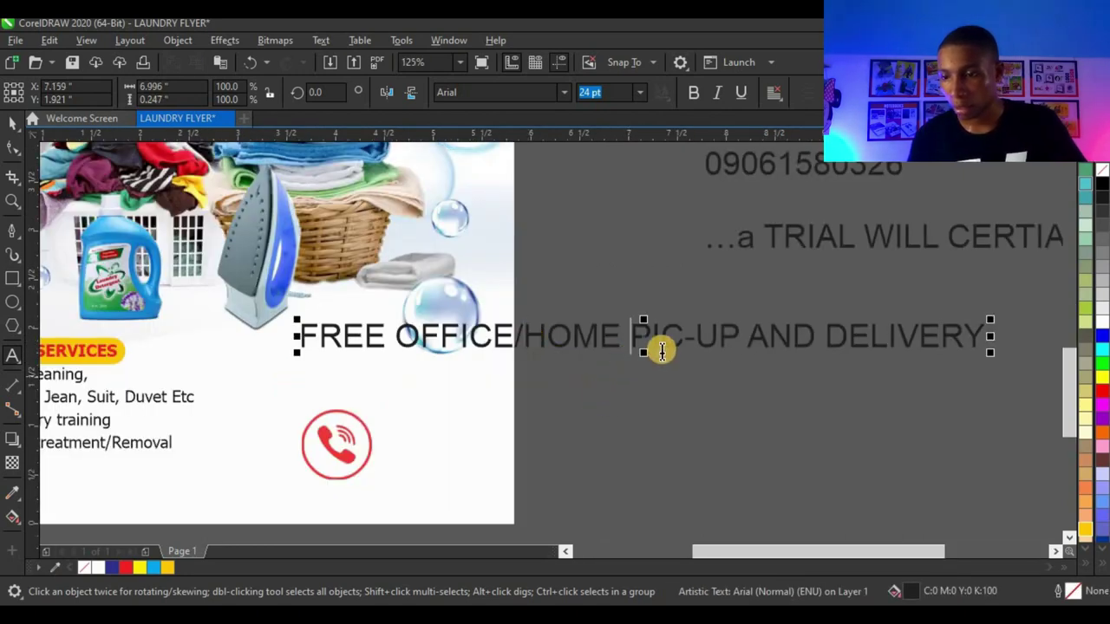
{"action": "type", "text": "K"}
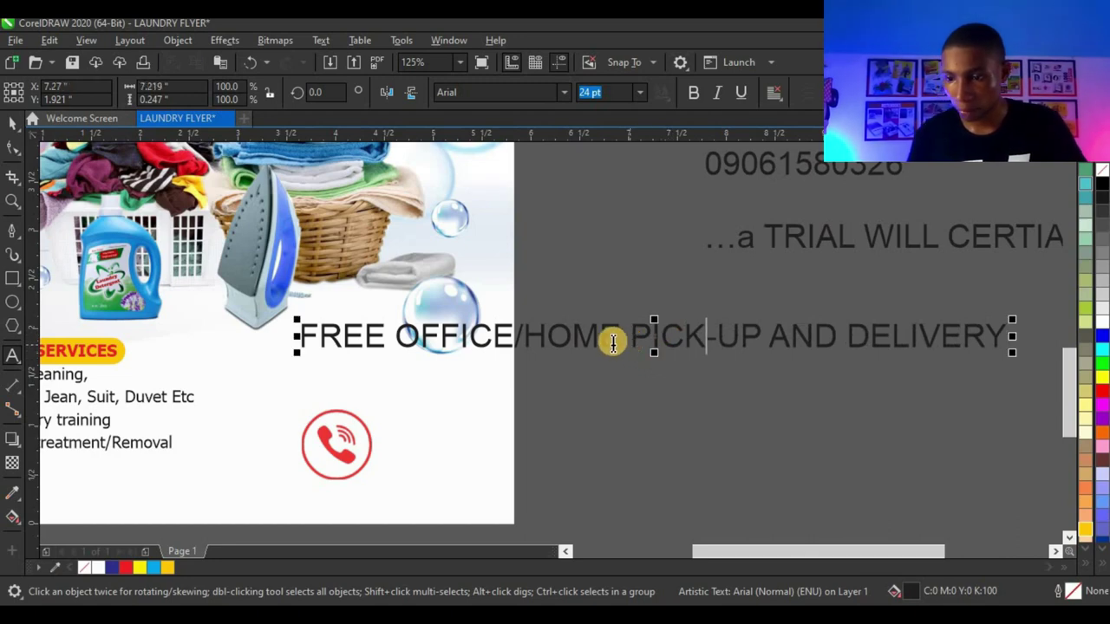
{"action": "left_click", "coordinate": [632, 337]}
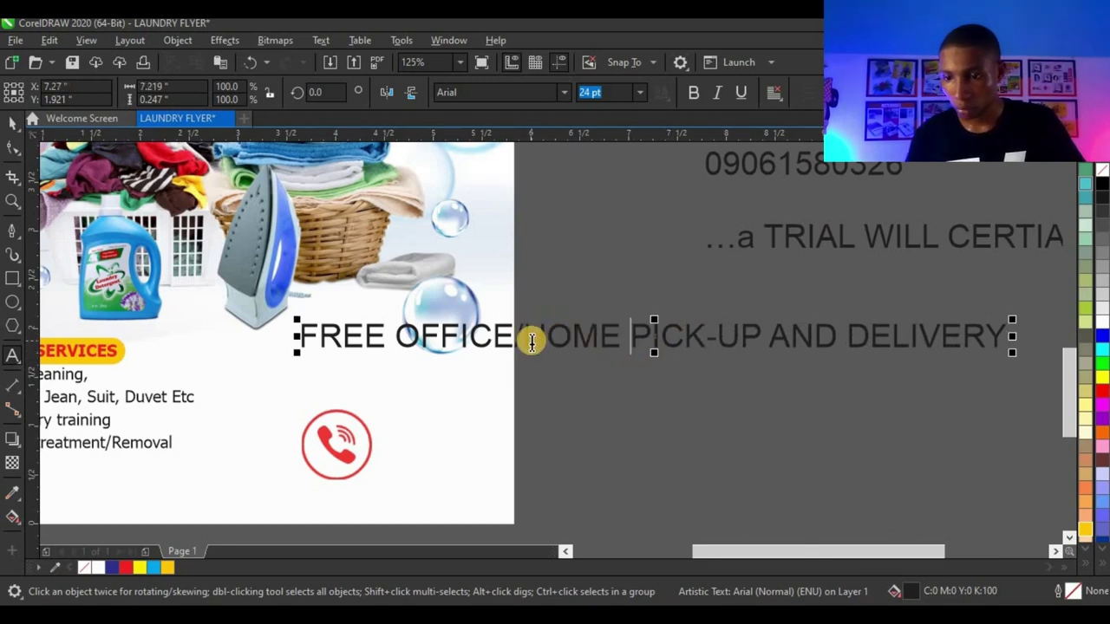
{"action": "key", "text": "BackSpace"}
{"action": "key", "text": "Return"}
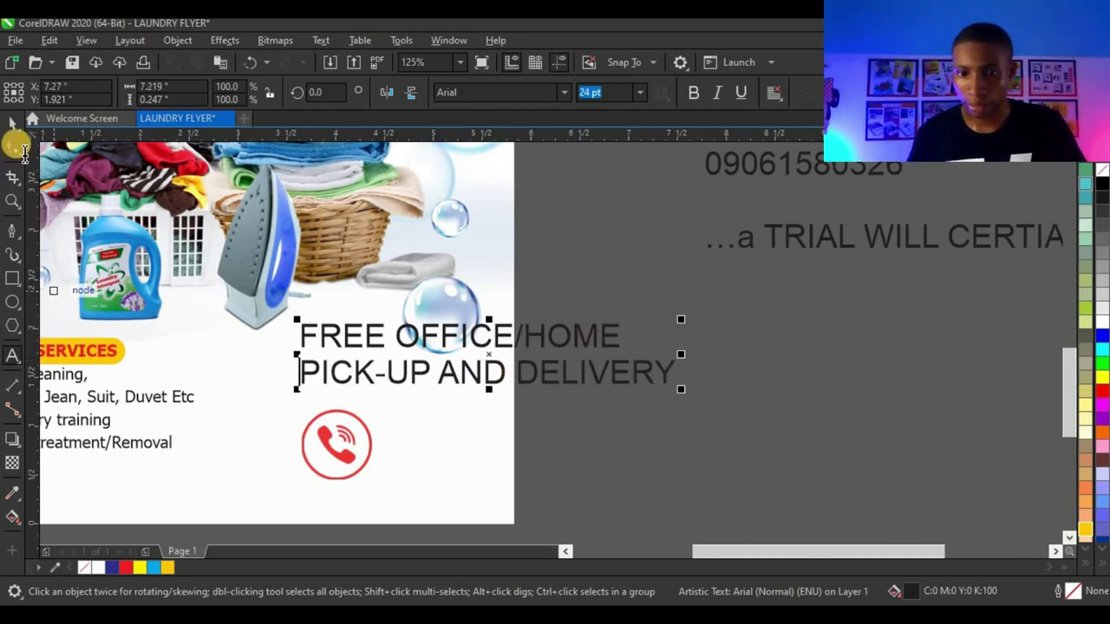
Make the pickup text Tahoma 12 pt bold, centred and red, beside the services list
{"action": "left_click", "coordinate": [15, 124]}
{"action": "left_click", "coordinate": [529, 93]}
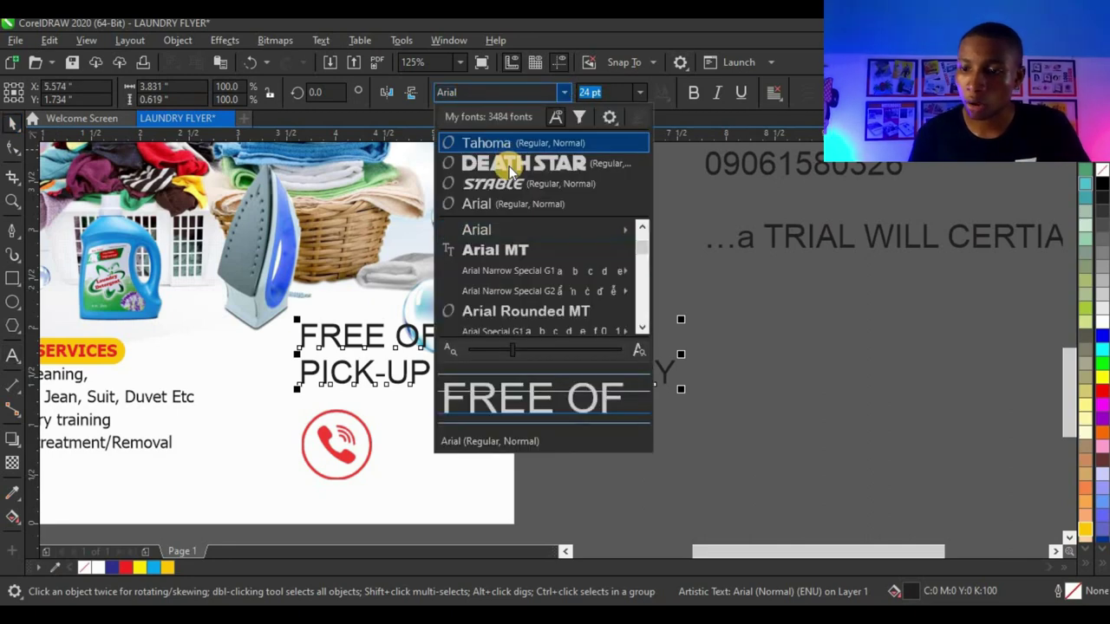
{"action": "left_click", "coordinate": [520, 145]}
{"action": "left_click", "coordinate": [775, 93]}
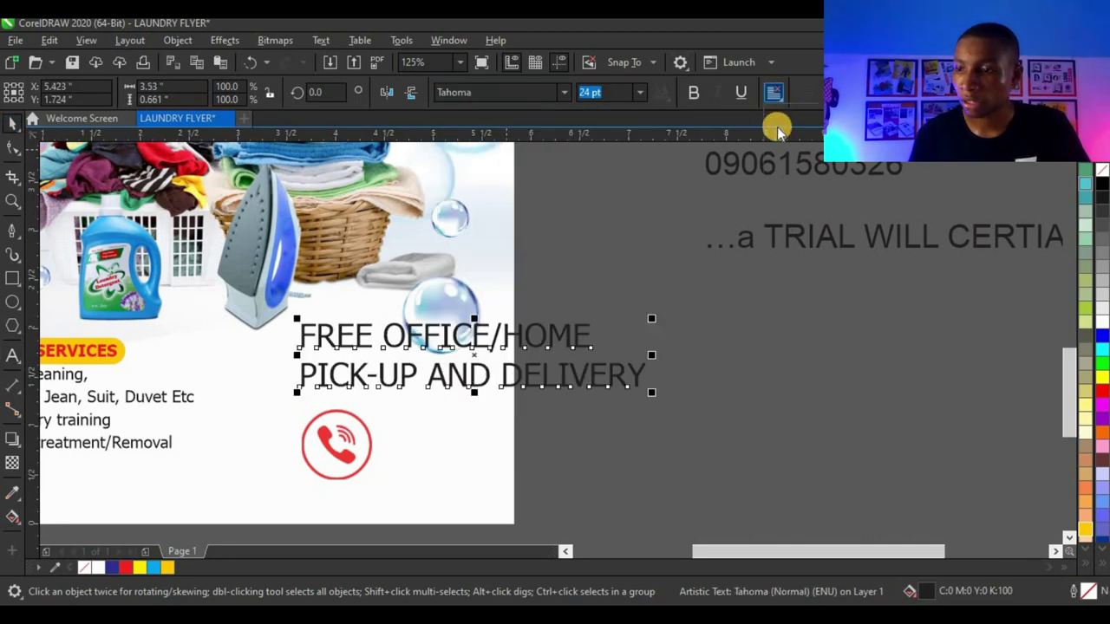
{"action": "left_click", "coordinate": [791, 149]}
{"action": "left_click", "coordinate": [640, 92]}
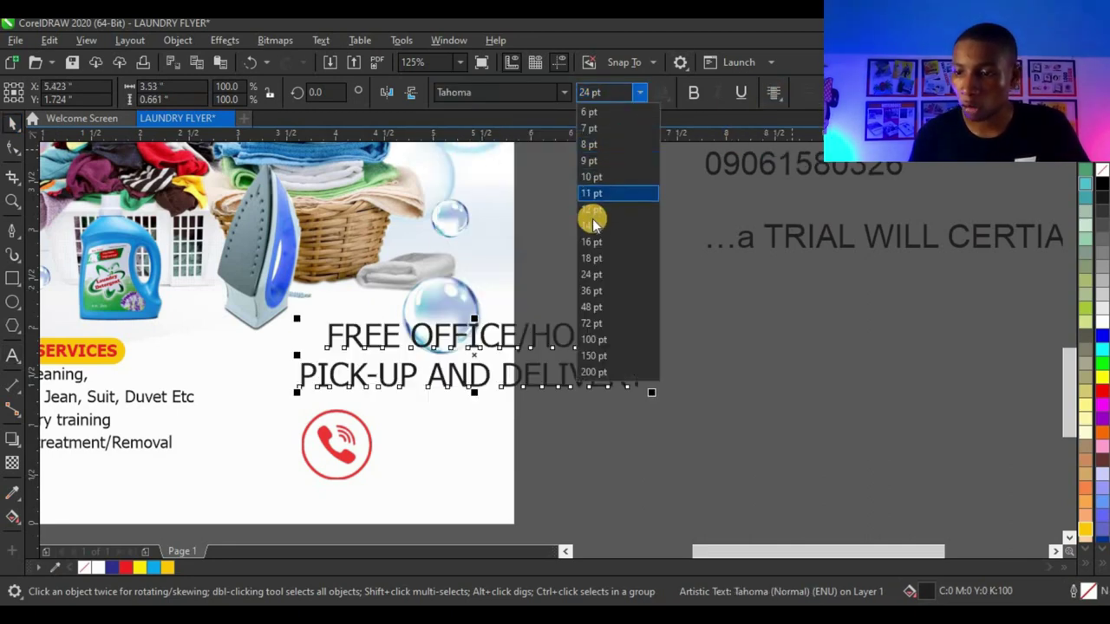
{"action": "left_click", "coordinate": [596, 209]}
{"action": "left_click", "coordinate": [694, 92]}
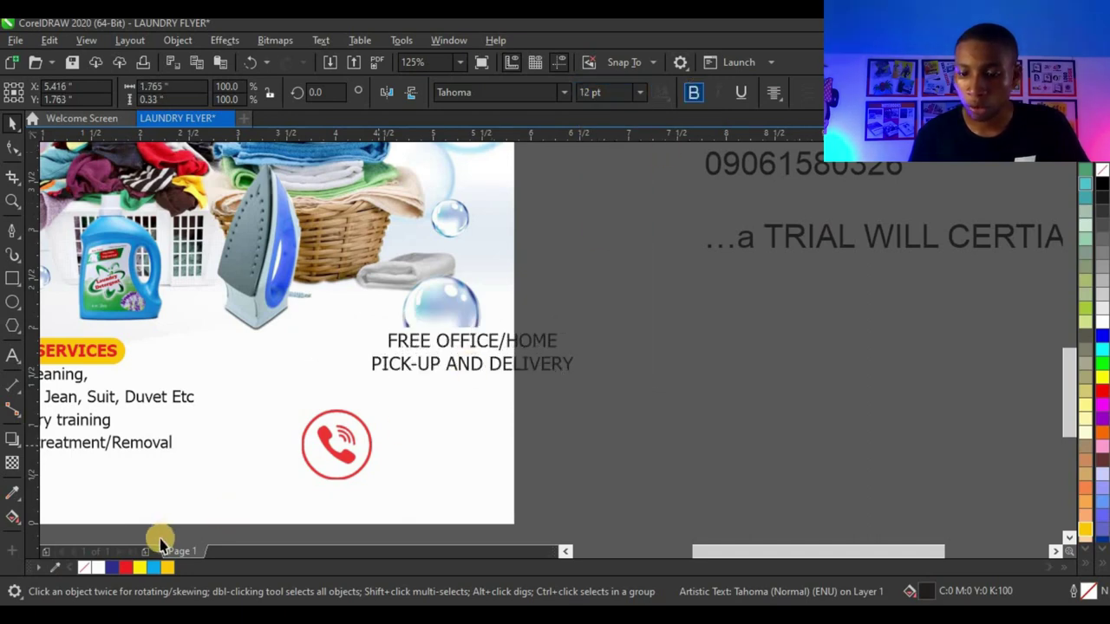
{"action": "left_click", "coordinate": [483, 365]}
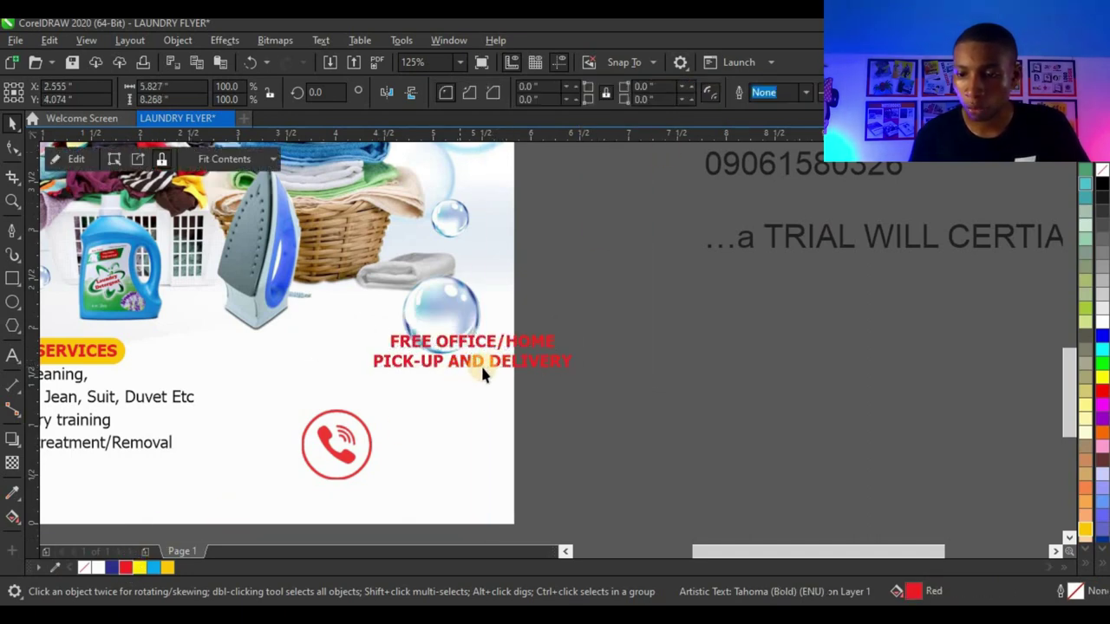
{"action": "left_click_drag", "start_coordinate": [538, 362], "coordinate": [404, 372]}
Shrink the phone icon to half size and cut both phone numbers from the off-page text
{"action": "left_click", "coordinate": [436, 423]}
{"action": "left_click_drag", "start_coordinate": [433, 456], "coordinate": [315, 404]}
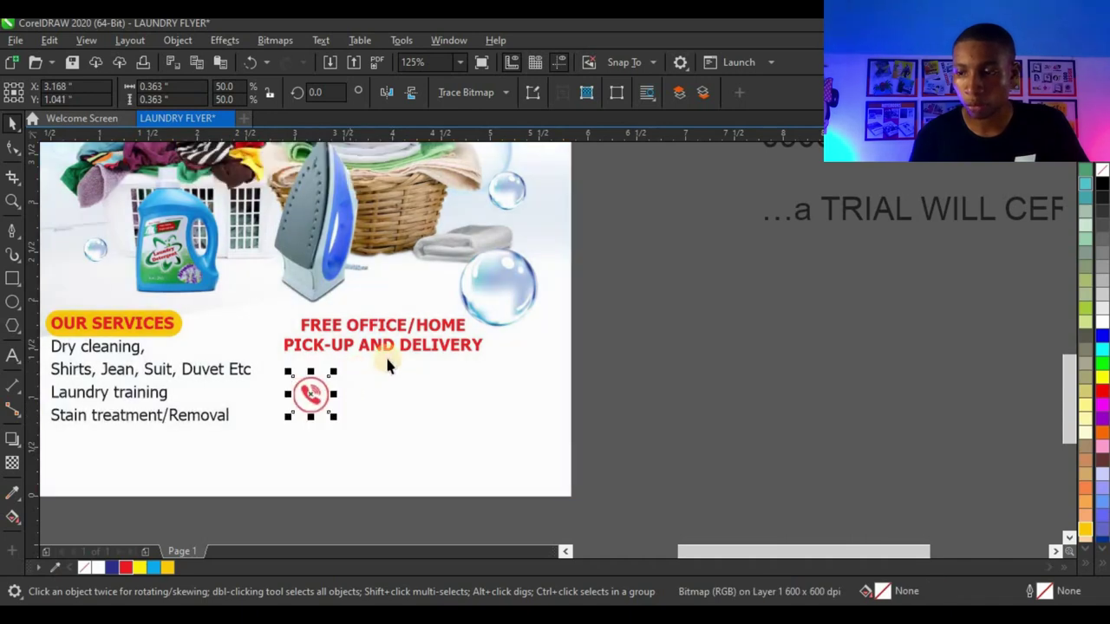
{"action": "key", "text": "F3"}
{"action": "double_click", "coordinate": [622, 251]}
{"action": "left_click_drag", "start_coordinate": [651, 253], "coordinate": [558, 241]}
{"action": "key", "text": "ctrl+x"}
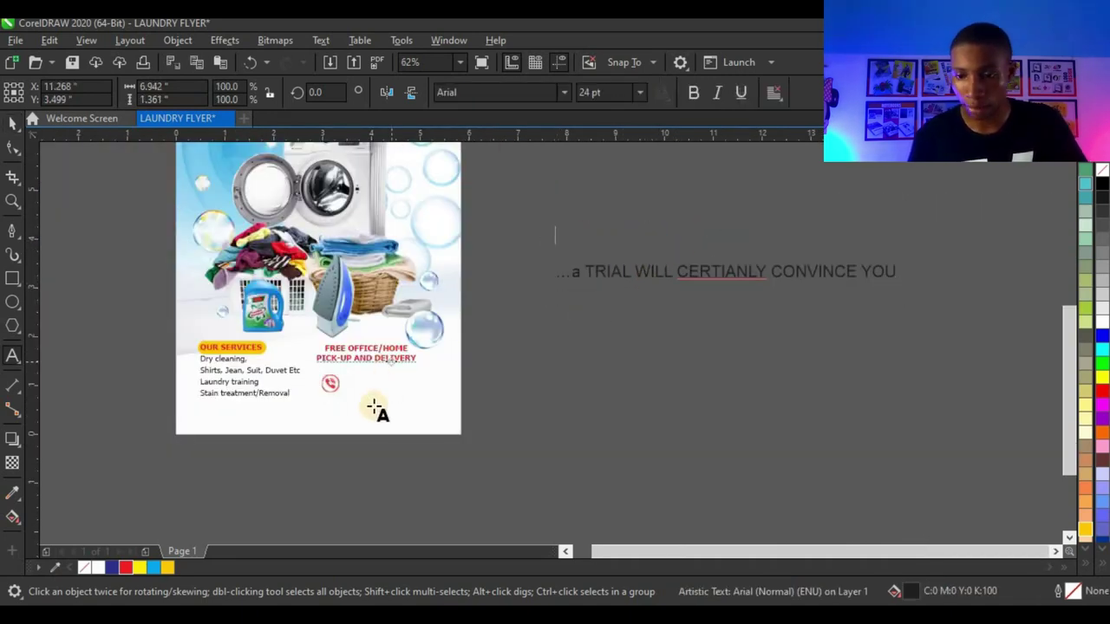
Paste the phone numbers onto the flyer in Tahoma 12 pt beside the phone icon
{"action": "scroll", "coordinate": [372, 404], "scroll_direction": "up", "scroll_amount": 2}
{"action": "left_click", "coordinate": [375, 373]}
{"action": "key", "text": "ctrl+v"}
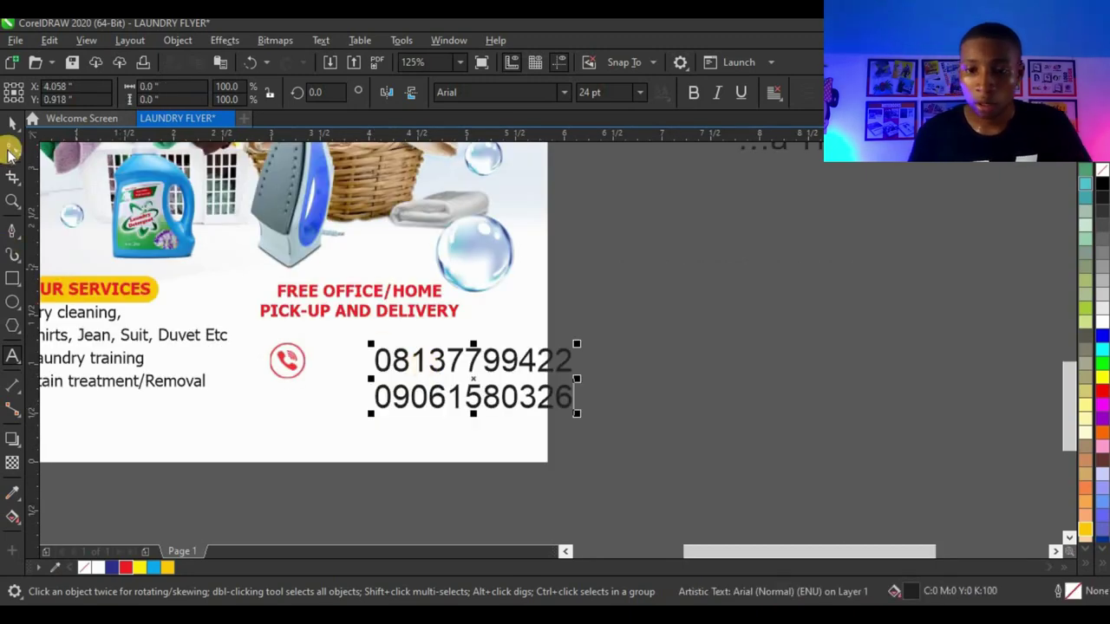
{"action": "left_click", "coordinate": [561, 92]}
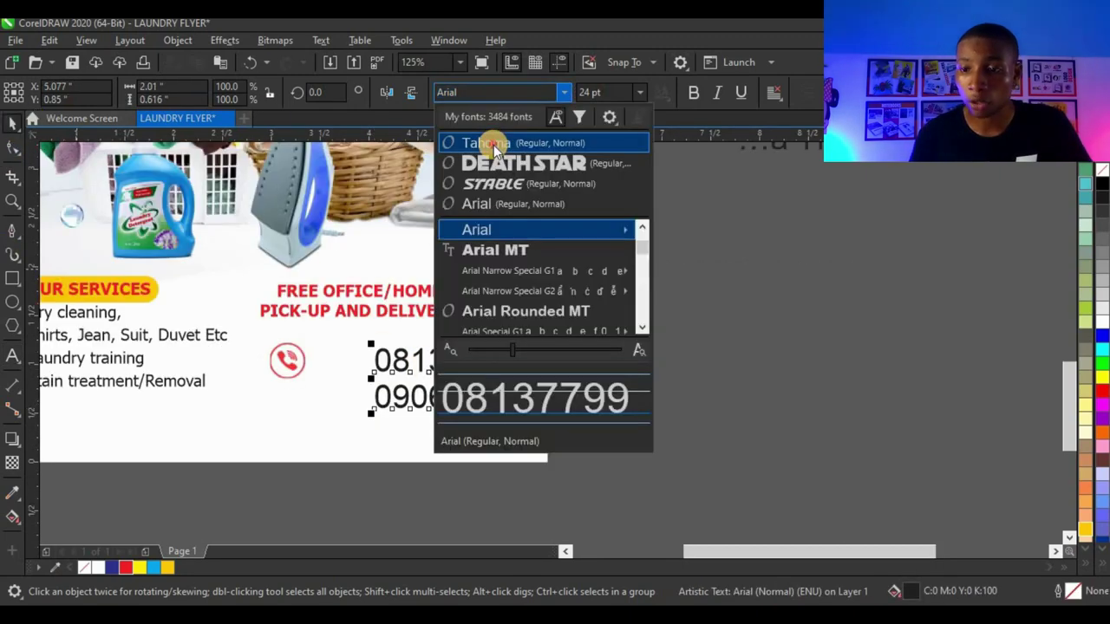
{"action": "left_click", "coordinate": [493, 151]}
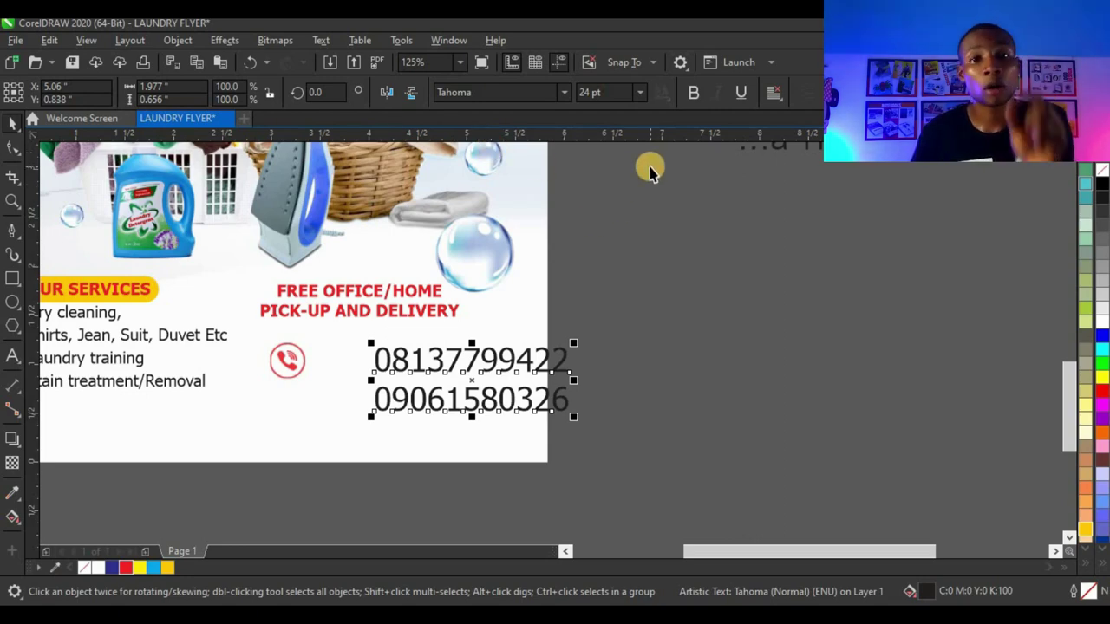
{"action": "left_click", "coordinate": [640, 92]}
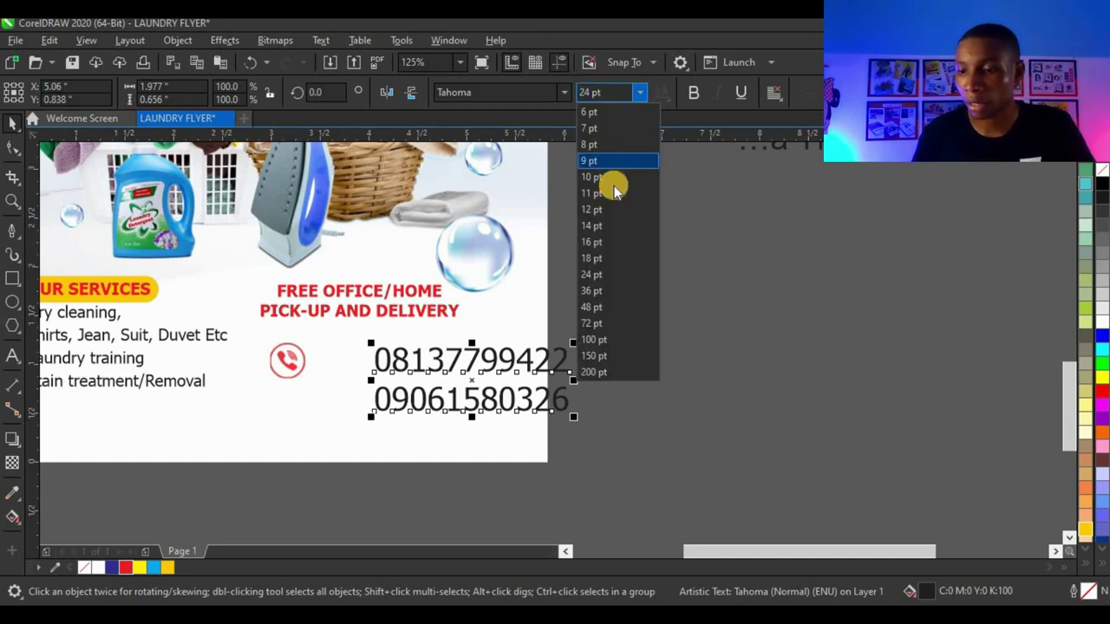
{"action": "left_click", "coordinate": [614, 210]}
{"action": "left_click_drag", "start_coordinate": [456, 366], "coordinate": [400, 351]}
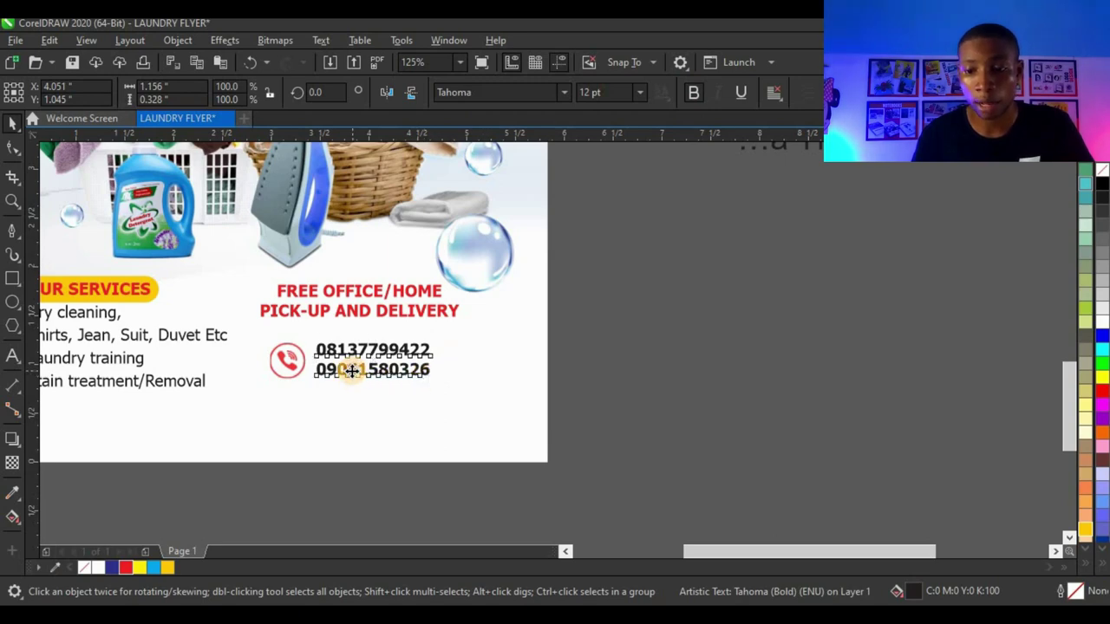
{"action": "left_click_drag", "start_coordinate": [351, 370], "coordinate": [348, 371]}
Group the phone icon with the numbers, then select the tagline beside the page
{"action": "left_click", "coordinate": [288, 360], "text": "shift"}
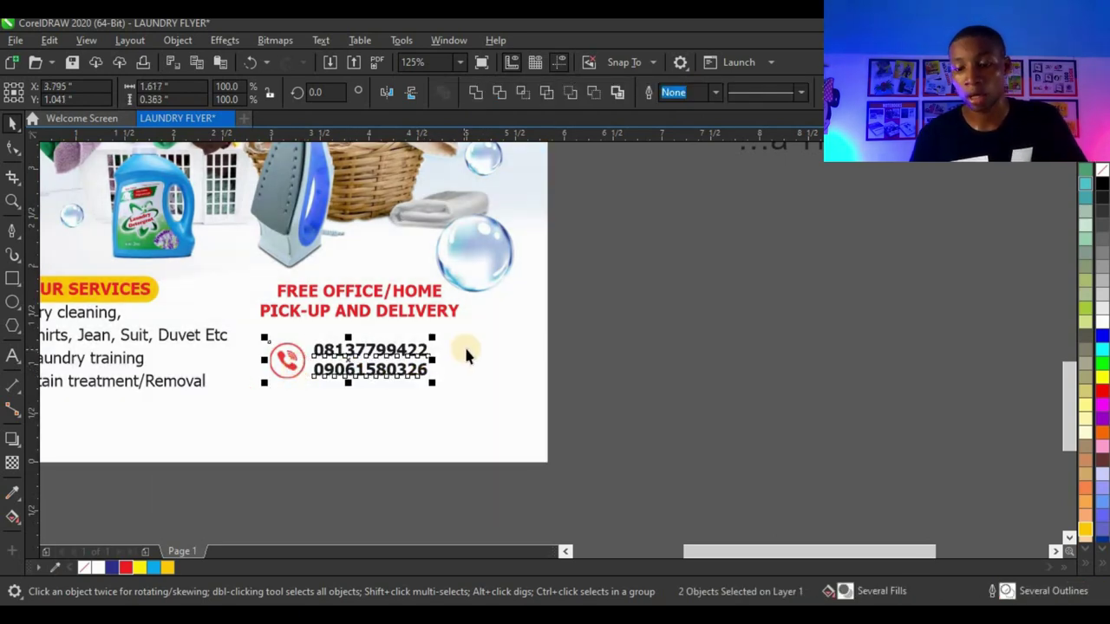
{"action": "key", "text": "ctrl+g"}
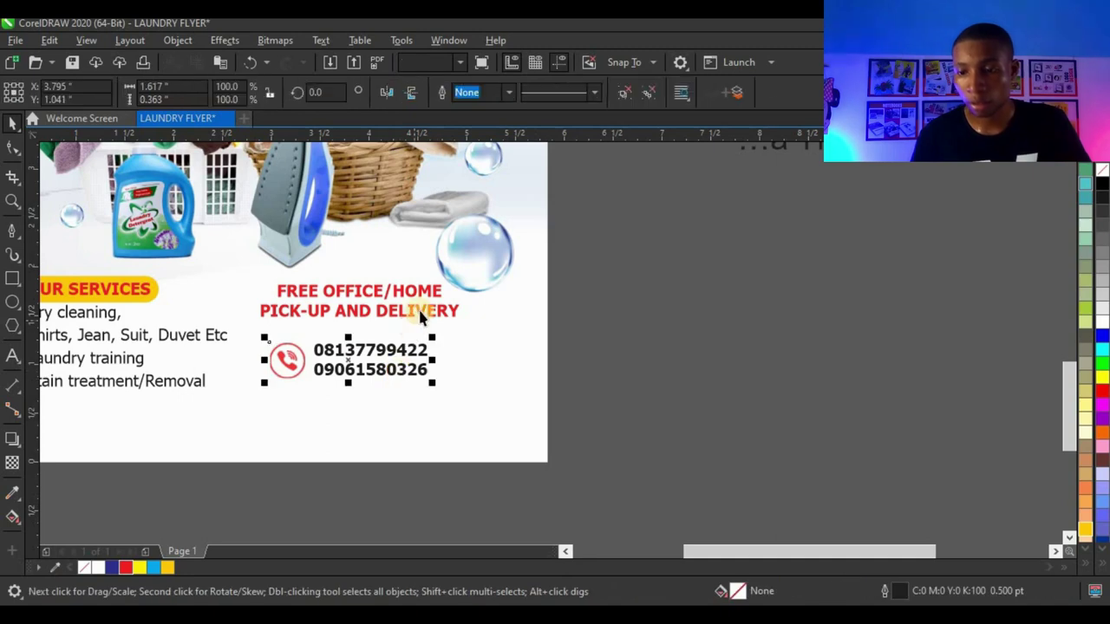
{"action": "left_click", "coordinate": [420, 312], "text": "shift"}
{"action": "left_click", "coordinate": [471, 347]}
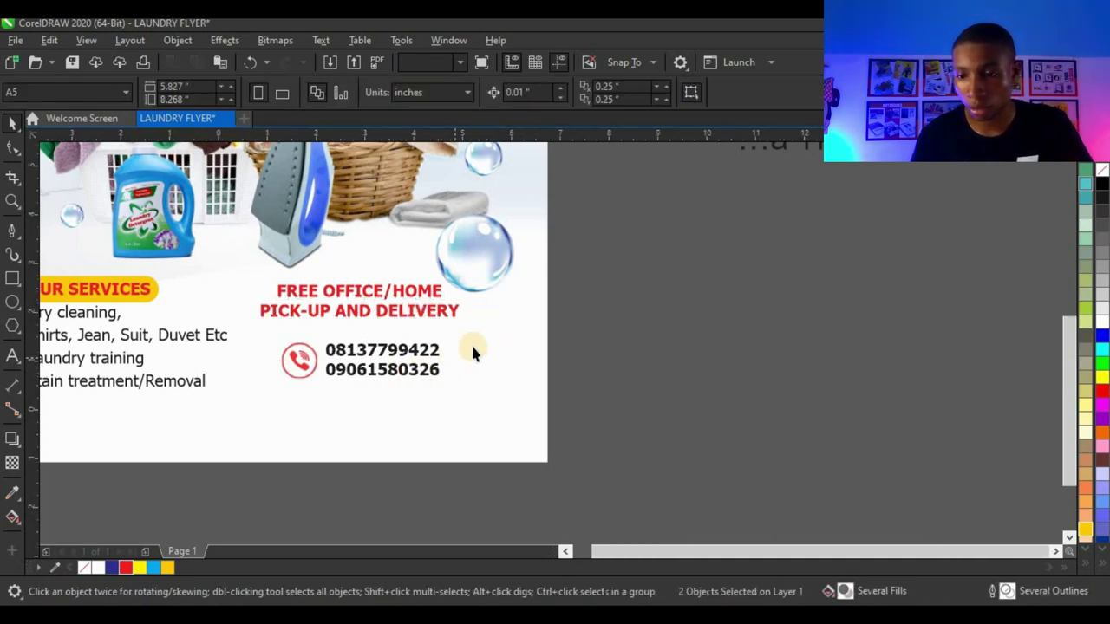
{"action": "scroll", "coordinate": [471, 345], "scroll_direction": "down", "scroll_amount": 2}
{"action": "left_click", "coordinate": [753, 260]}
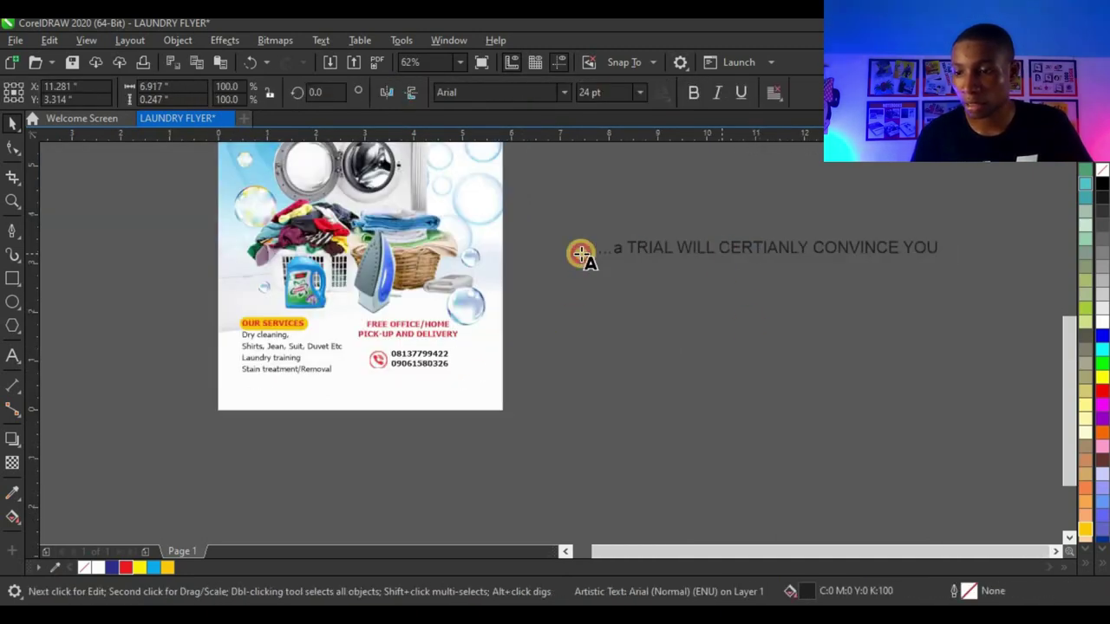
Cut the tagline from beside the page and paste it below the flyer
{"action": "double_click", "coordinate": [719, 250]}
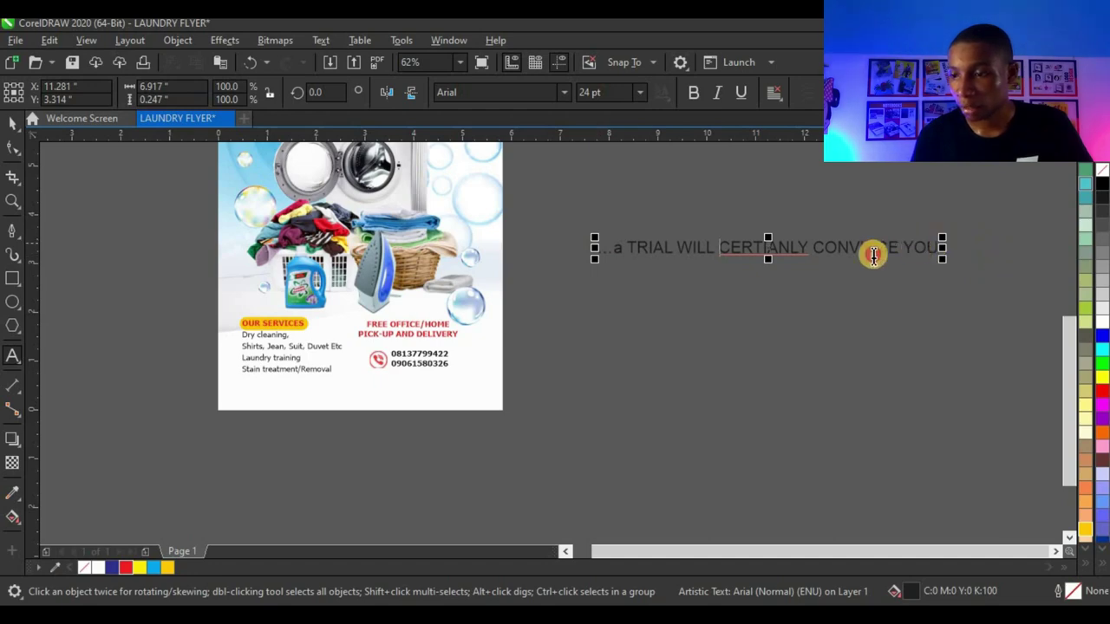
{"action": "left_click_drag", "start_coordinate": [940, 251], "coordinate": [599, 269]}
{"action": "key", "text": "ctrl+x"}
{"action": "left_click", "coordinate": [268, 434]}
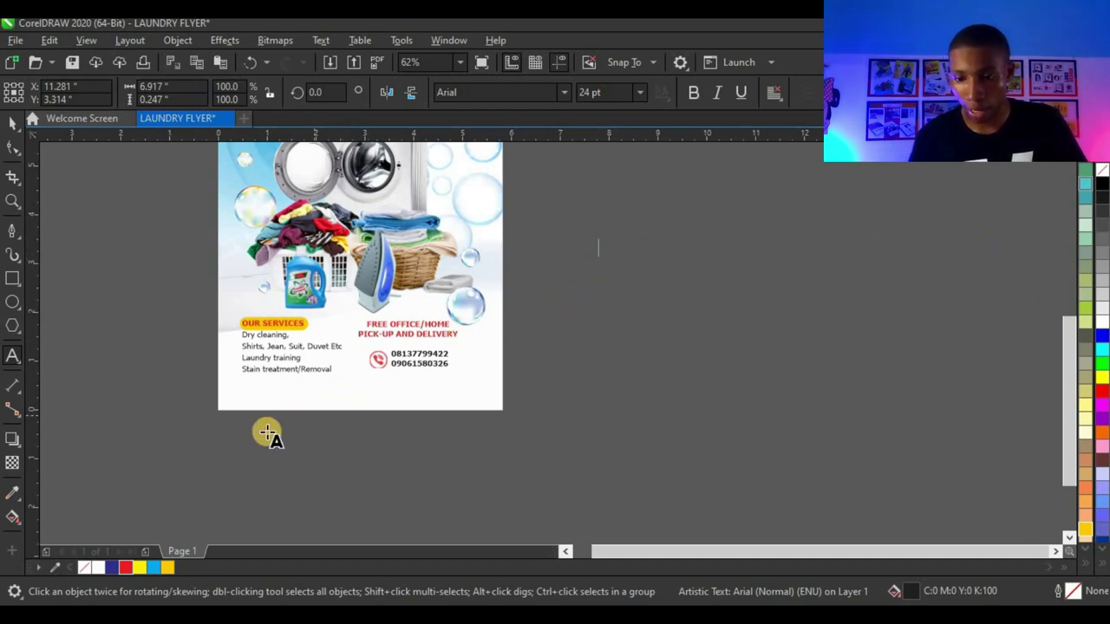
{"action": "key", "text": "ctrl+v"}
{"action": "left_click", "coordinate": [10, 126]}
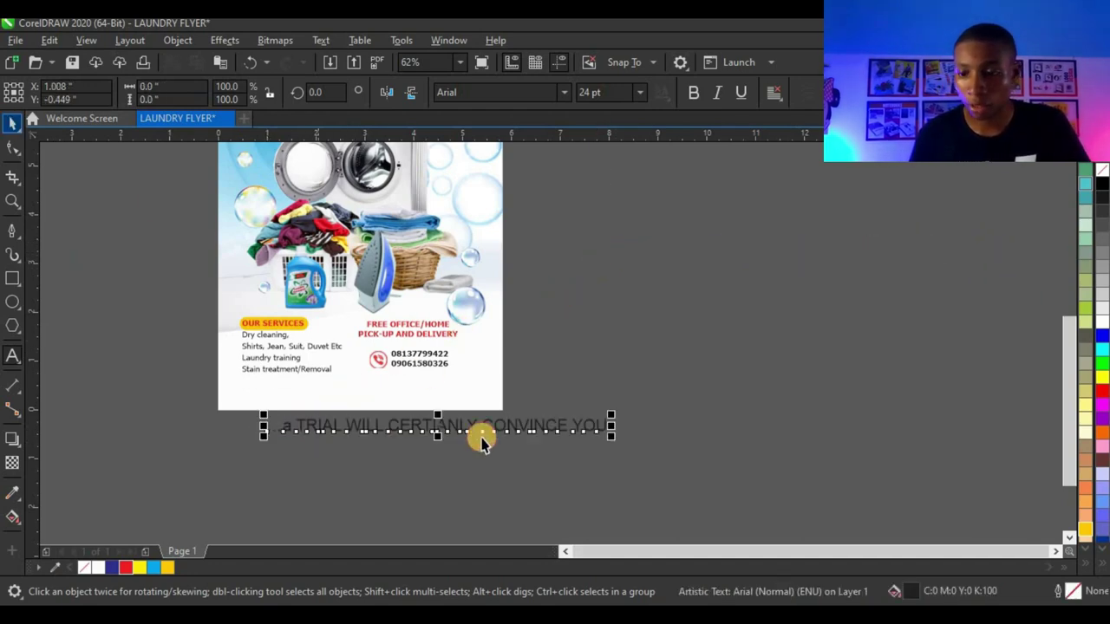
{"action": "scroll", "coordinate": [480, 439], "scroll_direction": "up", "scroll_amount": 2}
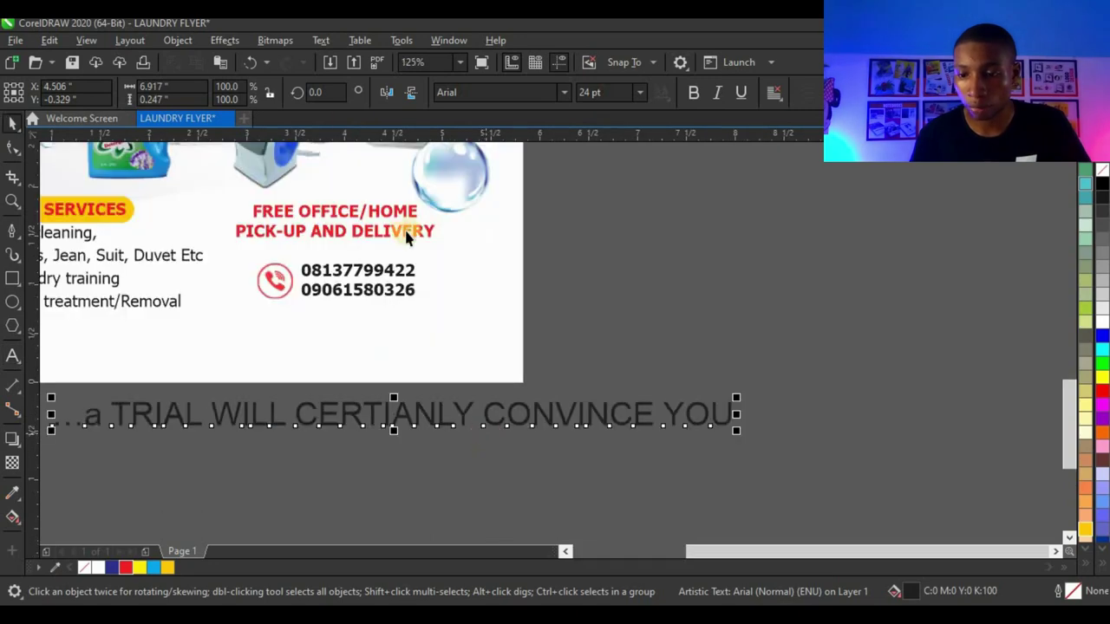
Change the tagline to Sentence case
{"action": "left_click", "coordinate": [323, 40]}
{"action": "left_click", "coordinate": [394, 377]}
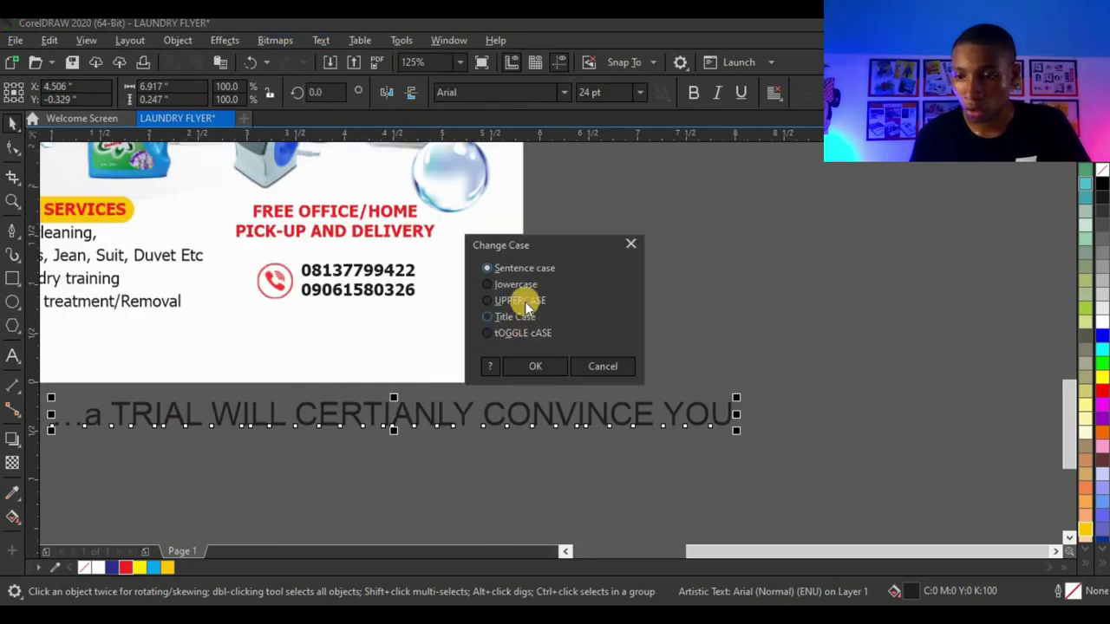
{"action": "left_click", "coordinate": [535, 367]}
{"action": "scroll", "coordinate": [265, 412], "scroll_direction": "up", "scroll_amount": 2}
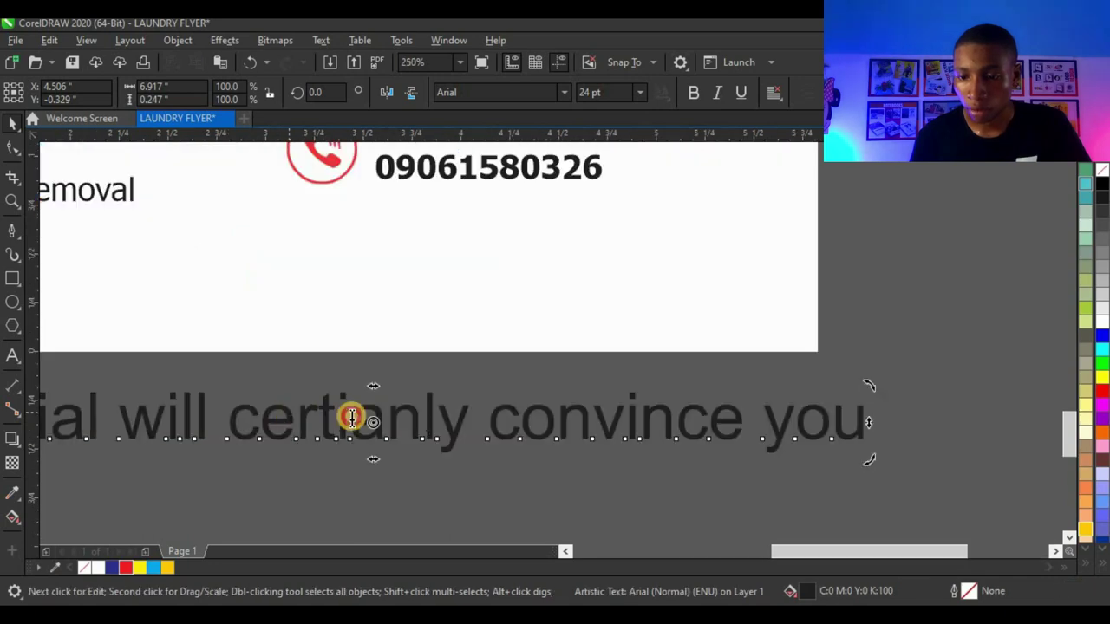
Correct 'certianly' to 'certainly' and capitalise the opening 'A' of the tagline
{"action": "double_click", "coordinate": [349, 416]}
{"action": "right_click", "coordinate": [352, 418]}
{"action": "left_click", "coordinate": [427, 453]}
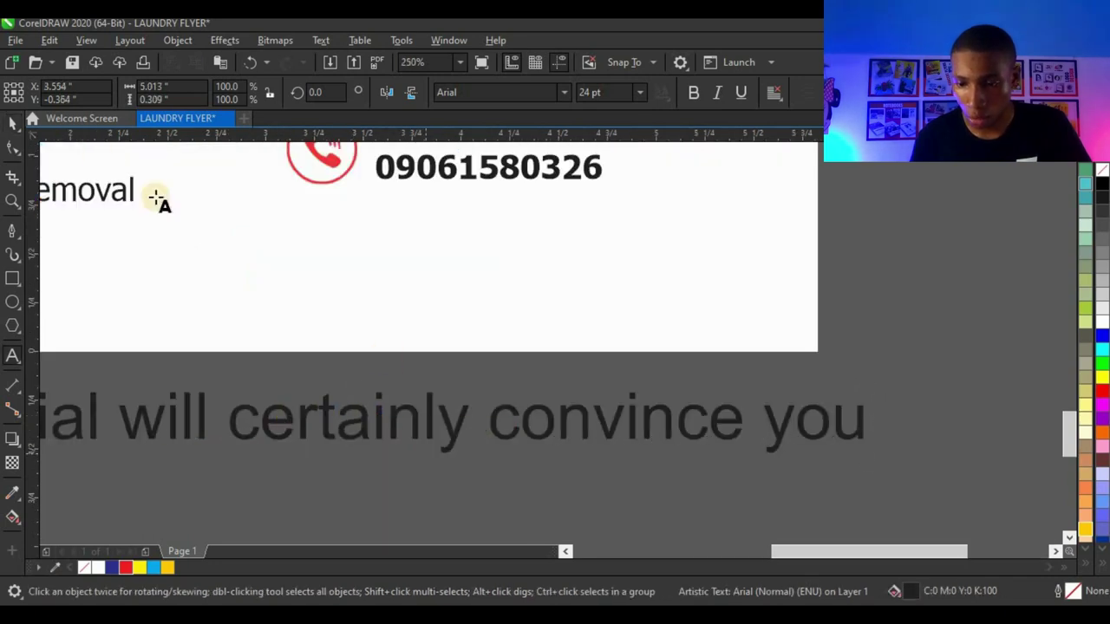
{"action": "scroll", "coordinate": [168, 352], "scroll_direction": "down", "scroll_amount": 2}
{"action": "scroll", "coordinate": [176, 374], "scroll_direction": "up", "scroll_amount": 2}
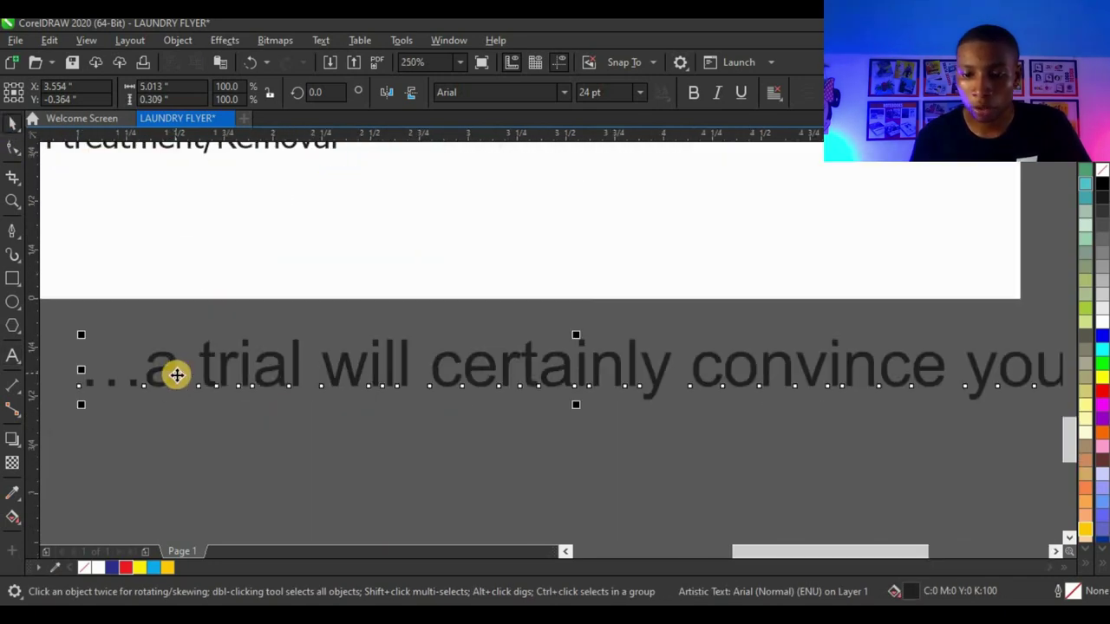
{"action": "left_click", "coordinate": [164, 373]}
{"action": "double_click", "coordinate": [159, 375]}
{"action": "type", "text": "A"}
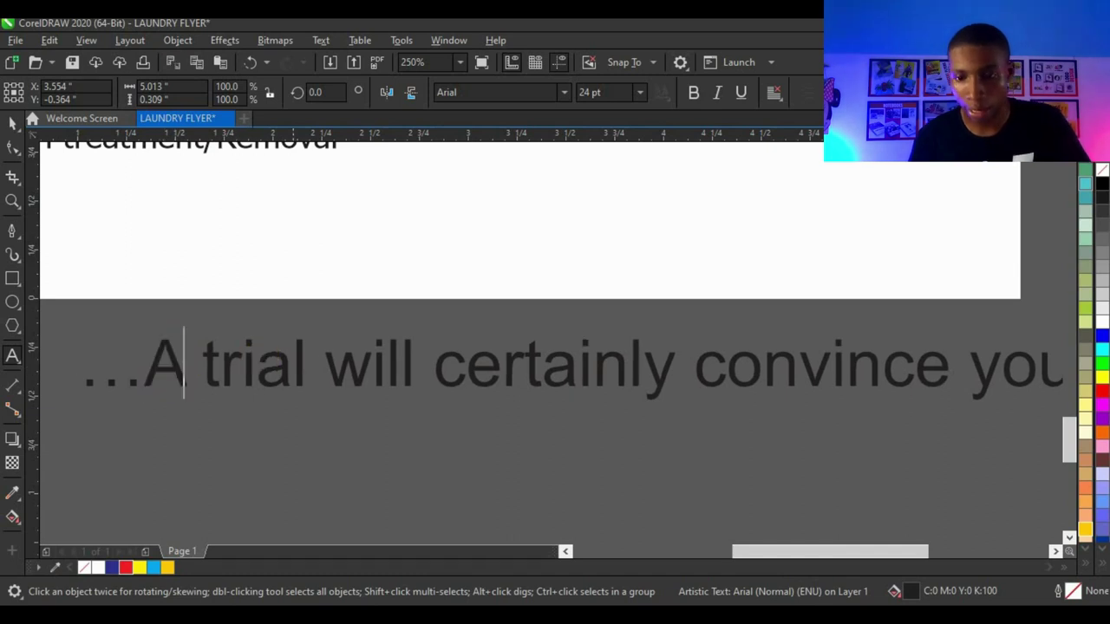
{"action": "key", "text": "ctrl+space"}
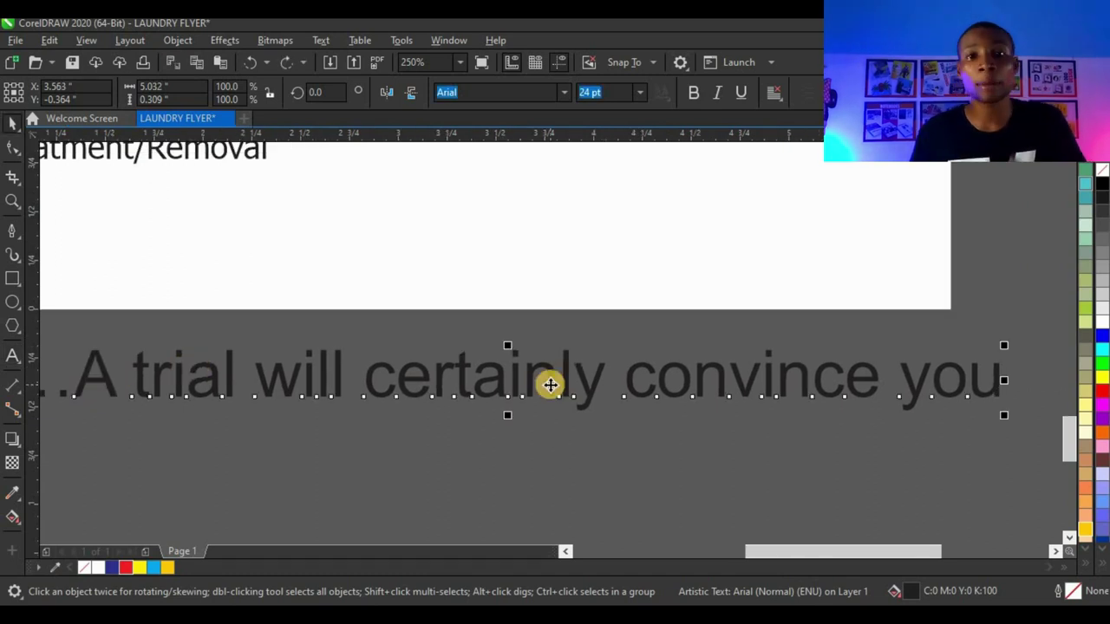
Set the tagline in BernhardTango BT, move it onto the flyer bottom, and shrink it to about 84%
{"action": "left_click", "coordinate": [561, 94]}
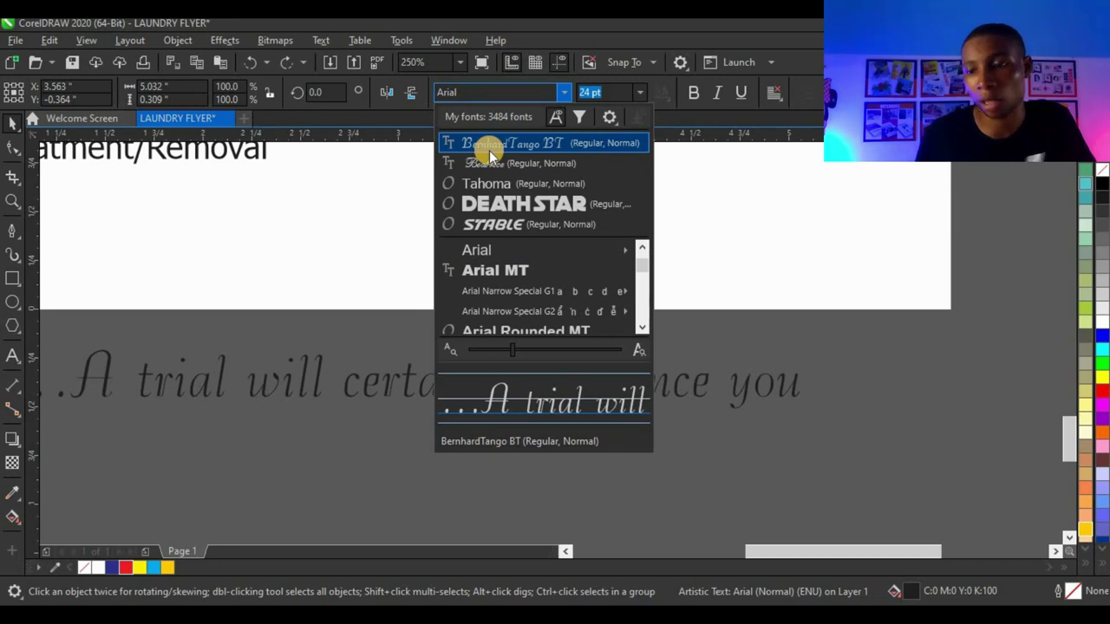
{"action": "left_click", "coordinate": [489, 144]}
{"action": "scroll", "coordinate": [471, 394], "scroll_direction": "down", "scroll_amount": 2}
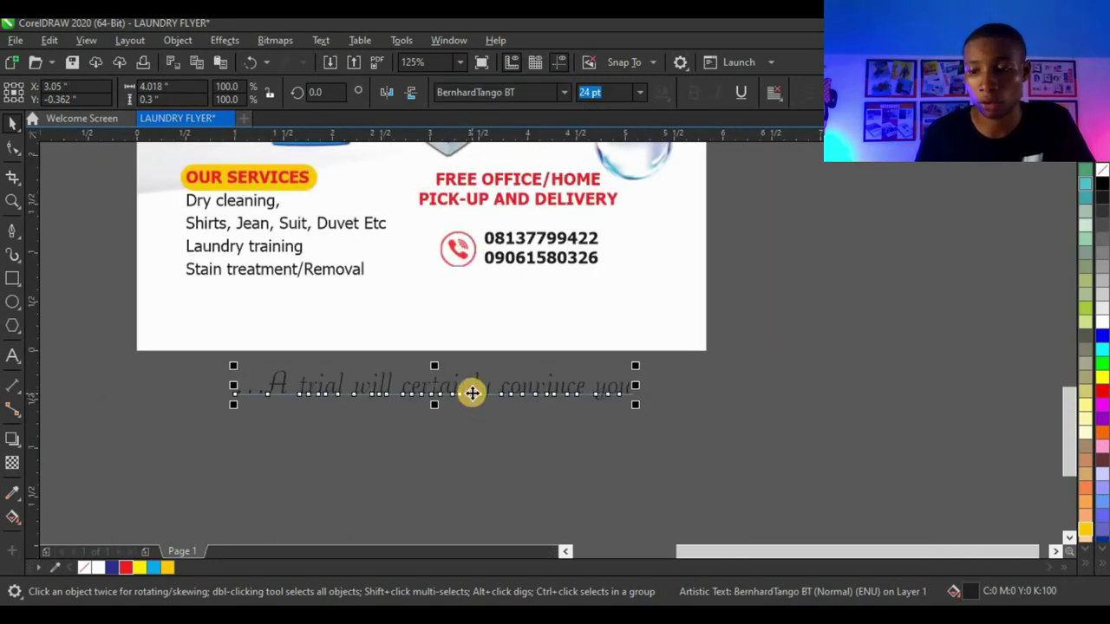
{"action": "left_click_drag", "start_coordinate": [472, 393], "coordinate": [467, 323]}
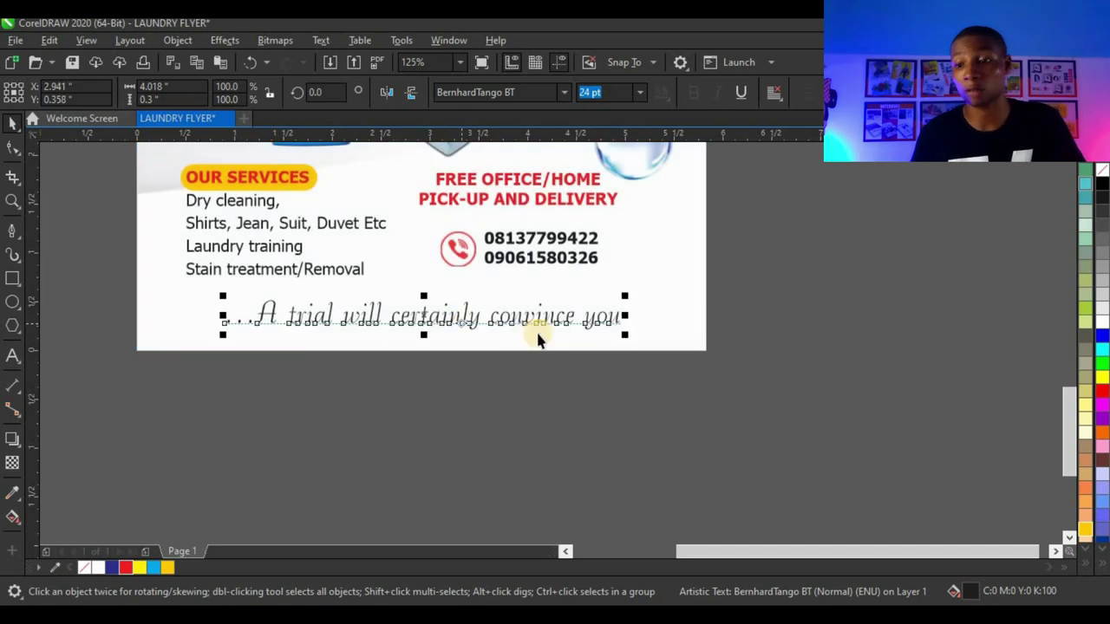
{"action": "mouse_move", "coordinate": [625, 338]}
{"action": "left_mouse_down"}
{"action": "mouse_move", "coordinate": [585, 347]}
{"action": "mouse_move", "coordinate": [608, 340]}
{"action": "left_mouse_up"}
Centre the tagline horizontally on the flyer, colour it red, and nudge it into place
{"action": "left_click", "coordinate": [533, 408]}
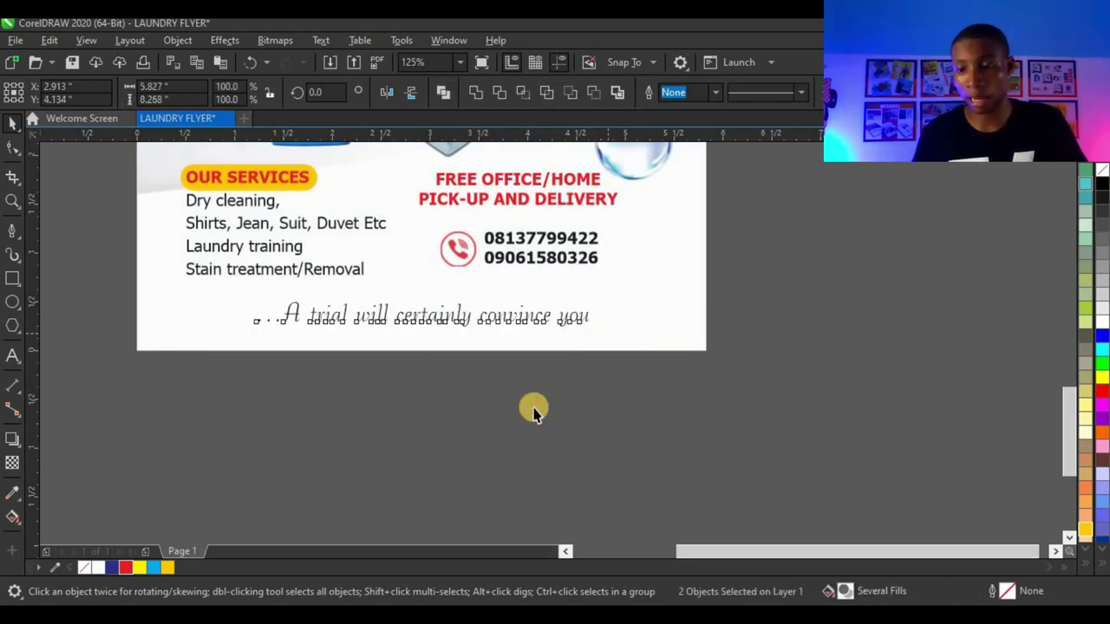
{"action": "key", "text": "Tab"}
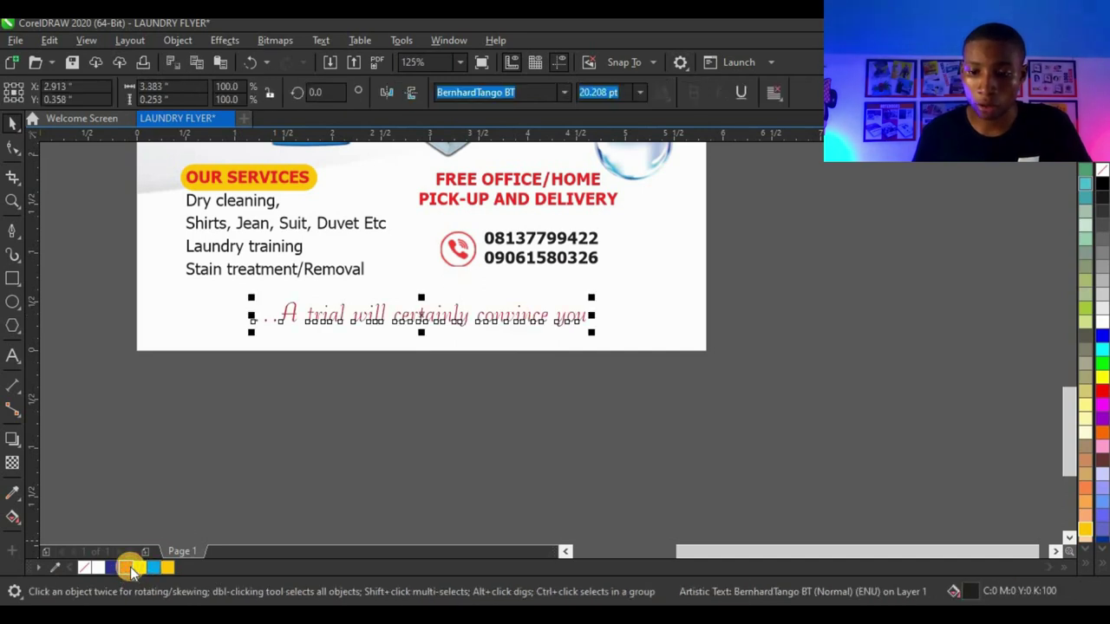
{"action": "left_click", "coordinate": [128, 569]}
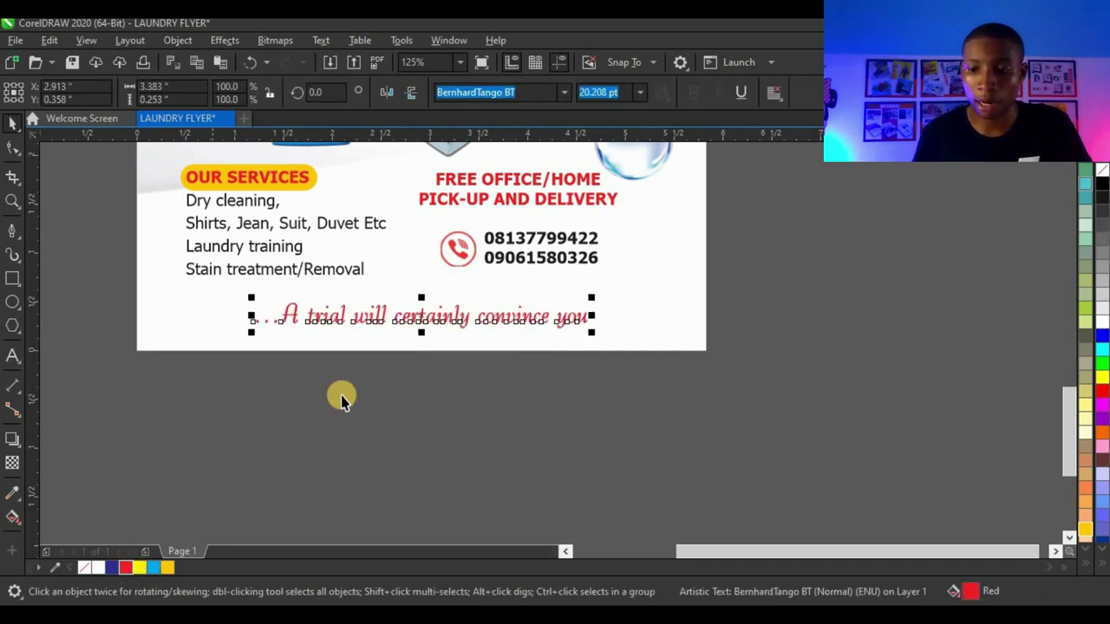
{"action": "left_click", "coordinate": [659, 320]}
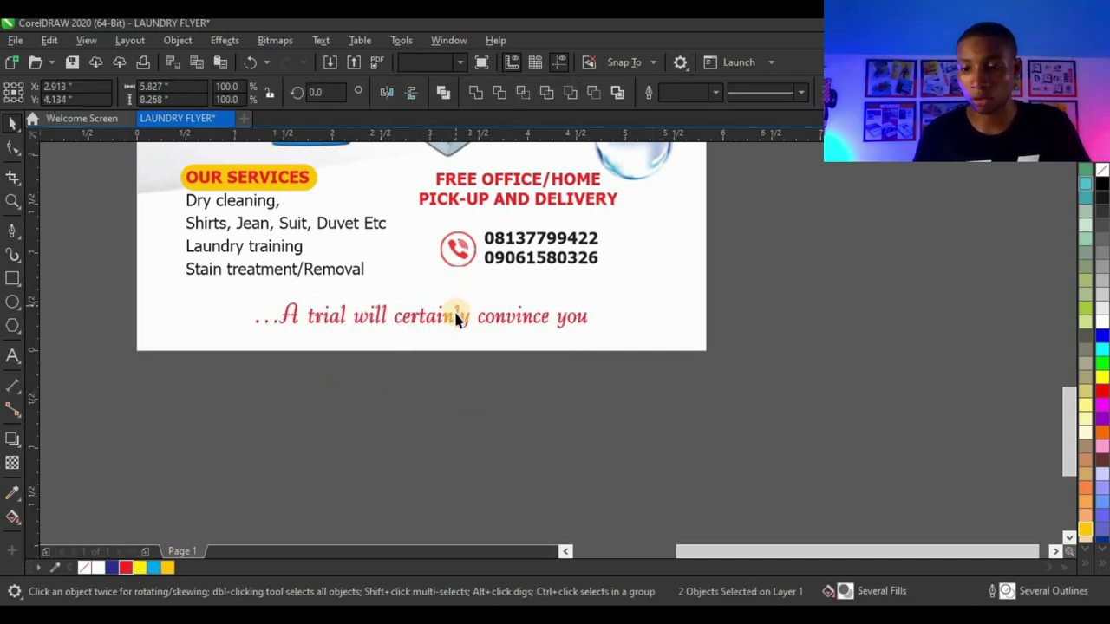
{"action": "scroll", "coordinate": [458, 340], "scroll_direction": "up", "scroll_amount": 2}
{"action": "left_click", "coordinate": [458, 340]}
{"action": "mouse_move", "coordinate": [455, 332]}
{"action": "left_mouse_down"}
{"action": "mouse_move", "coordinate": [458, 322]}
{"action": "mouse_move", "coordinate": [453, 338]}
{"action": "left_mouse_up"}
{"action": "scroll", "coordinate": [442, 382], "scroll_direction": "down", "scroll_amount": 4}
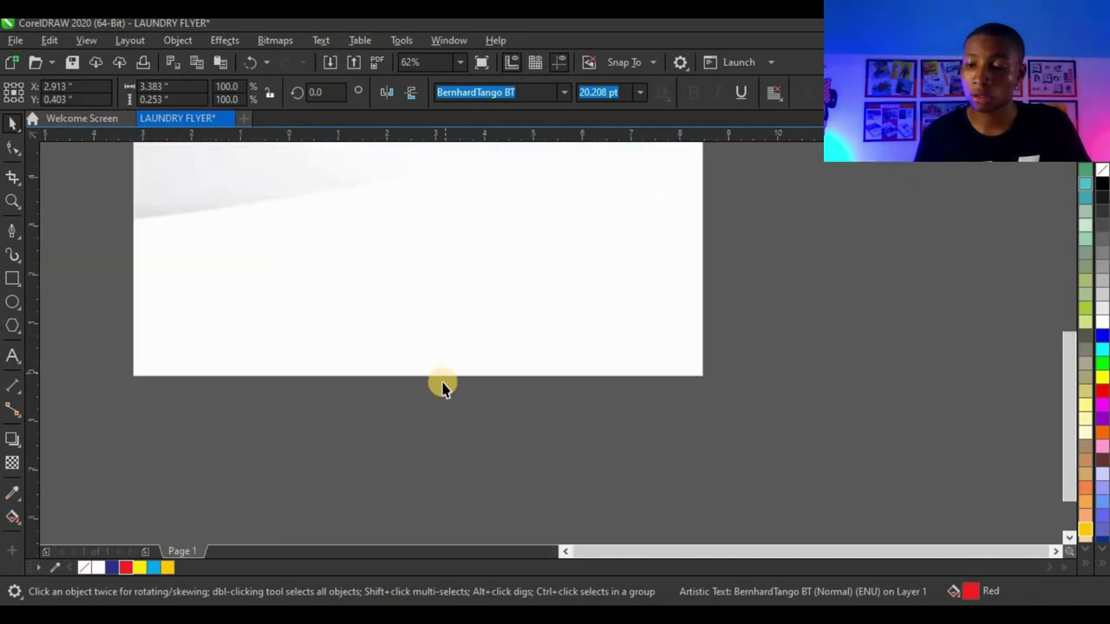
Select all 14 flyer objects and group them with Ctrl+G
{"action": "left_click", "coordinate": [334, 423]}
{"action": "scroll", "coordinate": [334, 444], "scroll_direction": "down", "scroll_amount": 1}
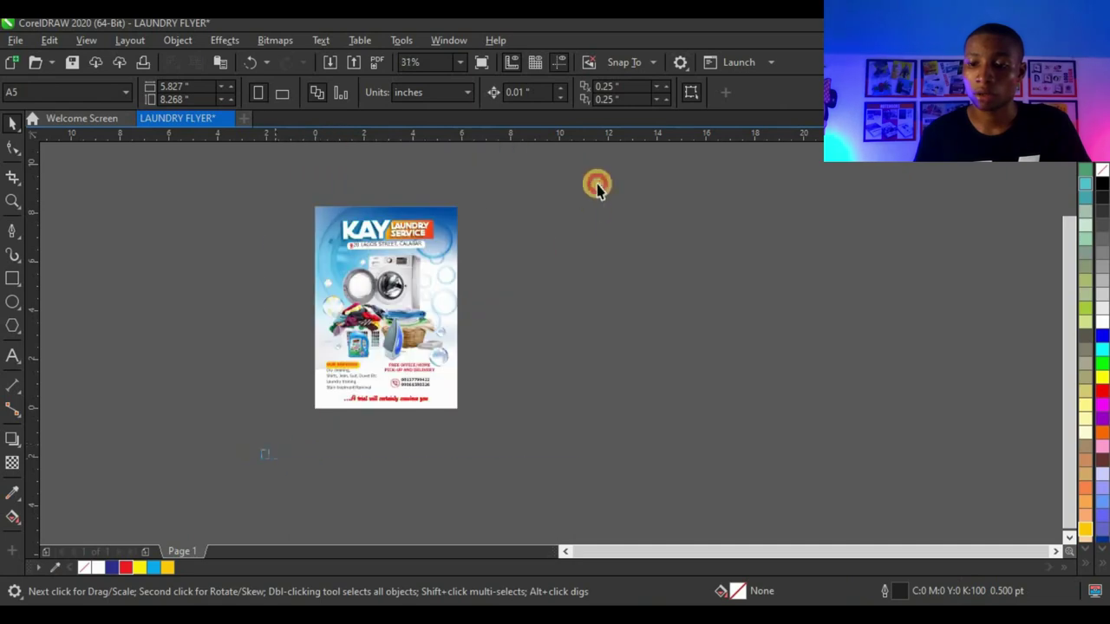
{"action": "left_click_drag", "start_coordinate": [595, 183], "coordinate": [295, 456]}
{"action": "scroll", "coordinate": [403, 275], "scroll_direction": "up", "scroll_amount": 1}
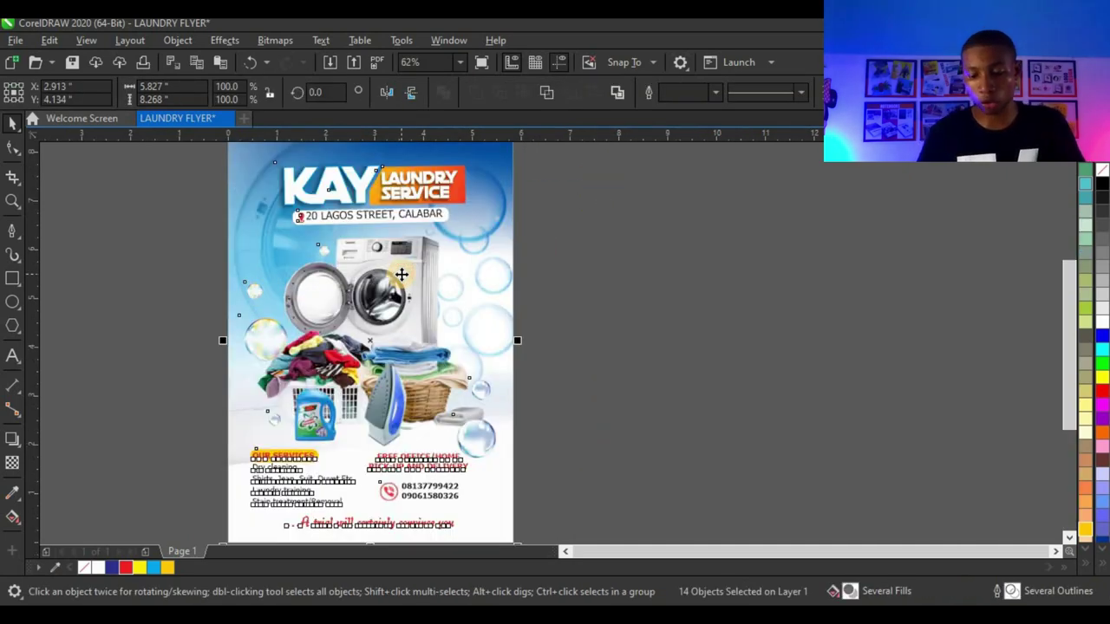
{"action": "key", "text": "ctrl+g"}
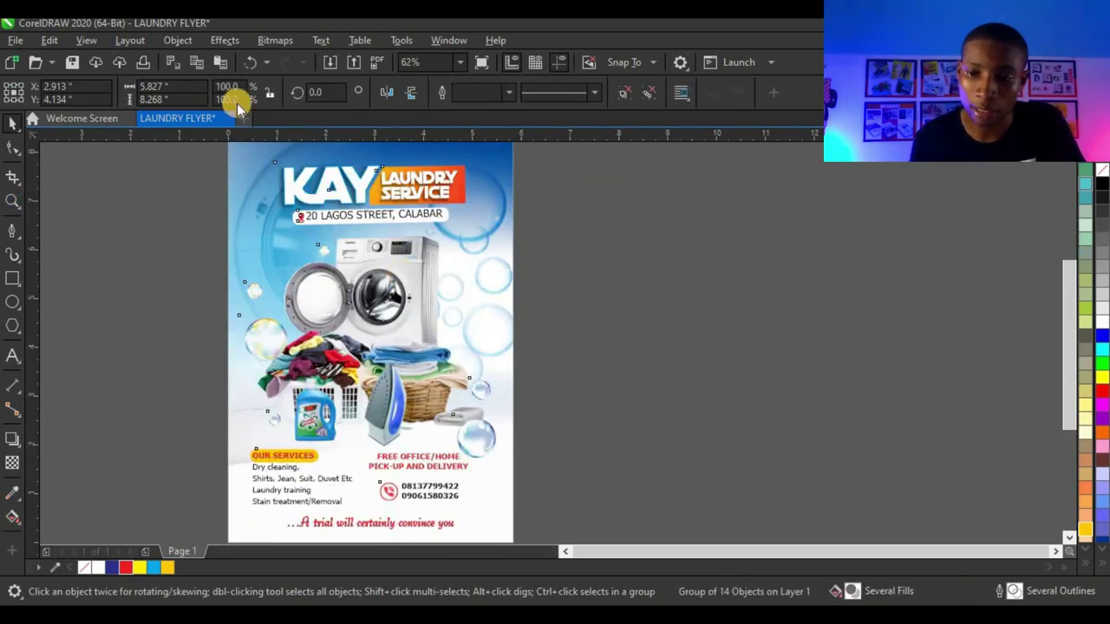
Fit the flyer page in view and show it in full-screen preview
{"action": "key", "text": "z"}
{"action": "left_click", "coordinate": [172, 93]}
{"action": "left_click", "coordinate": [13, 124]}
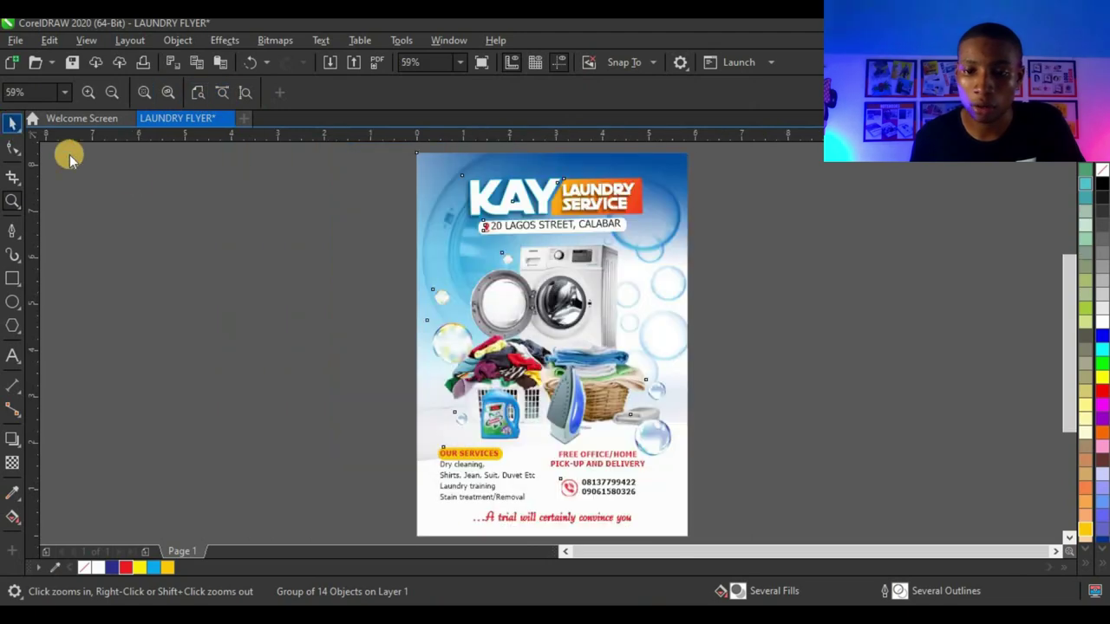
{"action": "key", "text": "F9"}
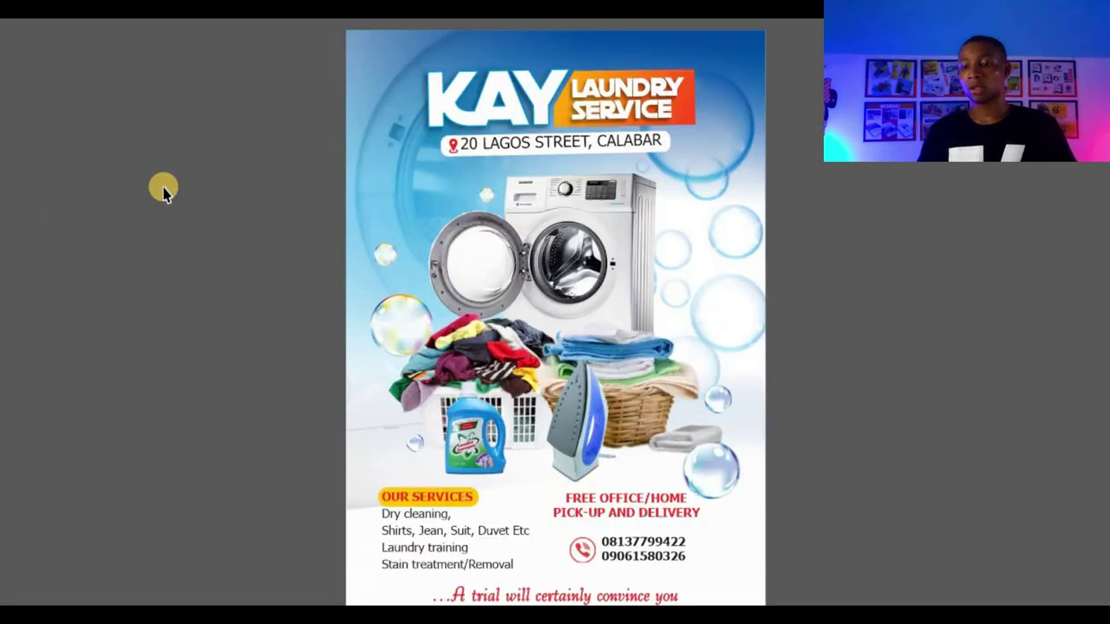